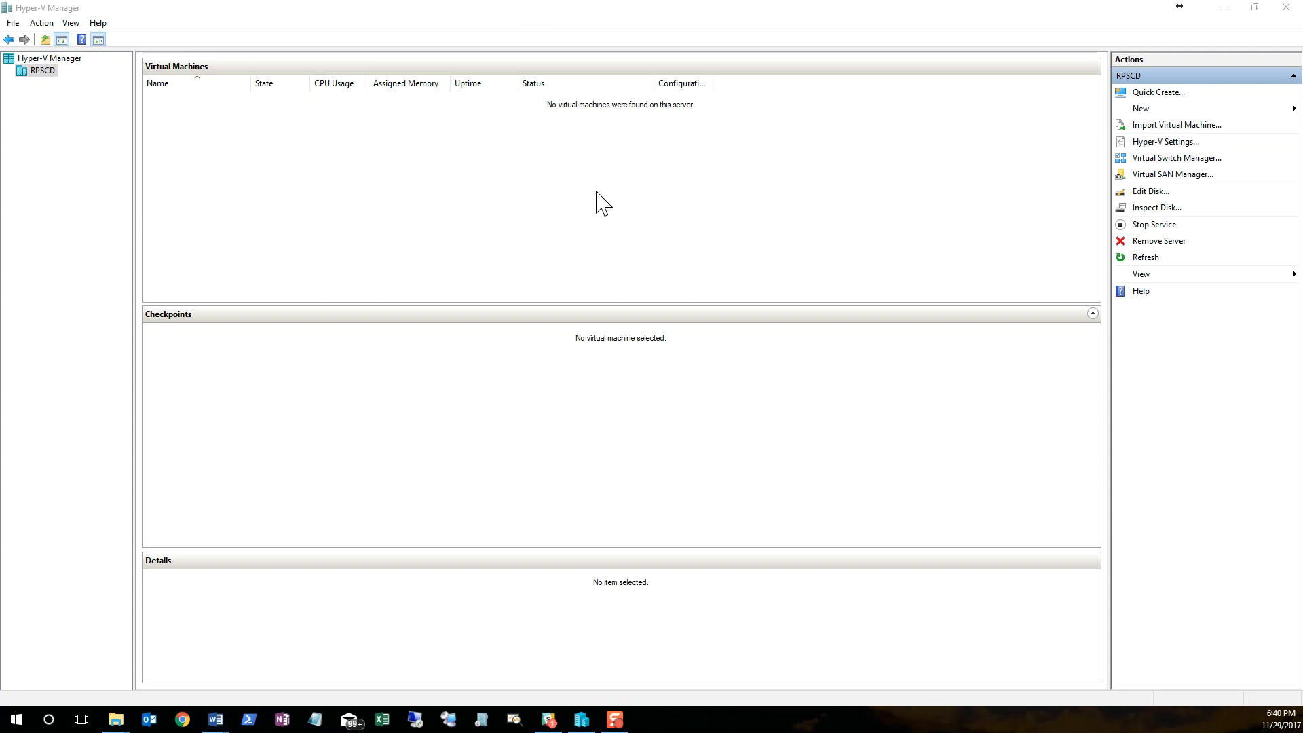
# Step: Begin a new virtual machine on the host, name it Hyper-V1 and choose Generation 2
pyautogui.rightClick(42, 70)
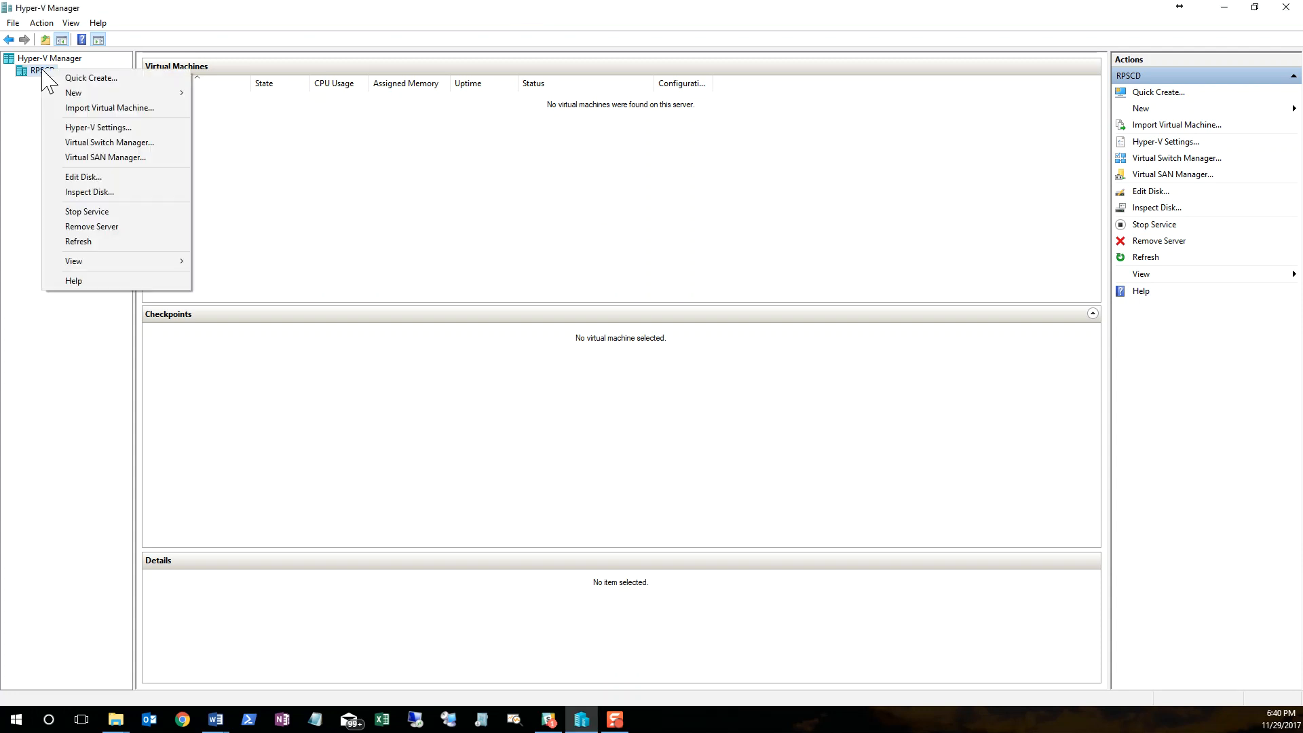
pyautogui.moveTo(74, 95)
pyautogui.click(213, 91)
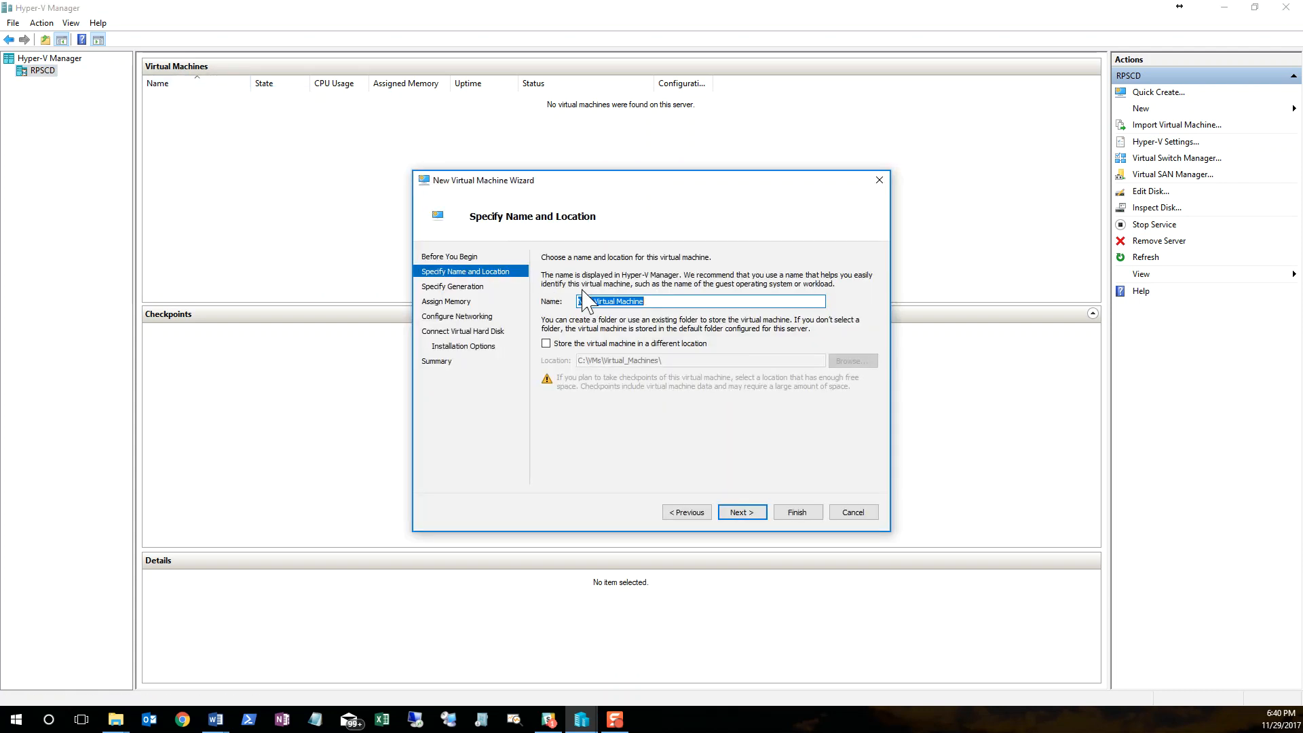
pyautogui.write('Hy')
pyautogui.hotkey('alt', 'Tab')
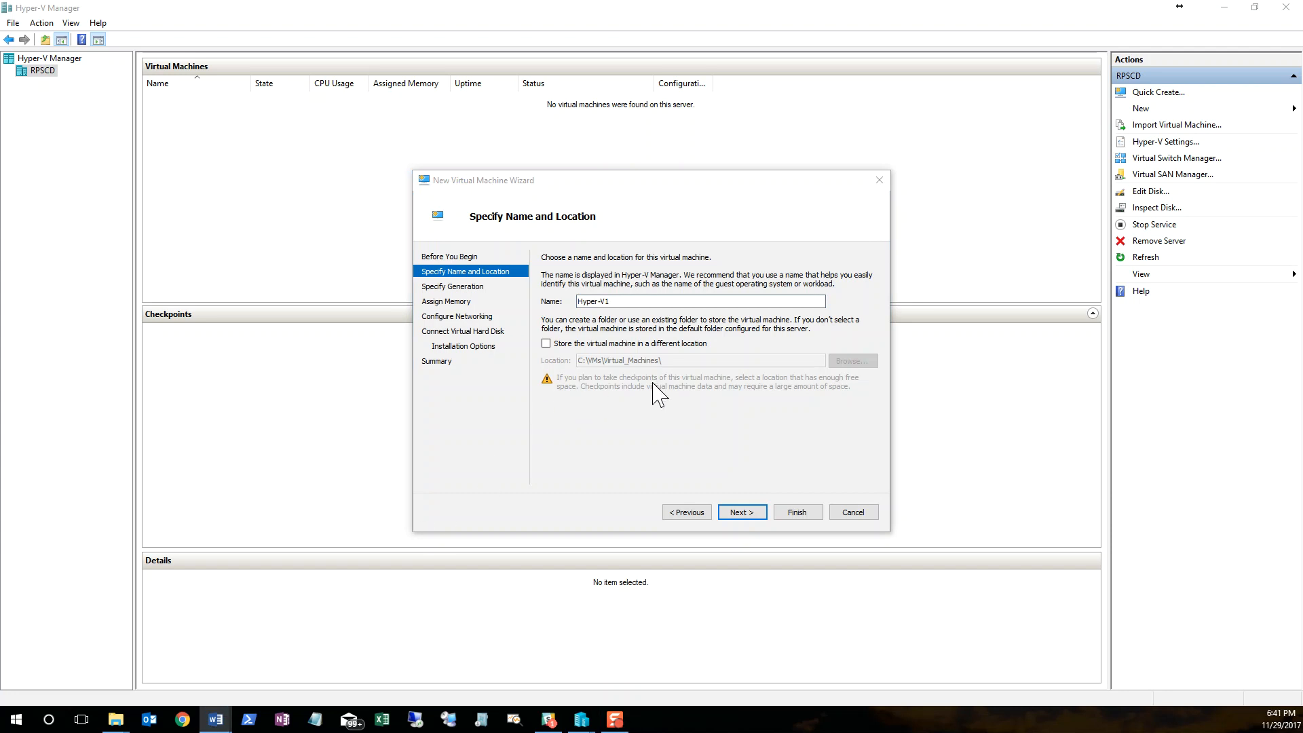
pyautogui.click(742, 512)
pyautogui.click(546, 313)
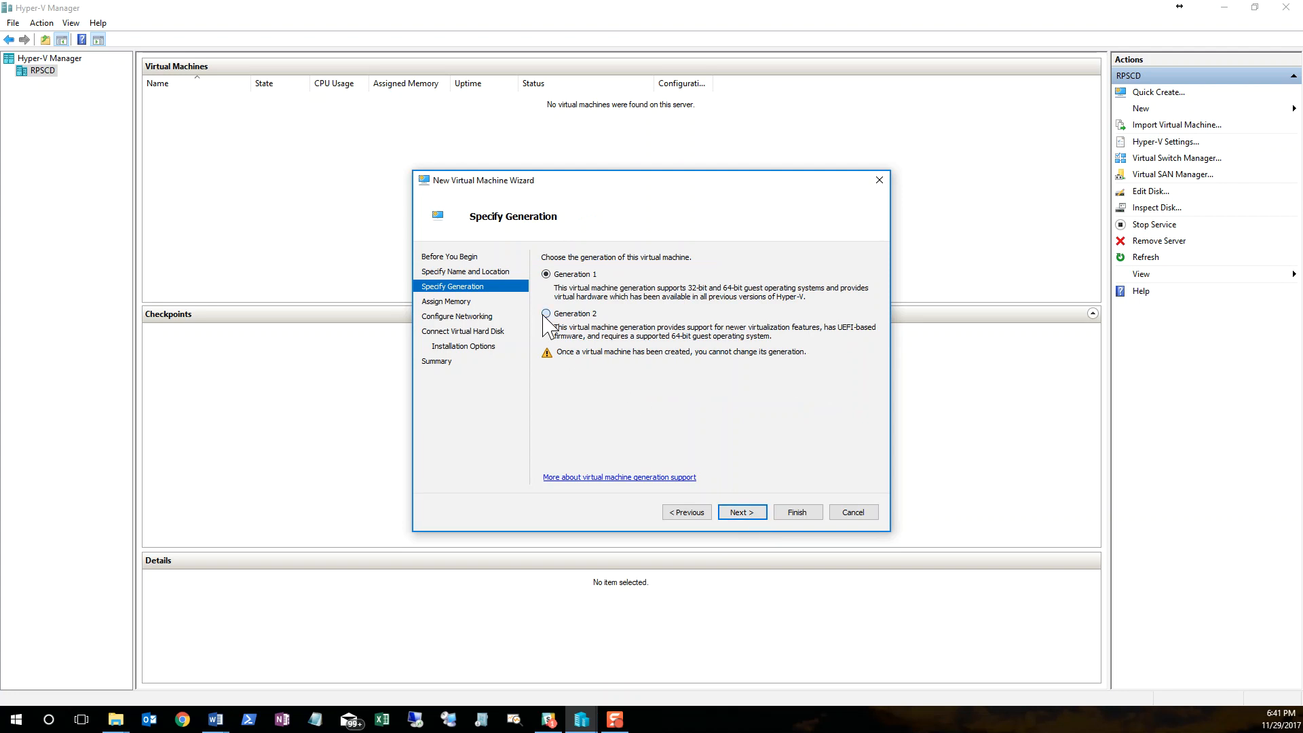
pyautogui.click(760, 518)
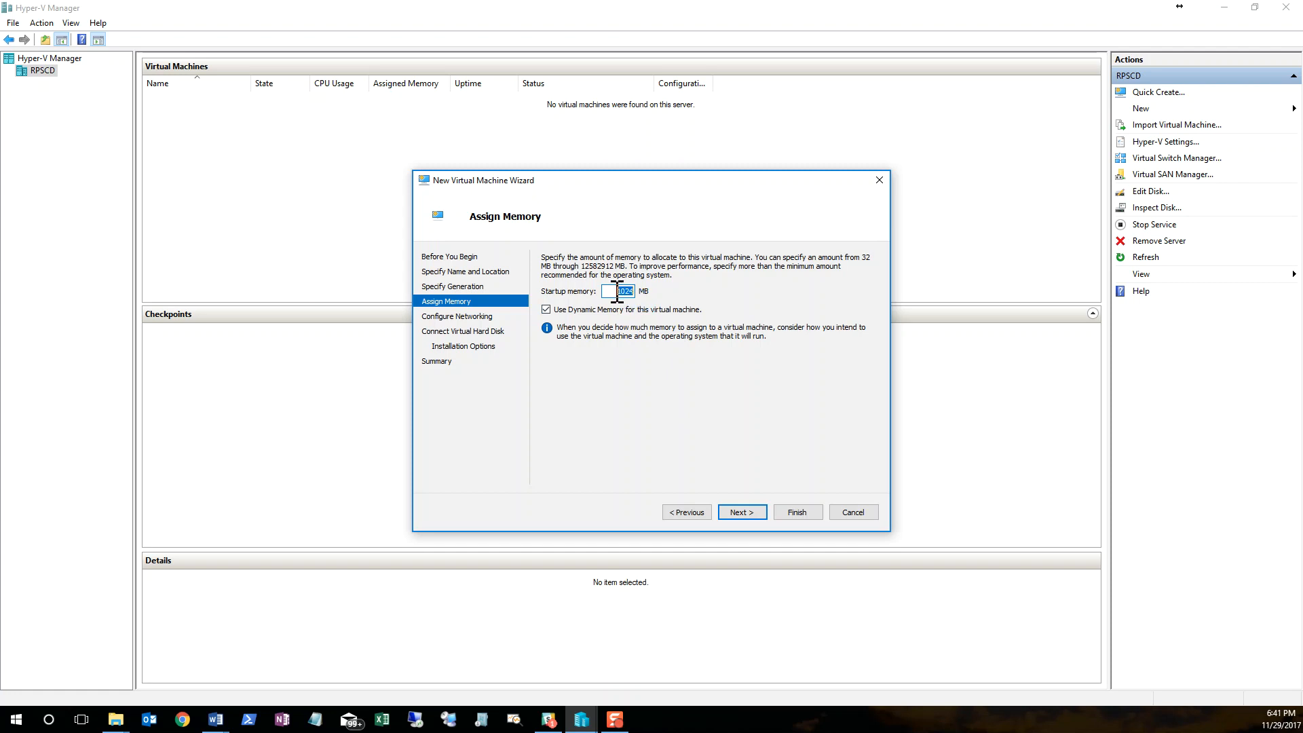
# Step: Turn off Dynamic Memory for the new virtual machine and set its startup memory to 6000 MB
pyautogui.click(545, 310)
pyautogui.doubleClick(621, 291)
pyautogui.write('6000')
pyautogui.click(749, 512)
# Step: Keep the network adapter as Not Connected and set the new virtual hard disk's size to 30 GB
pyautogui.click(662, 288)
pyautogui.click(662, 292)
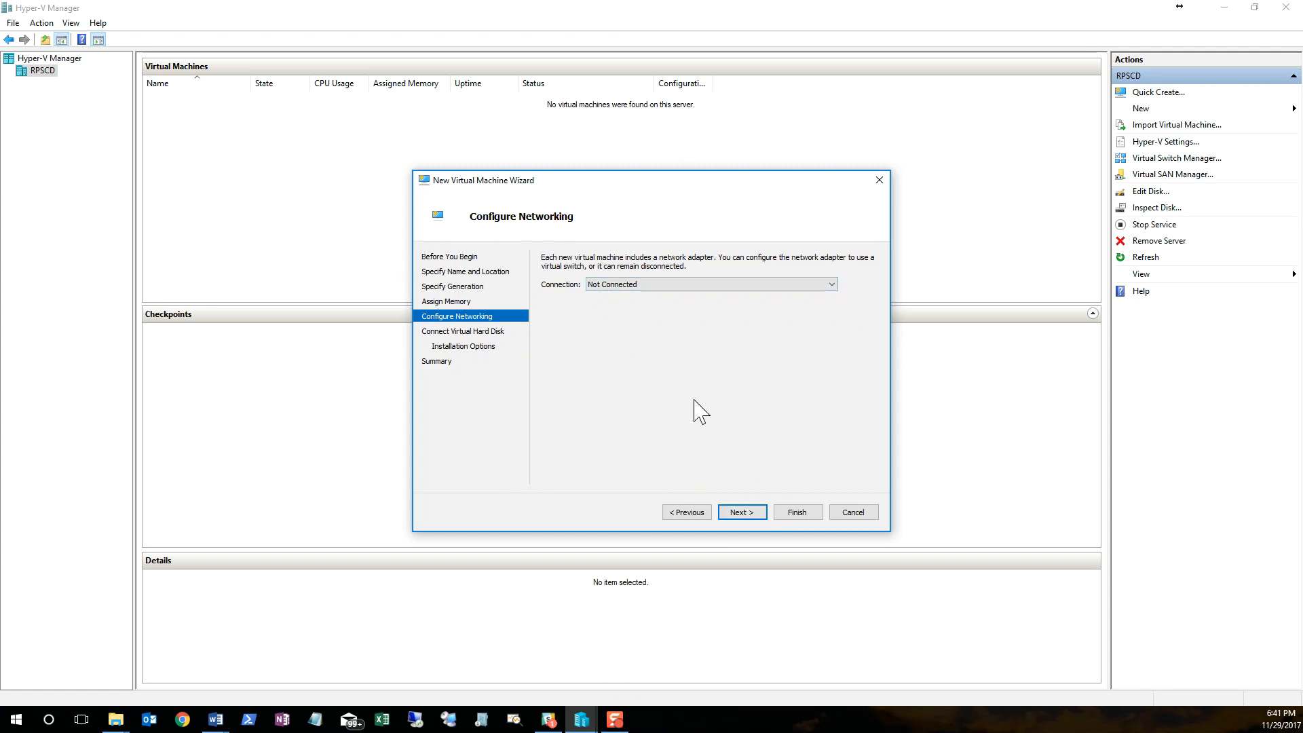
pyautogui.click(742, 513)
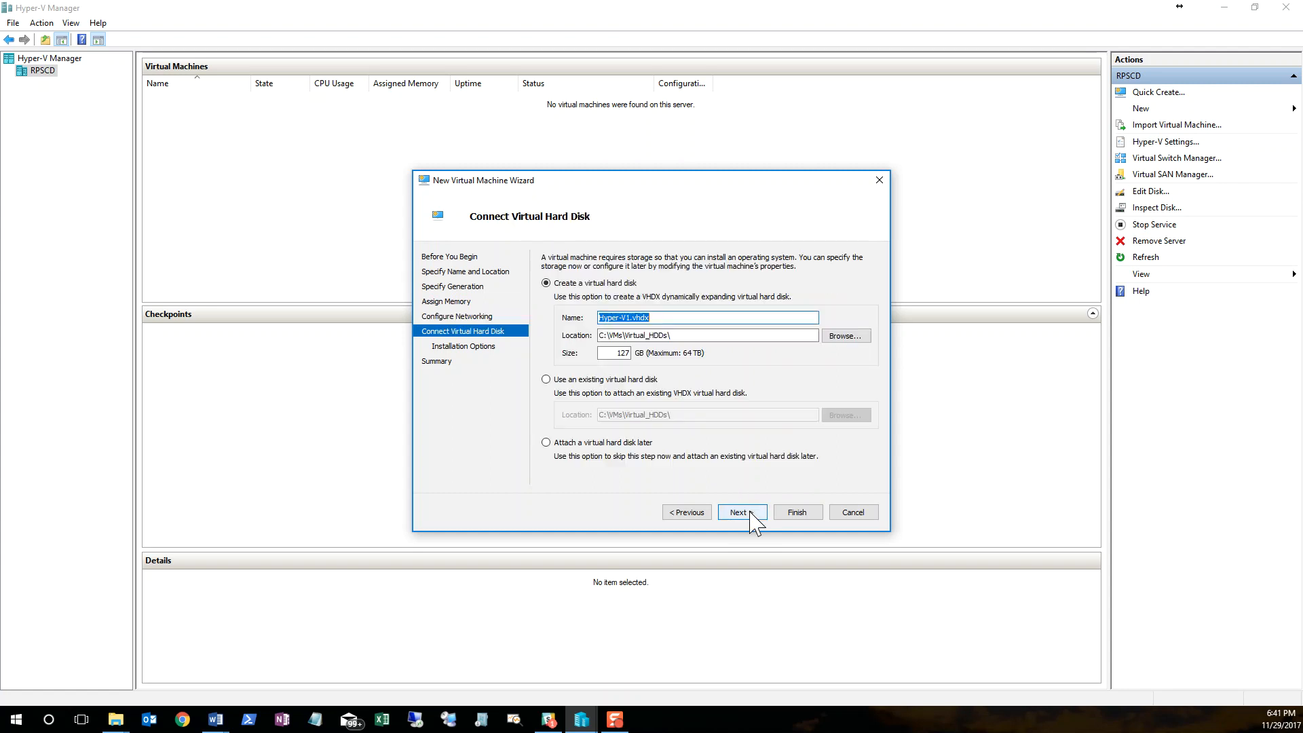
pyautogui.doubleClick(609, 353)
pyautogui.write('30')
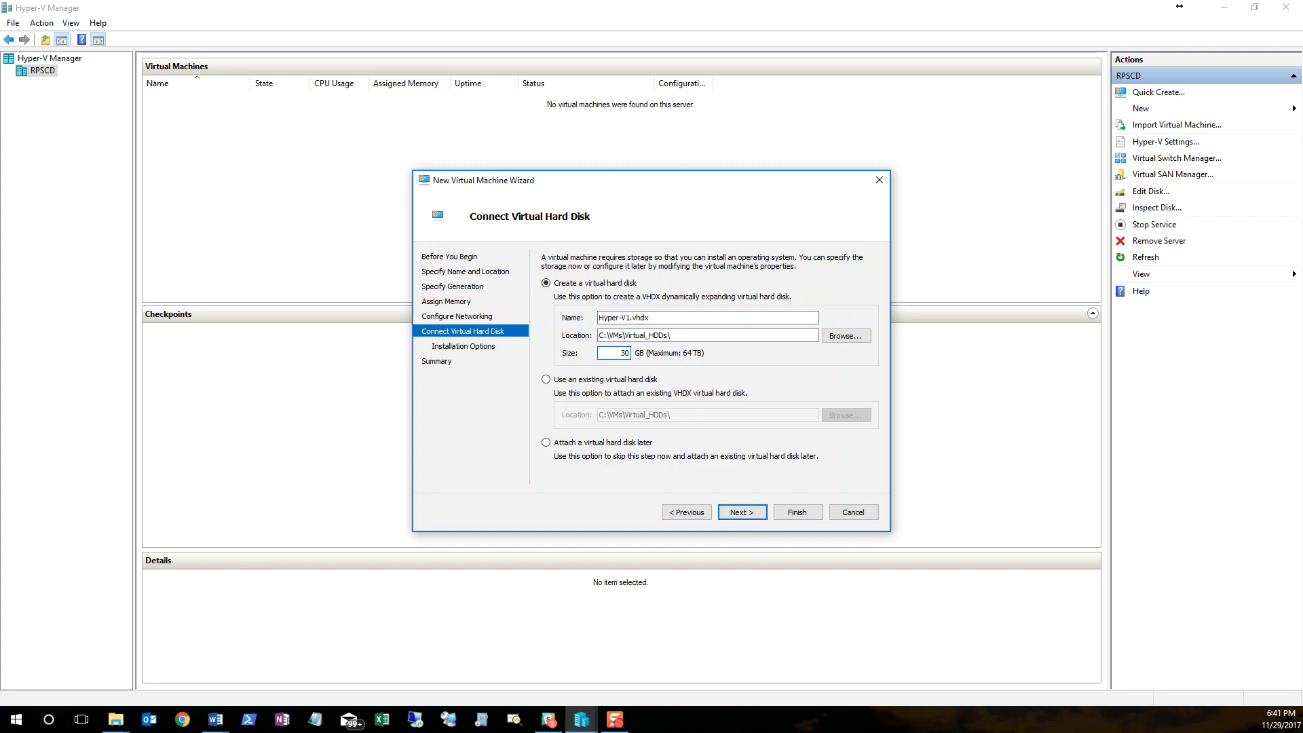
pyautogui.click(759, 515)
# Step: Choose Server2016Trial.ISO from C:\Software as the operating system image and create the virtual machine
pyautogui.click(547, 302)
pyautogui.click(817, 330)
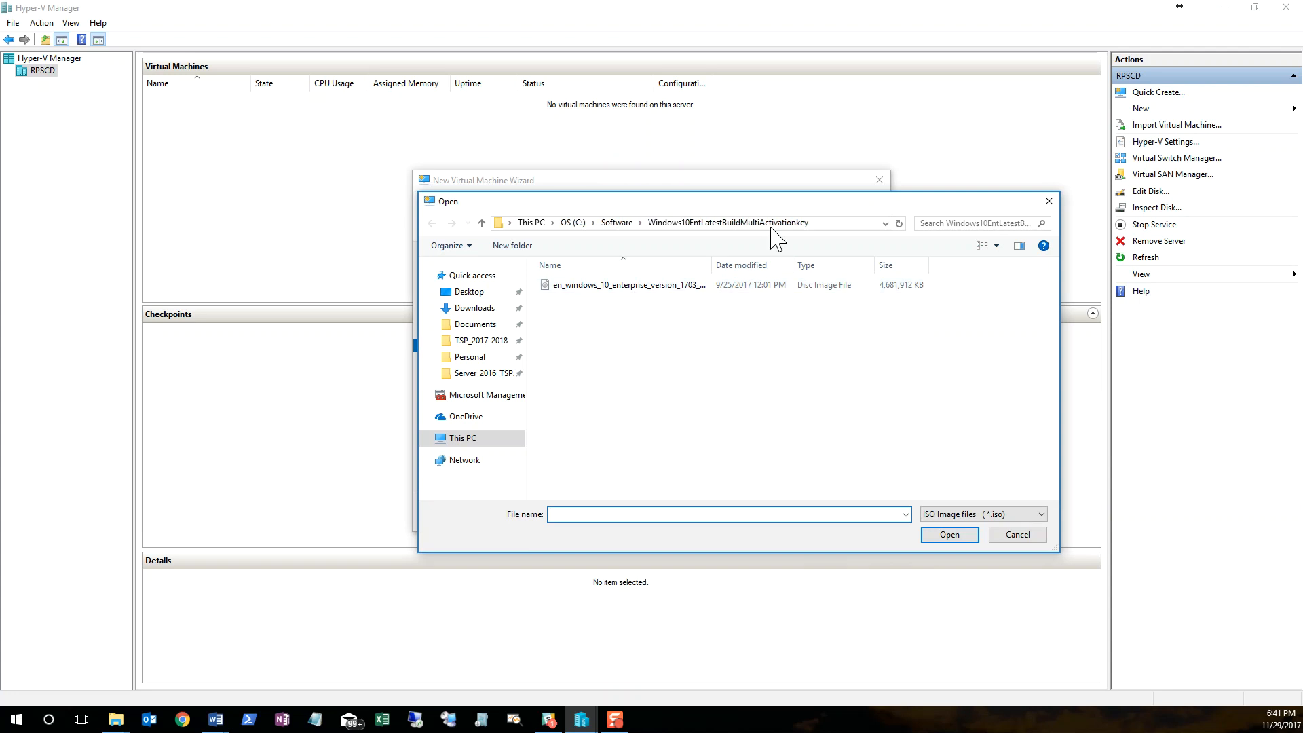
pyautogui.click(613, 221)
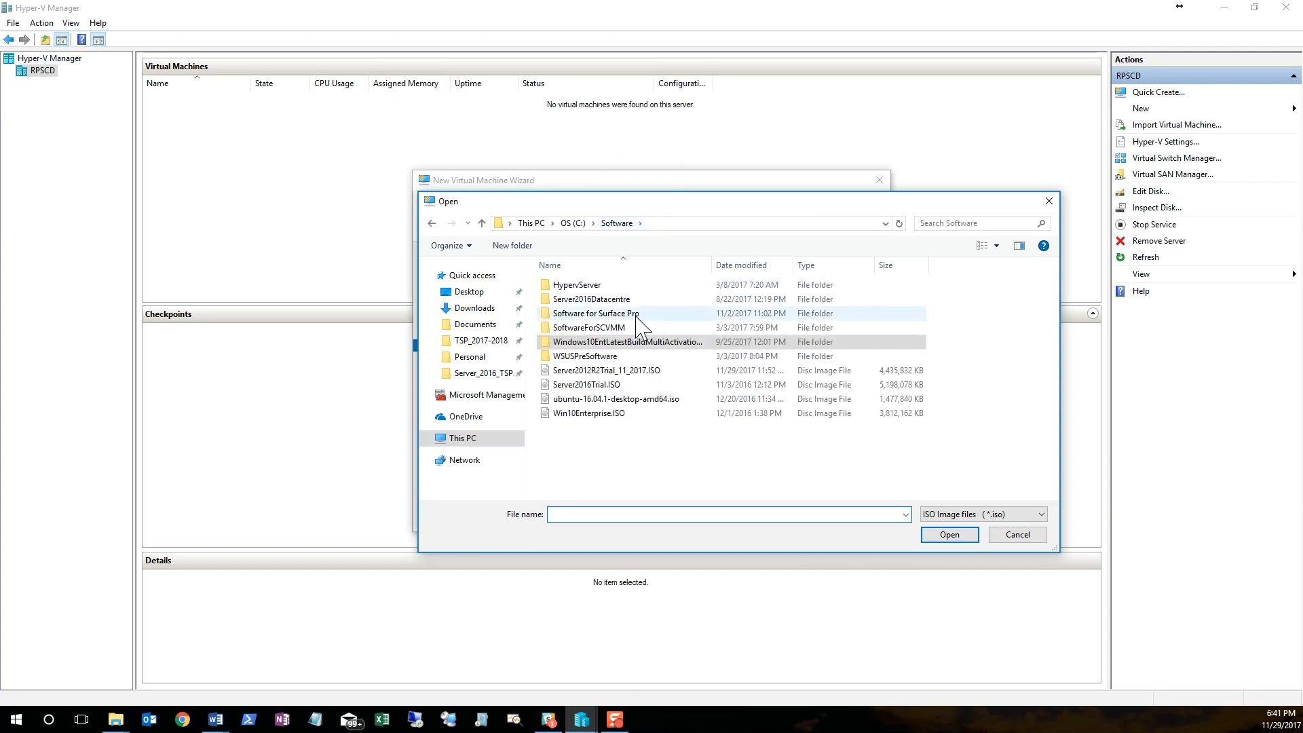
pyautogui.click(586, 387)
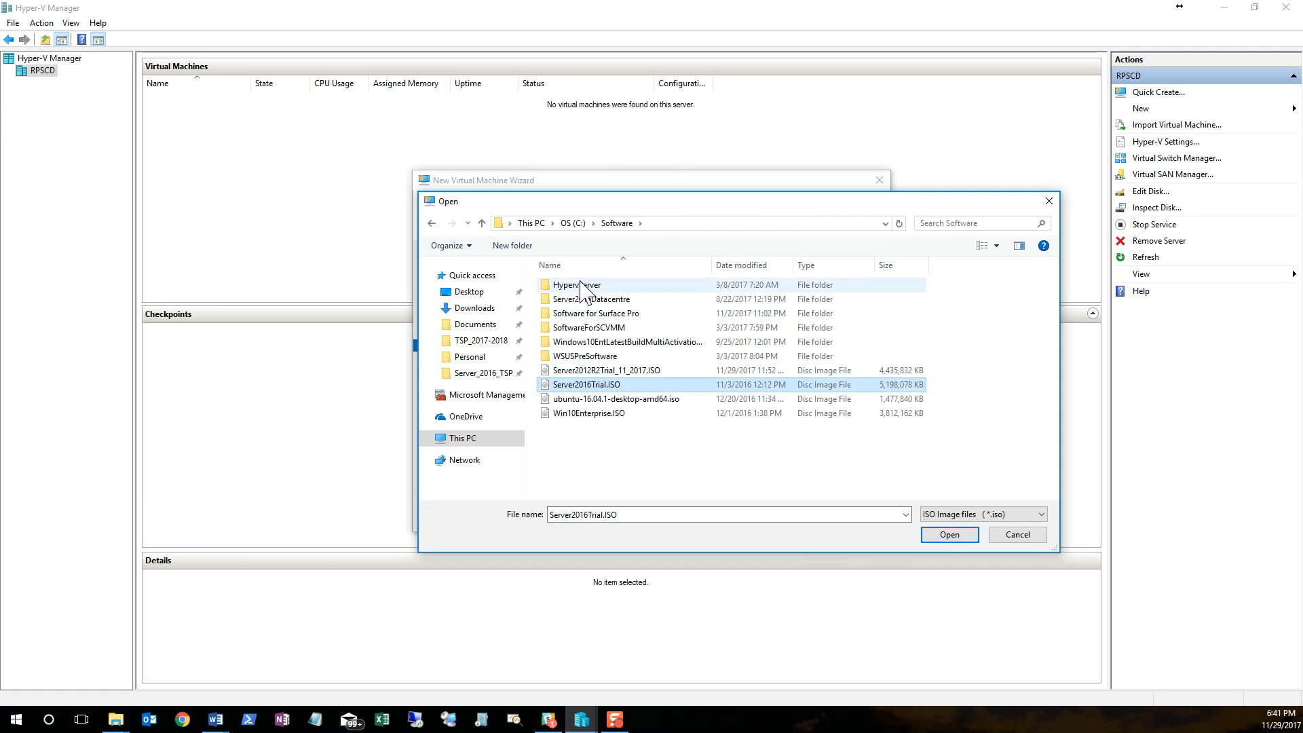
pyautogui.click(949, 534)
pyautogui.click(748, 512)
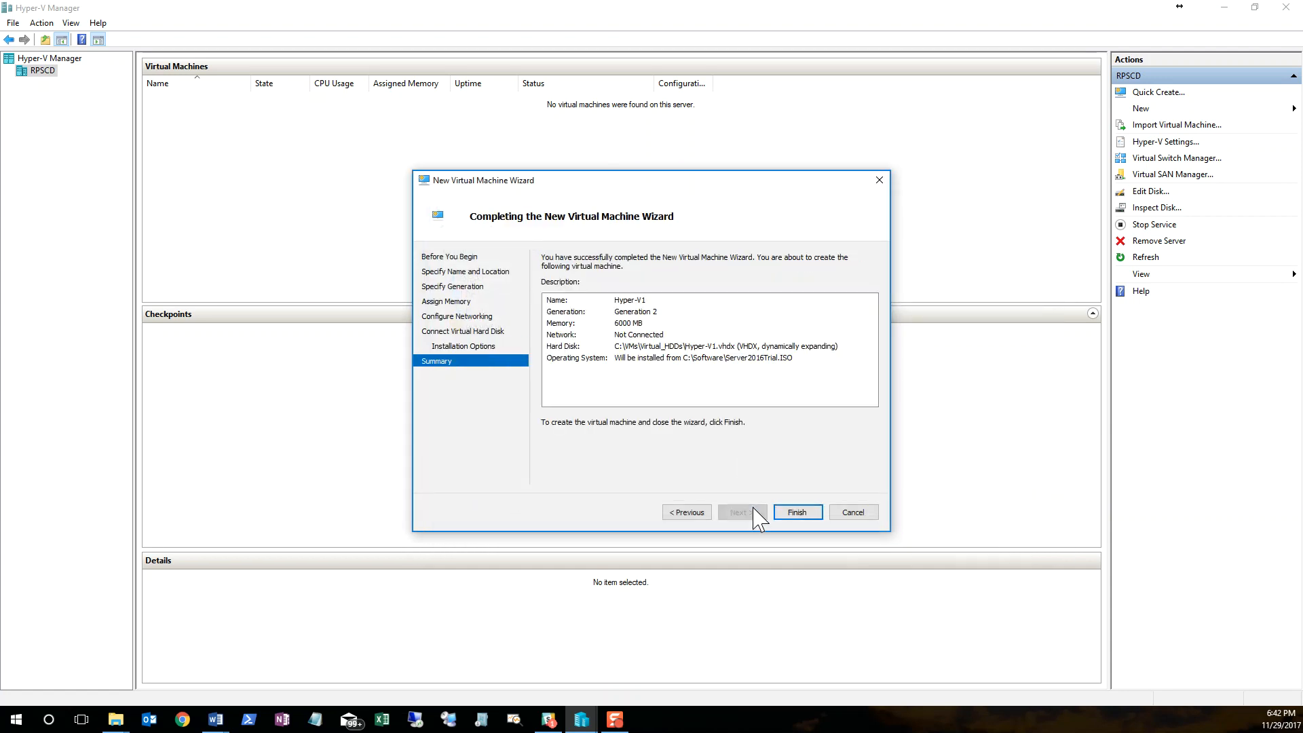
pyautogui.click(795, 513)
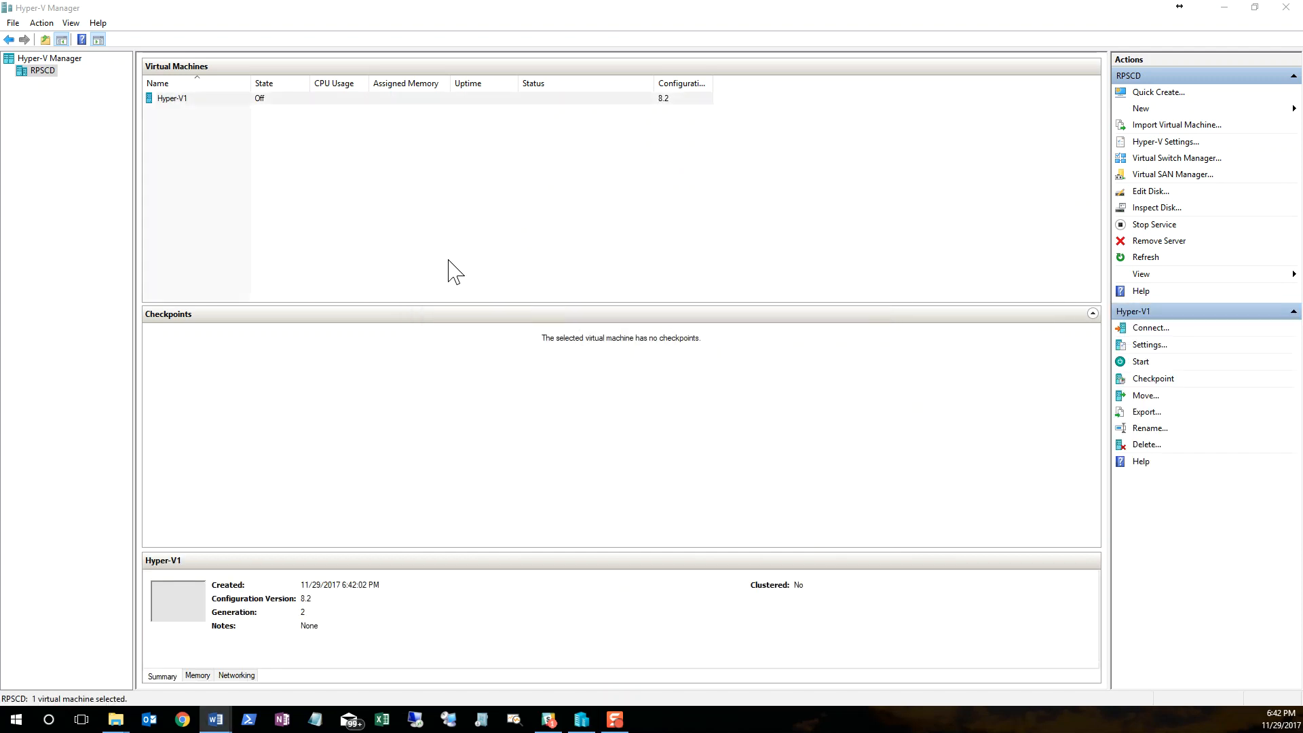
# Step: Connect to Hyper-V1, start it and boot it from the installation DVD
pyautogui.rightClick(229, 101)
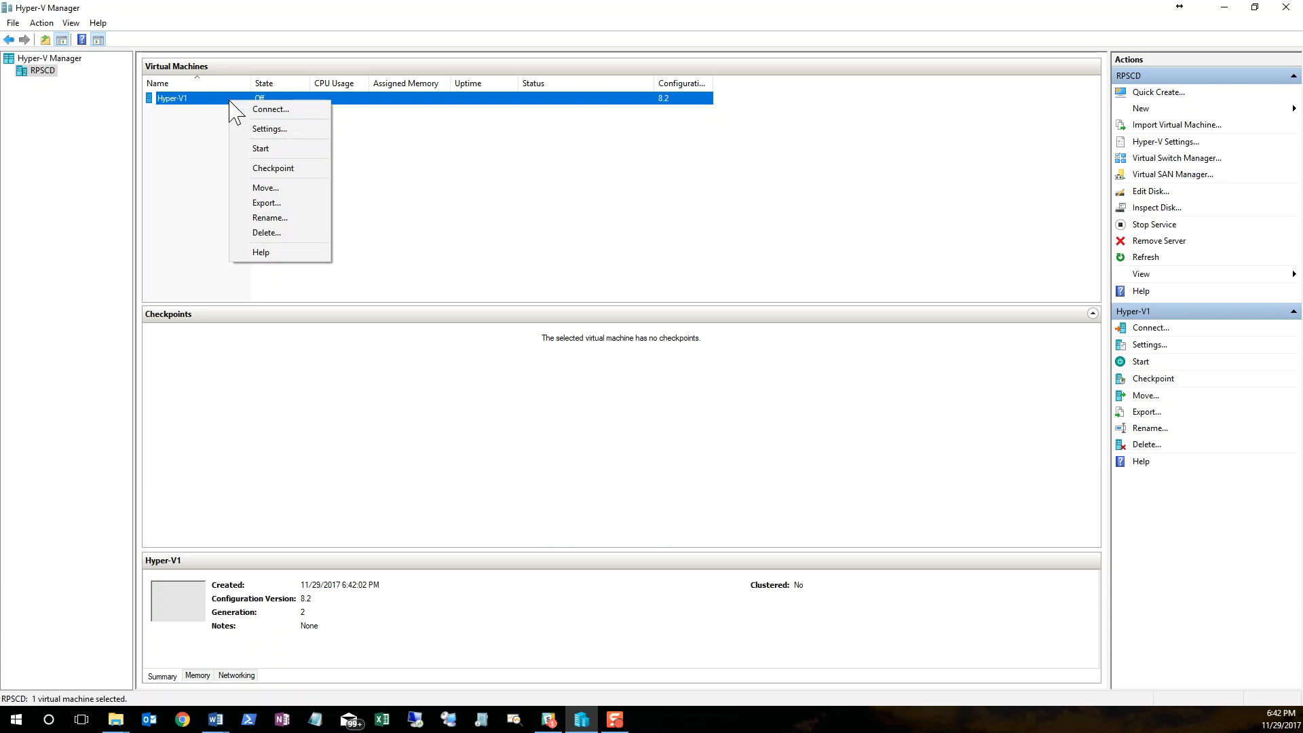
pyautogui.click(261, 109)
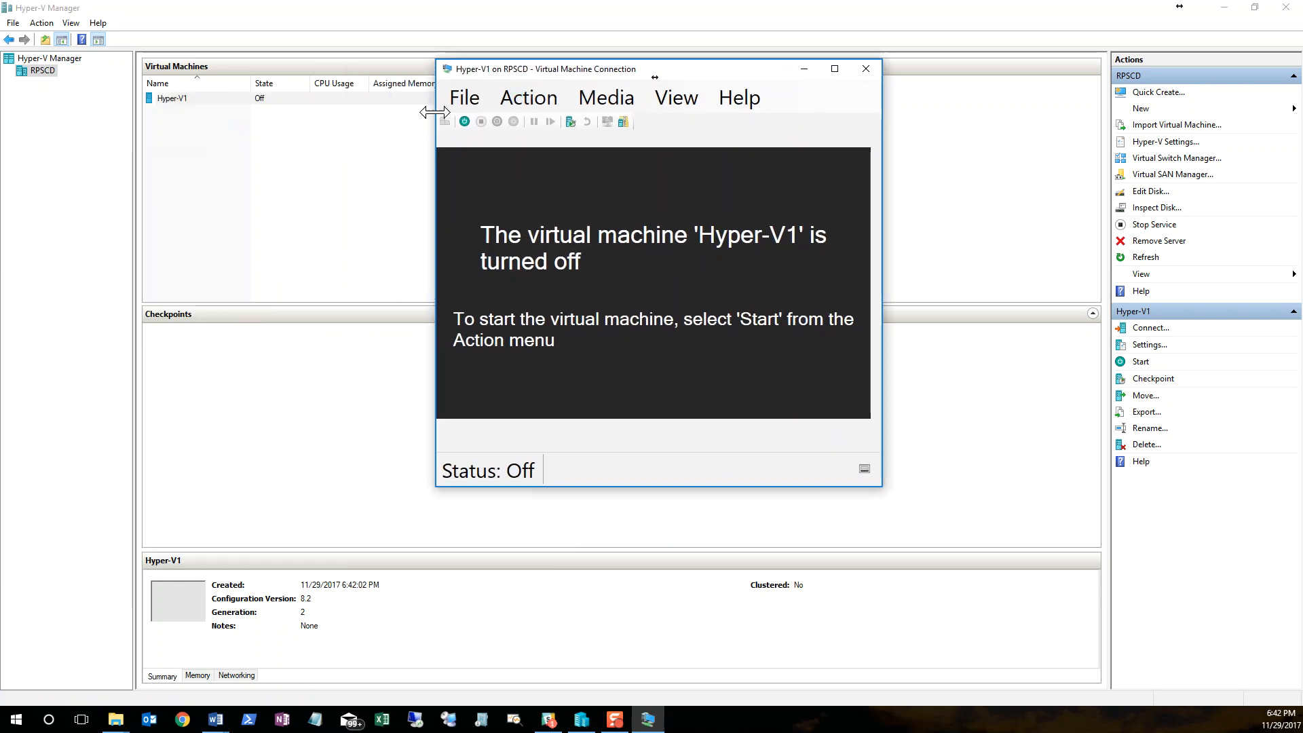
pyautogui.click(462, 122)
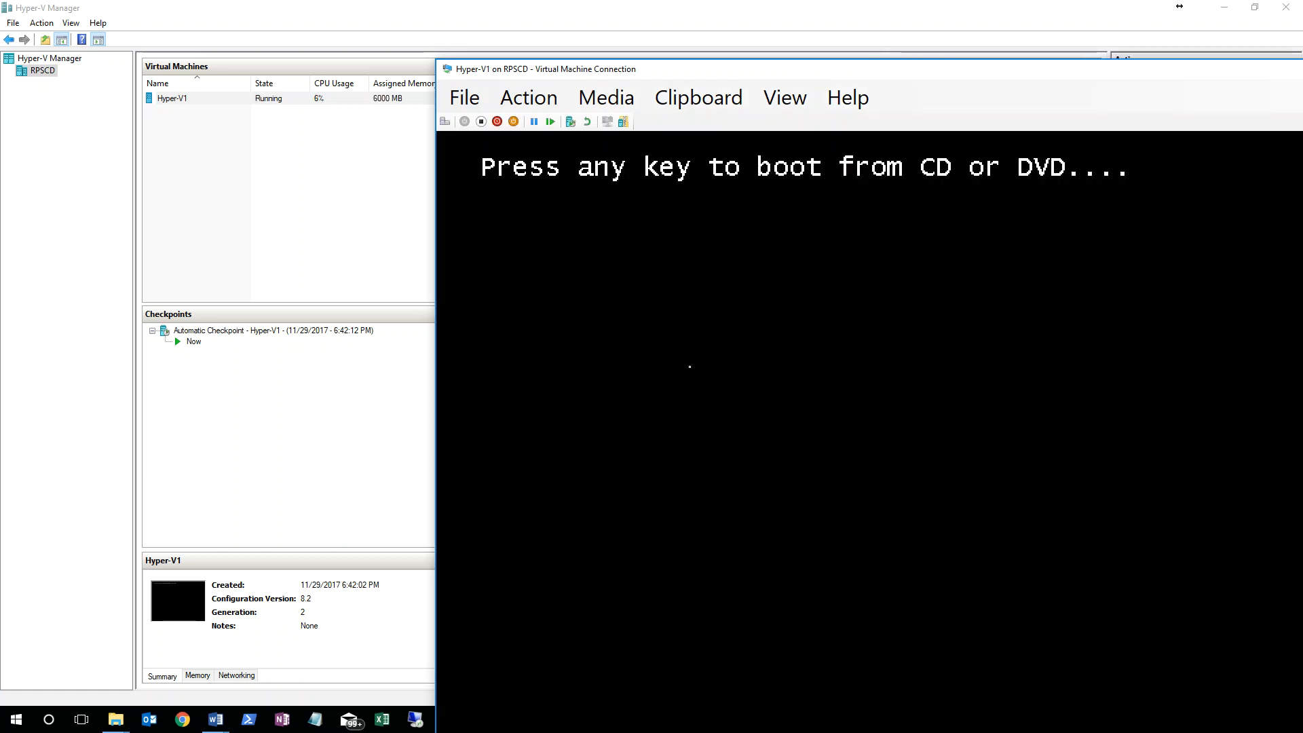
pyautogui.press('Return')
pyautogui.press('Return')
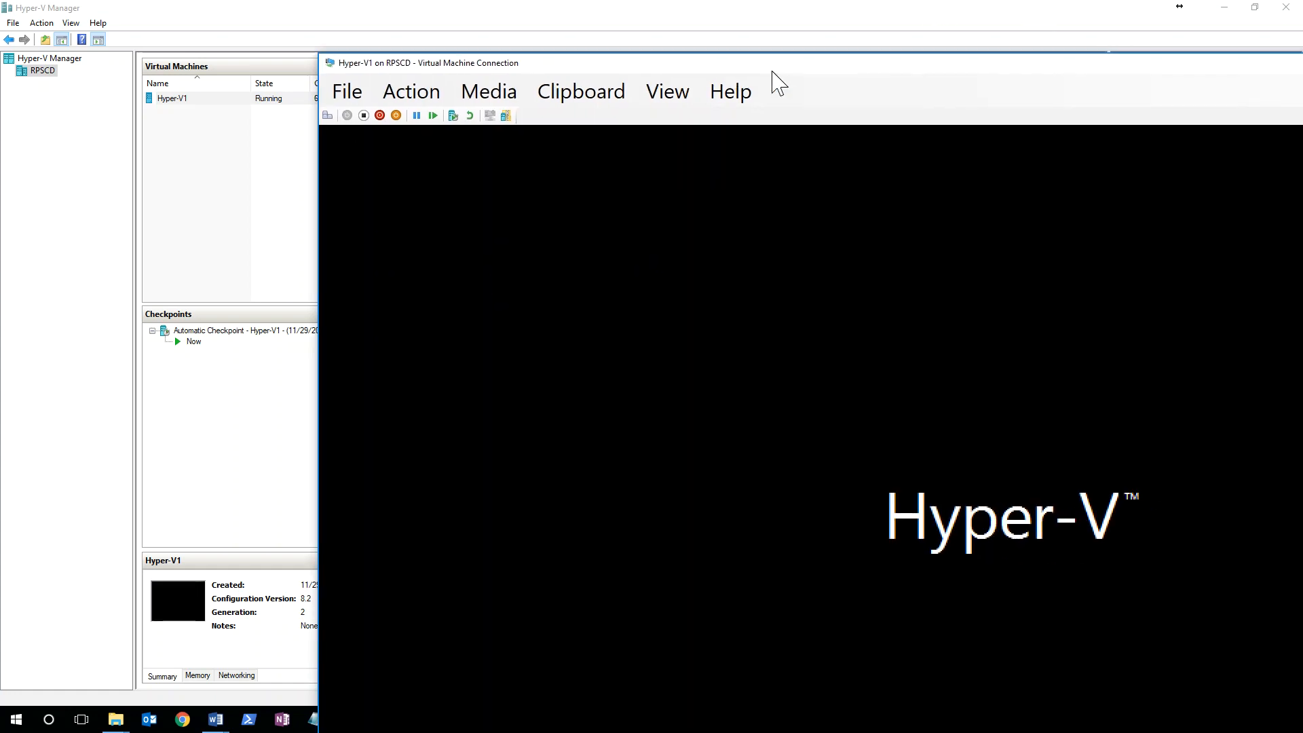
# Step: View the details of Hyper-V1's automatic checkpoint and return to the virtual machine connection window
pyautogui.click(224, 351)
pyautogui.click(245, 331)
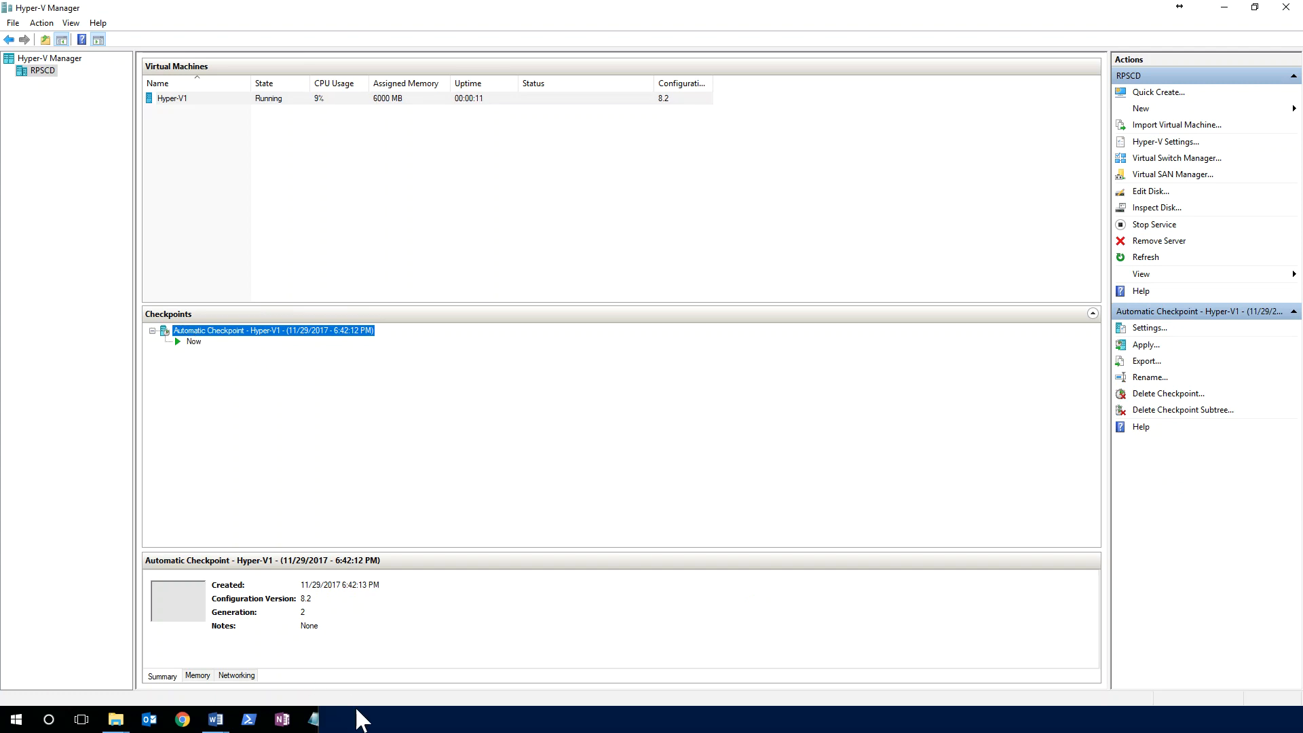
pyautogui.click(765, 725)
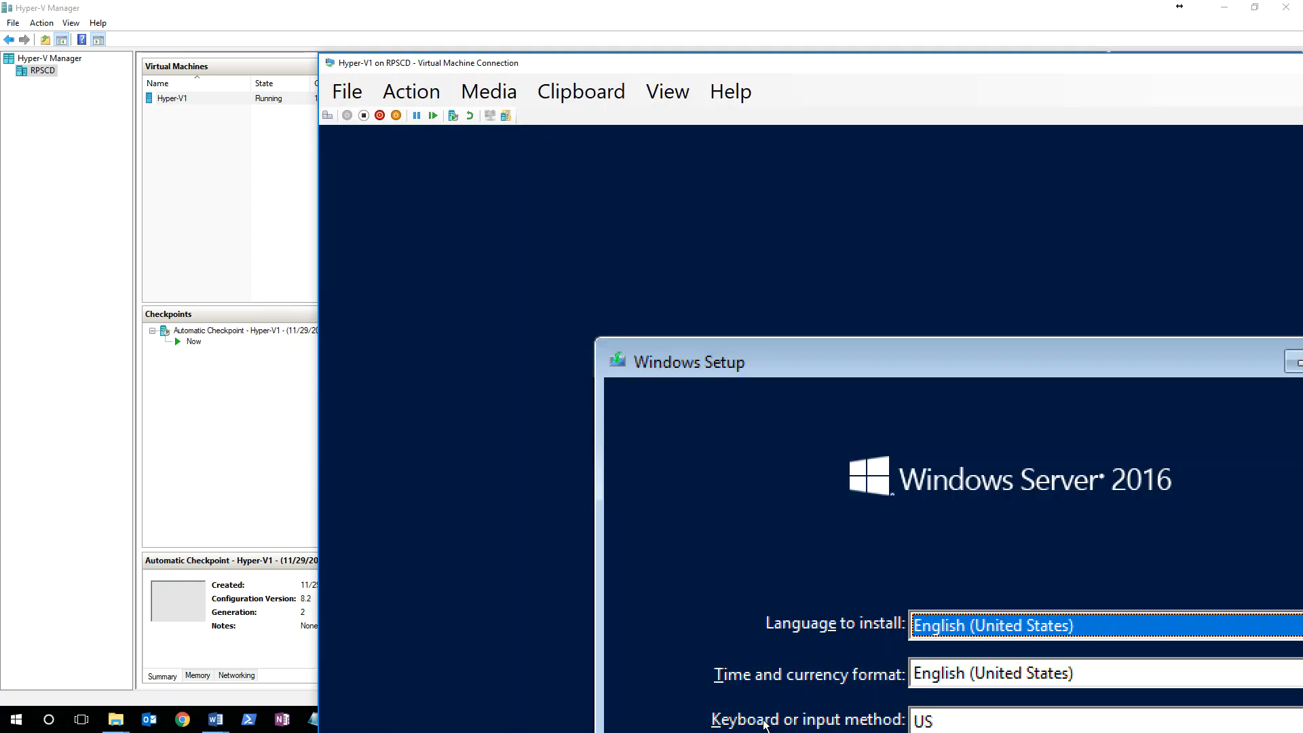
# Step: Reposition the Hyper-V1 connection window and enlarge it to full screen
pyautogui.moveTo(872, 68); pyautogui.dragTo(625, 39)
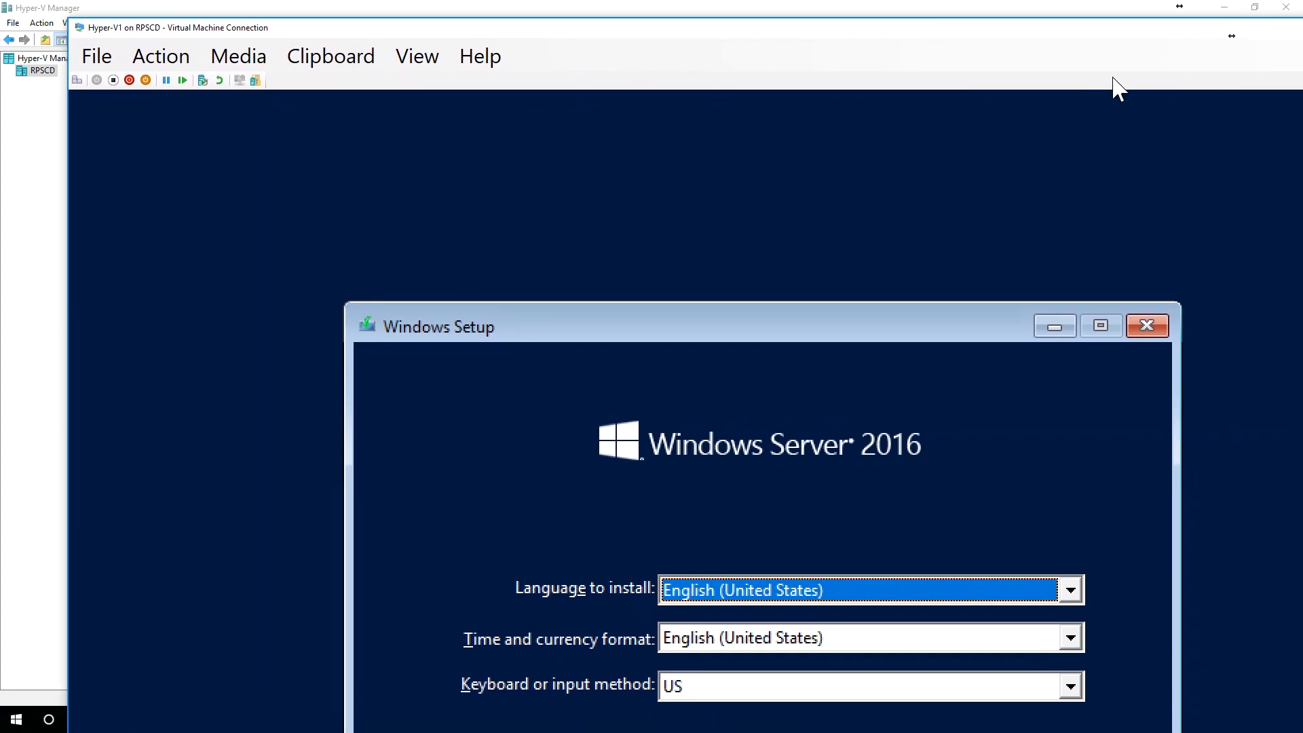
pyautogui.moveTo(1066, 37); pyautogui.dragTo(983, 45)
pyautogui.click(1134, 35)
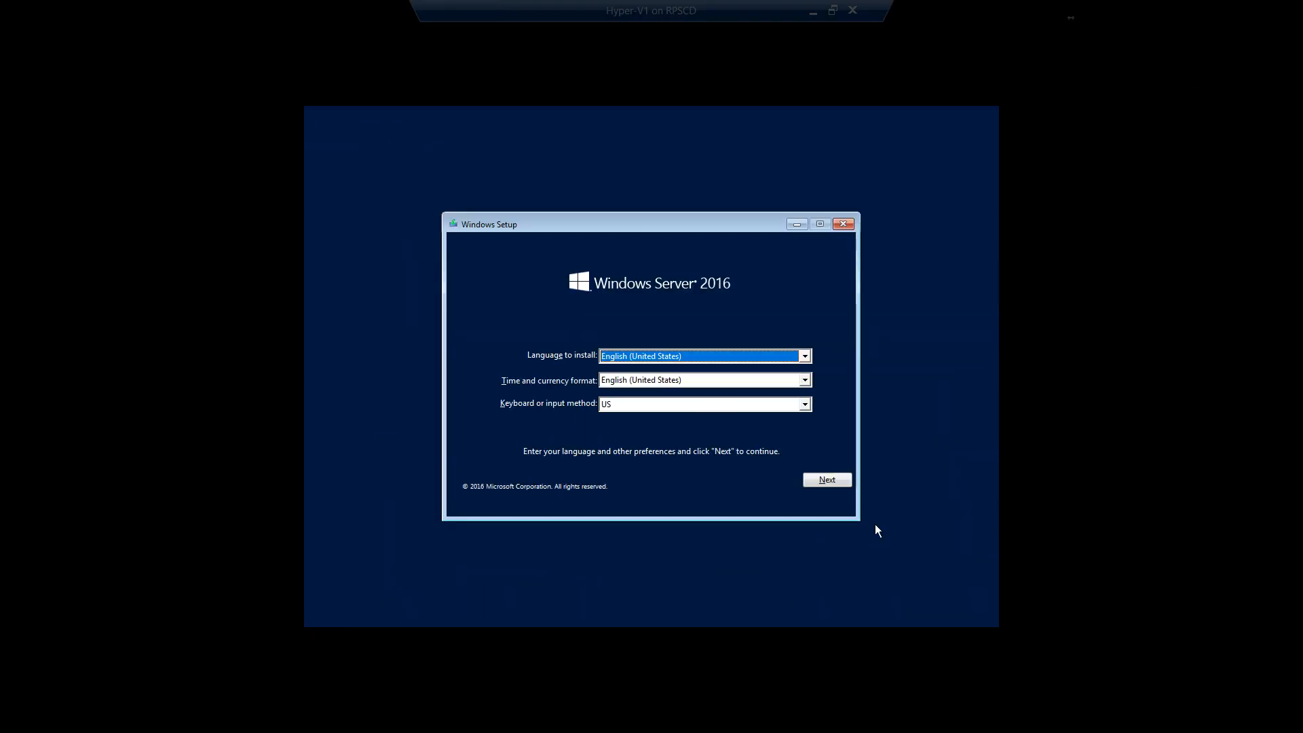
# Step: Start the installation with the English (United States) defaults and choose Windows Server 2016 Datacenter Evaluation (Desktop Experience)
pyautogui.click(826, 482)
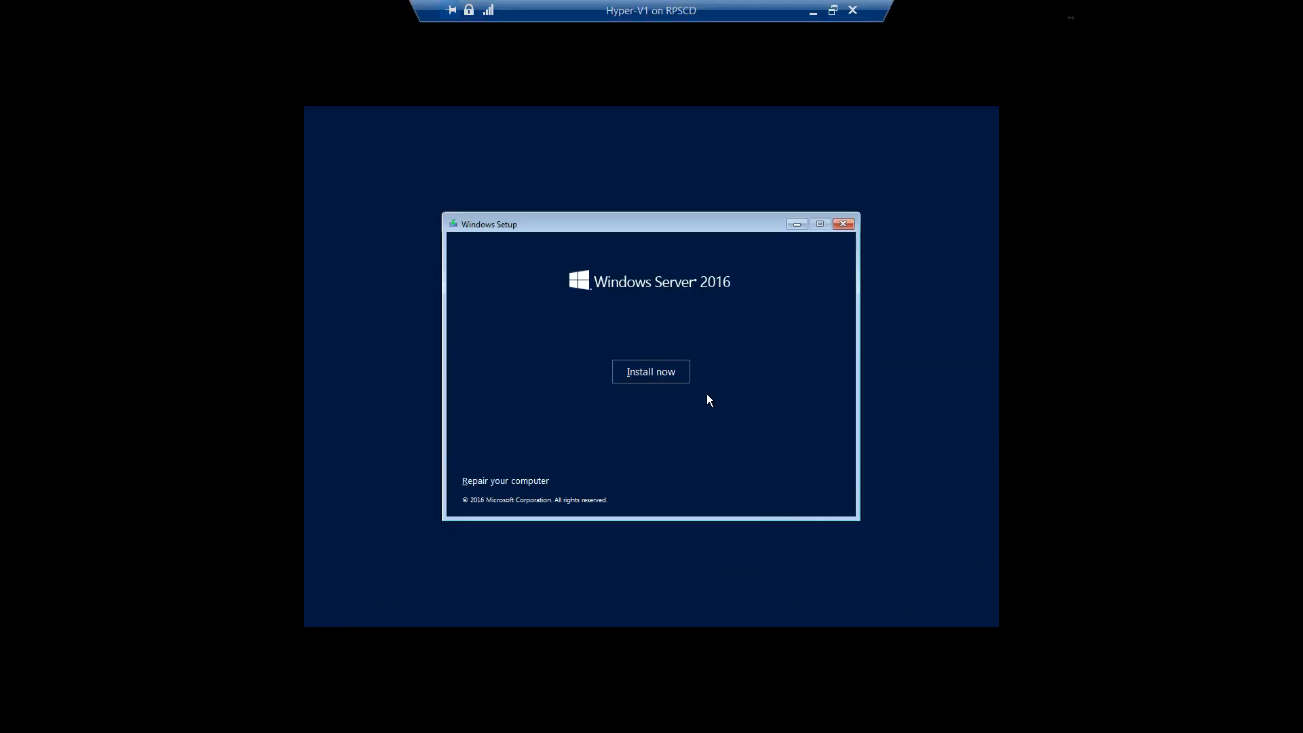
pyautogui.click(649, 373)
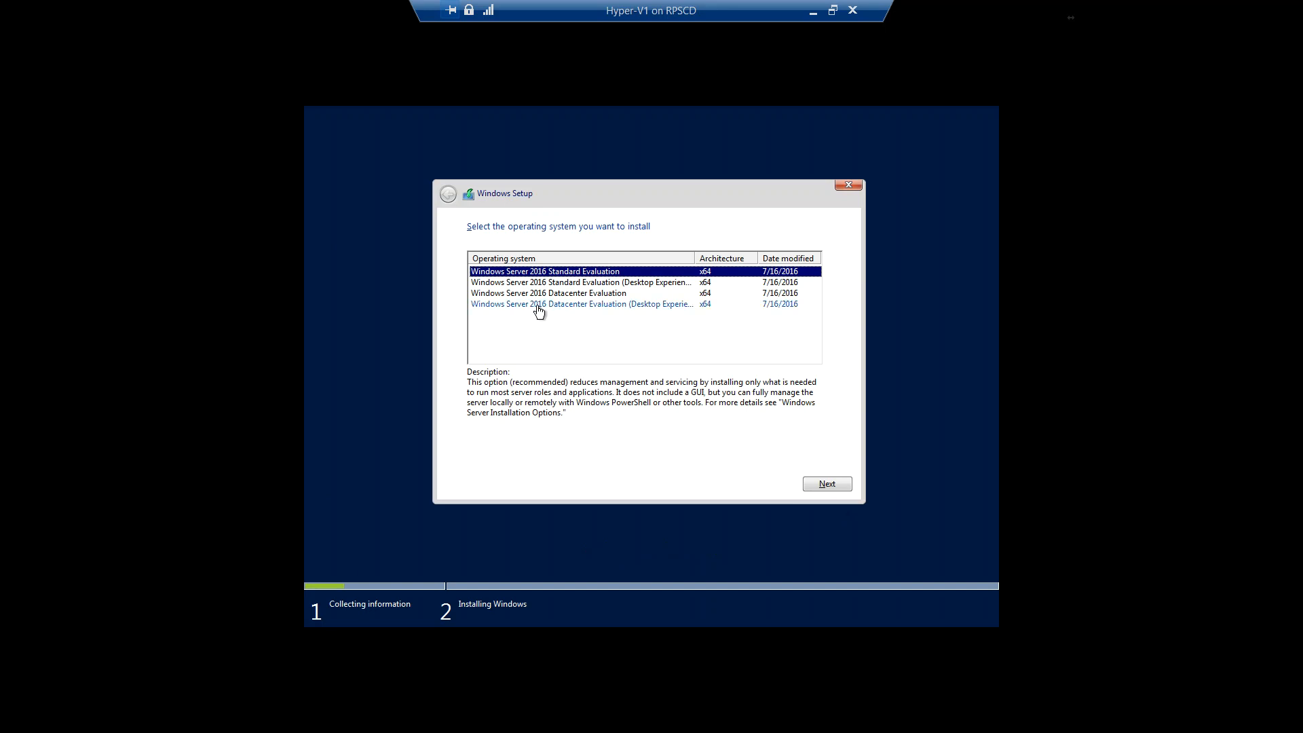
pyautogui.doubleClick(694, 259)
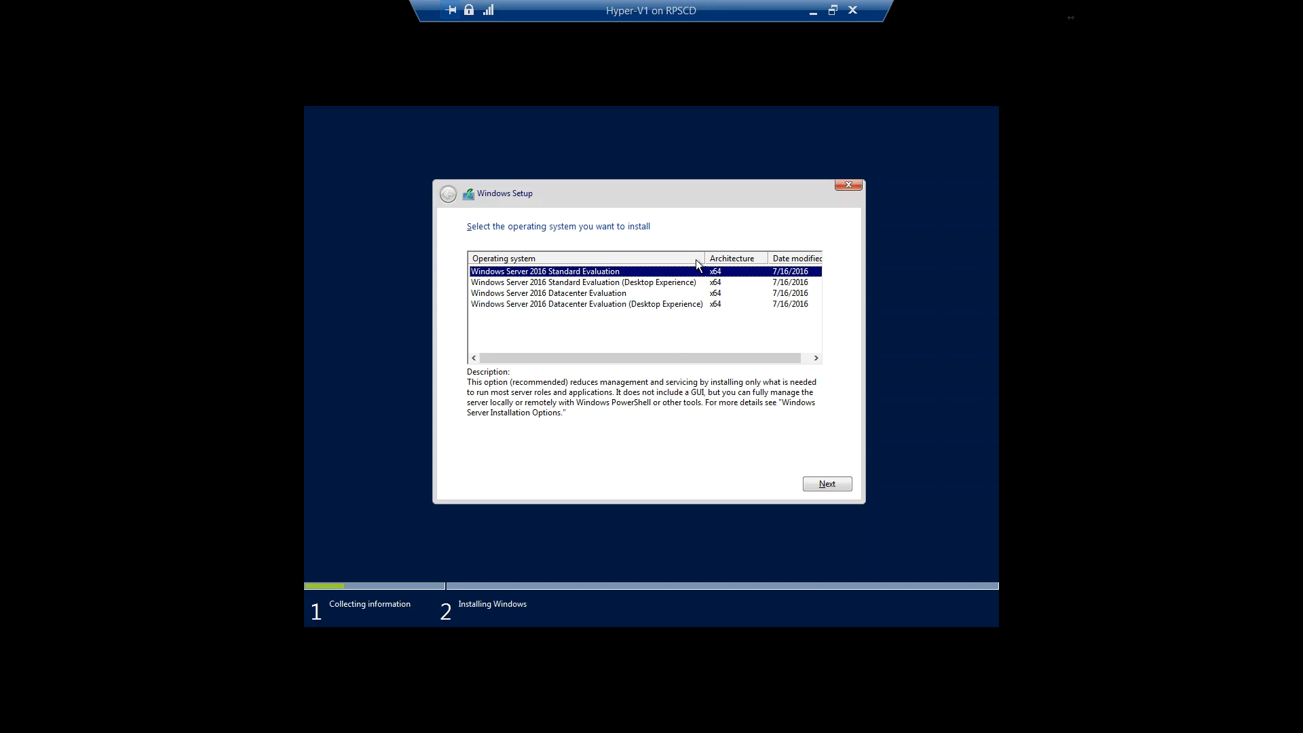
pyautogui.click(572, 307)
pyautogui.click(827, 483)
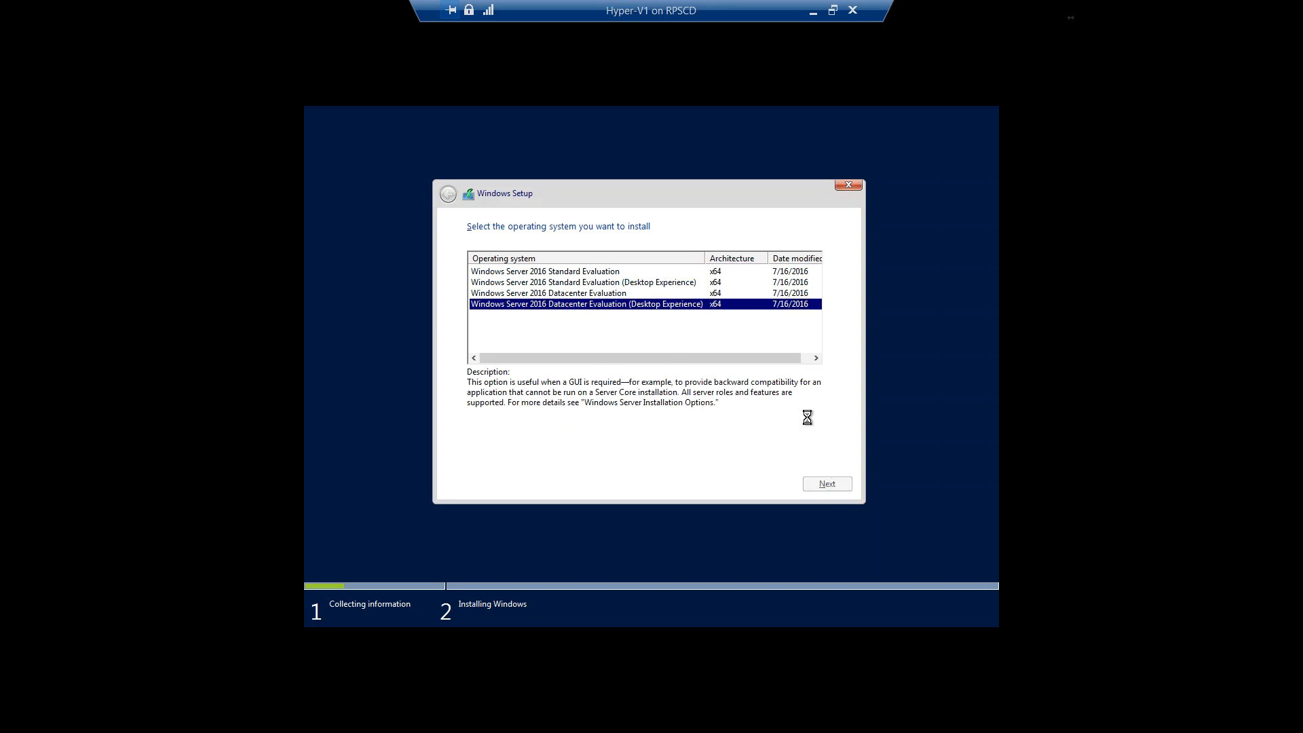
# Step: Accept the license terms and run a custom Windows installation on Drive 0 Unallocated Space
pyautogui.click(474, 452)
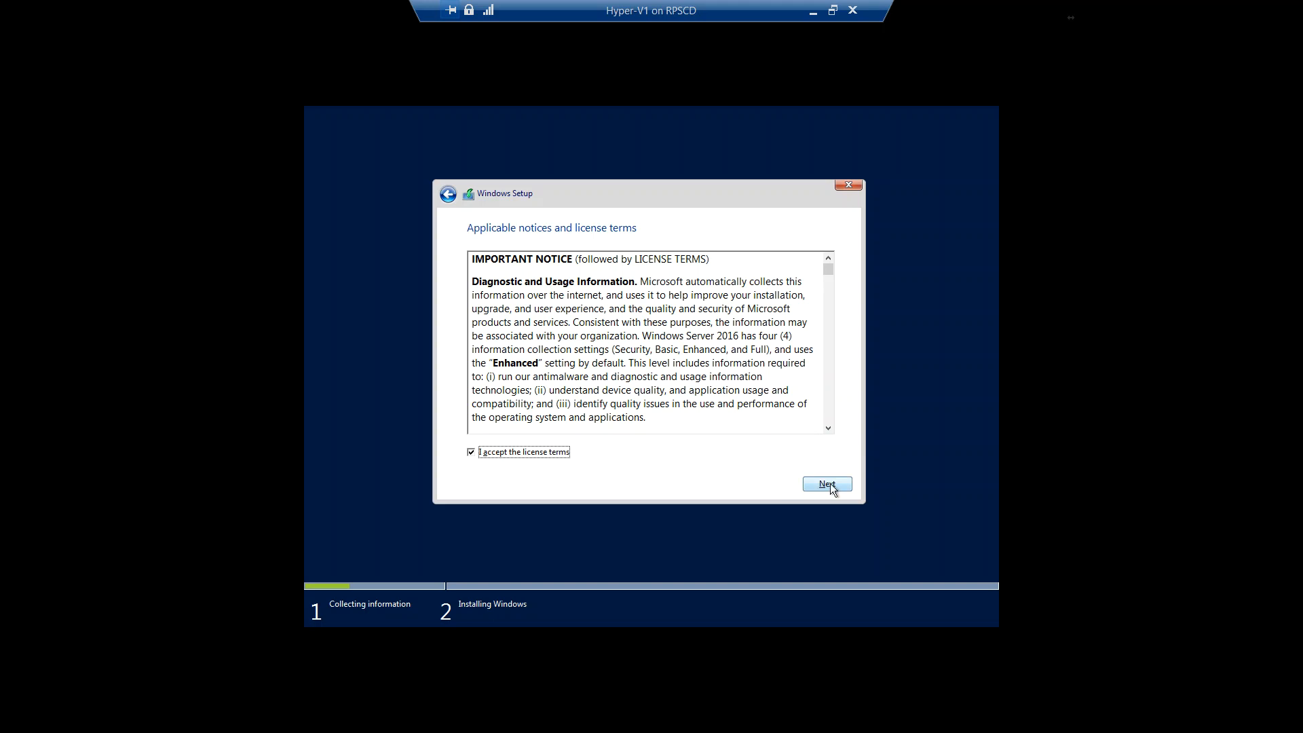
pyautogui.click(828, 483)
pyautogui.click(548, 355)
pyautogui.click(831, 483)
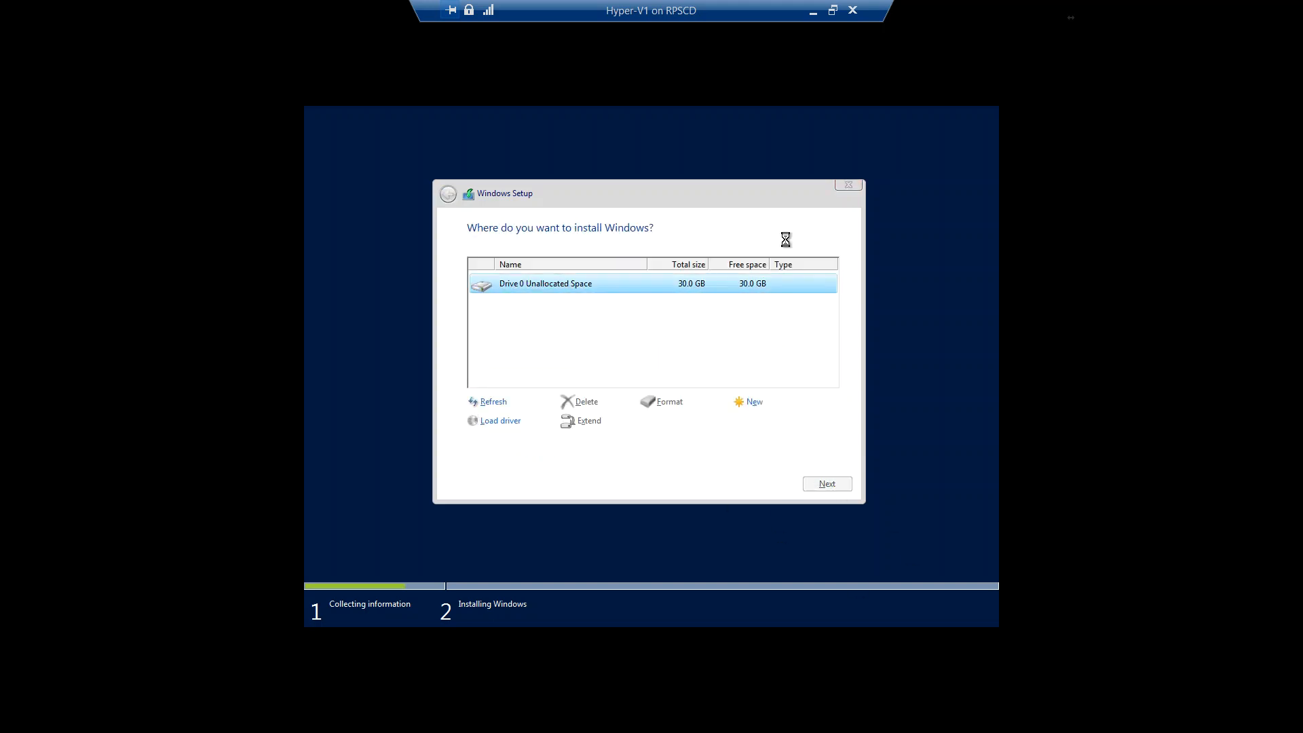
# Step: Minimize the virtual machine window and begin a new virtual hard disk on the host in dynamically expanding VHDX format
pyautogui.click(811, 13)
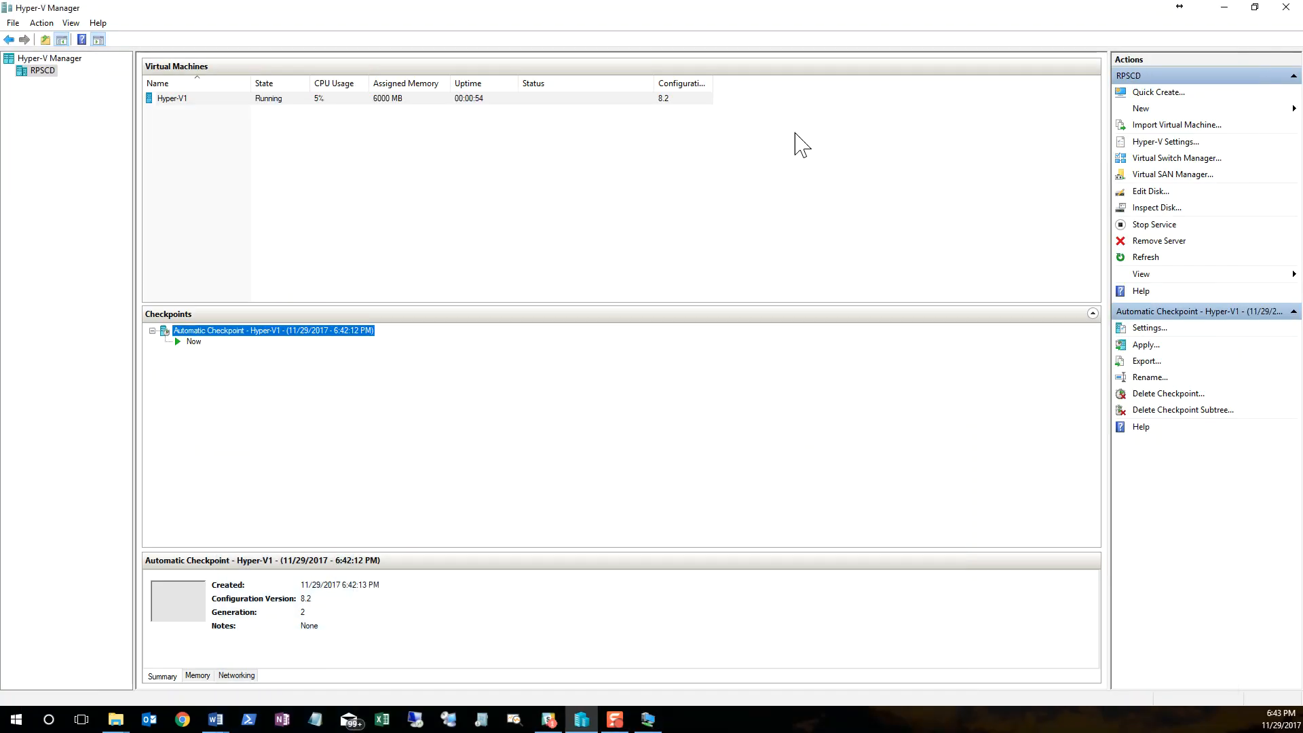
pyautogui.rightClick(43, 70)
pyautogui.moveTo(72, 92)
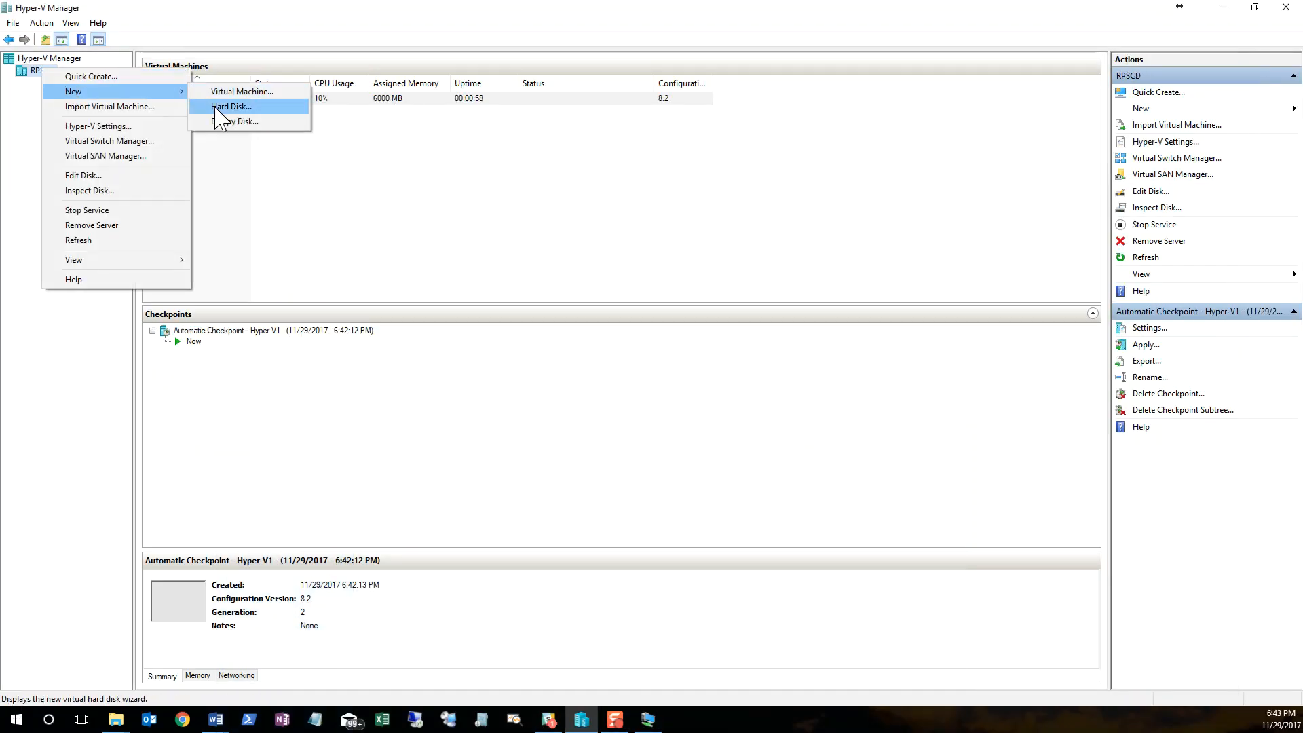
pyautogui.click(218, 109)
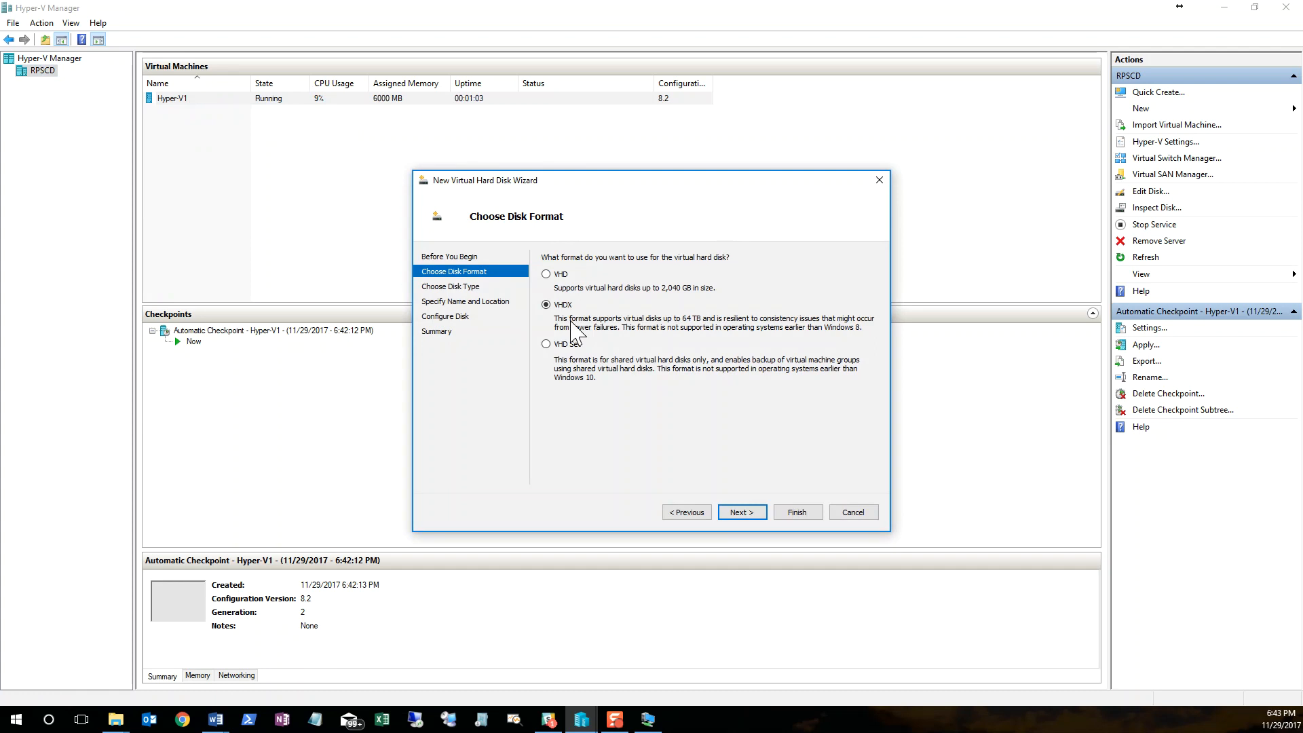
pyautogui.click(740, 513)
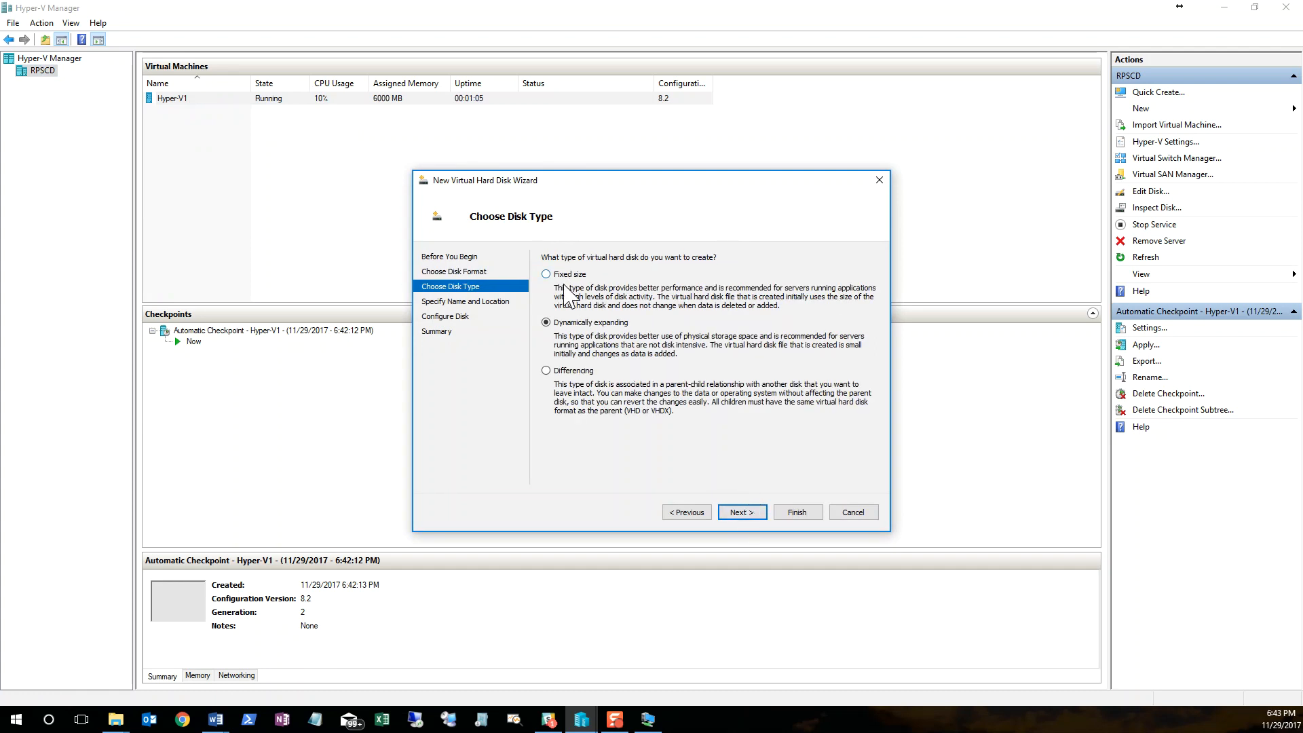
pyautogui.click(736, 513)
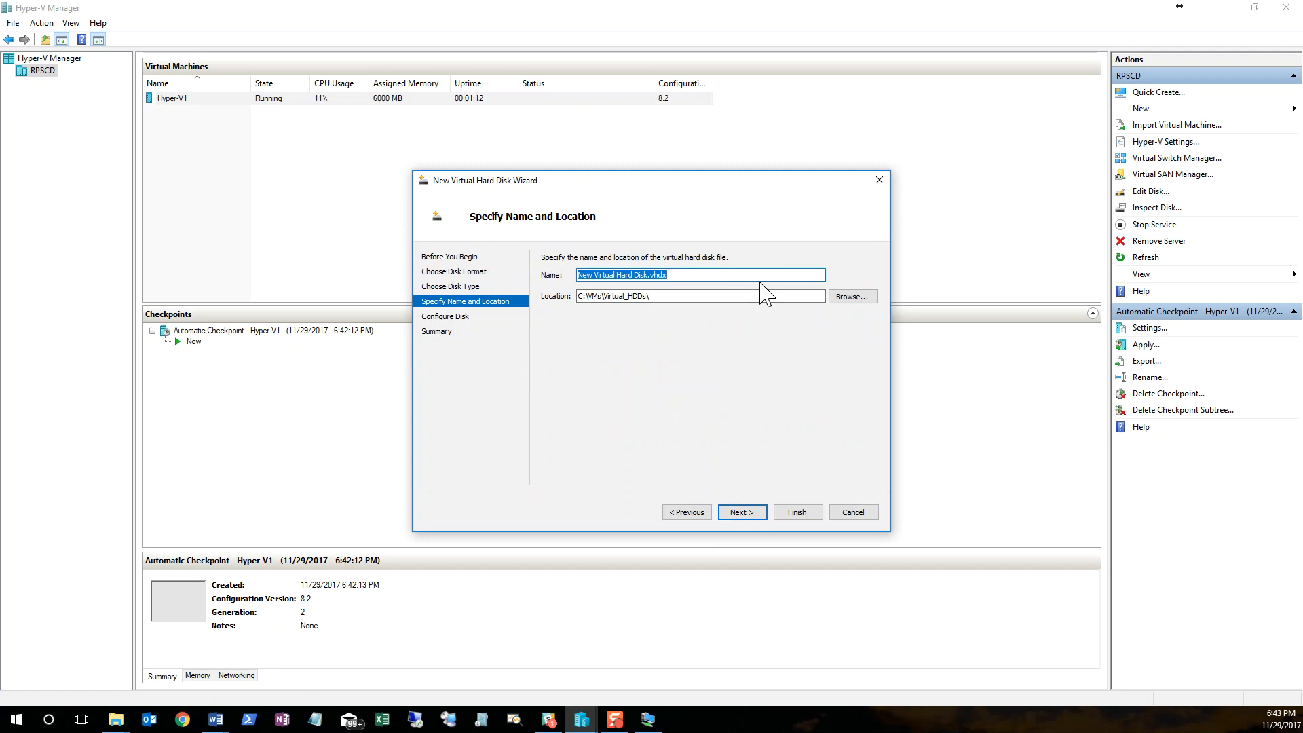
# Step: Name the virtual hard disk NestedHyperV_VMs.vhdx and keep C:\VMs\Virtual_HDDs as its location
pyautogui.write('Hy')
pyautogui.press('BackSpace')
pyautogui.press('BackSpace')
pyautogui.write('NestedHyperV_VMs')
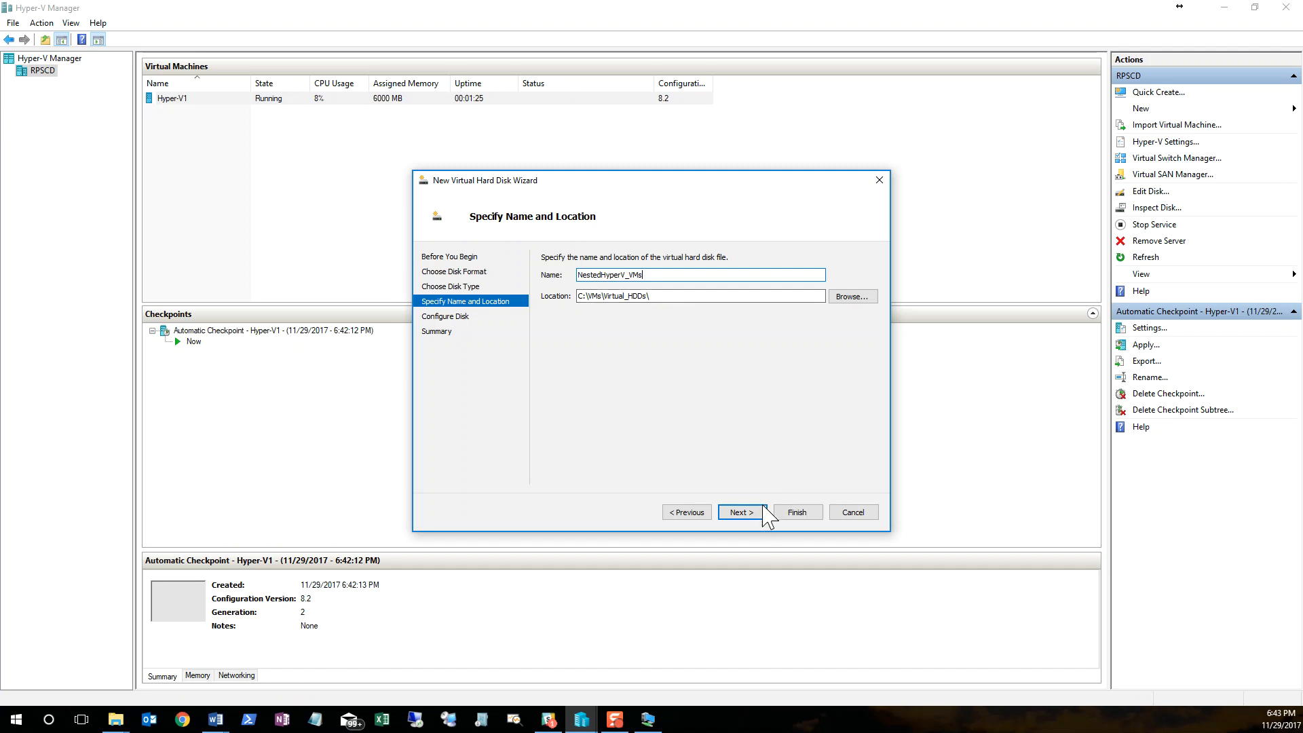
pyautogui.click(744, 512)
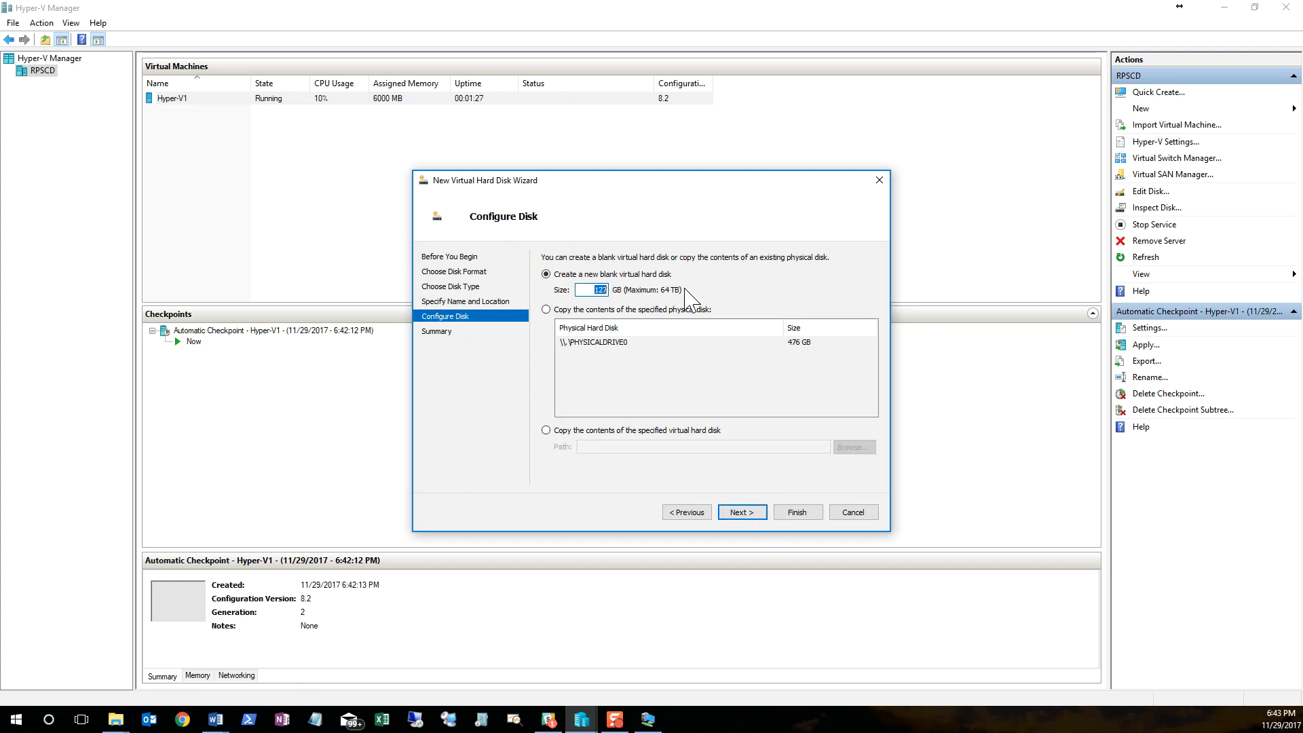
# Step: Configure the virtual hard disk as a new blank disk with a size of 100 GB
pyautogui.doubleClick(599, 290)
pyautogui.write('100')
pyautogui.click(753, 514)
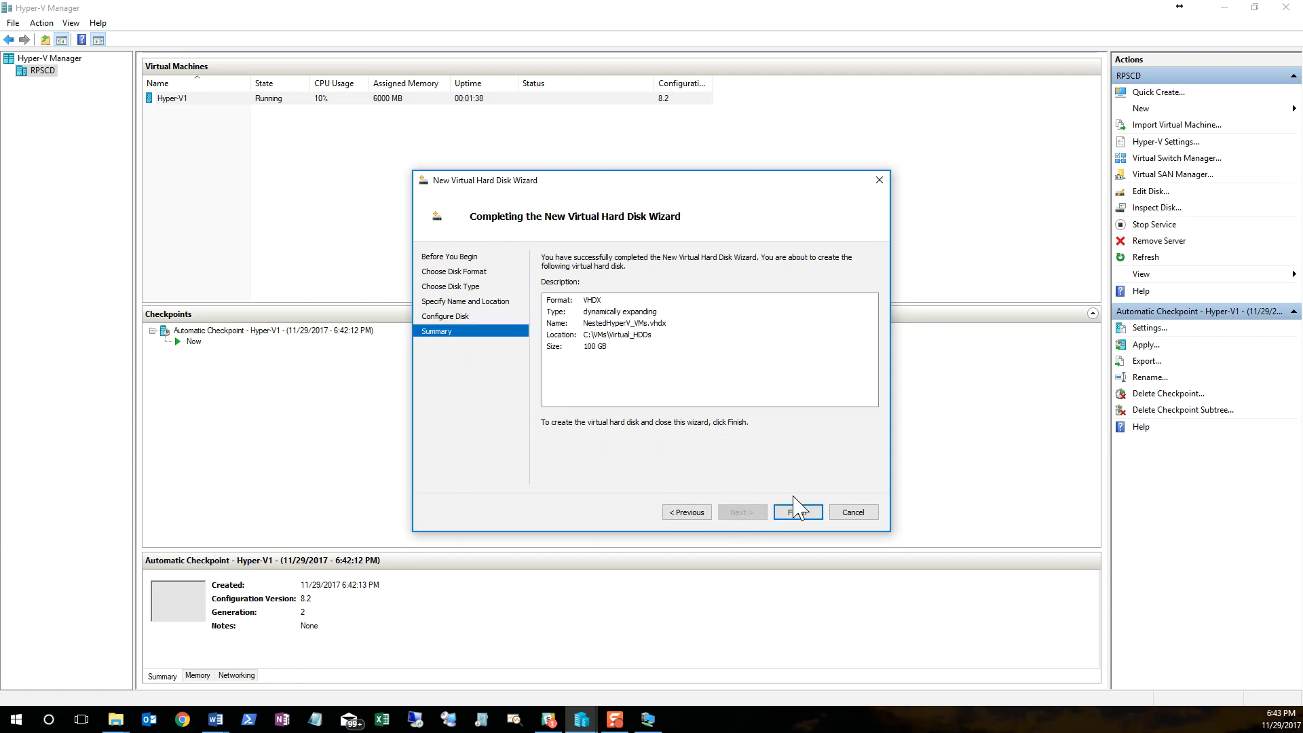
# Step: Finish creating the virtual hard disk and add a new hard drive to the SCSI controller of the Hyper-V1 virtual machine
pyautogui.click(798, 512)
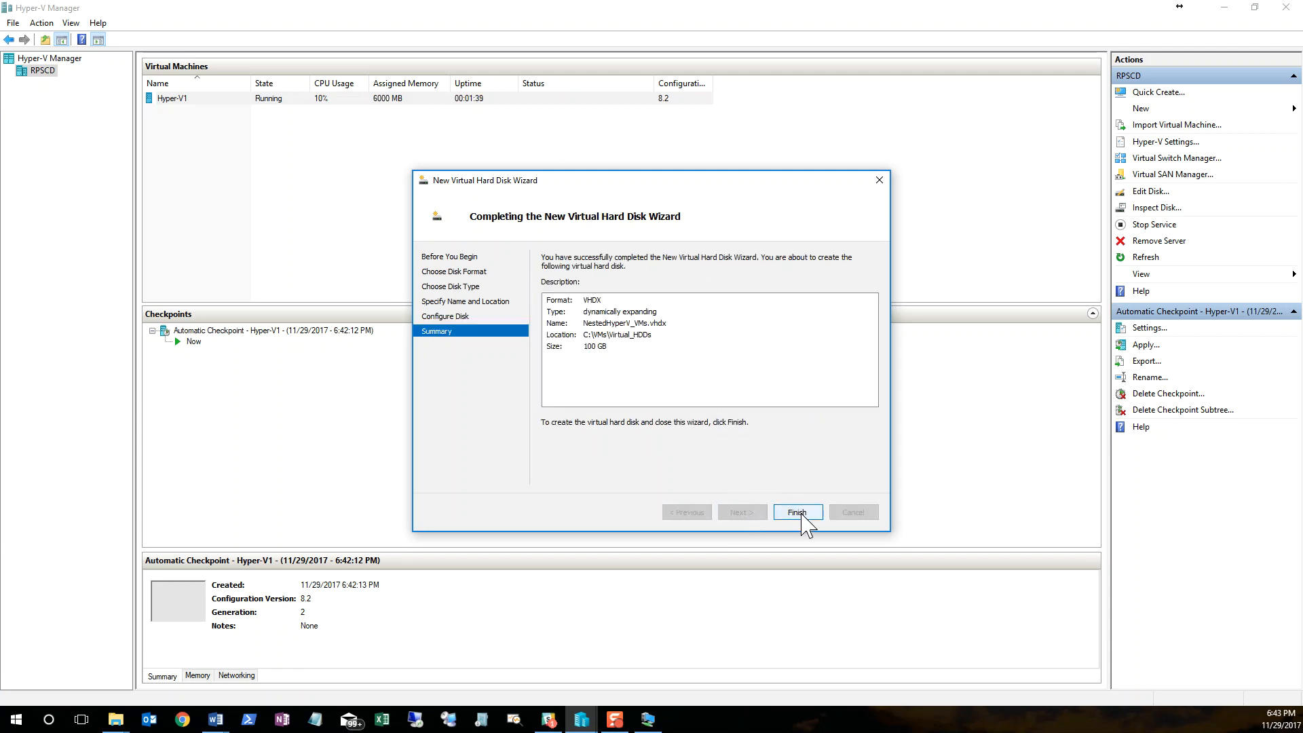
pyautogui.click(213, 100)
pyautogui.rightClick(213, 100)
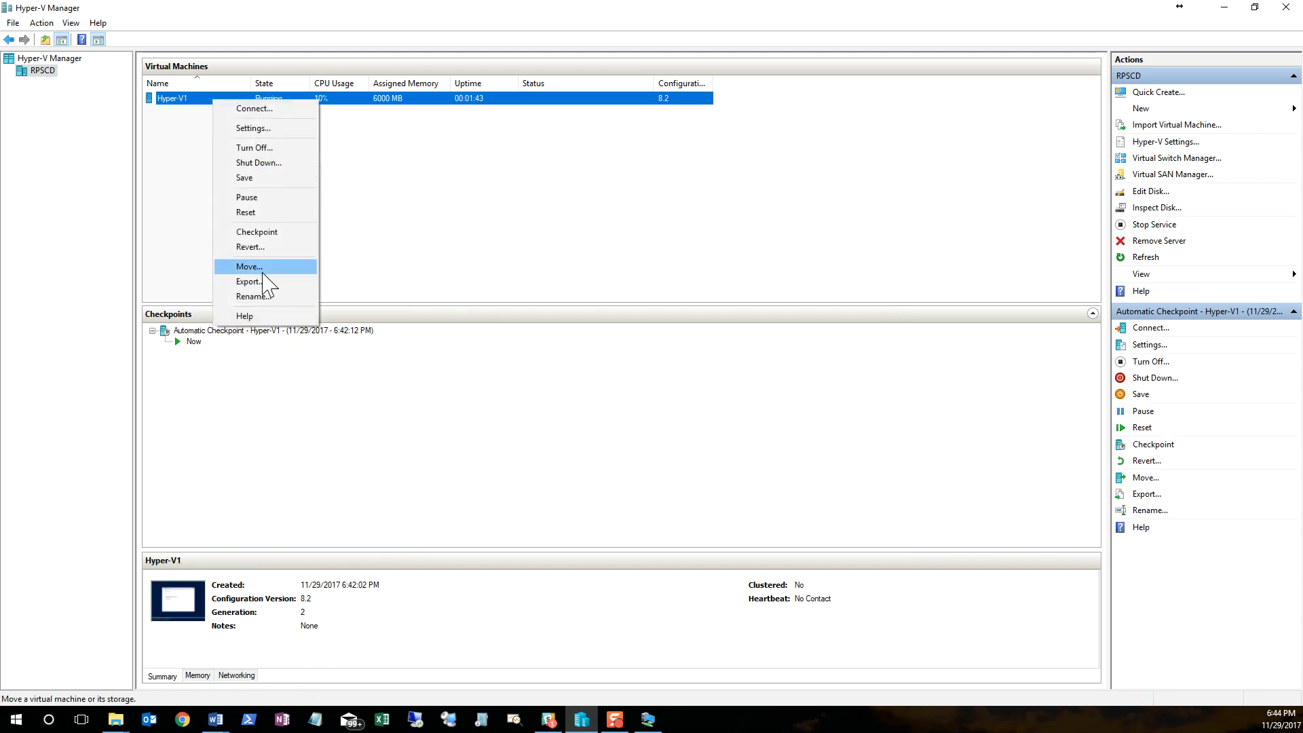
pyautogui.click(251, 129)
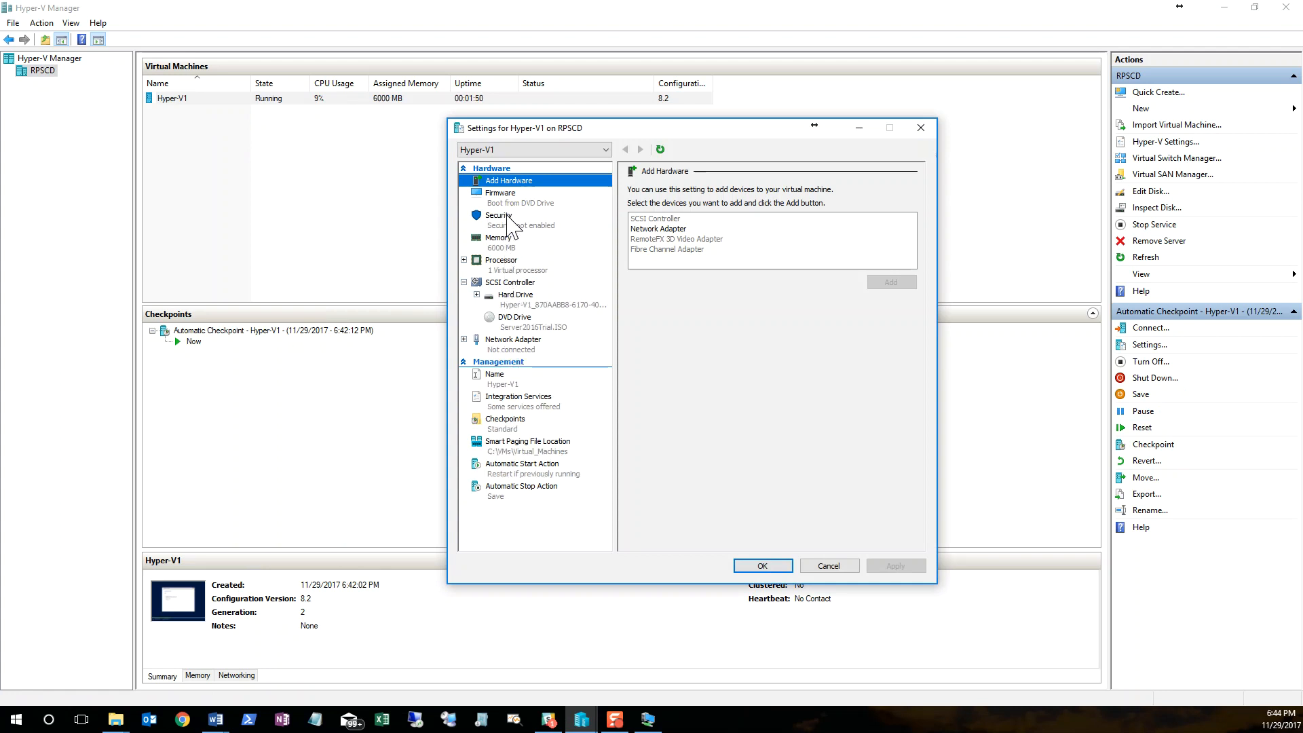
pyautogui.click(512, 282)
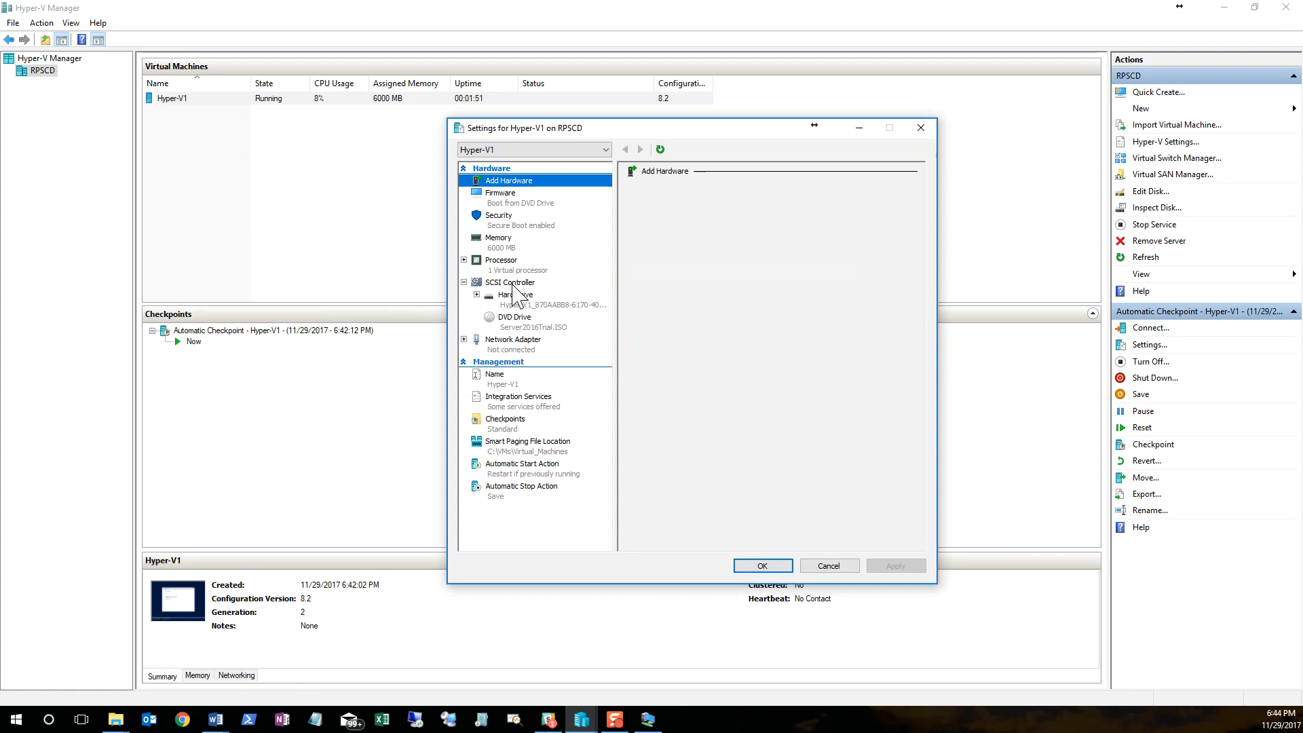
pyautogui.click(648, 228)
pyautogui.click(875, 291)
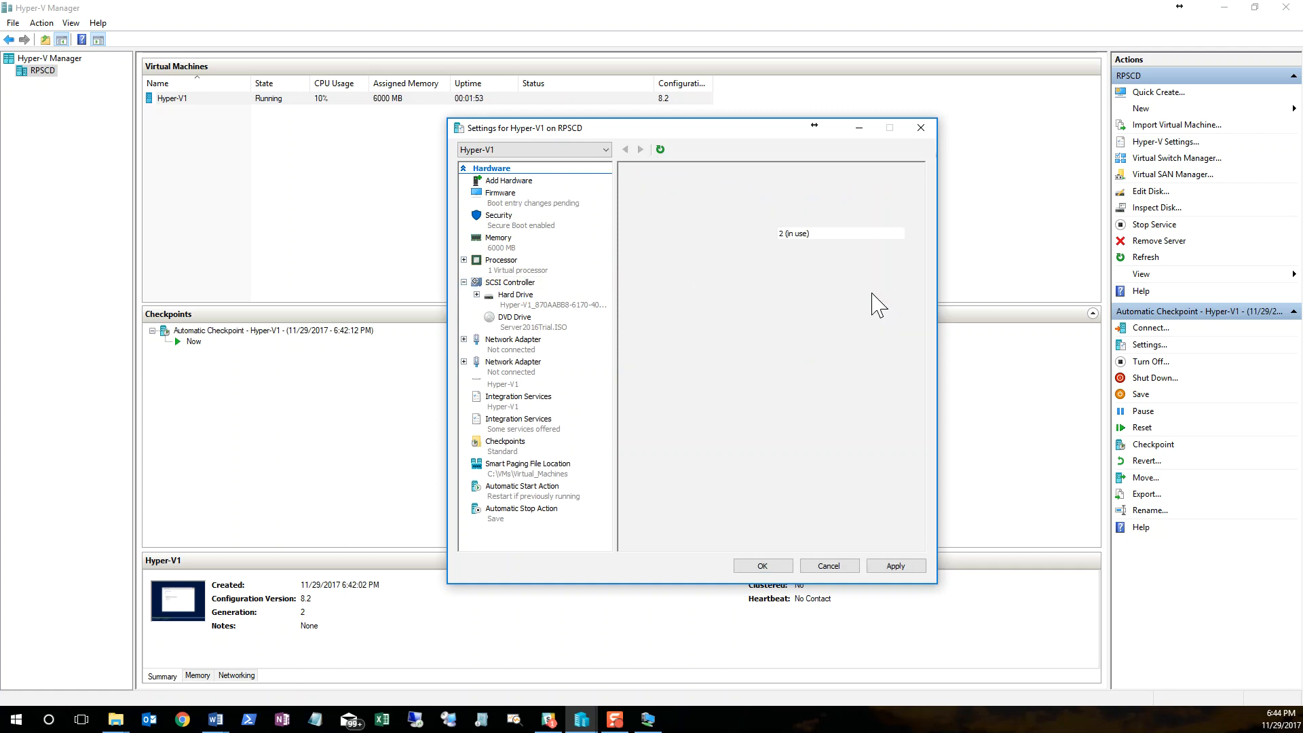
# Step: Attach the existing NestedHyperV_VMs.vhdx from C:\VMs\Virtual_HDDs to the new hard drive and apply the settings
pyautogui.click(720, 322)
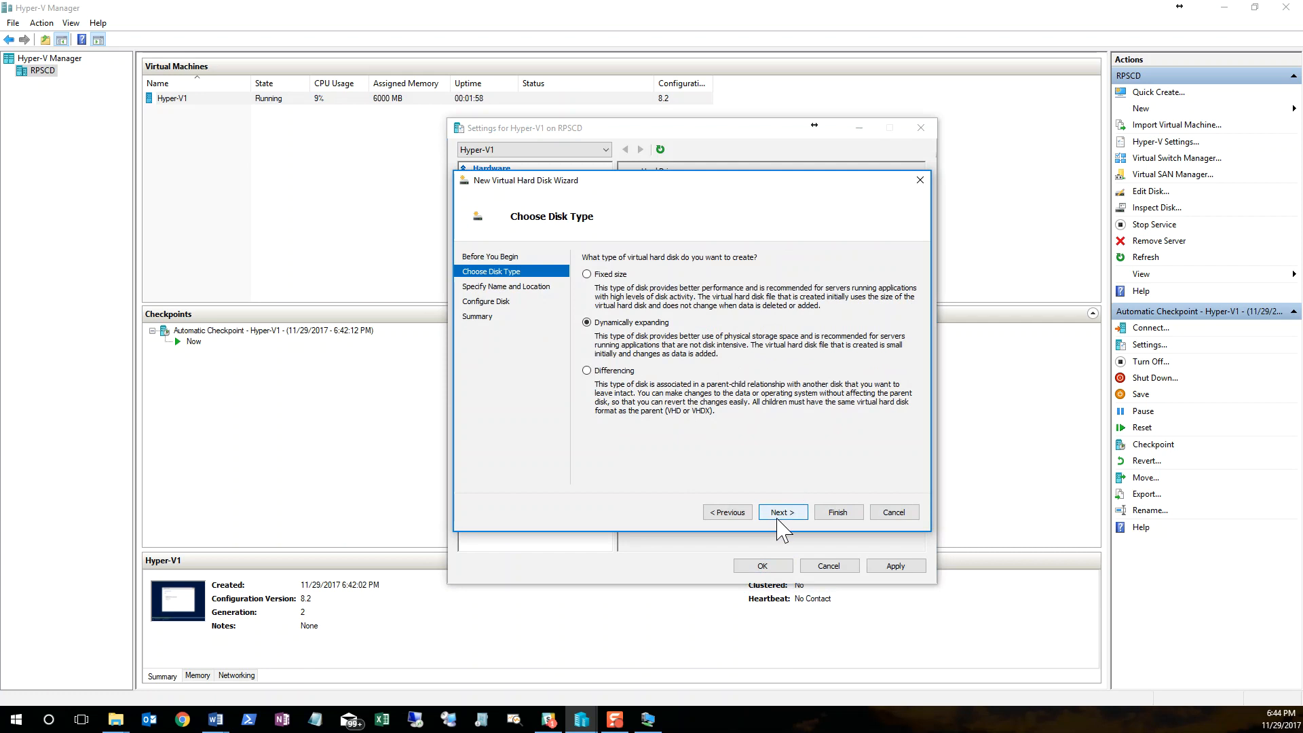
pyautogui.click(889, 514)
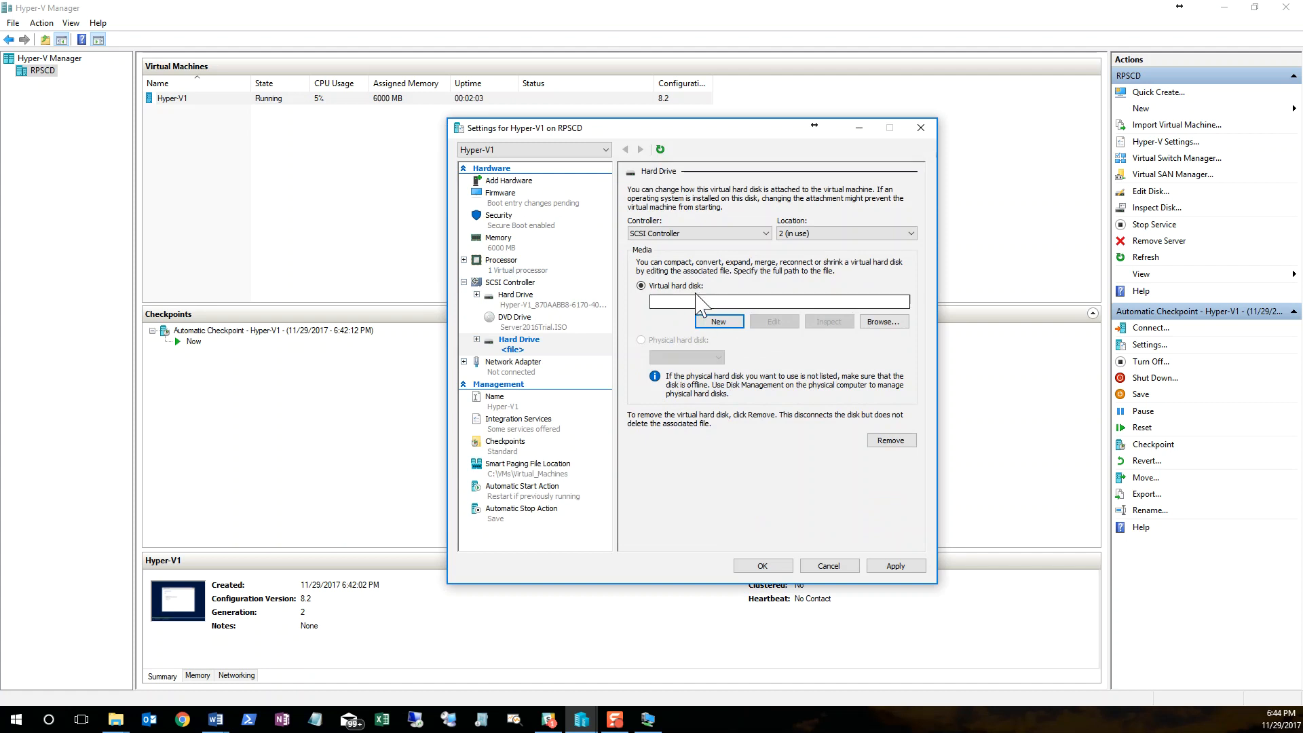
pyautogui.click(882, 321)
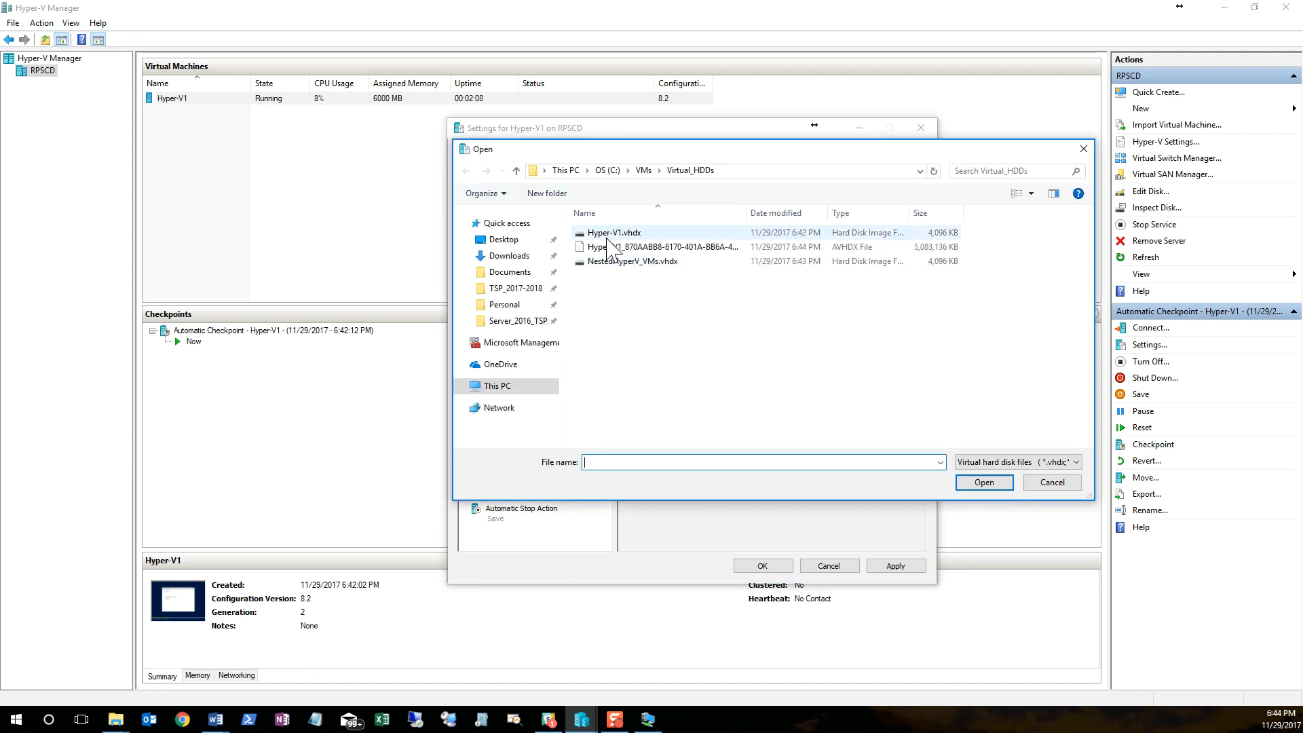
pyautogui.click(633, 264)
pyautogui.click(983, 483)
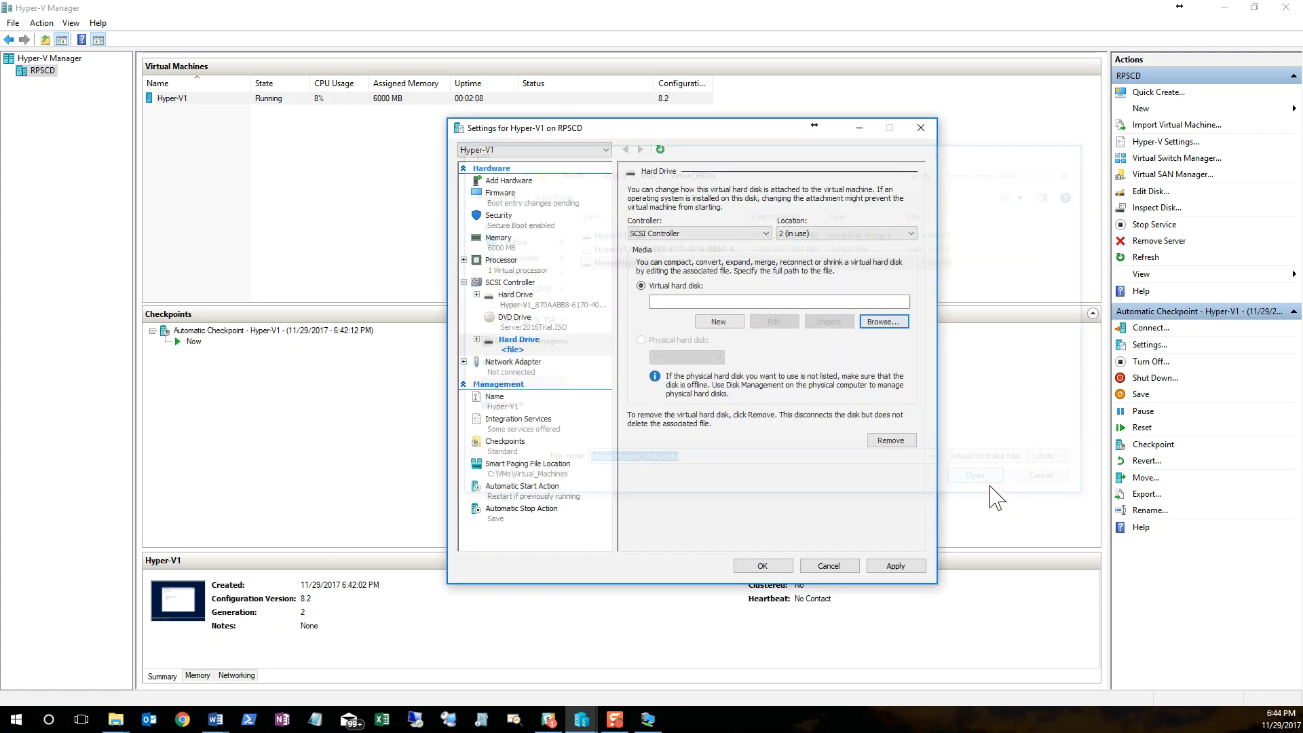
pyautogui.click(895, 567)
pyautogui.click(808, 566)
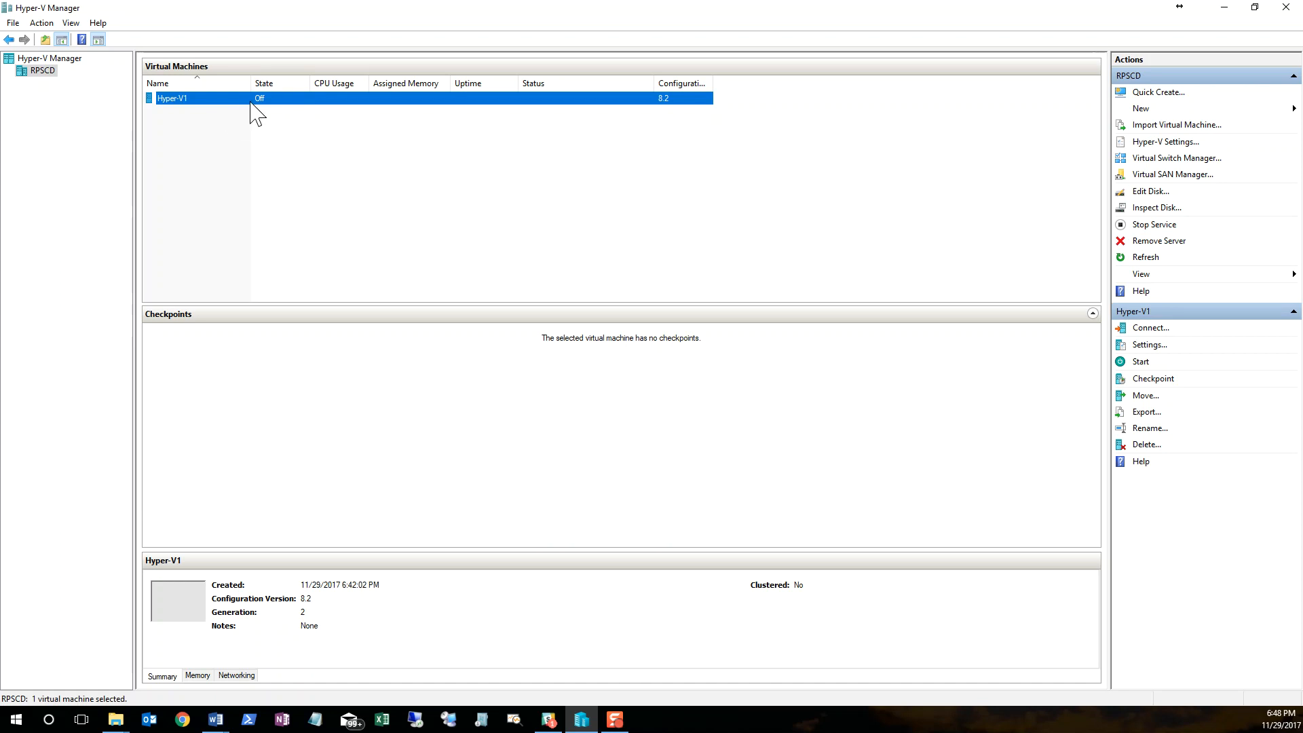
# Step: Set the number of virtual processors of the powered-off Hyper-V1 virtual machine to 2
pyautogui.click(1149, 345)
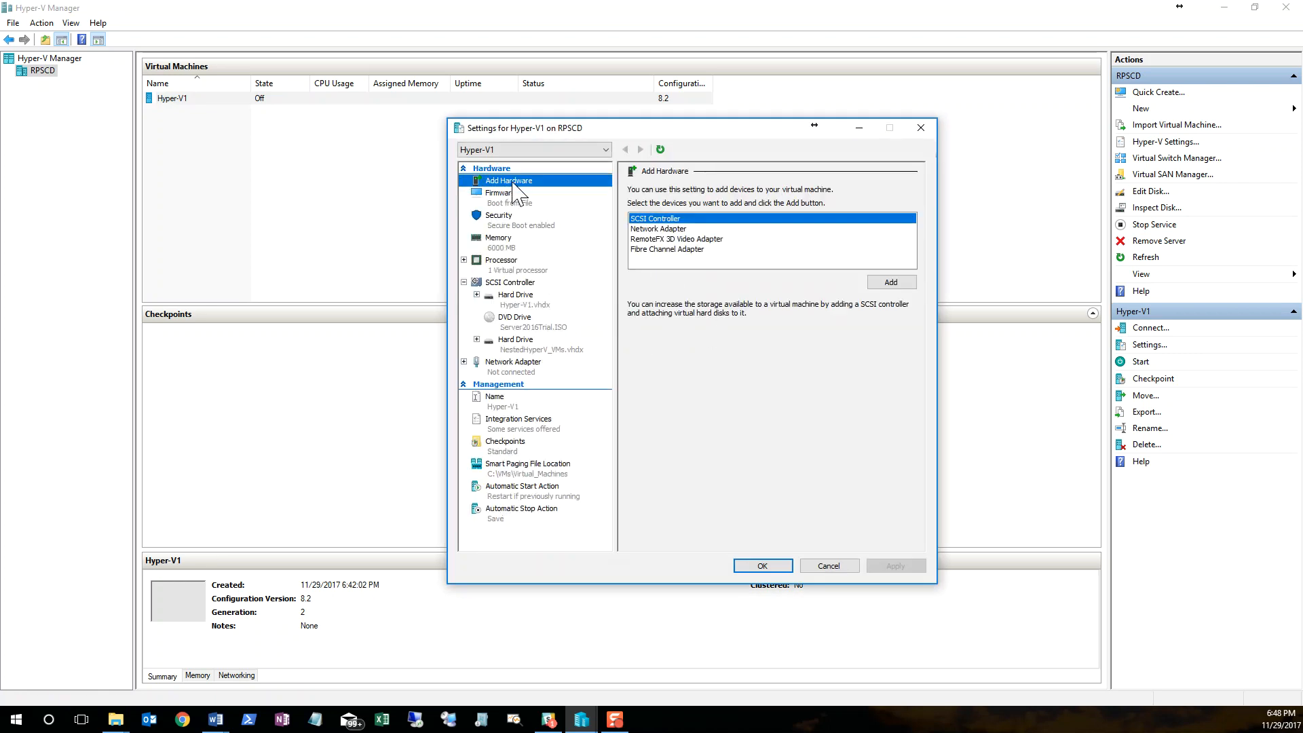
pyautogui.click(520, 267)
pyautogui.click(780, 211)
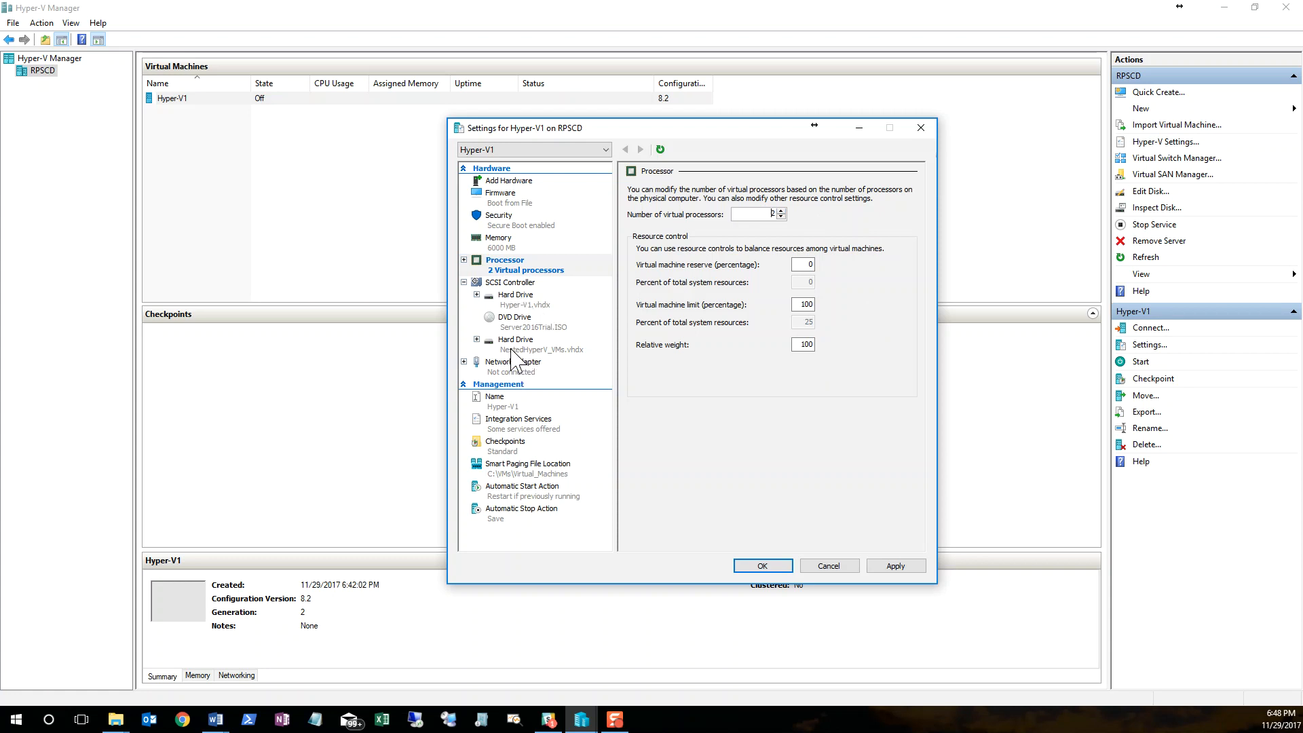
# Step: Enable MAC address spoofing in the network adapter's advanced features and apply the change
pyautogui.click(464, 361)
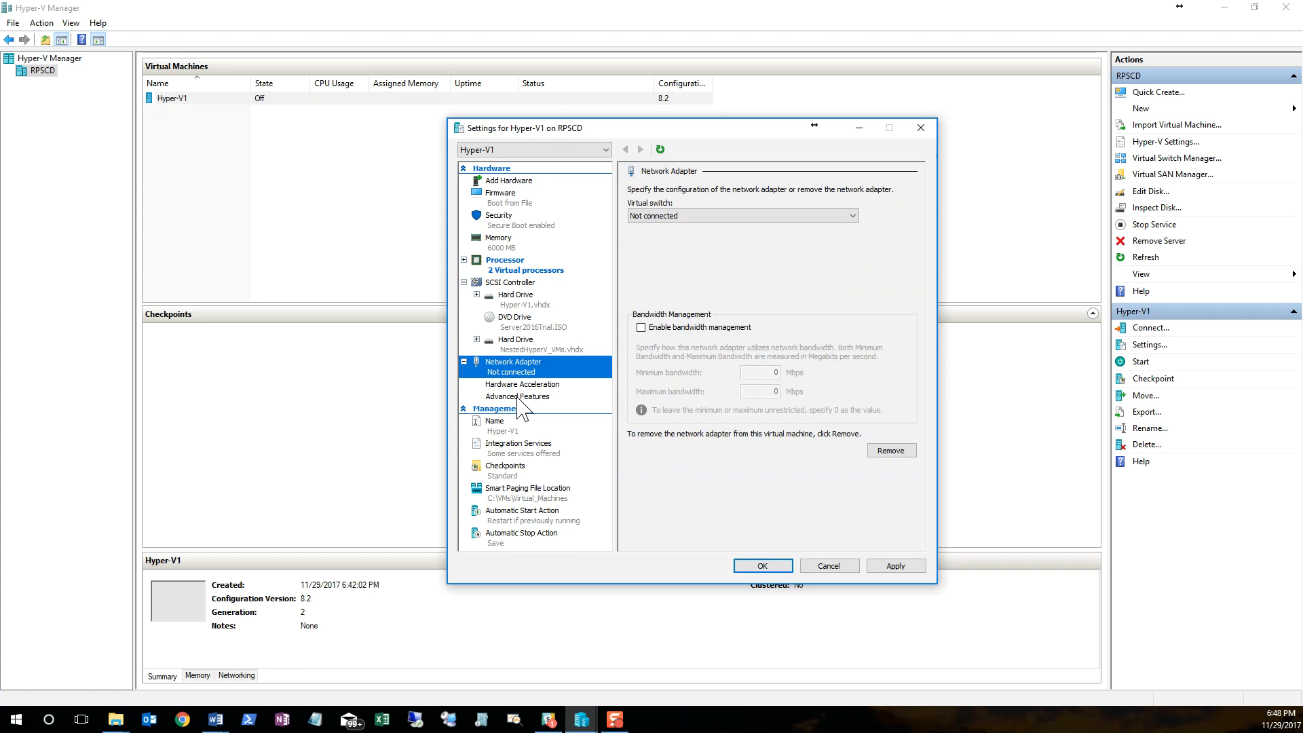
pyautogui.click(515, 396)
pyautogui.click(641, 281)
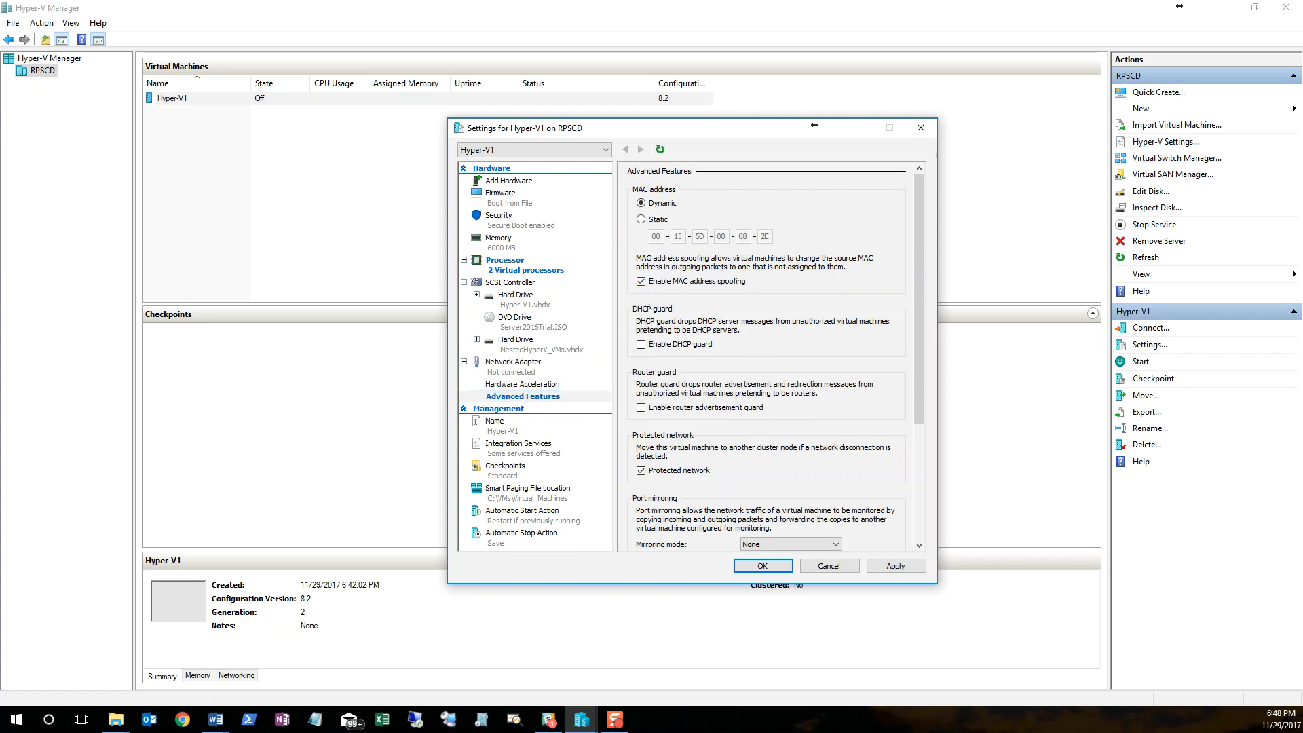
pyautogui.click(886, 567)
# Step: Enable Guest services in the virtual machine's integration services, then apply and close the settings
pyautogui.click(526, 449)
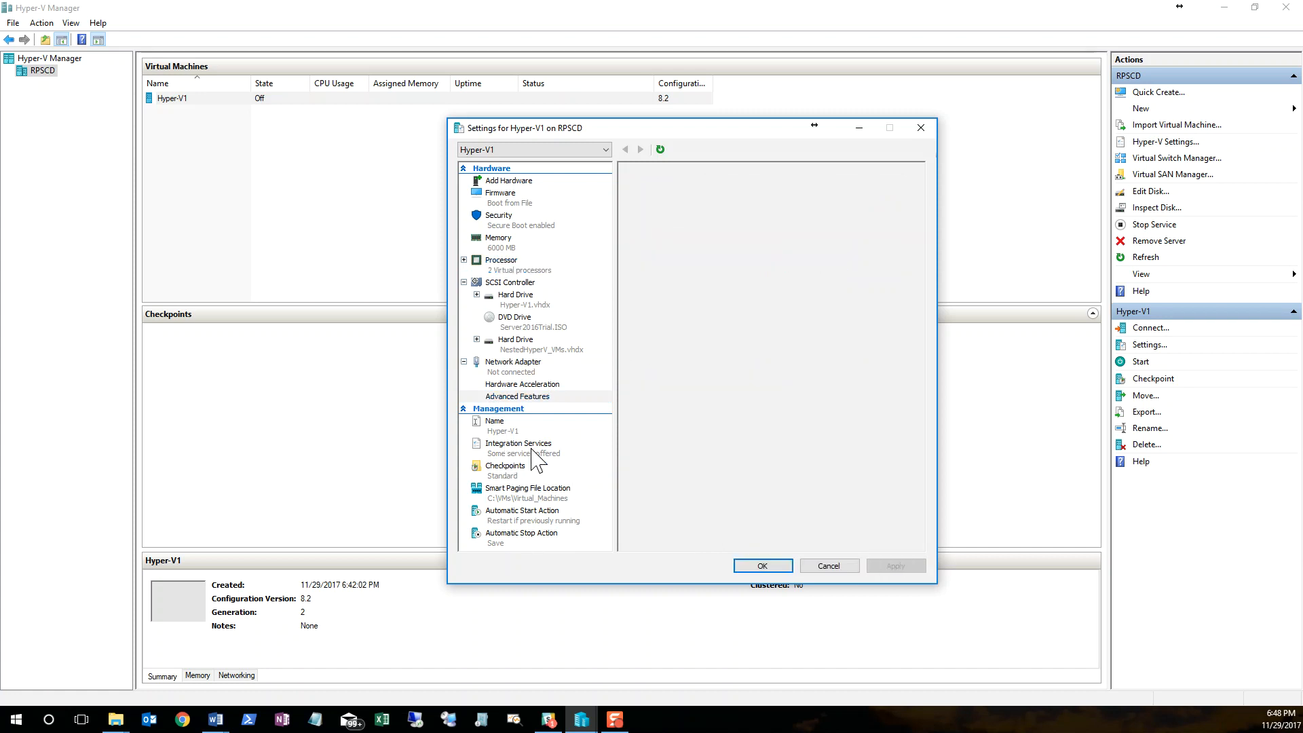
pyautogui.click(641, 303)
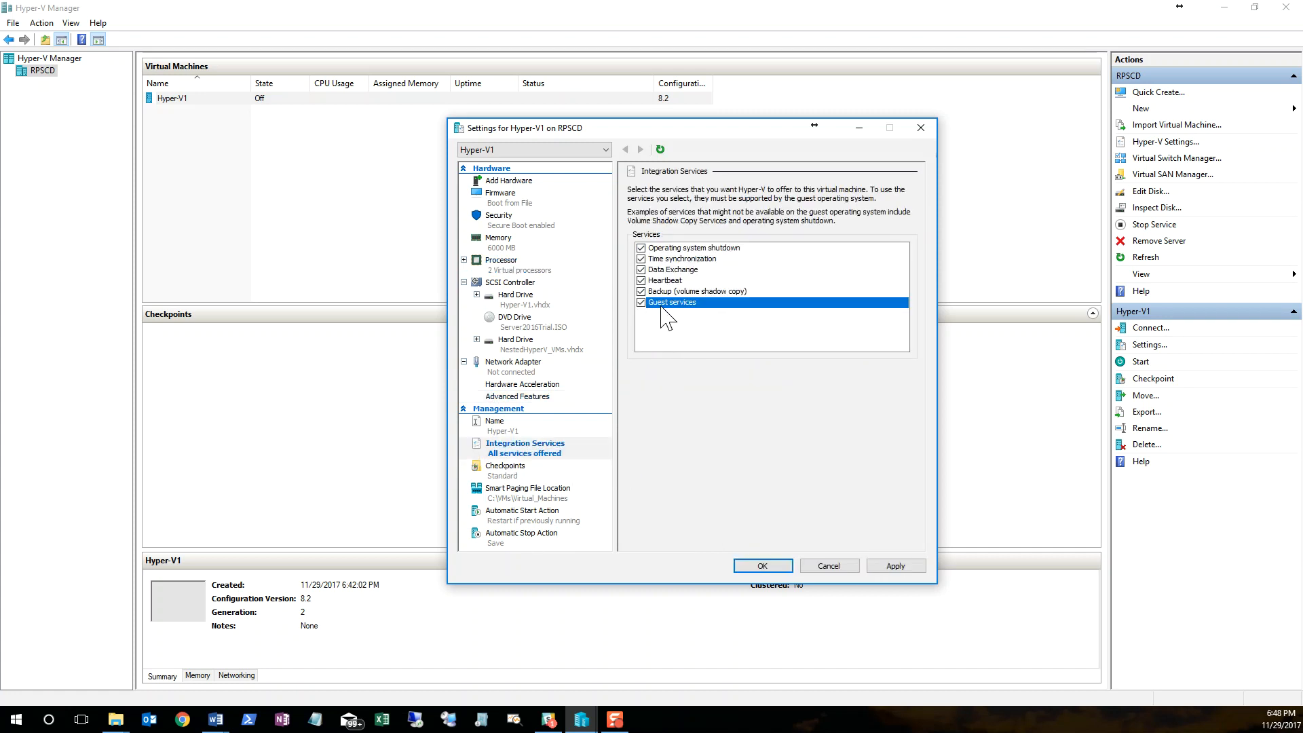
pyautogui.click(896, 568)
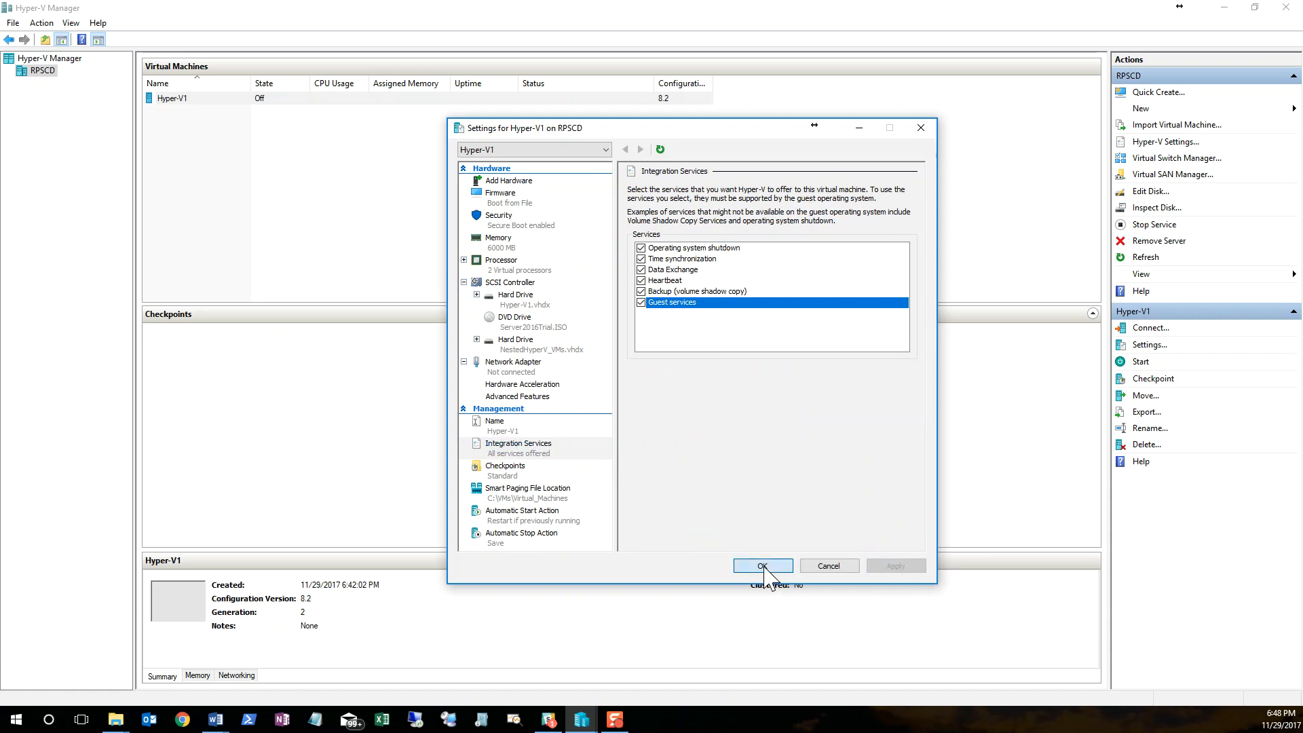
pyautogui.click(763, 566)
# Step: Start the Hyper-V1 virtual machine and connect to it in a full-screen window
pyautogui.rightClick(233, 103)
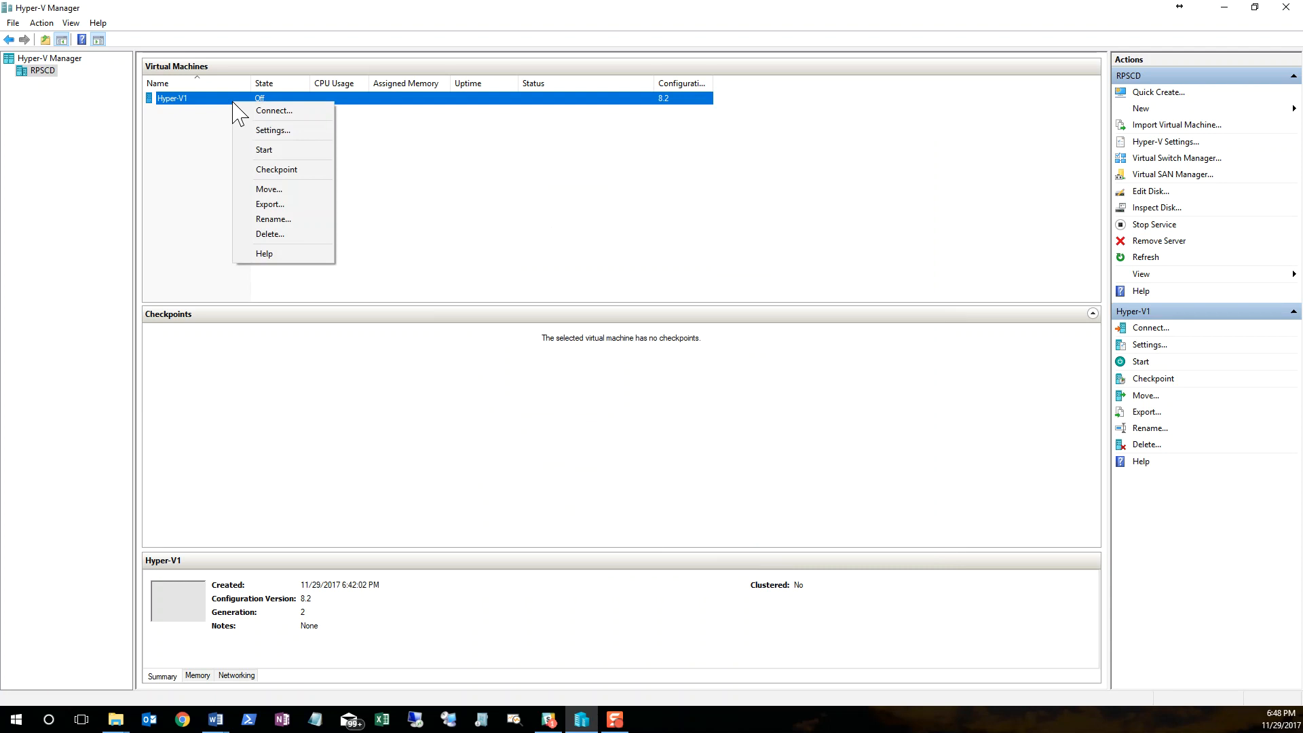
pyautogui.click(275, 150)
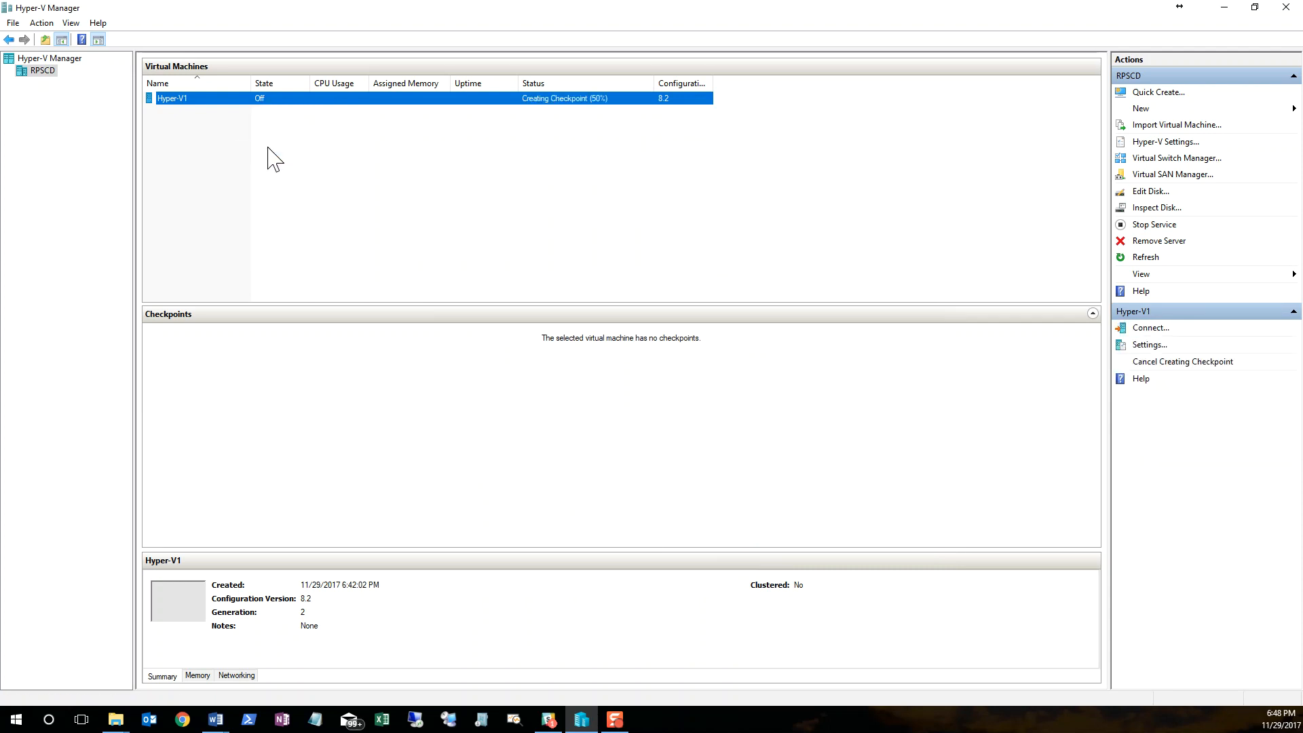
pyautogui.rightClick(442, 97)
pyautogui.click(487, 106)
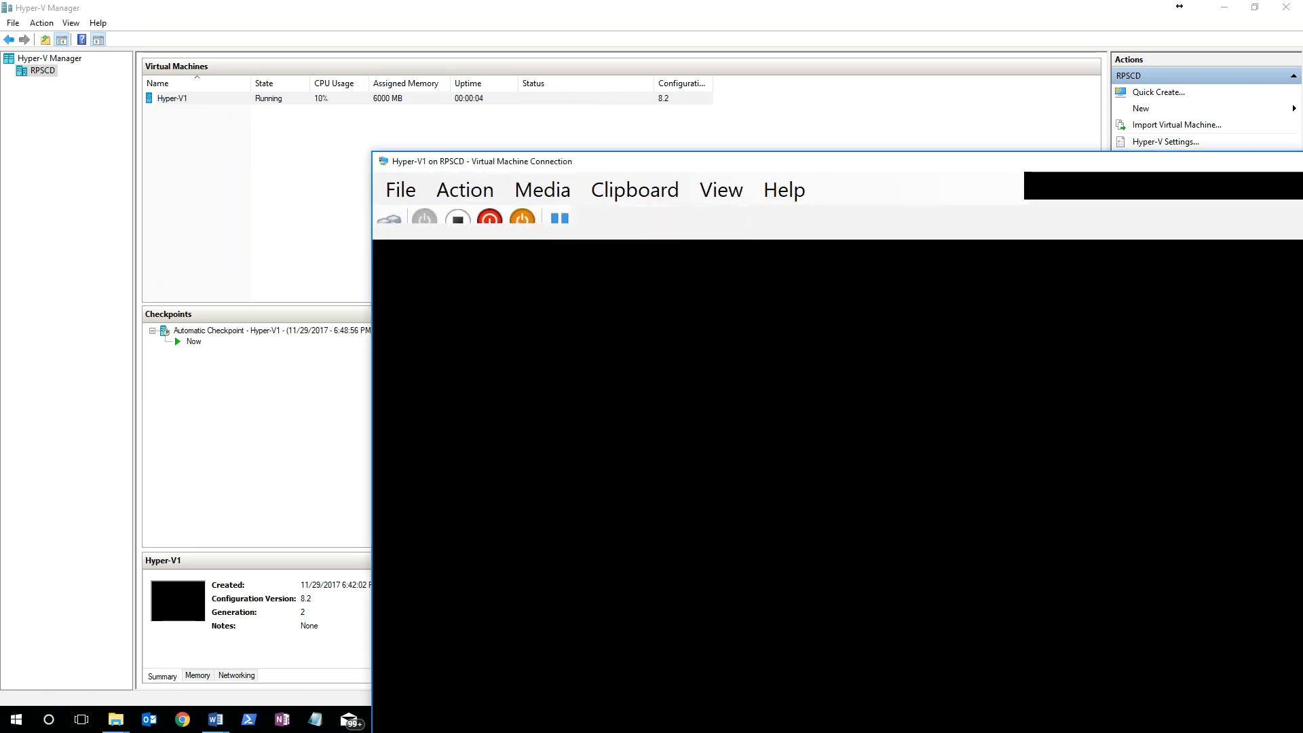
pyautogui.moveTo(836, 167); pyautogui.dragTo(253, 128)
pyautogui.click(1124, 113)
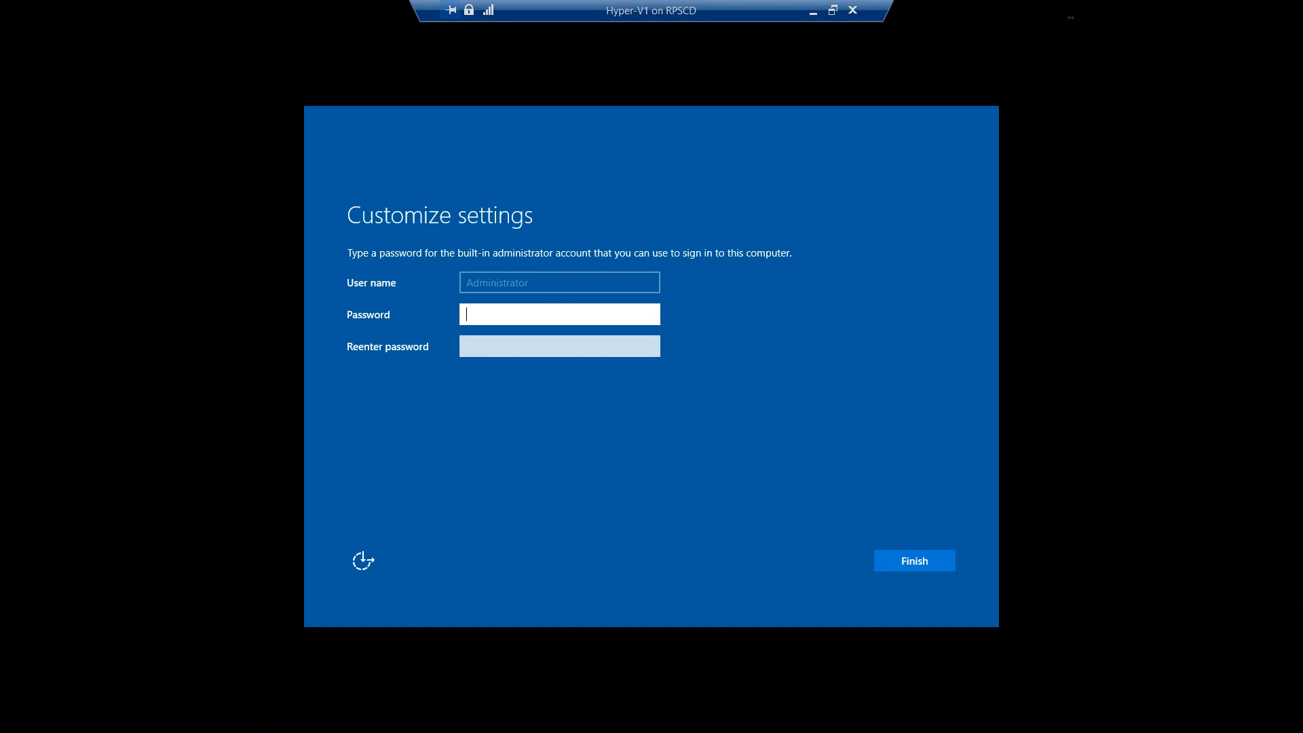
# Step: Enter and confirm a password for the built-in administrator account and finish the Windows setup
pyautogui.click(575, 317)
pyautogui.write('••••••••')
pyautogui.press('Tab')
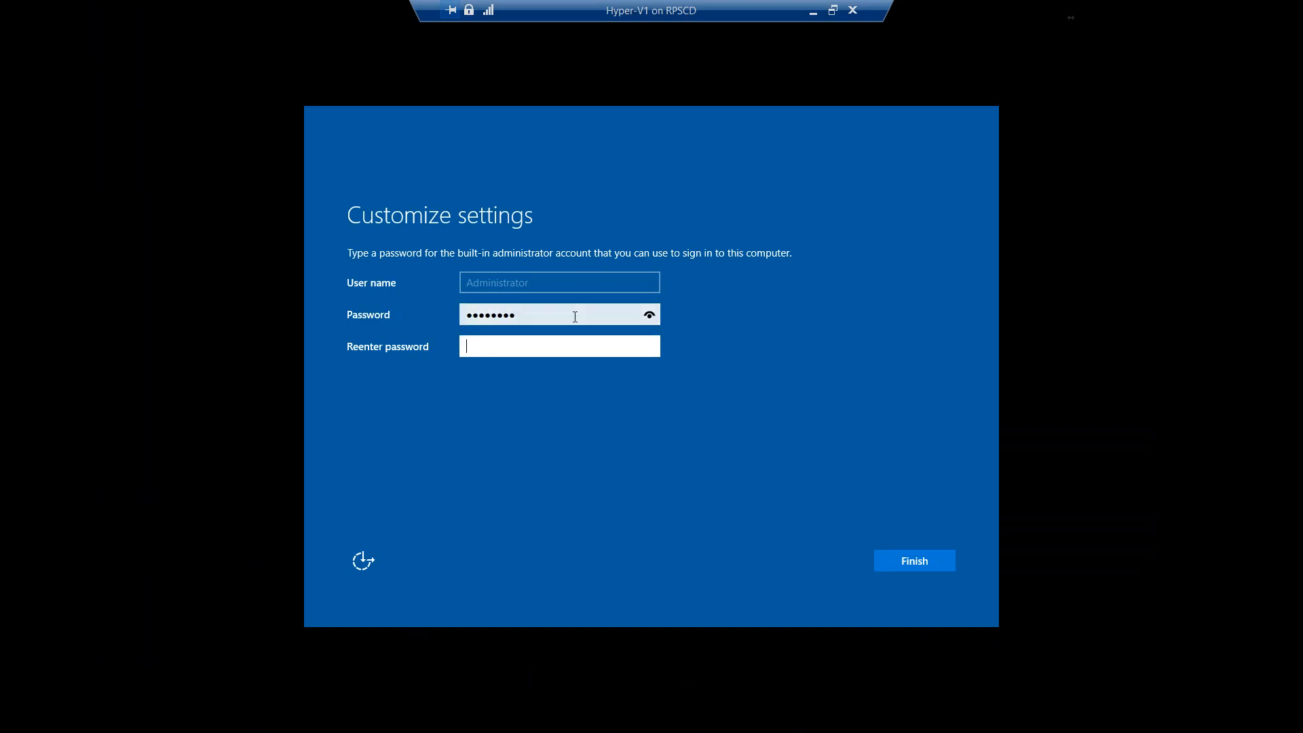
pyautogui.press('Return')
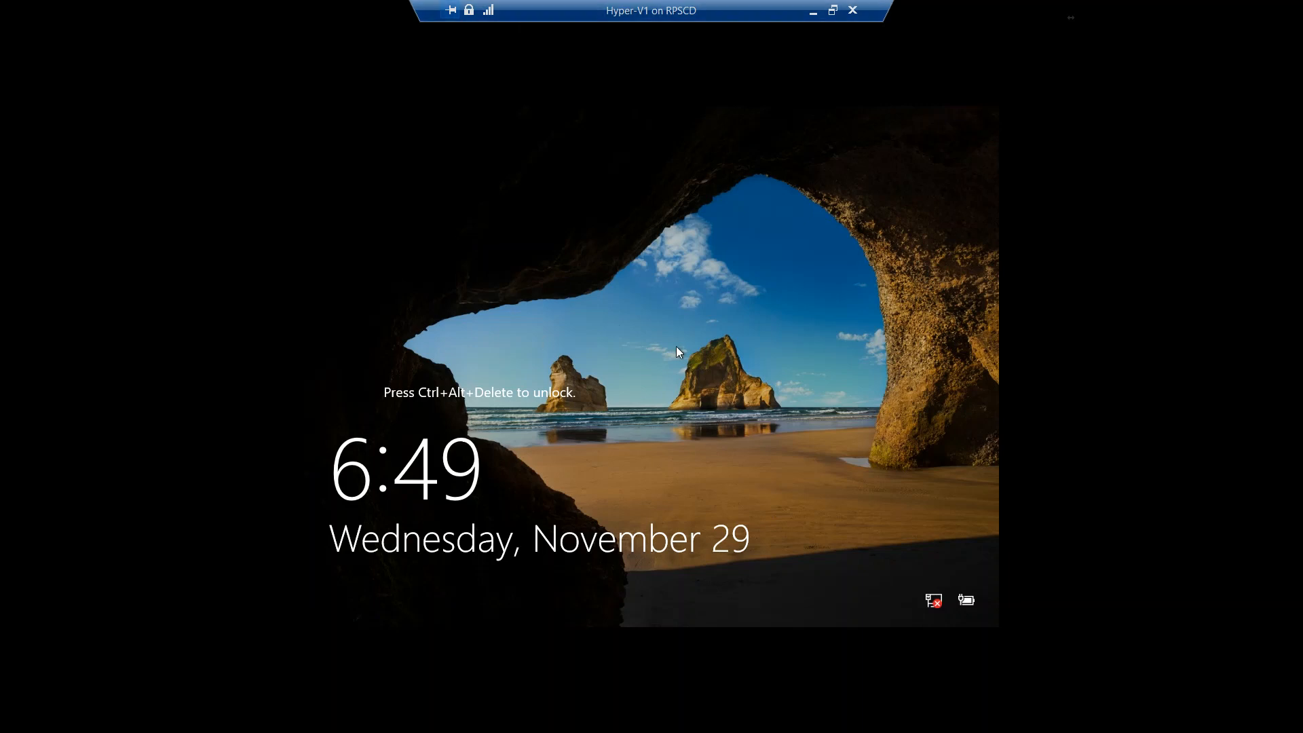
# Step: Unlock the virtual machine's lock screen and sign in as Administrator with the account password in full-screen view
pyautogui.click(831, 10)
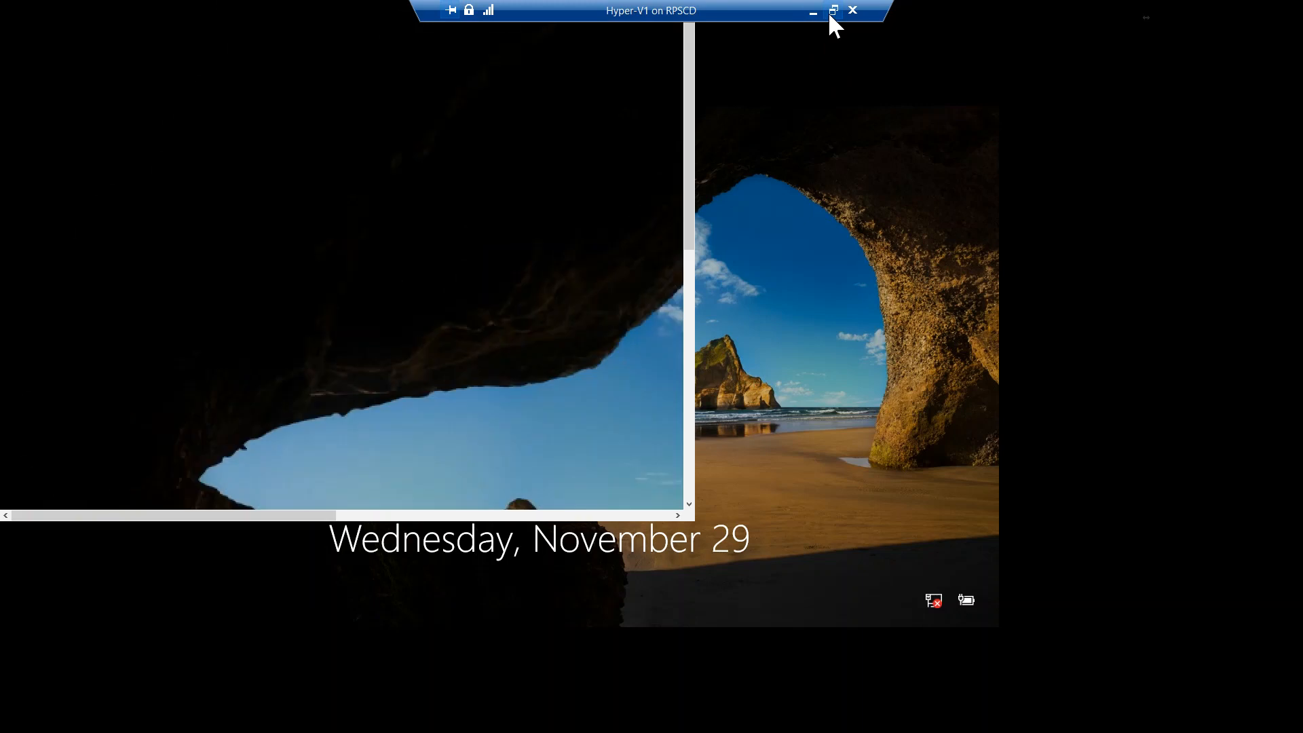
pyautogui.moveTo(147, 111); pyautogui.dragTo(710, 92)
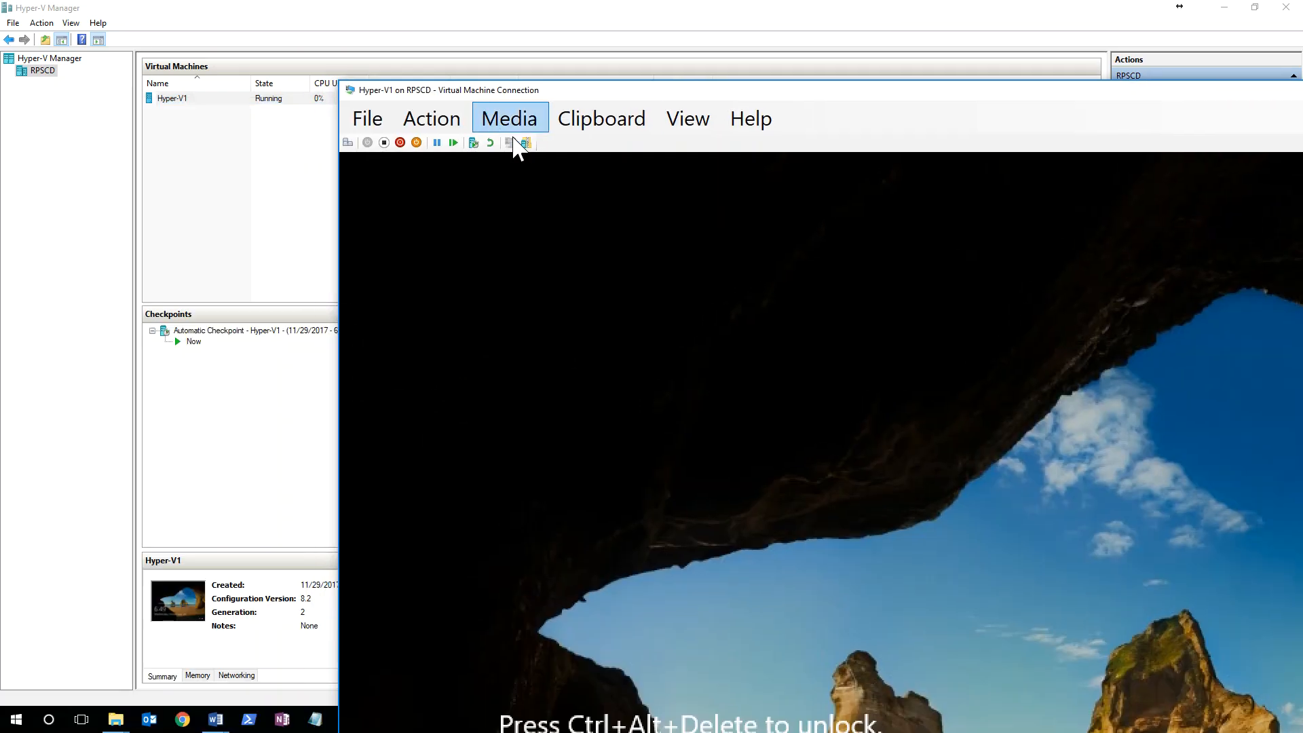
pyautogui.click(353, 146)
pyautogui.moveTo(792, 92); pyautogui.dragTo(290, 89)
pyautogui.click(1182, 91)
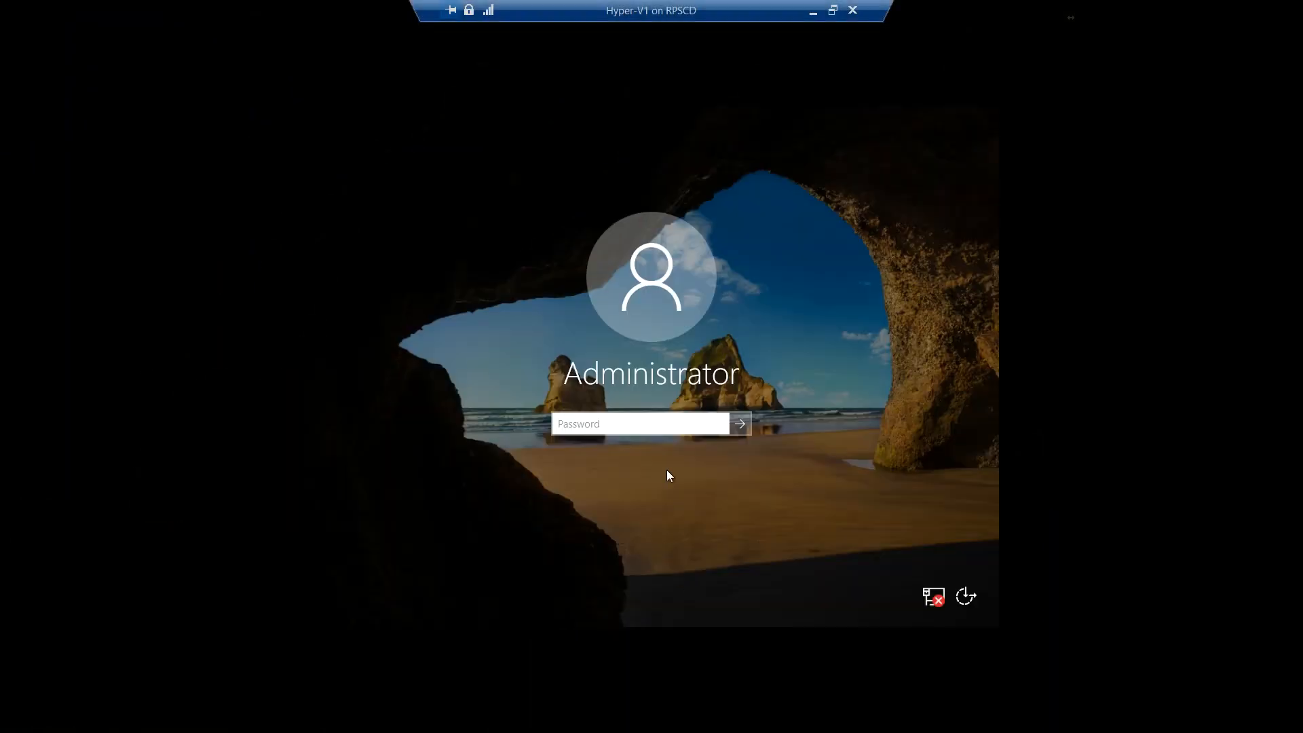
pyautogui.write('••')
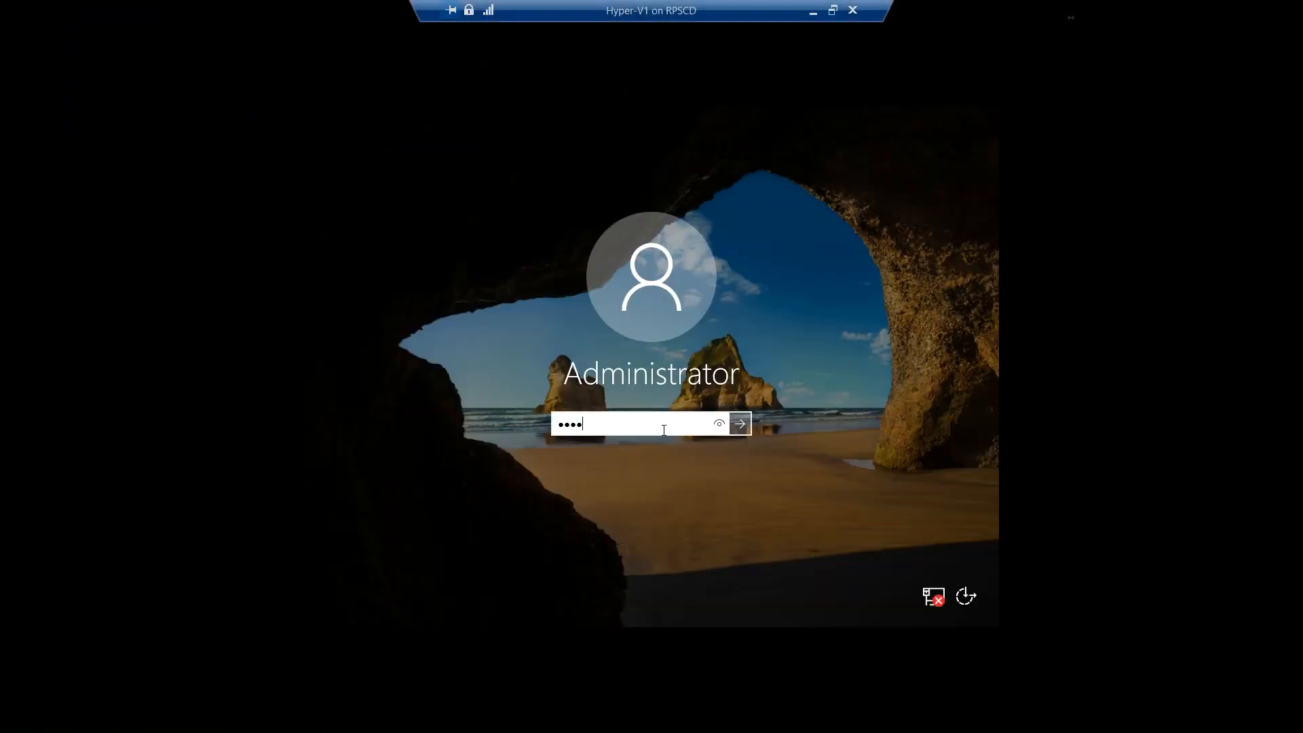
pyautogui.press('Return')
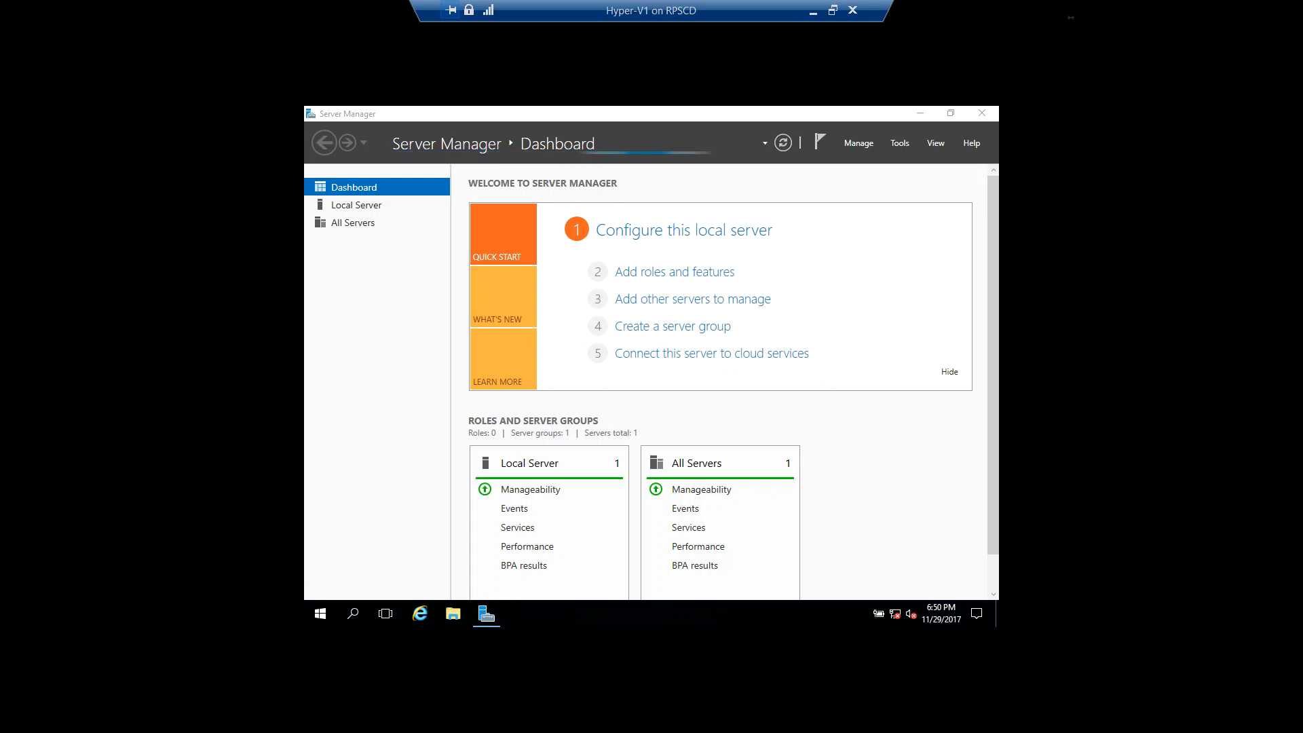
# Step: Start adding roles and features with a role-based or feature-based installation and proceed to the destination server selection
pyautogui.click(699, 272)
pyautogui.click(710, 486)
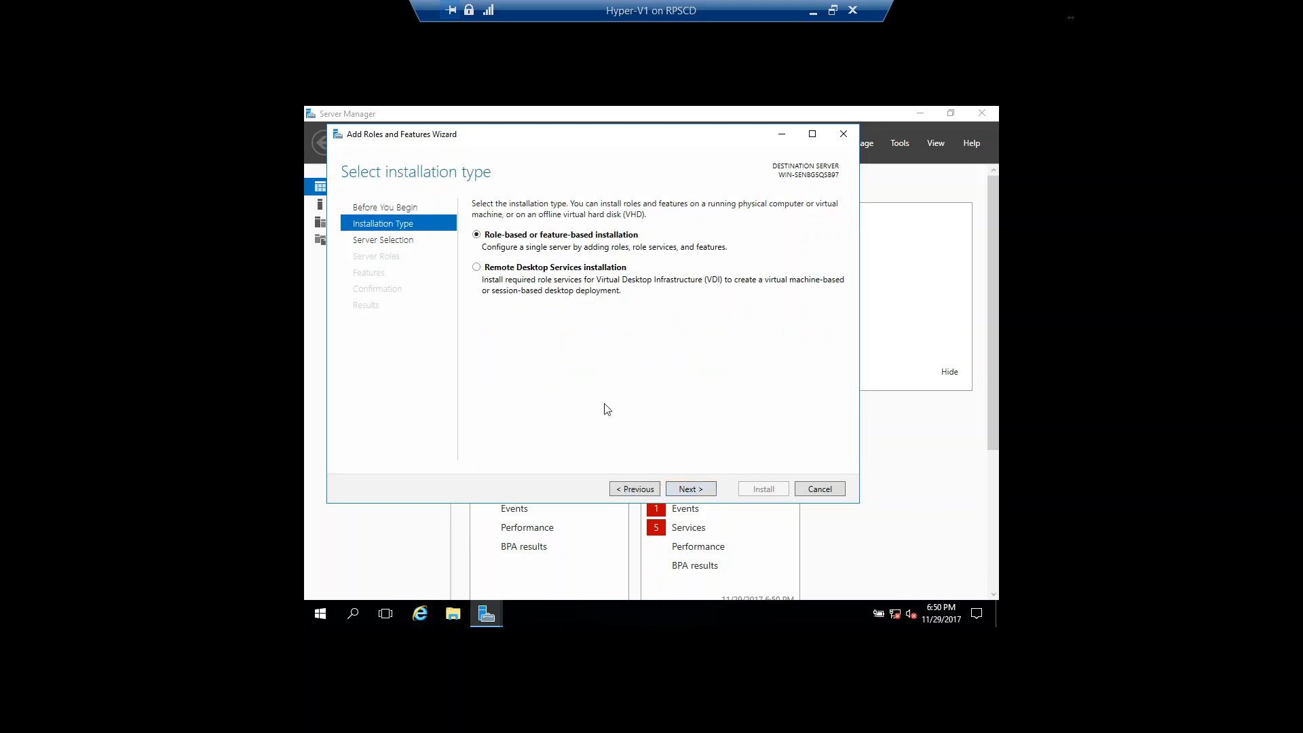
pyautogui.click(690, 489)
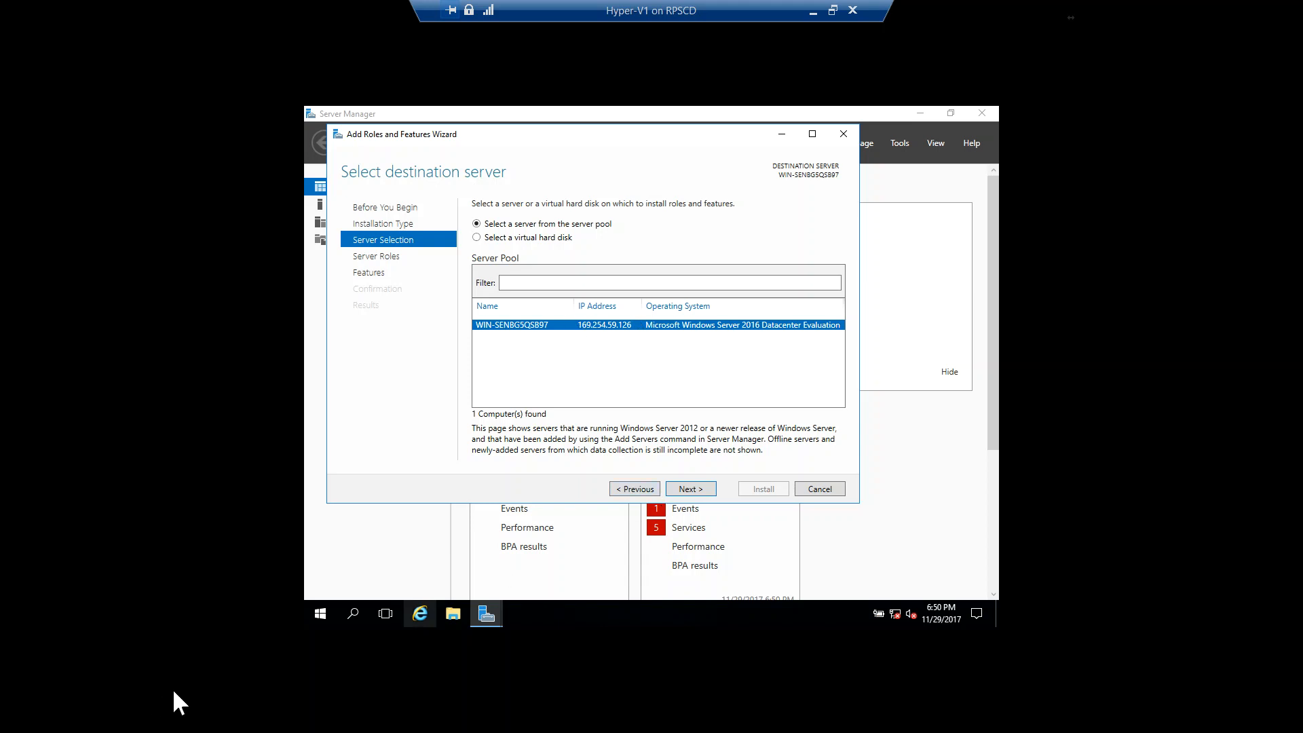
# Step: Open the virtual machine's system properties for editing and enter HyperV Nested Host as the computer description
pyautogui.click(326, 614)
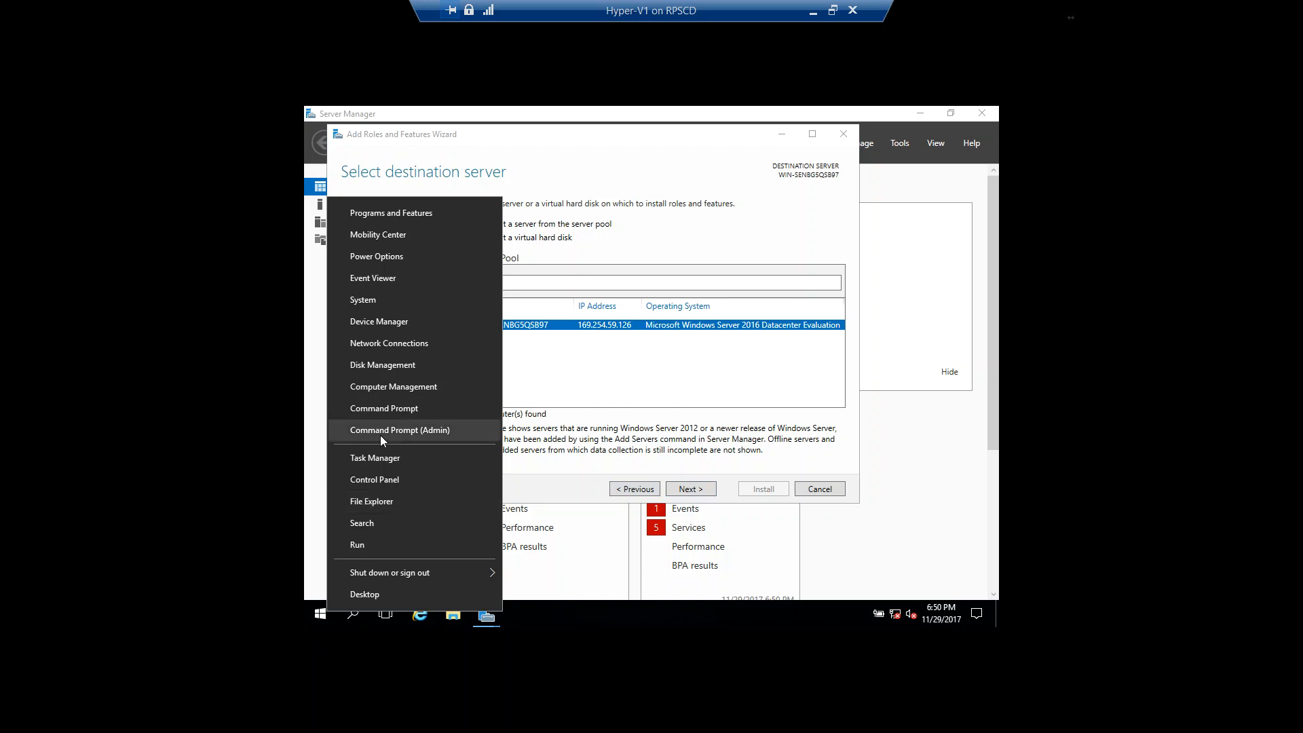
pyautogui.click(391, 299)
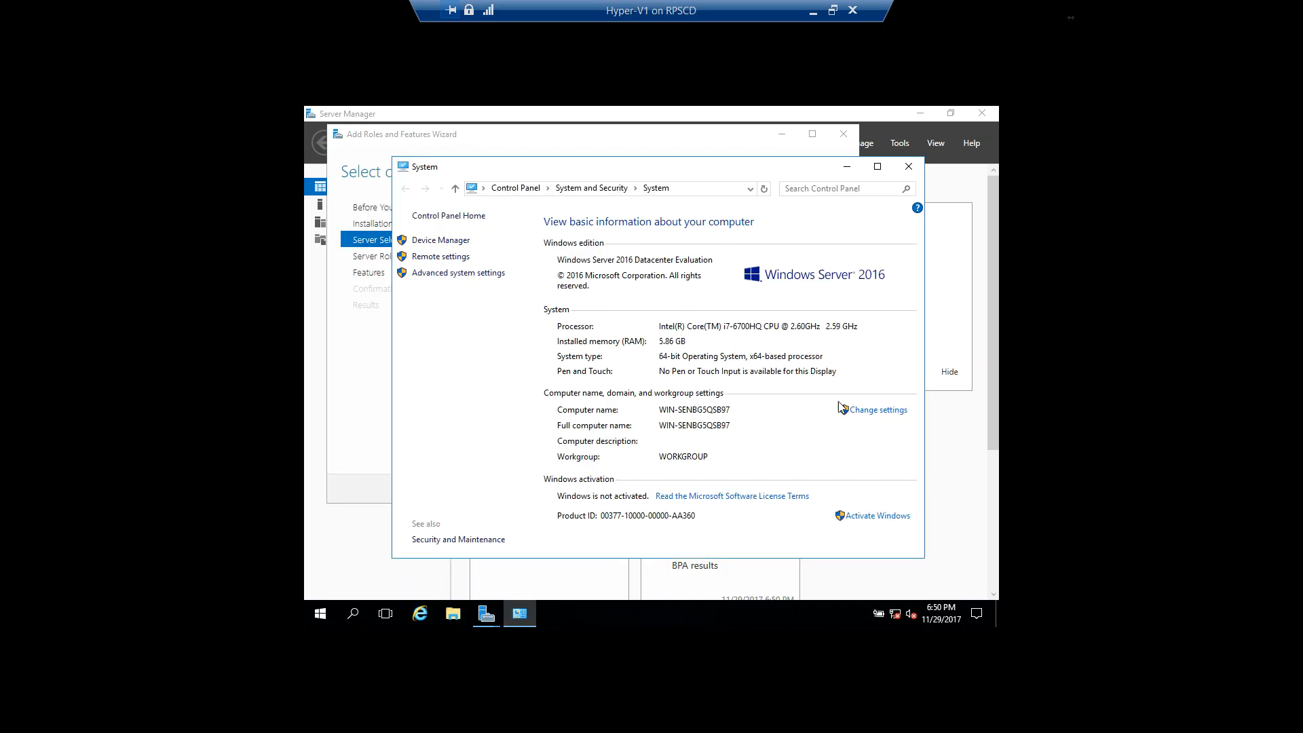
pyautogui.click(875, 409)
pyautogui.write('HyperV Nested Host')
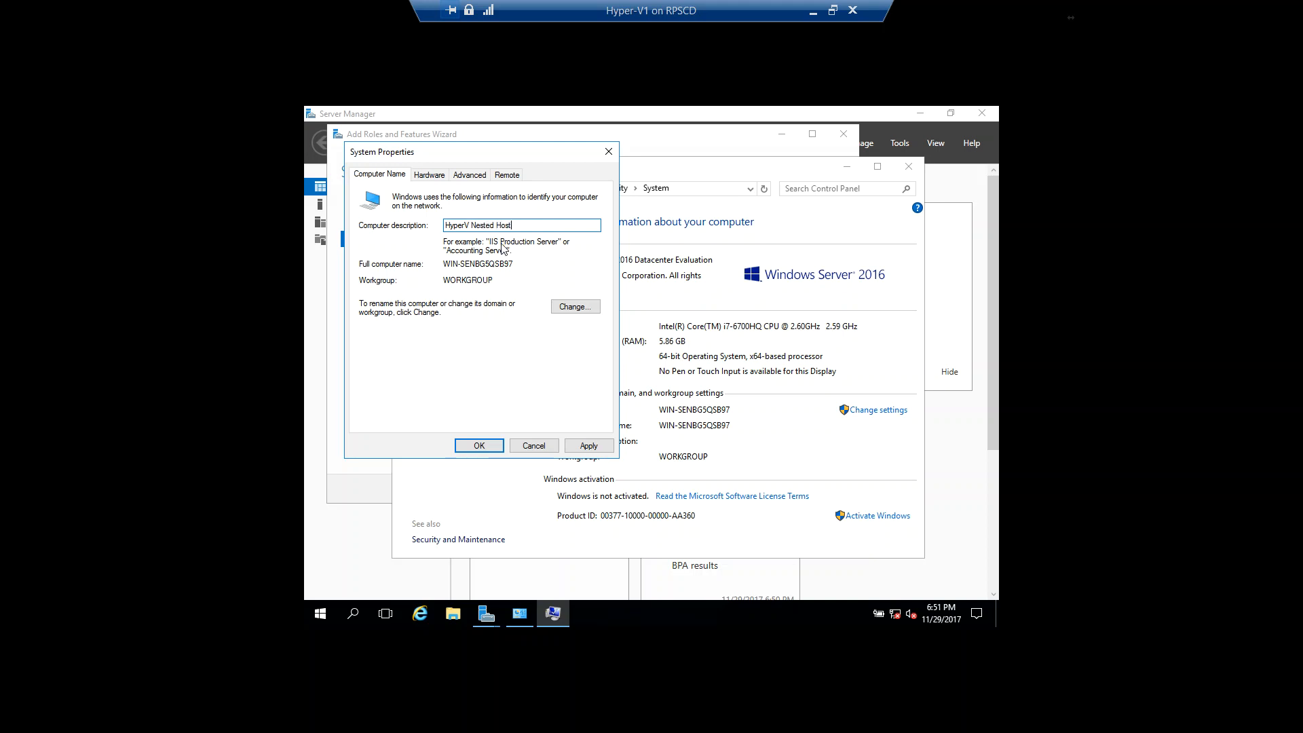
# Step: Rename the computer as Hyper-V1 and restart it to apply the new name
pyautogui.click(576, 307)
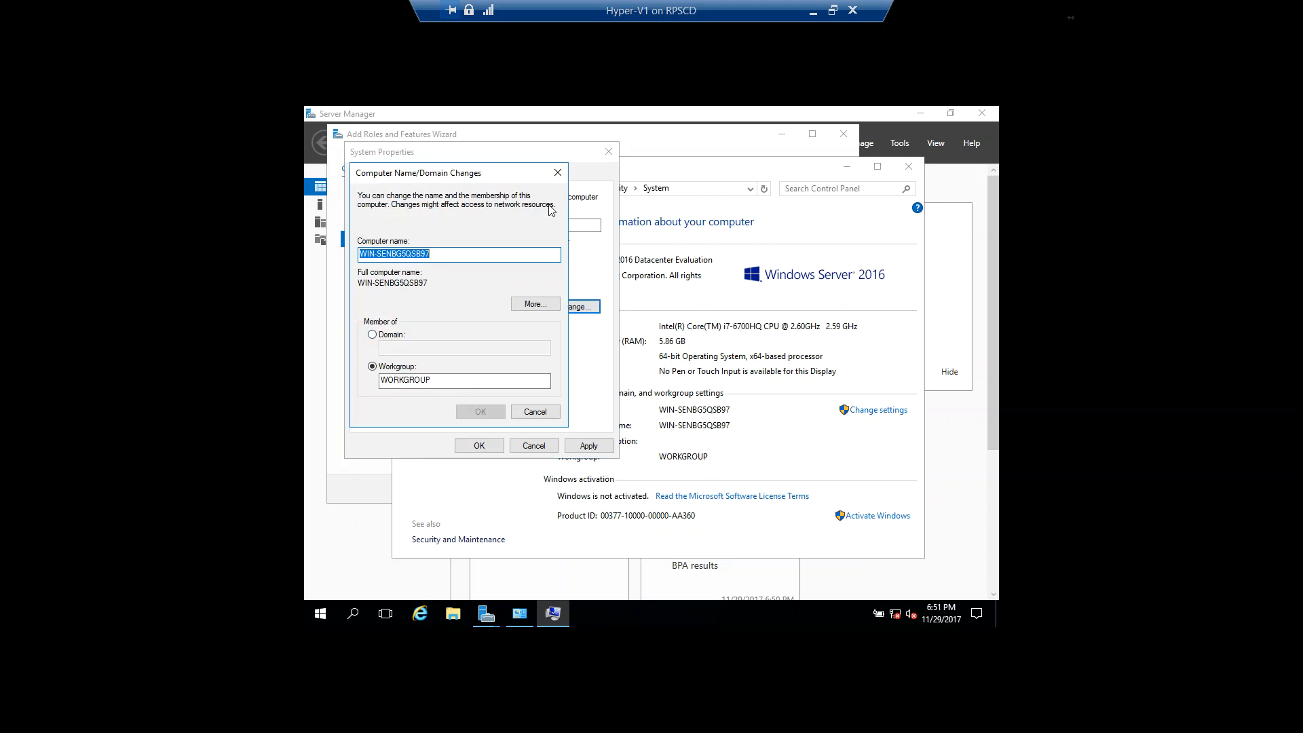
pyautogui.write('Hyper-V1')
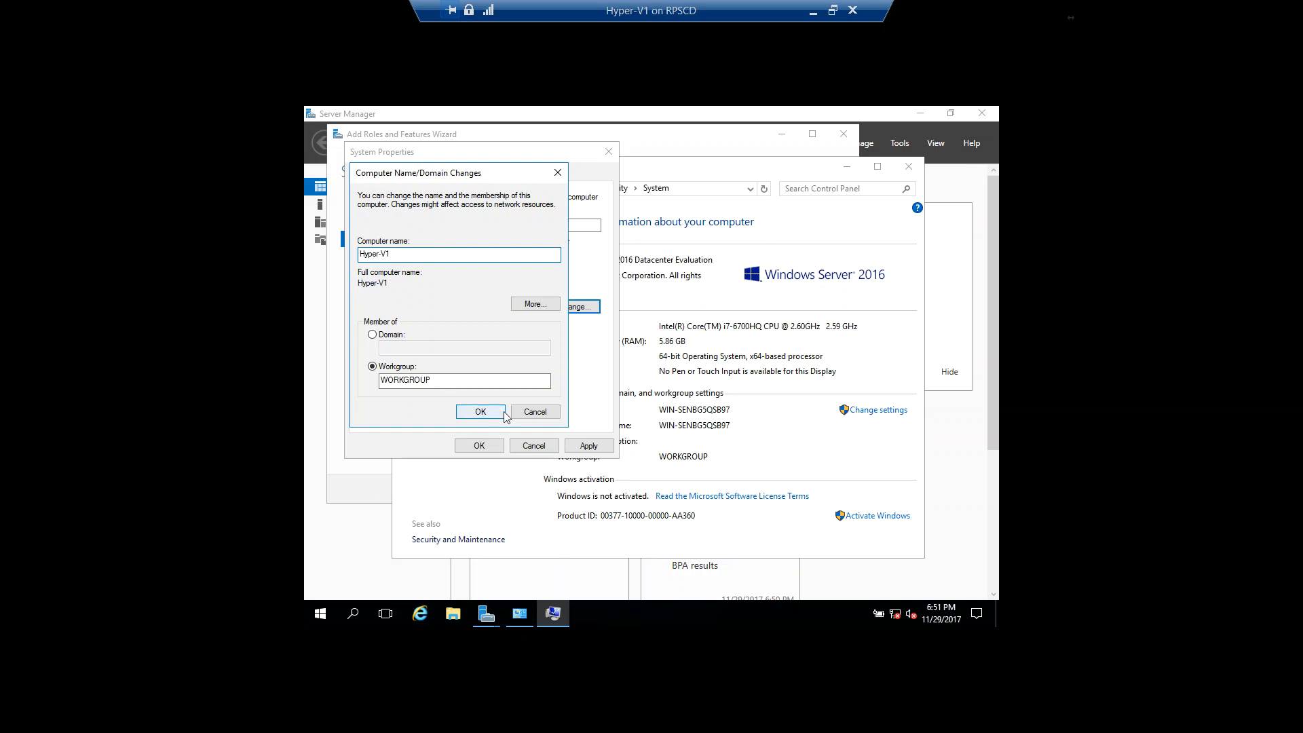
pyautogui.click(503, 411)
pyautogui.click(709, 378)
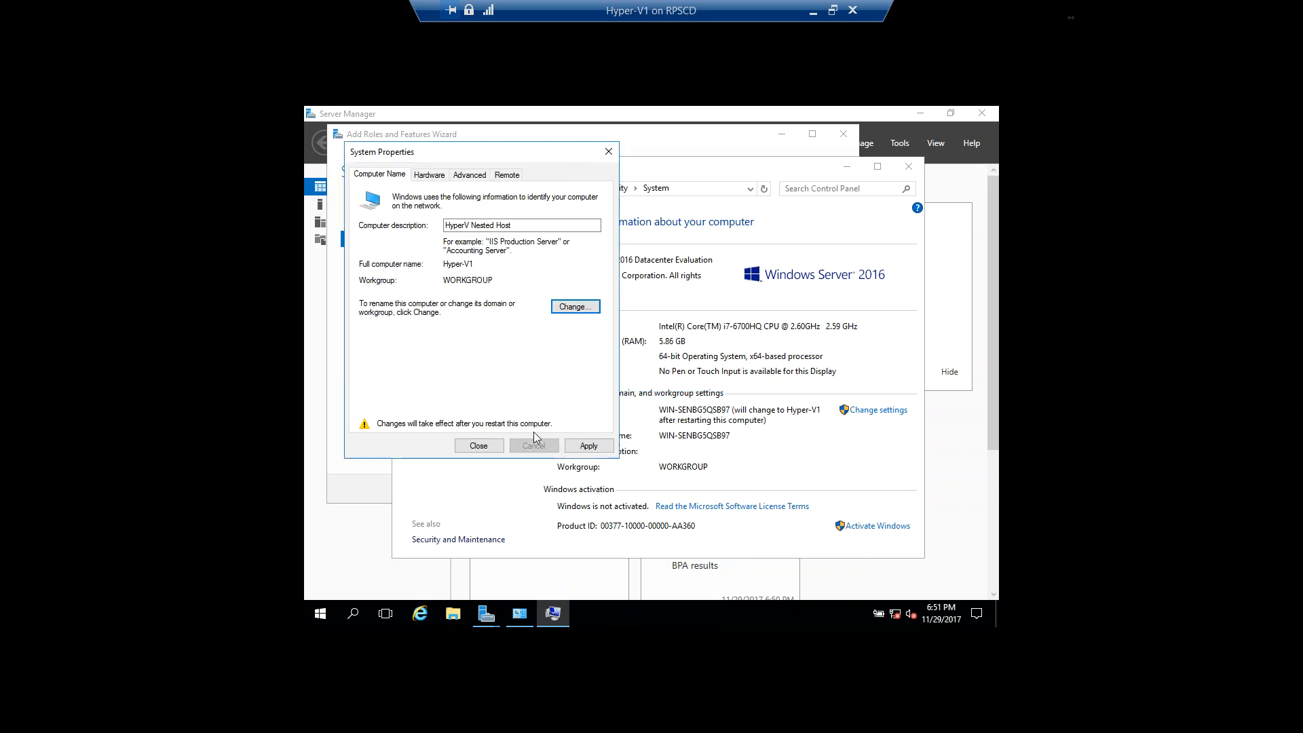
pyautogui.click(499, 447)
pyautogui.click(652, 372)
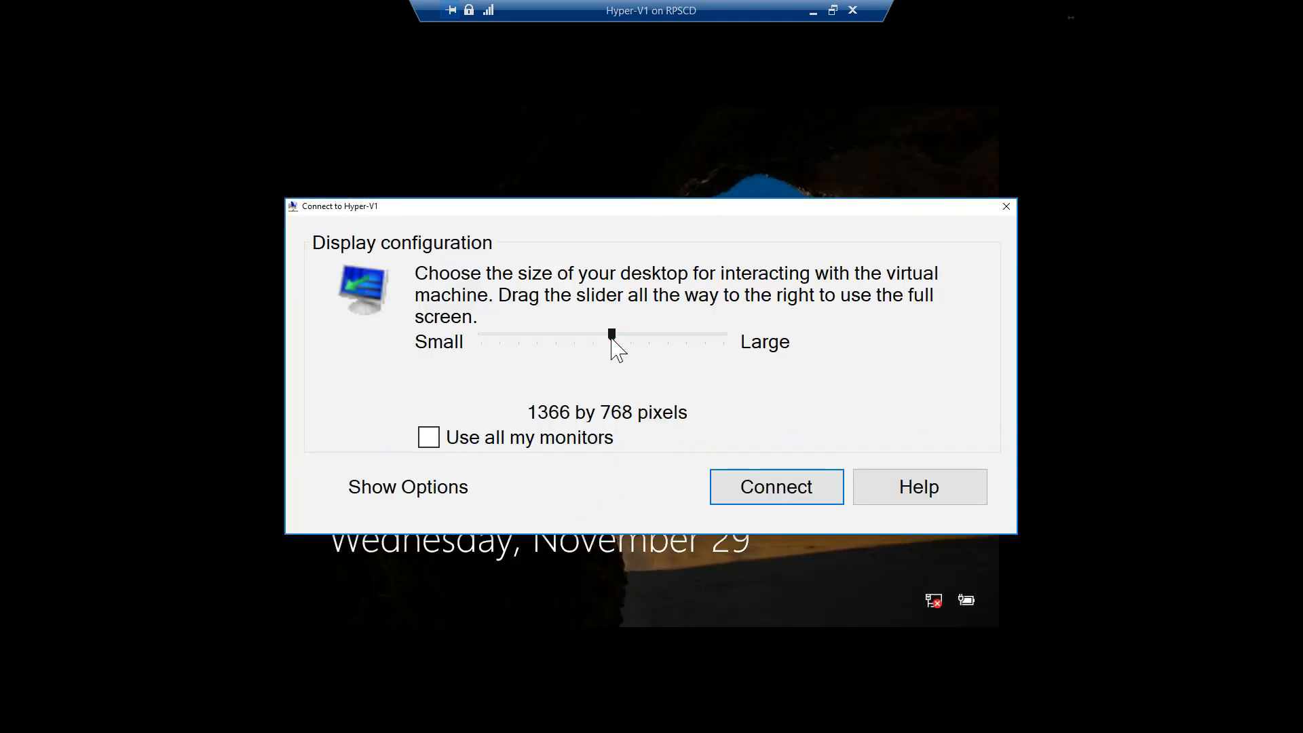
# Step: Reconnect to the Hyper-V1 virtual machine in full-screen size and sign in as Administrator with the account password
pyautogui.moveTo(611, 337); pyautogui.dragTo(771, 344)
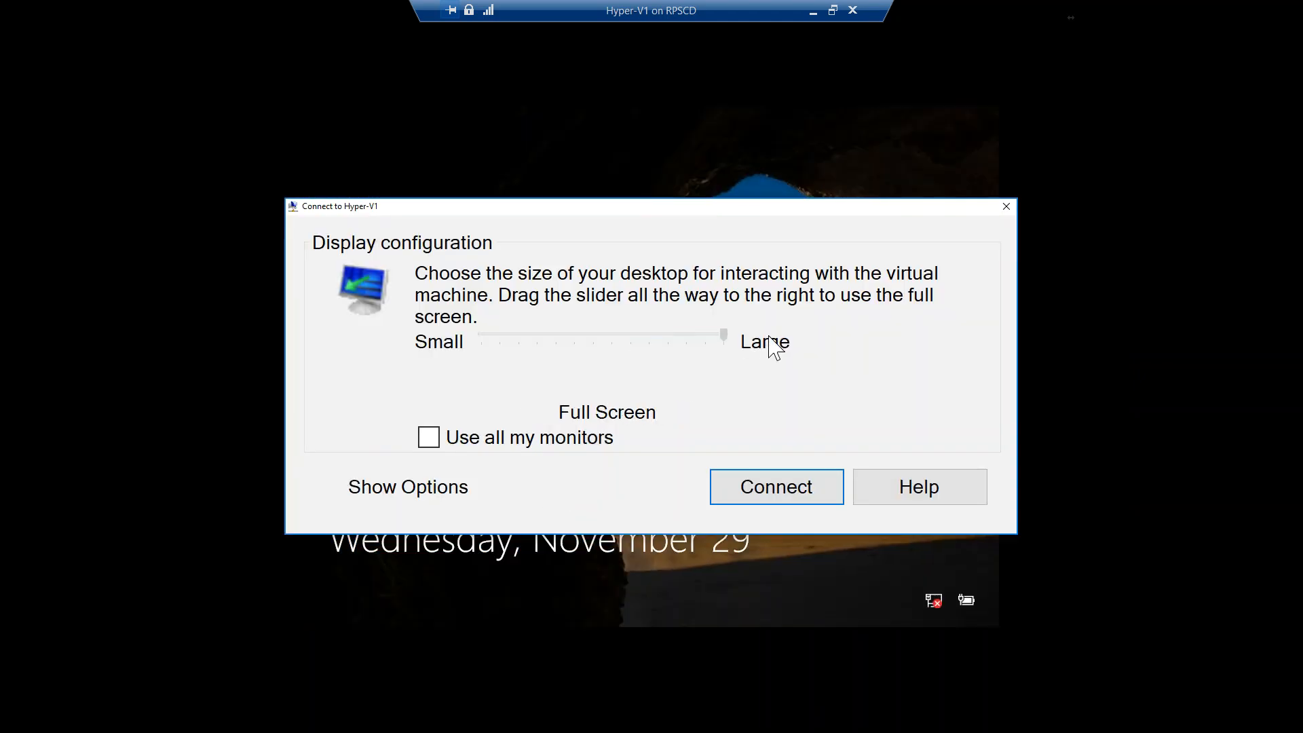
pyautogui.click(776, 488)
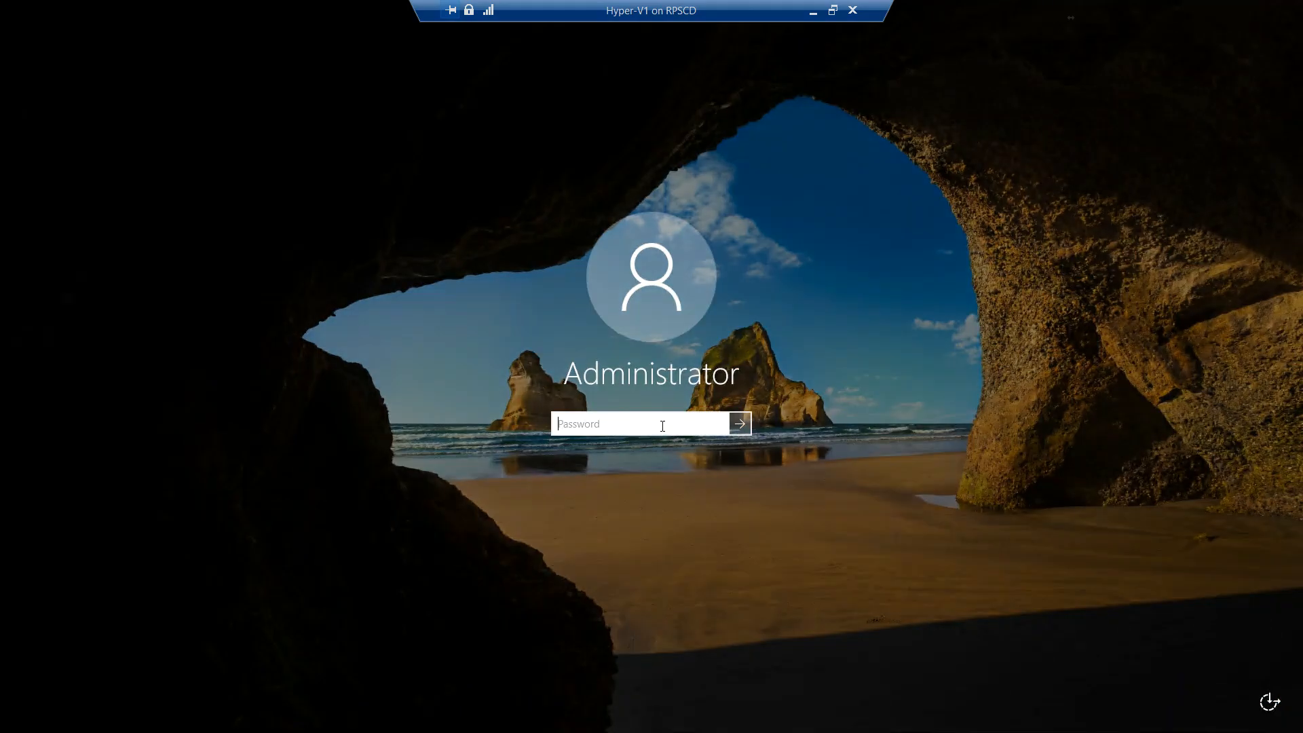
pyautogui.write('•')
pyautogui.press('Return')
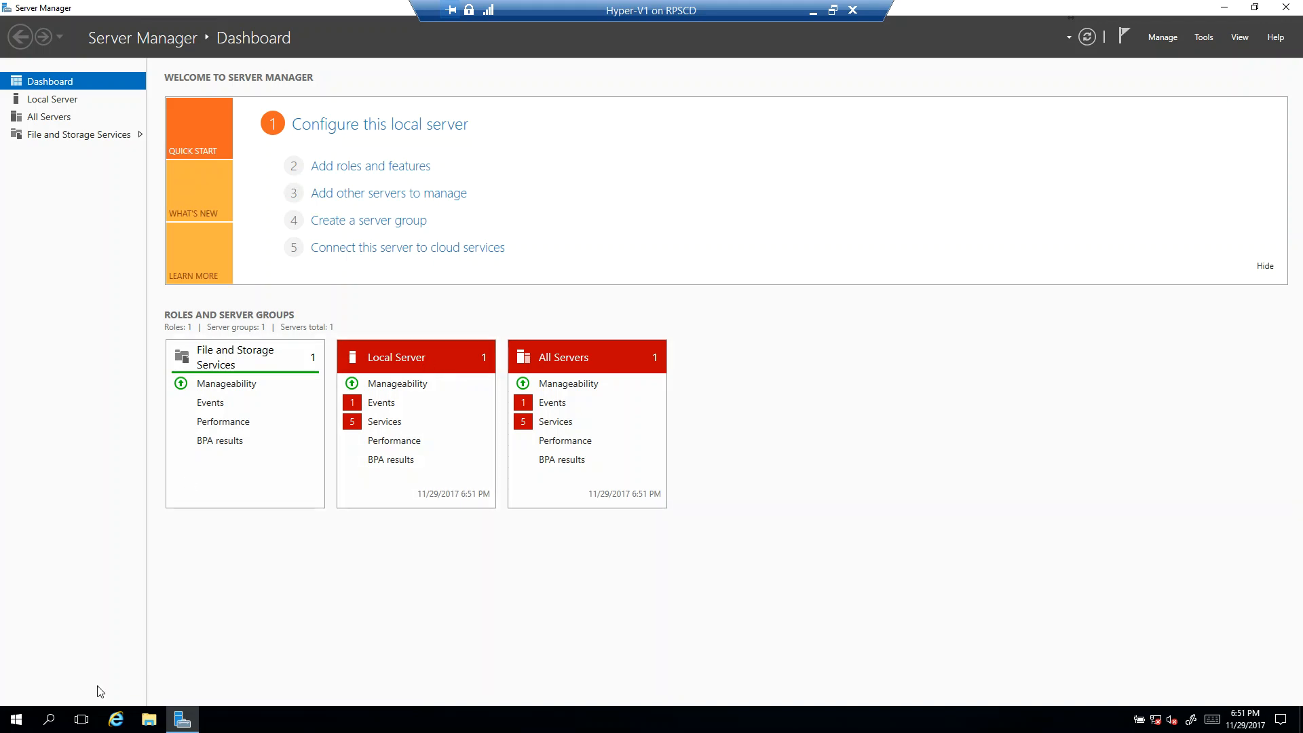
# Step: Try to add the Hyper-V role with its management tools to the Hyper-V1 server through a role-based installation
pyautogui.click(363, 170)
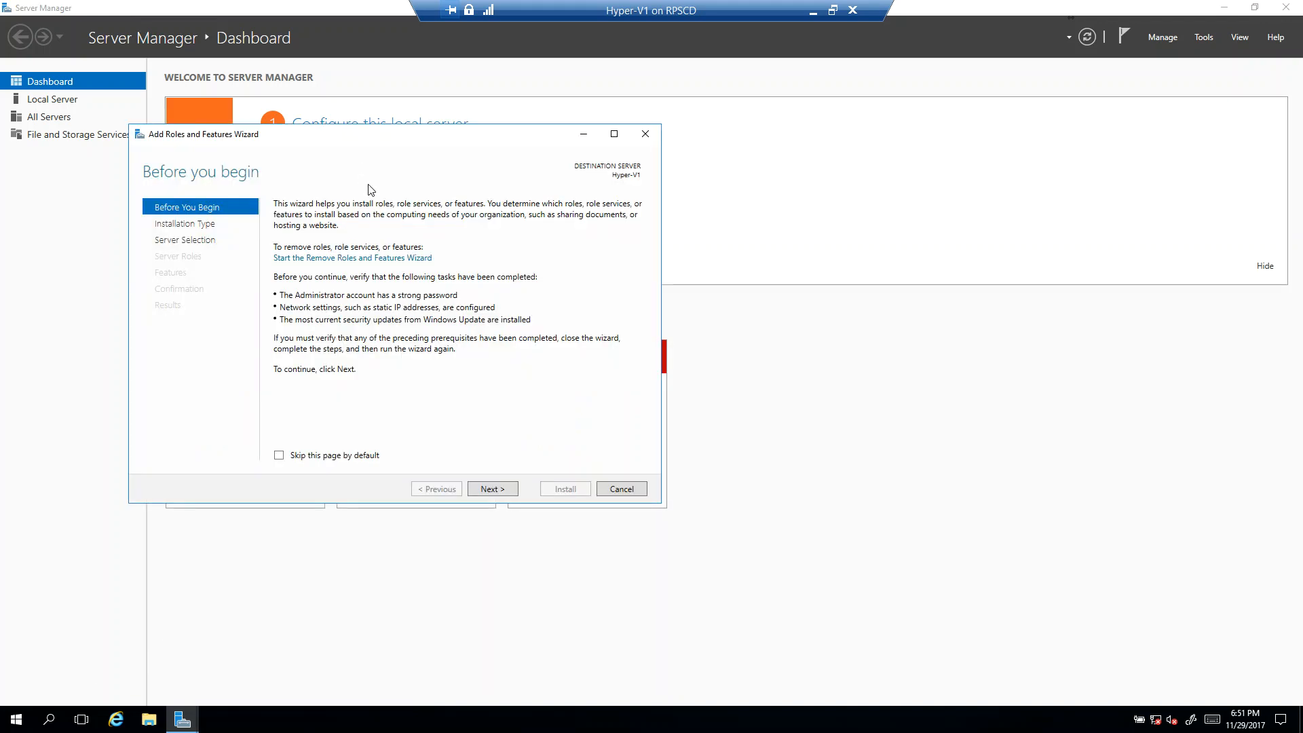
pyautogui.click(492, 489)
pyautogui.click(498, 489)
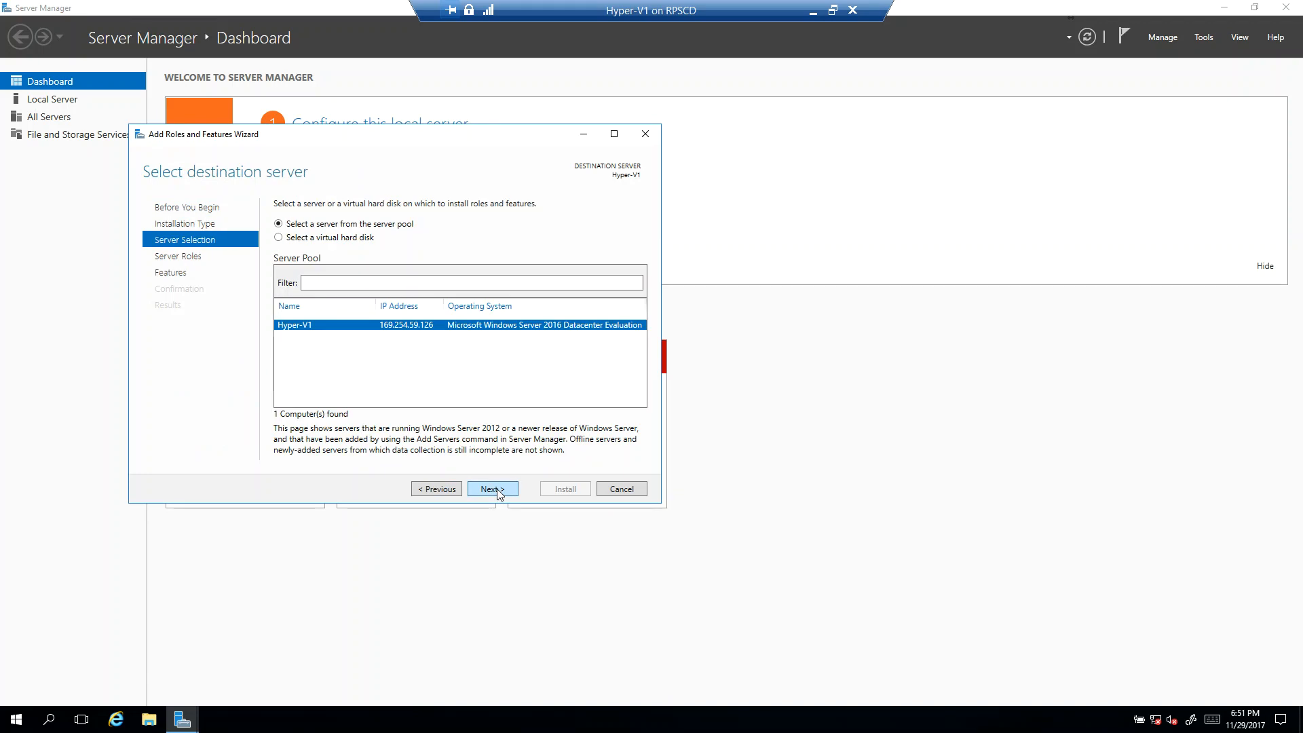
pyautogui.click(489, 490)
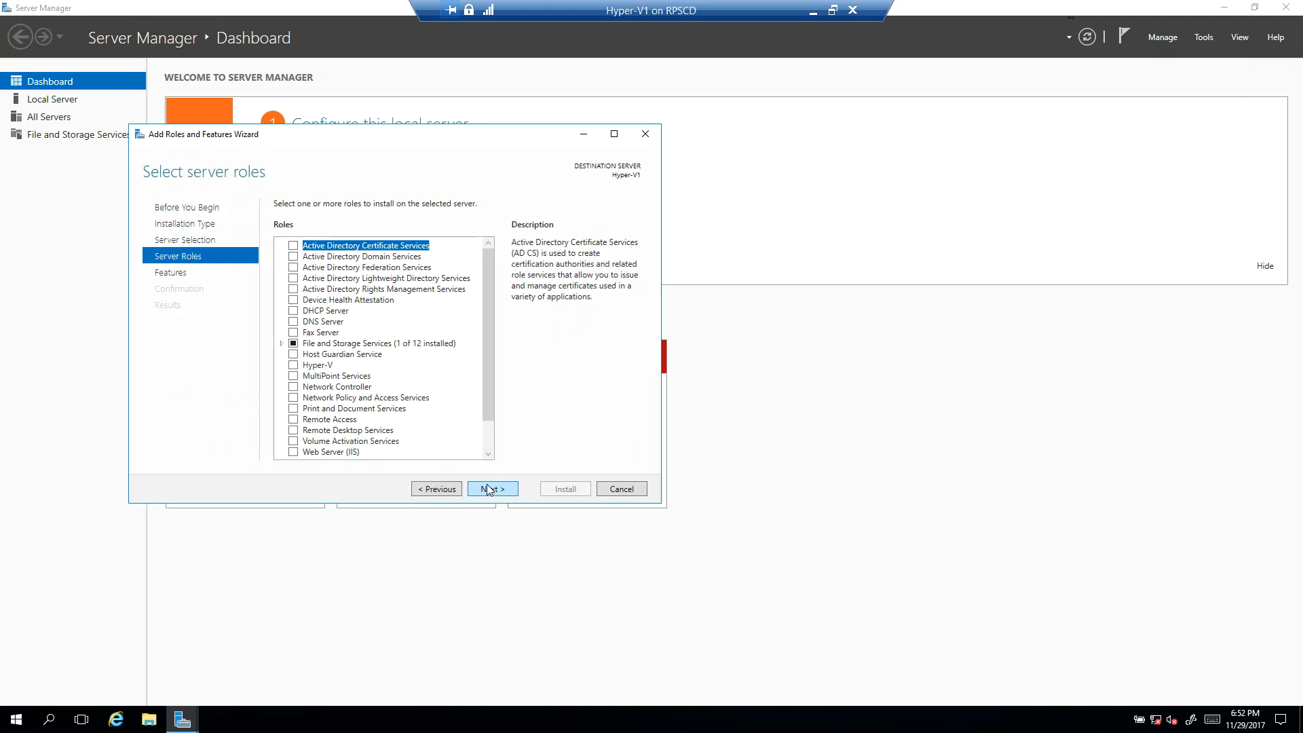
pyautogui.click(295, 366)
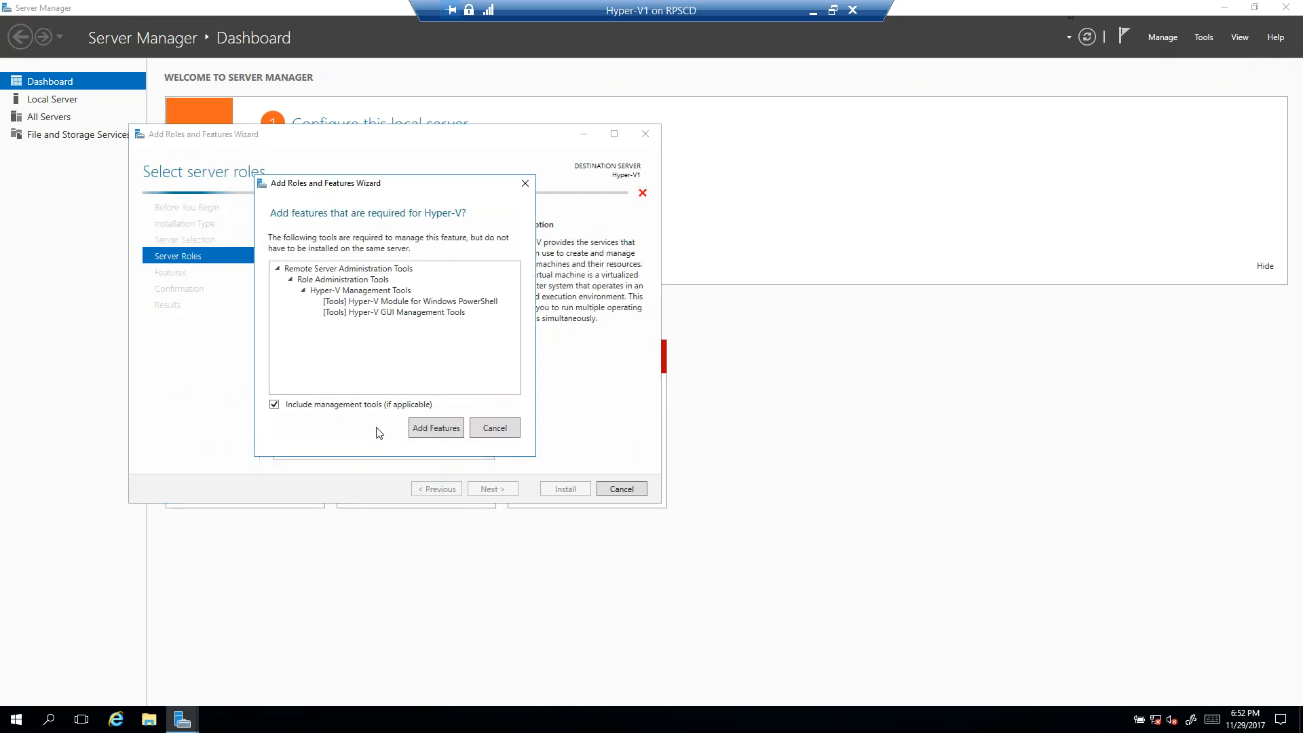
pyautogui.click(434, 428)
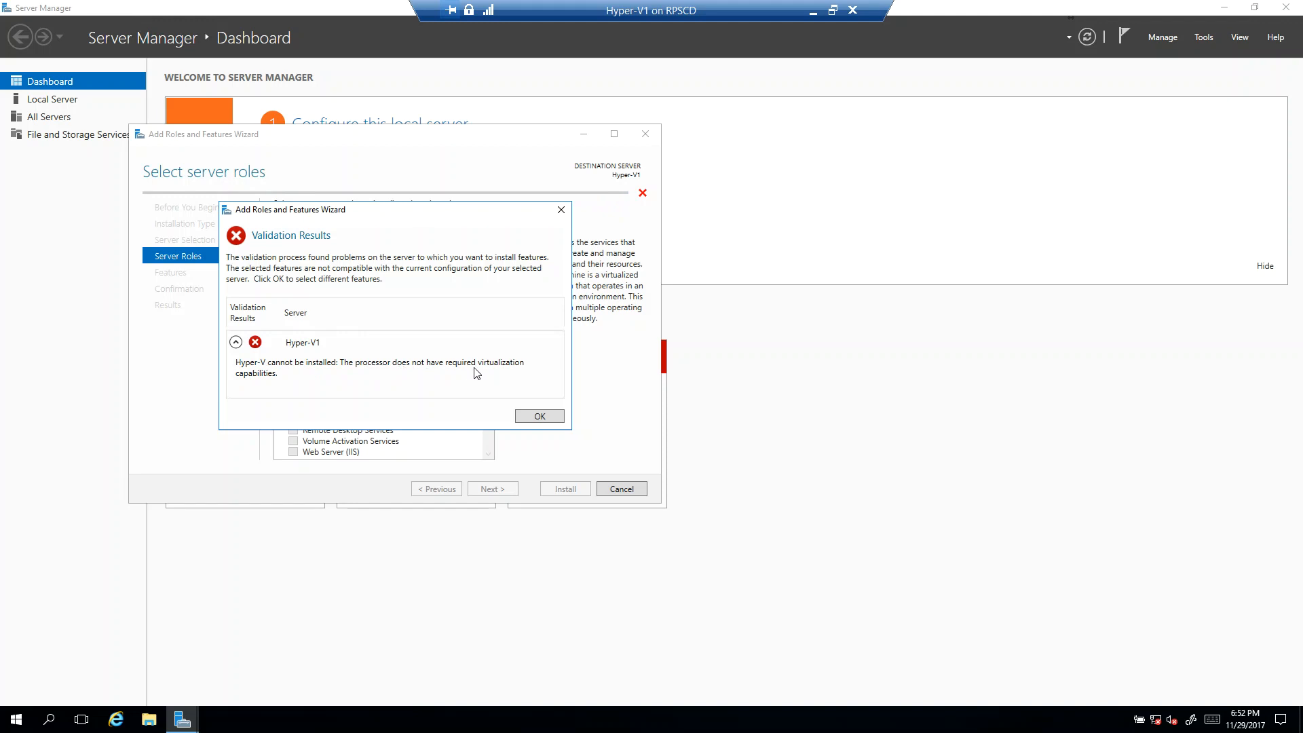
# Step: Review the Hyper-V validation details for the server, dismiss them and cancel the role installation
pyautogui.click(236, 342)
pyautogui.click(236, 342)
pyautogui.click(561, 416)
pyautogui.click(619, 488)
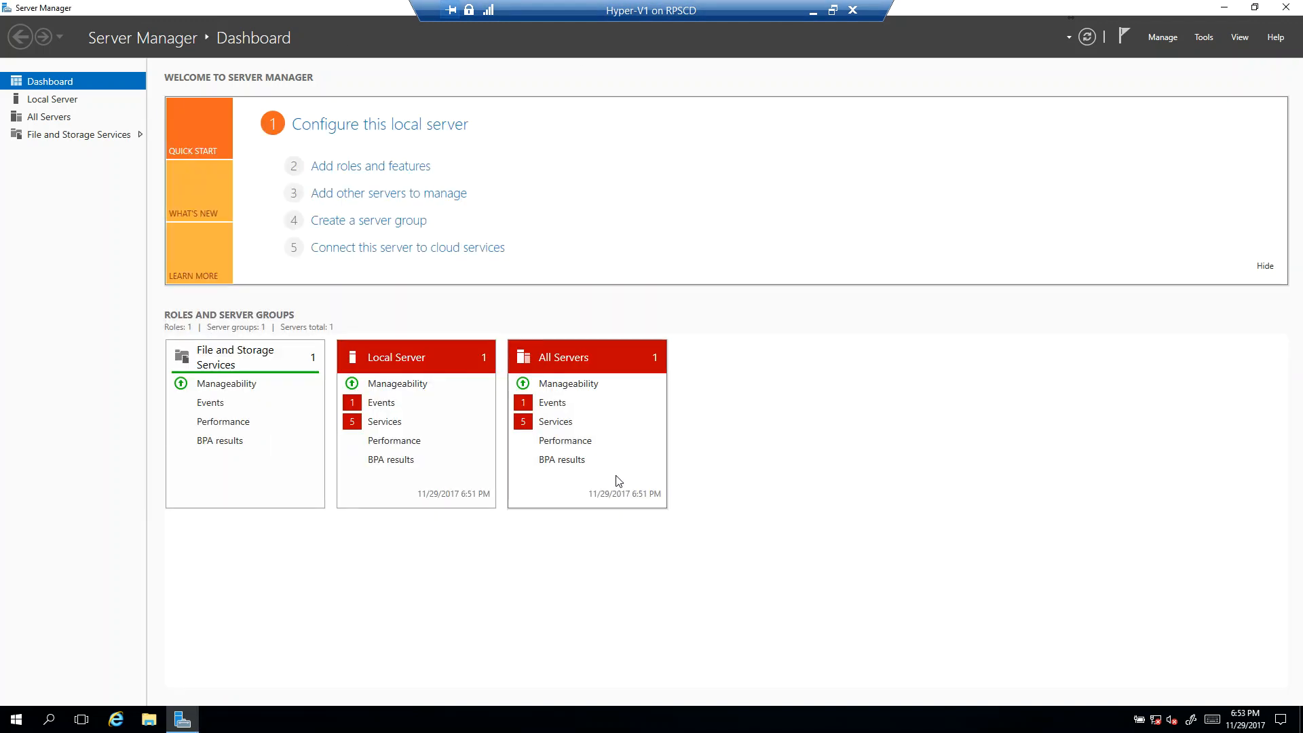
# Step: Minimize the virtual machine session and launch Windows PowerShell as administrator on the host
pyautogui.click(817, 13)
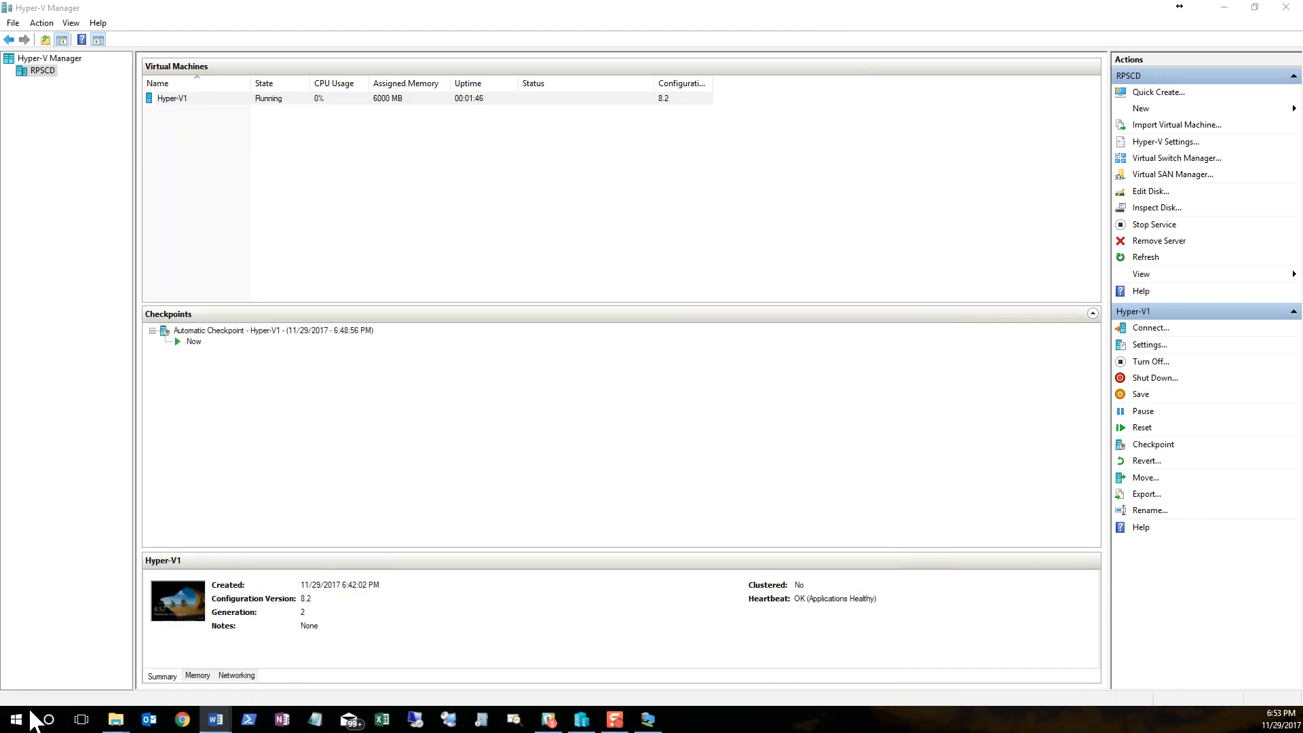
pyautogui.rightClick(30, 714)
pyautogui.click(93, 539)
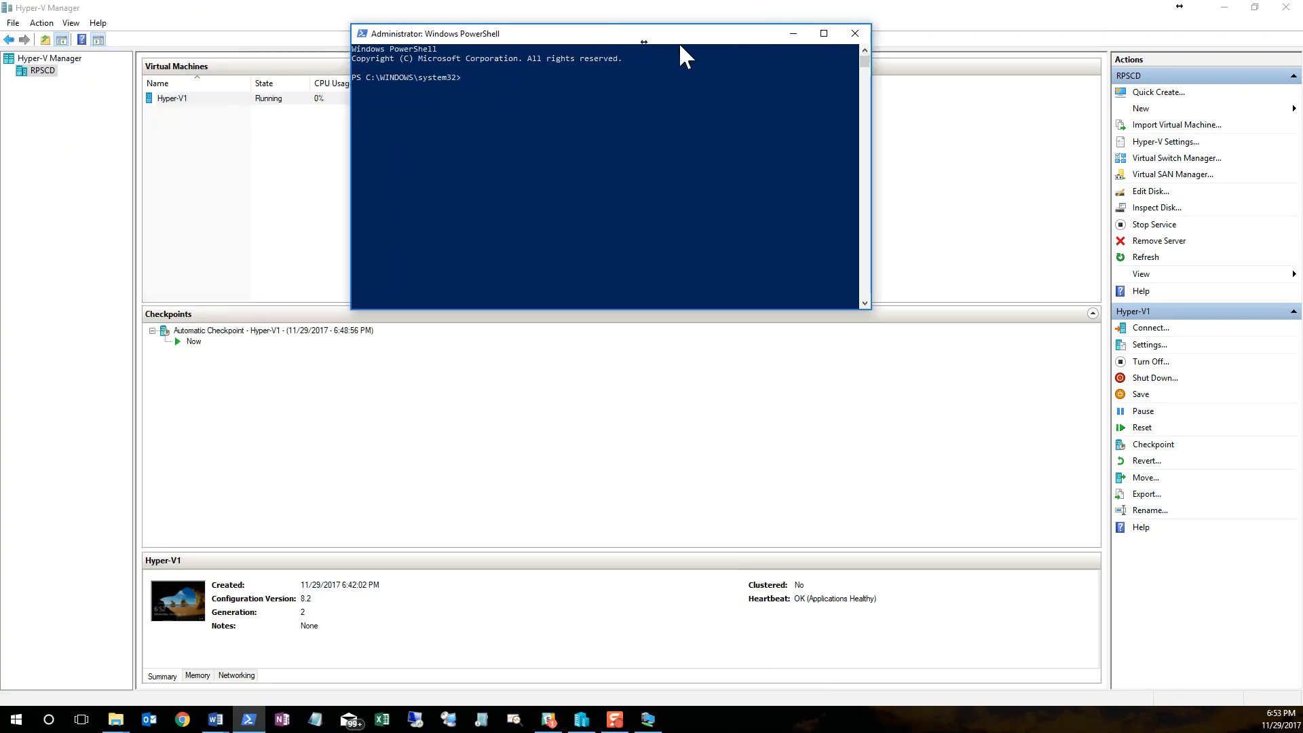
pyautogui.moveTo(680, 45); pyautogui.dragTo(689, 65)
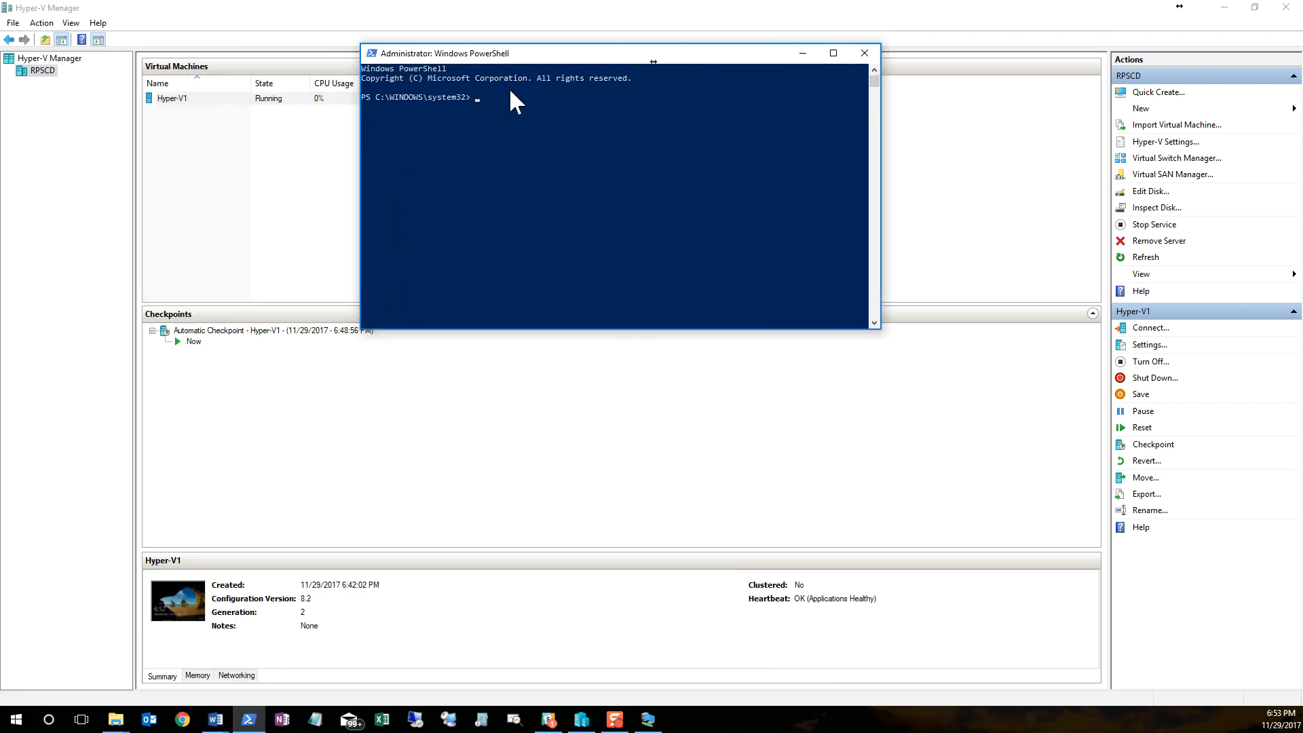
# Step: Set the PowerShell console's font size to 20 and its screen text color to green
pyautogui.click(371, 53)
pyautogui.click(330, 197)
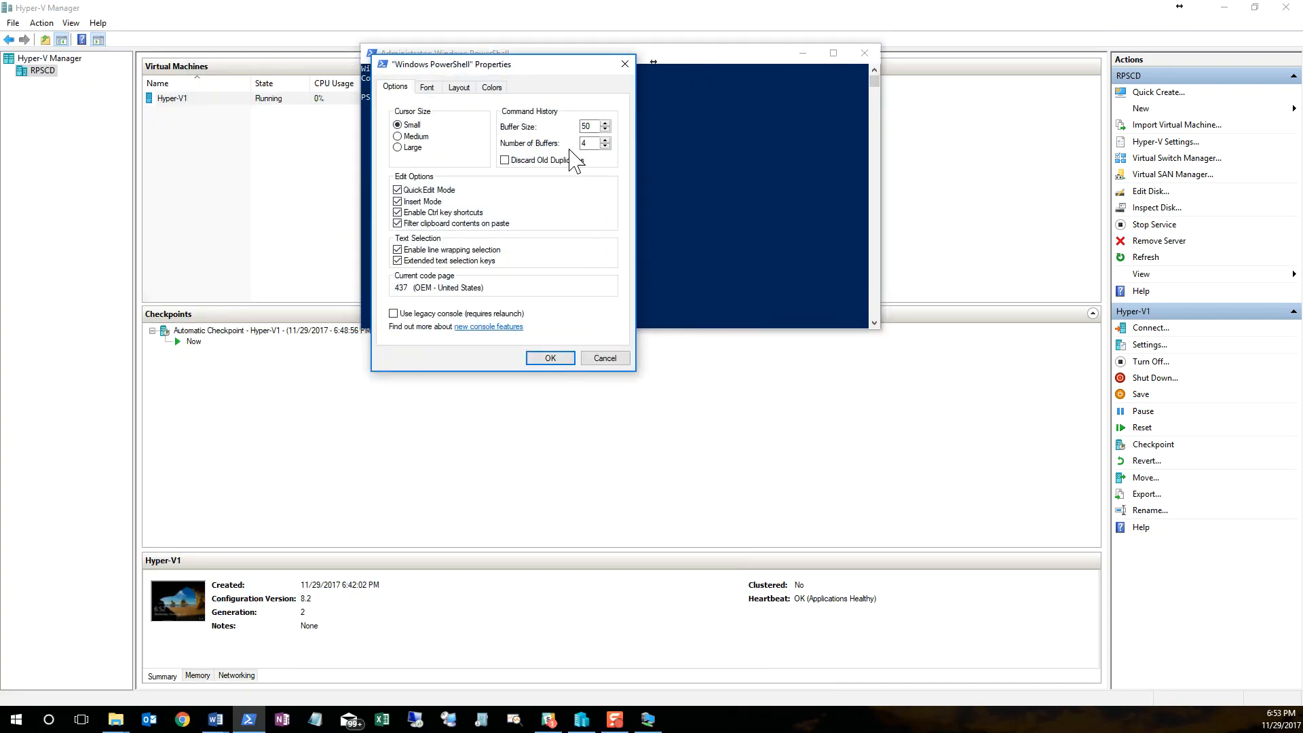
pyautogui.click(458, 89)
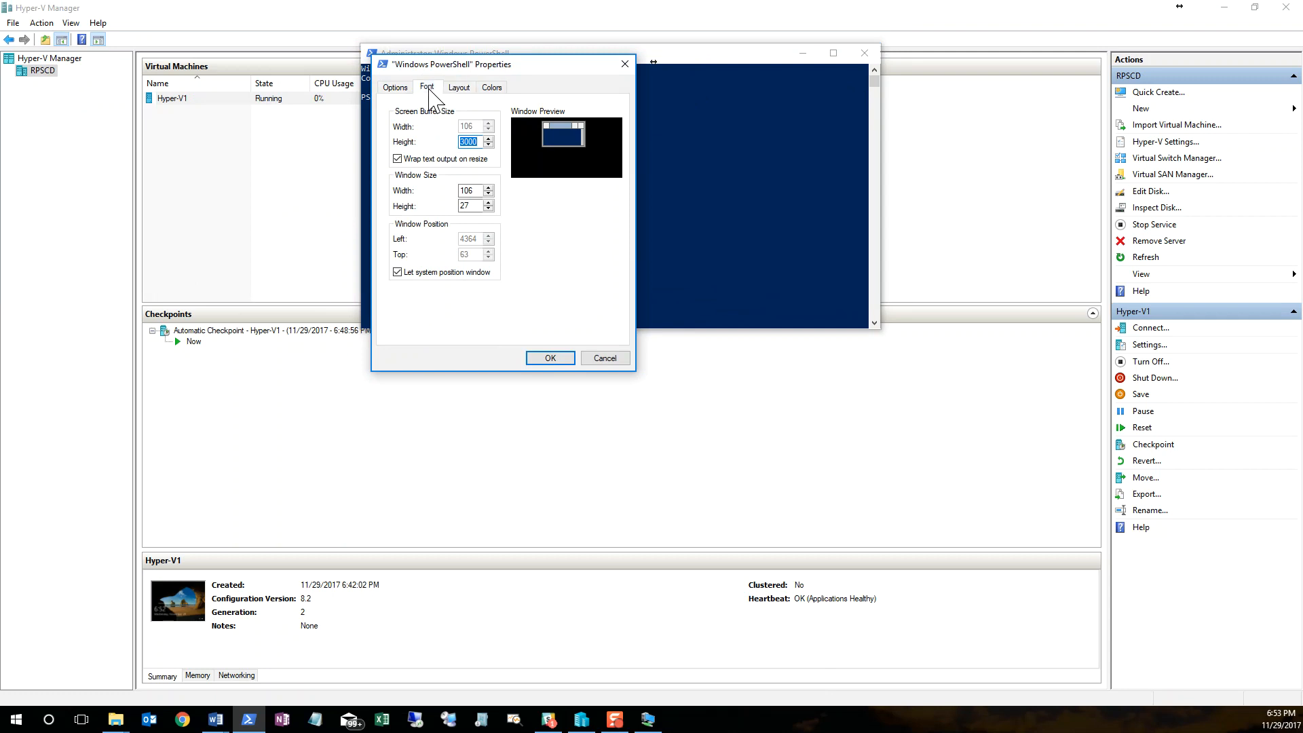
pyautogui.click(427, 87)
pyautogui.click(400, 168)
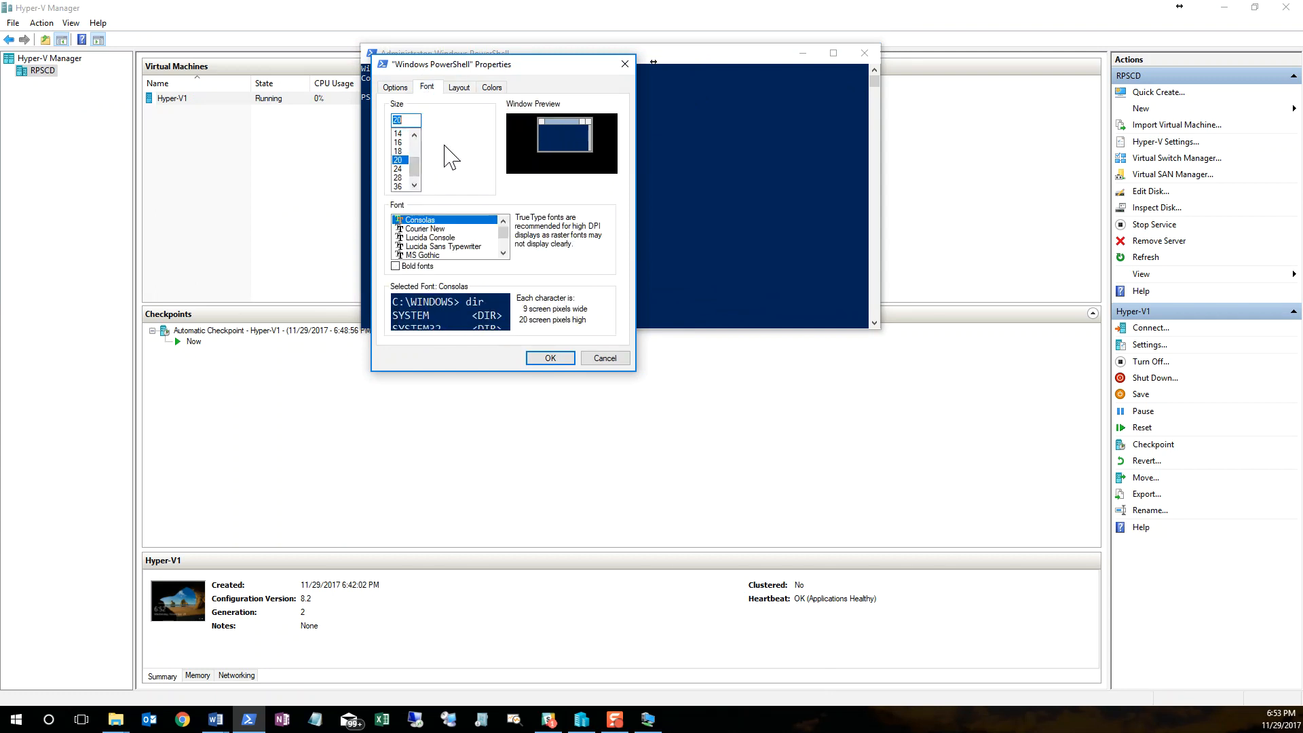
pyautogui.click(492, 87)
pyautogui.click(422, 112)
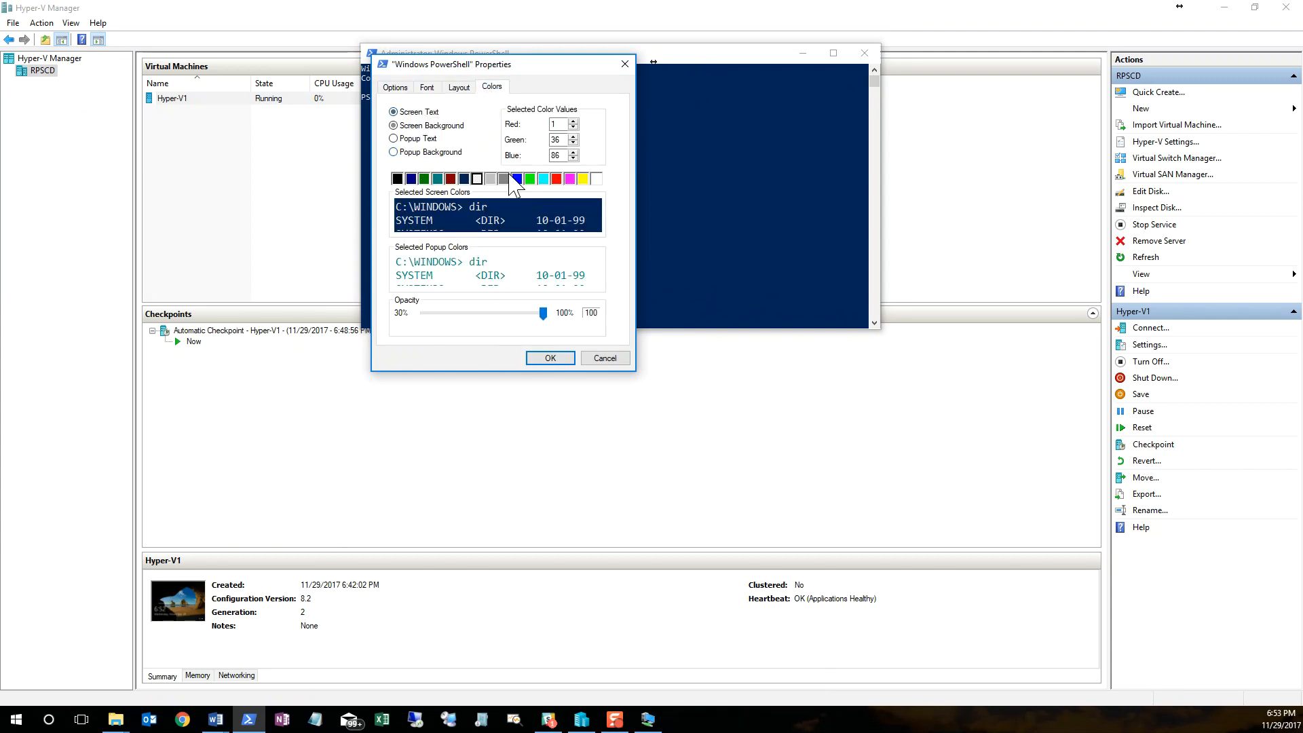
pyautogui.click(530, 179)
pyautogui.click(551, 357)
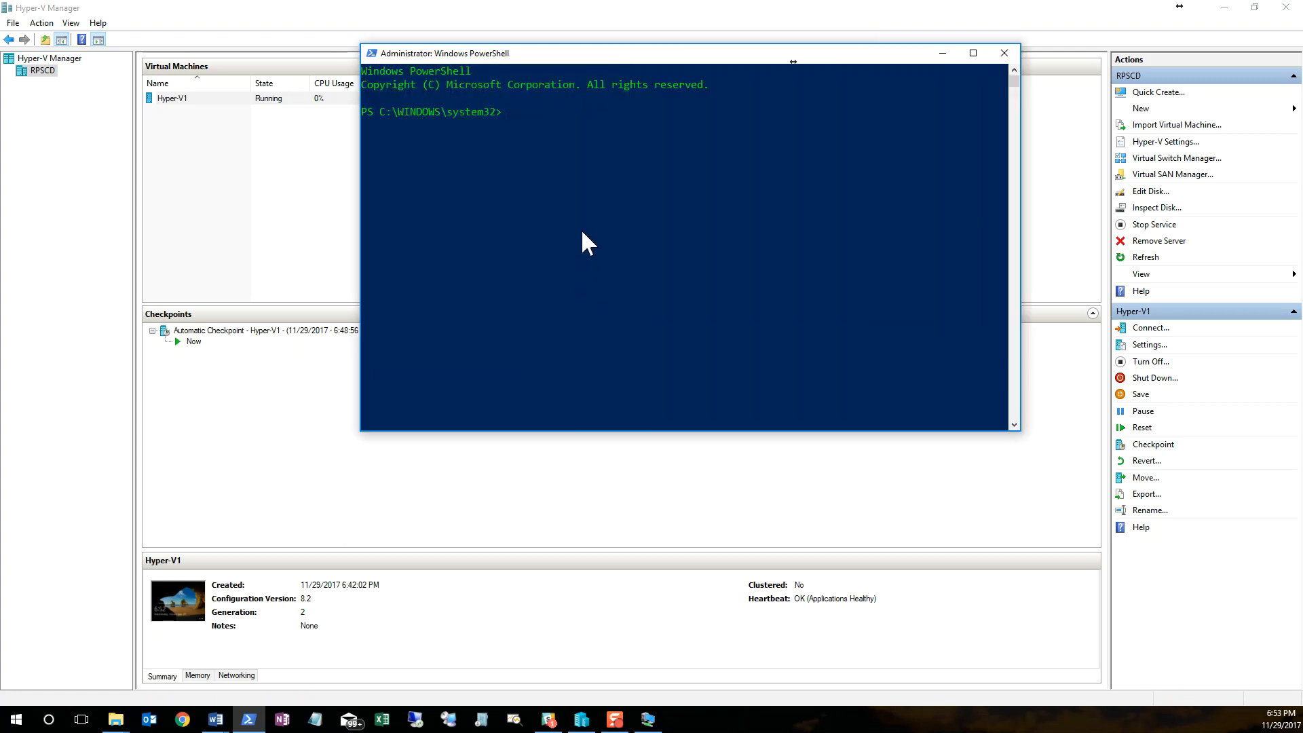
# Step: Reposition the PowerShell window and enter Get-VMProcessor with the -VMName parameter without running it yet
pyautogui.moveTo(507, 58); pyautogui.dragTo(453, 62)
pyautogui.click(449, 116)
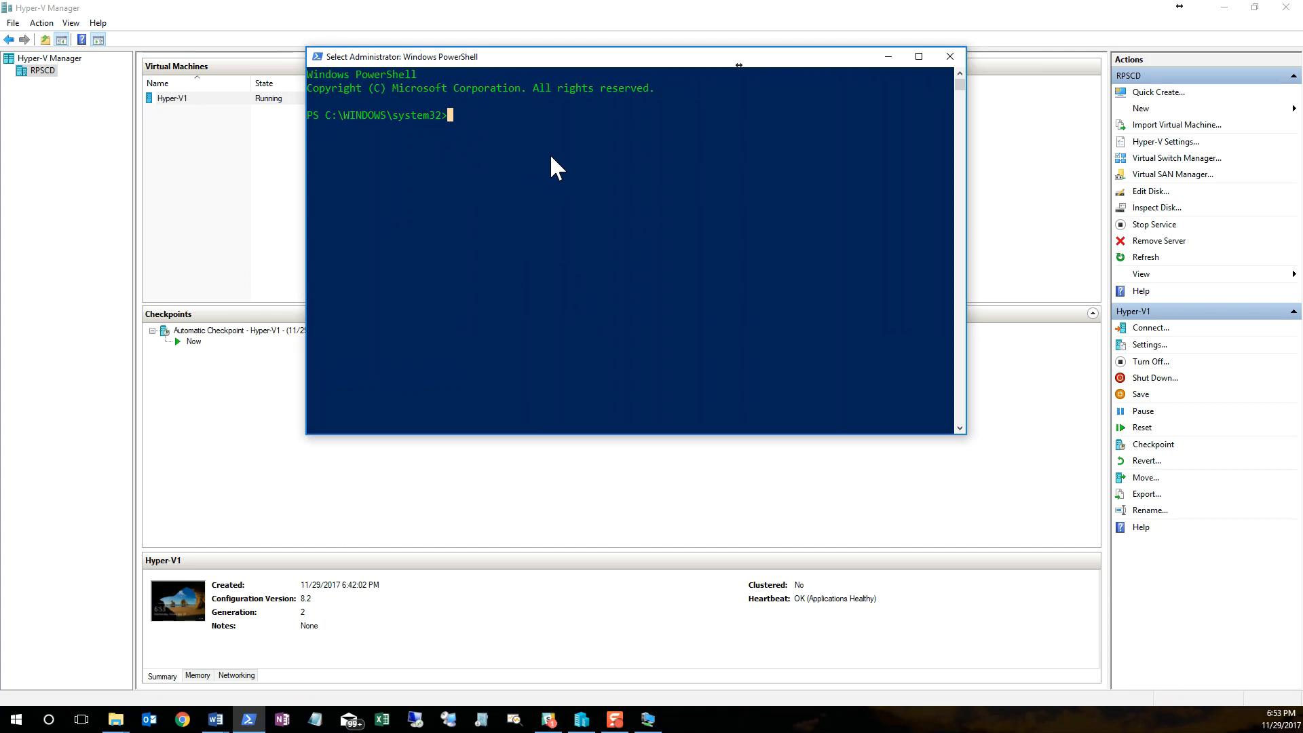
pyautogui.write('get')
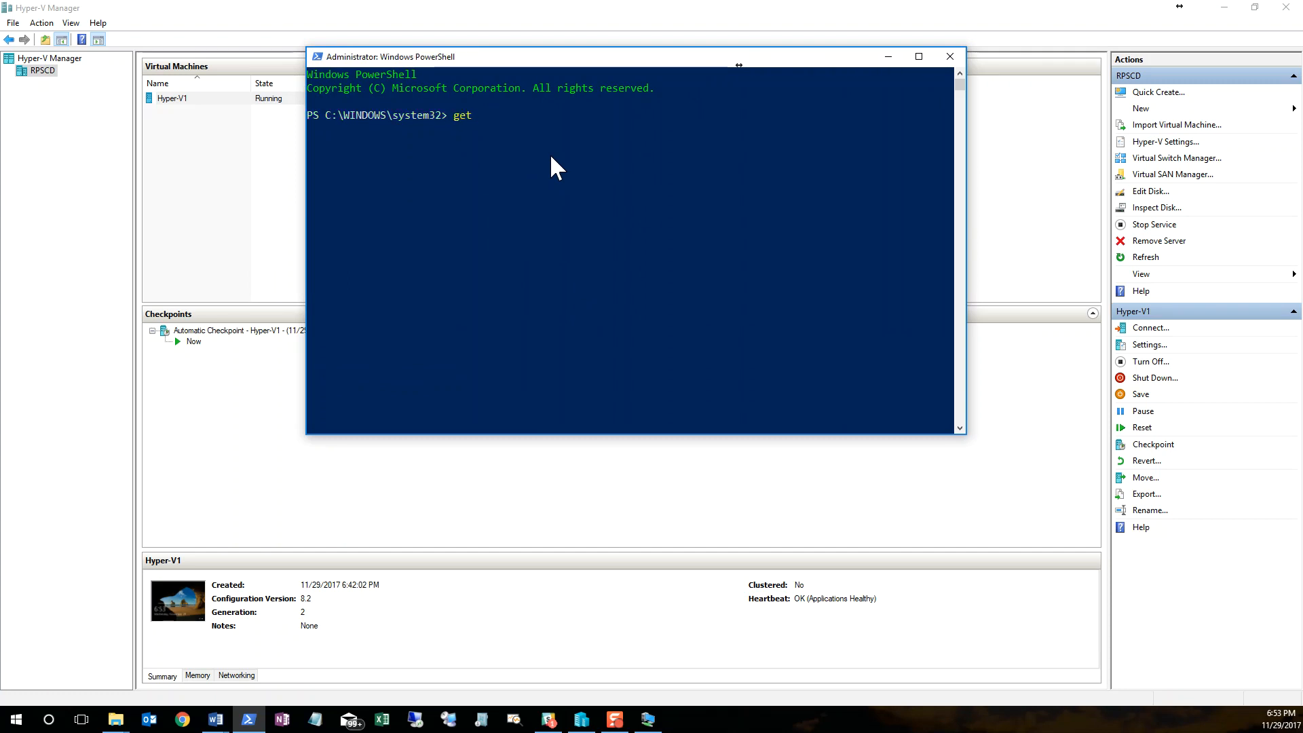
pyautogui.write('-vmproc')
pyautogui.press('Tab')
pyautogui.write('-vmname')
# Step: Check the virtual machine's name in Hyper-V Manager, then complete the PowerShell command with hyper-v1 | fl * and run it
pyautogui.click(170, 100)
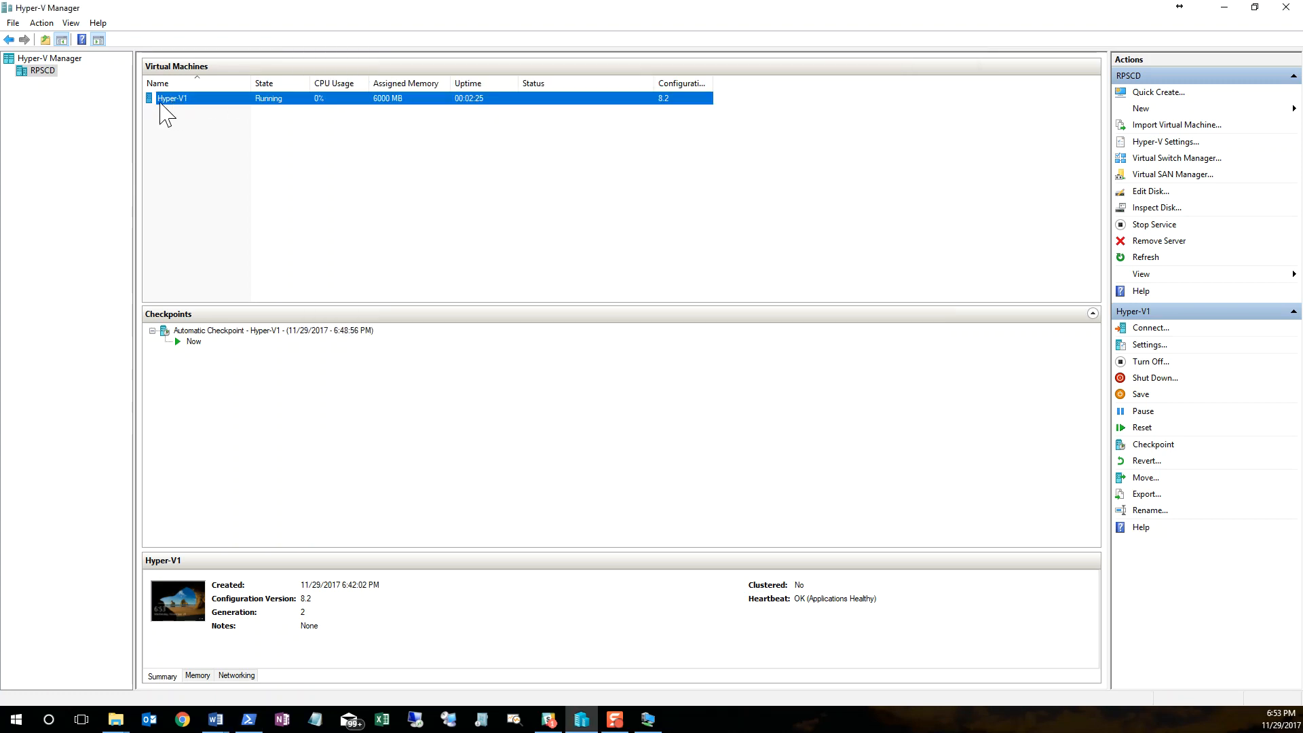
pyautogui.click(189, 121)
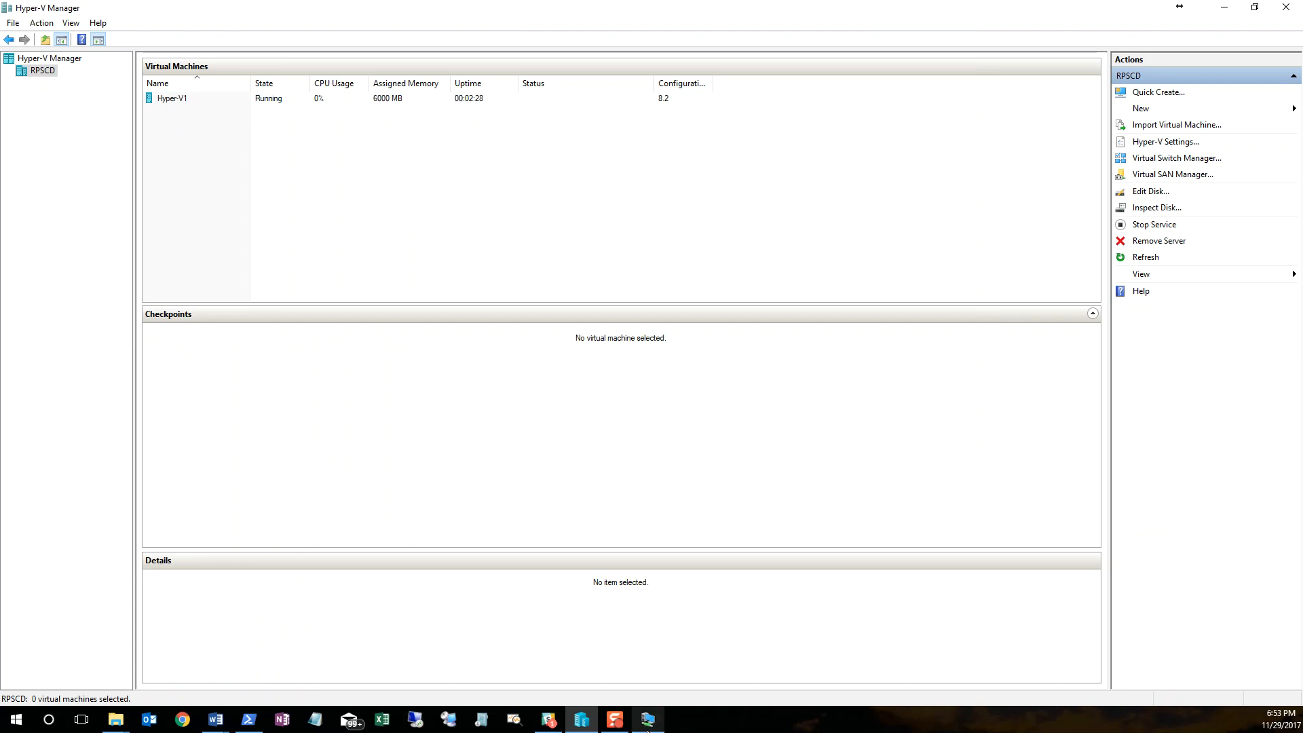
pyautogui.moveTo(647, 729)
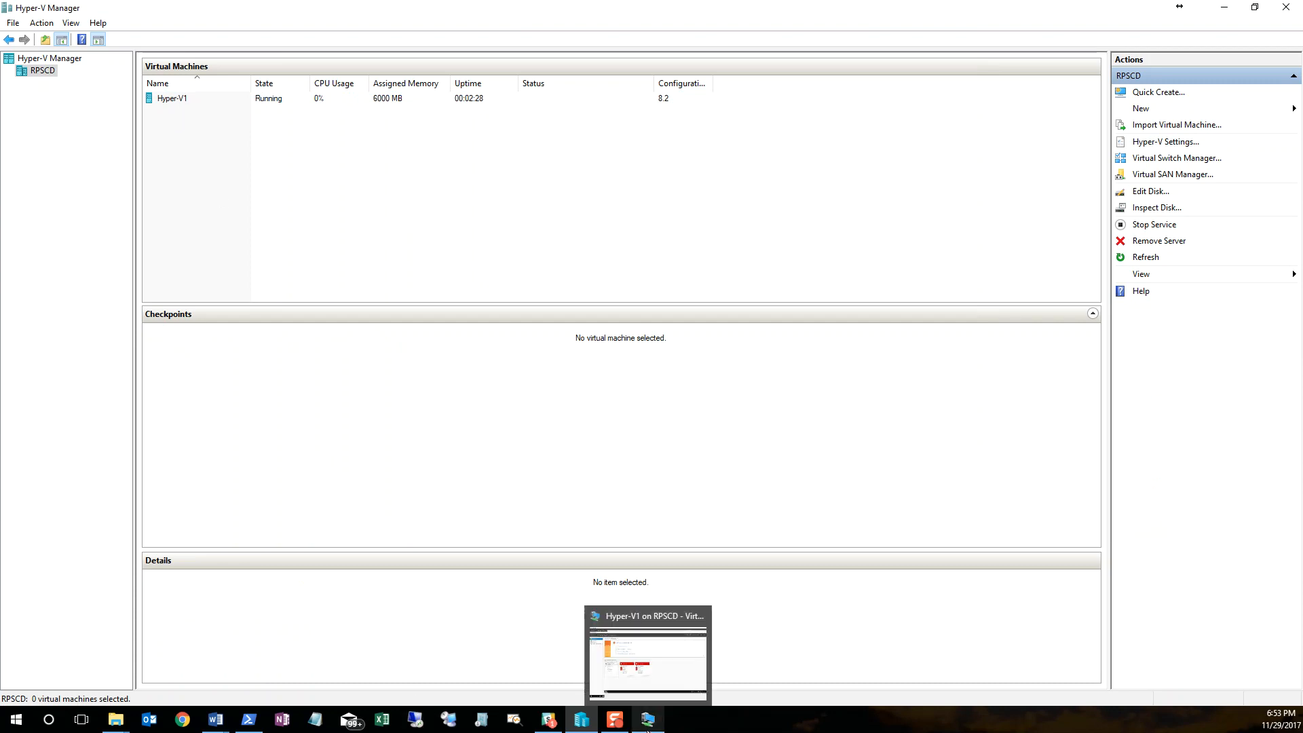
pyautogui.click(249, 720)
pyautogui.write('hyper-v1 | fl')
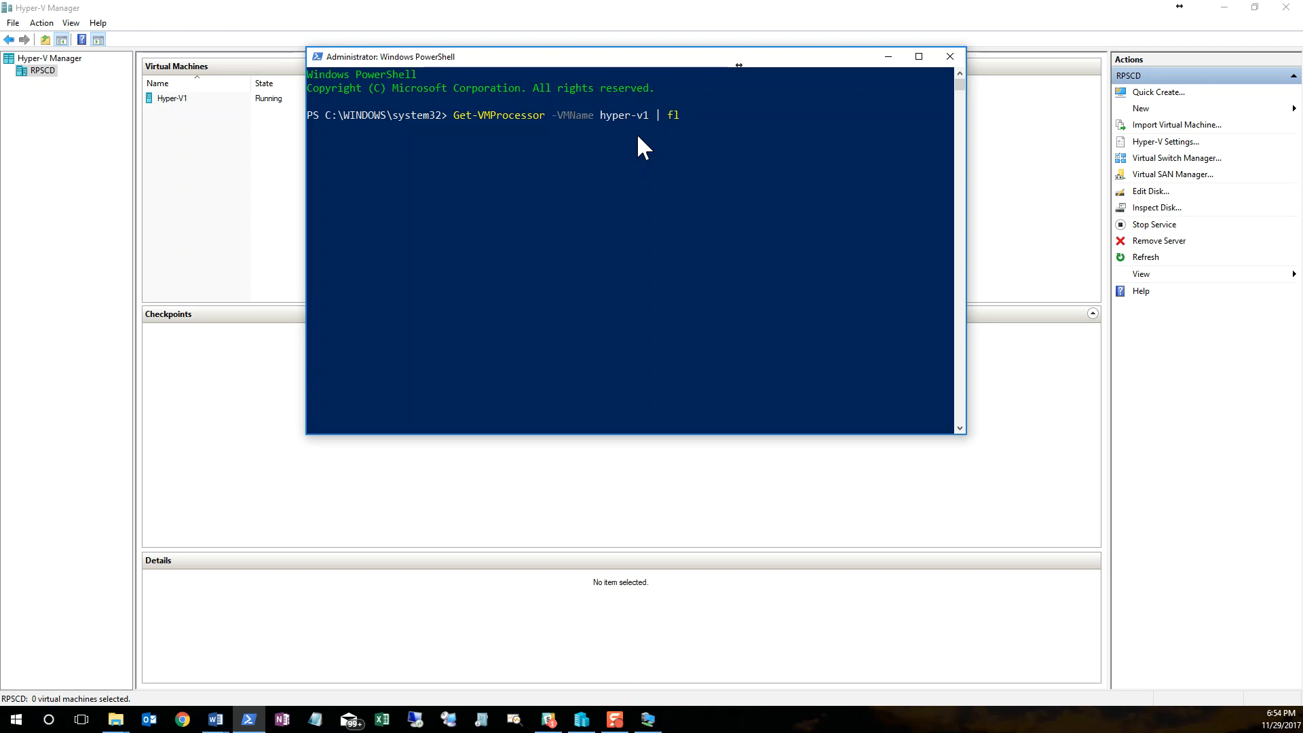
pyautogui.write('*')
pyautogui.press('Return')
# Step: Examine the ExposeVirtualizationExtensions property and its value in the processor output, and return to the command prompt
pyautogui.scroll(4, 600, 218)
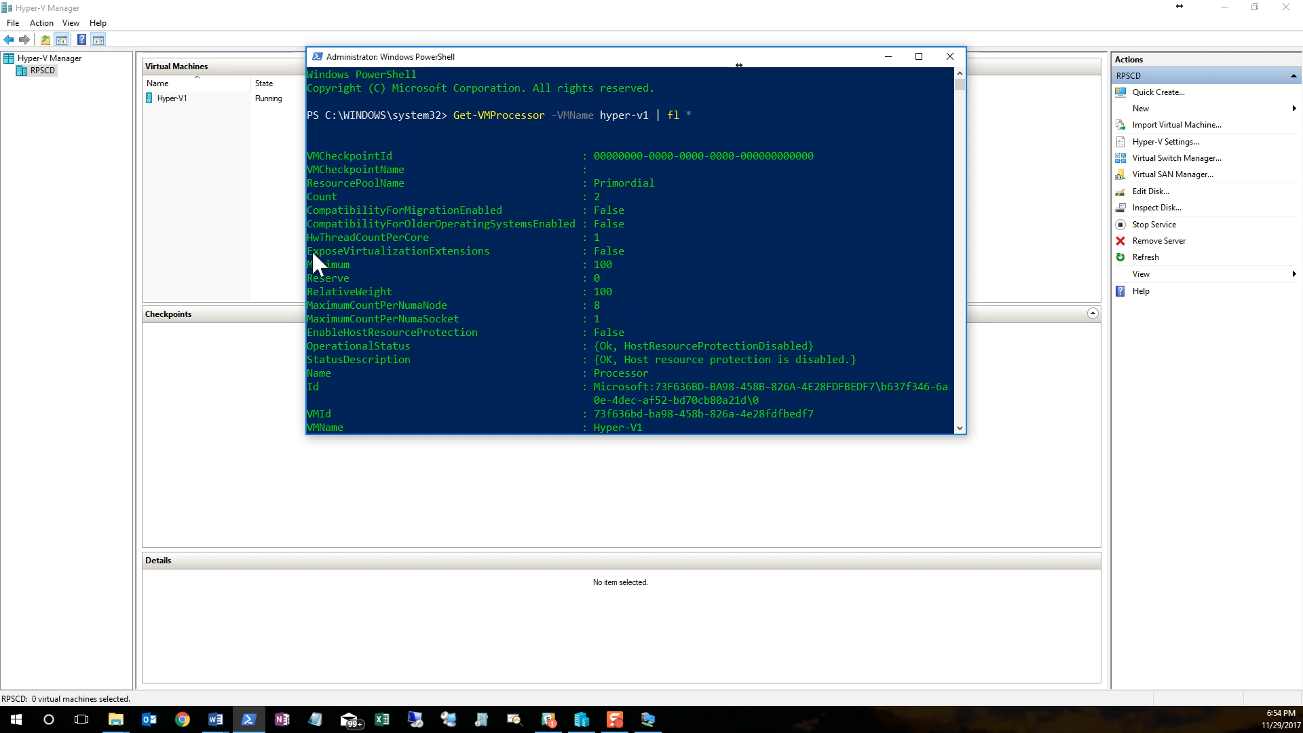
pyautogui.moveTo(308, 251); pyautogui.dragTo(352, 250)
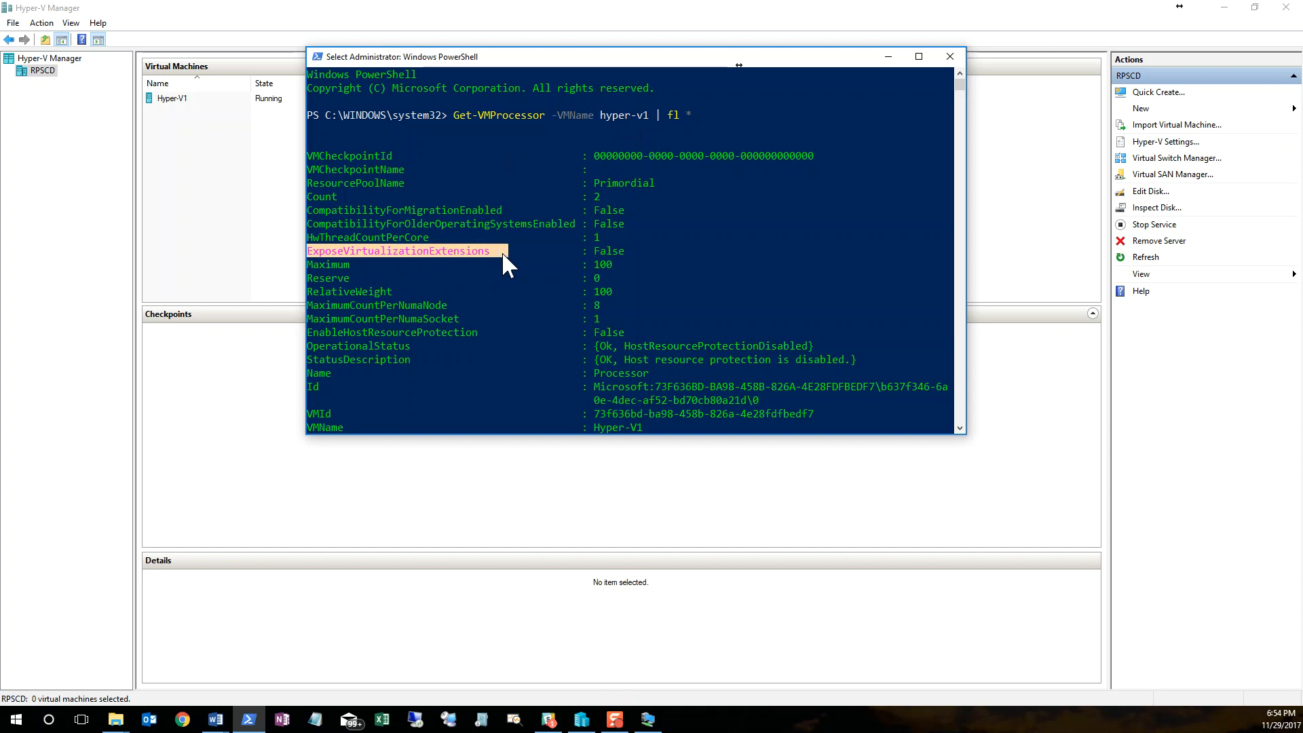
pyautogui.moveTo(590, 251); pyautogui.dragTo(629, 250)
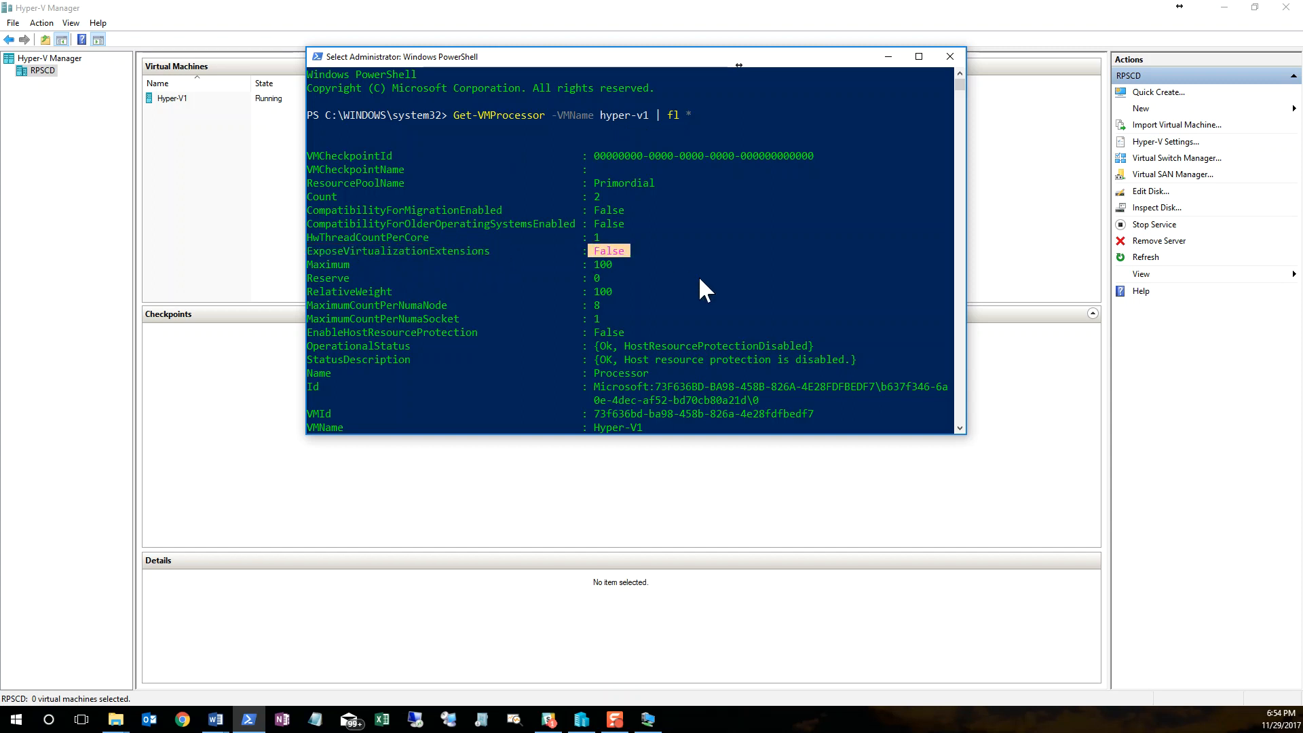
pyautogui.scroll(-3, 698, 276)
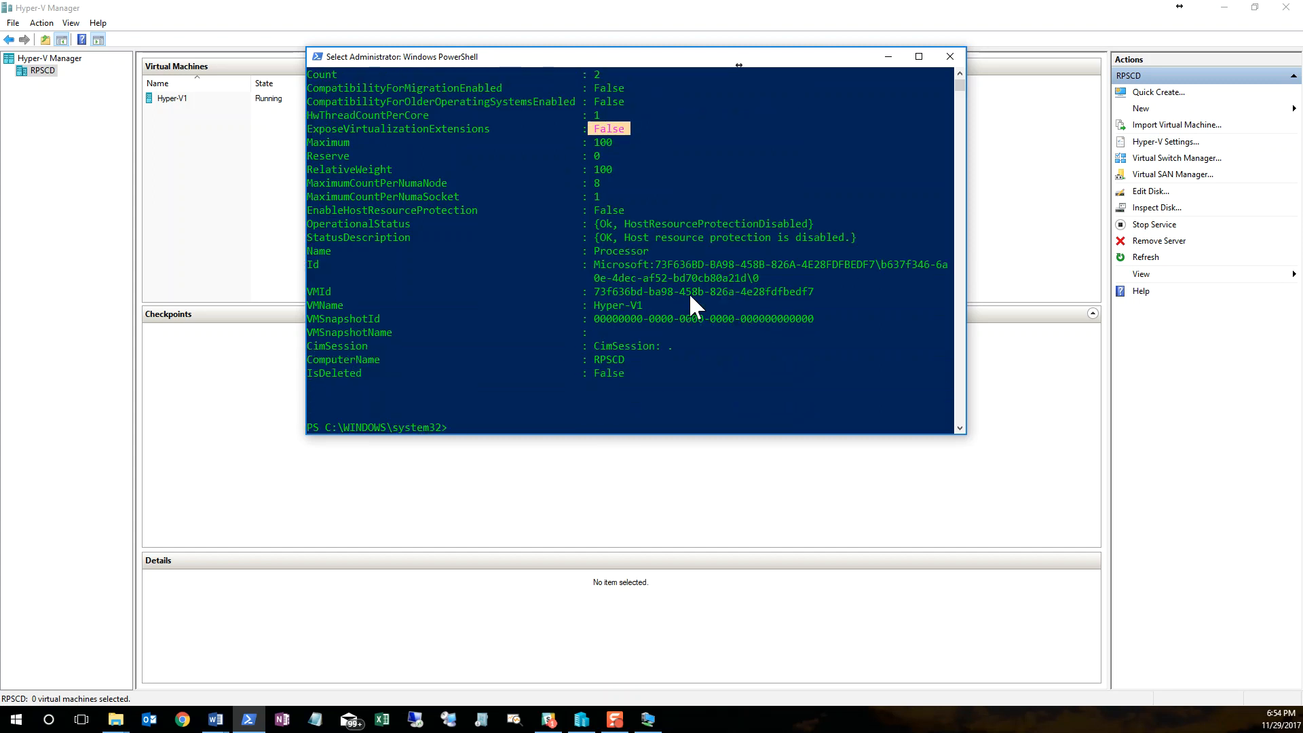
pyautogui.scroll(1, 687, 292)
pyautogui.scroll(-3, 687, 292)
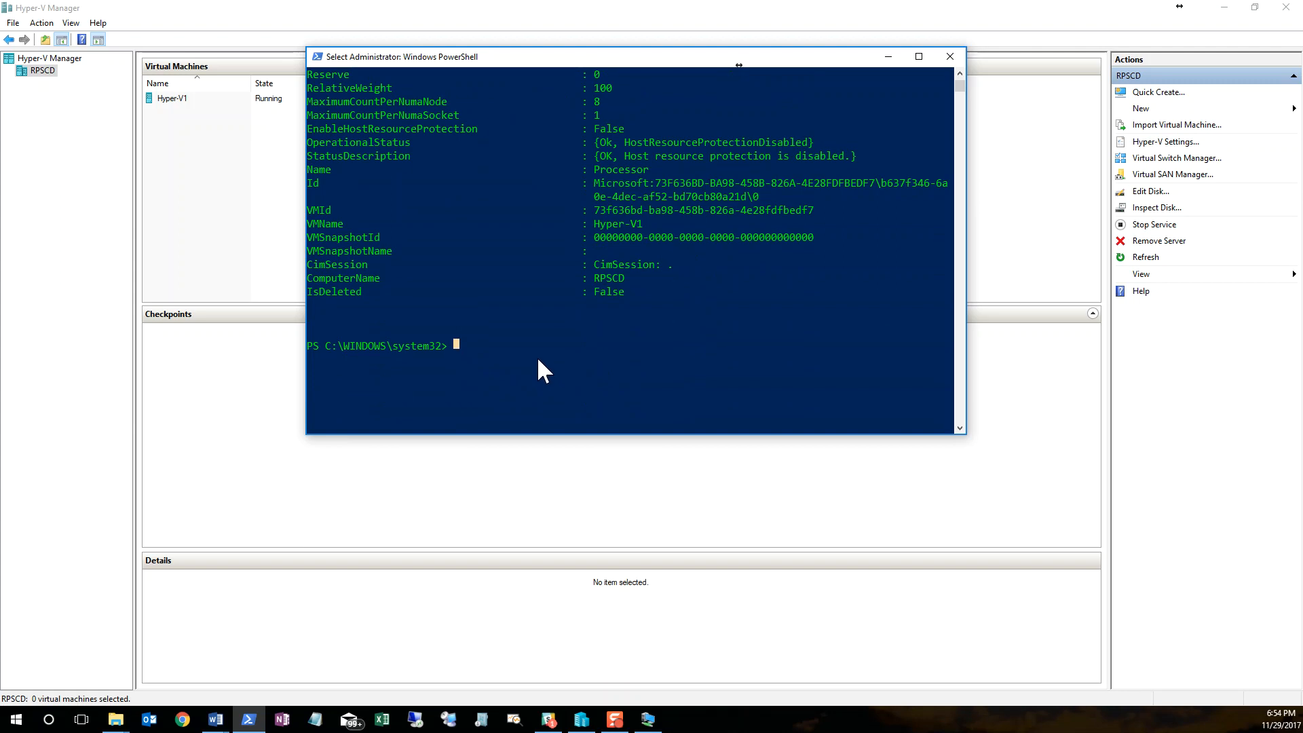
# Step: Try to enable nested virtualization by running Set-VMProcessor -VMName hyper-v1 -ExposeVirtualizationExtensions $true in PowerShell
pyautogui.write('set-vmproc')
pyautogui.press('Tab')
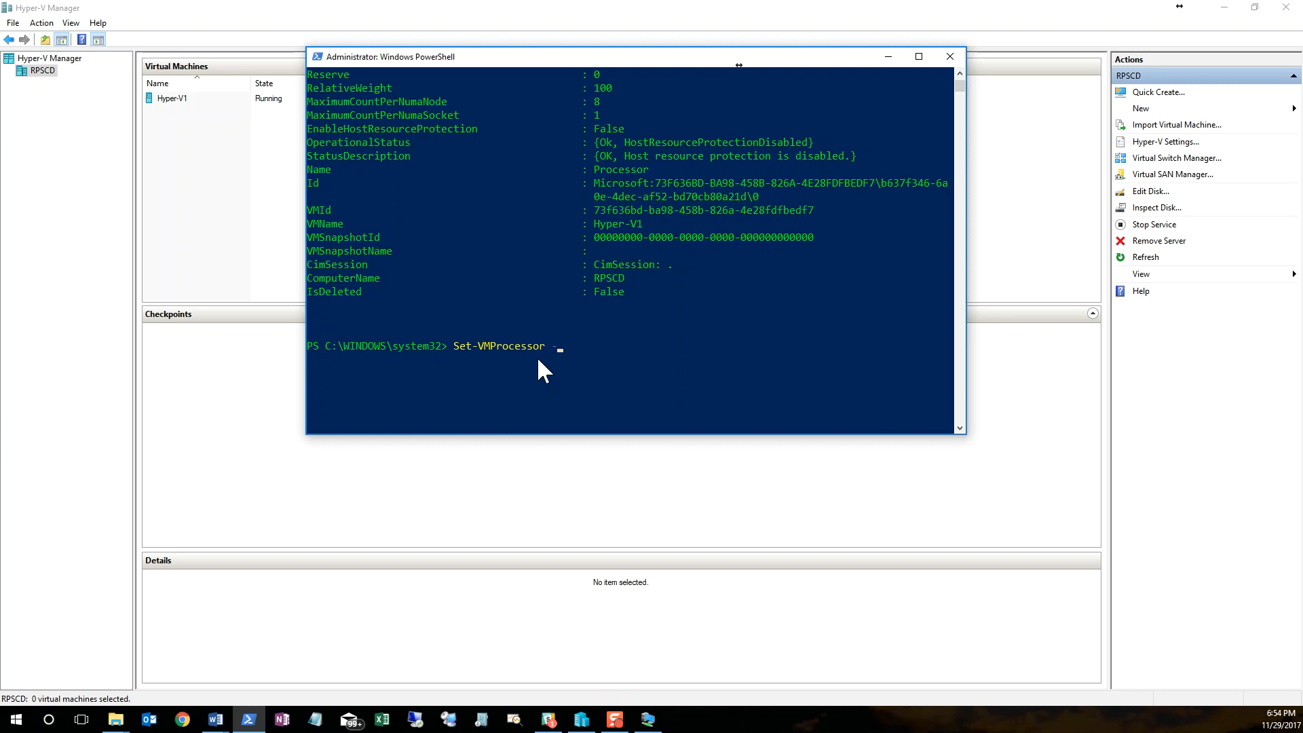
pyautogui.write('-v')
pyautogui.press('Tab')
pyautogui.write('hyper-v1 -exposev')
pyautogui.press('Tab')
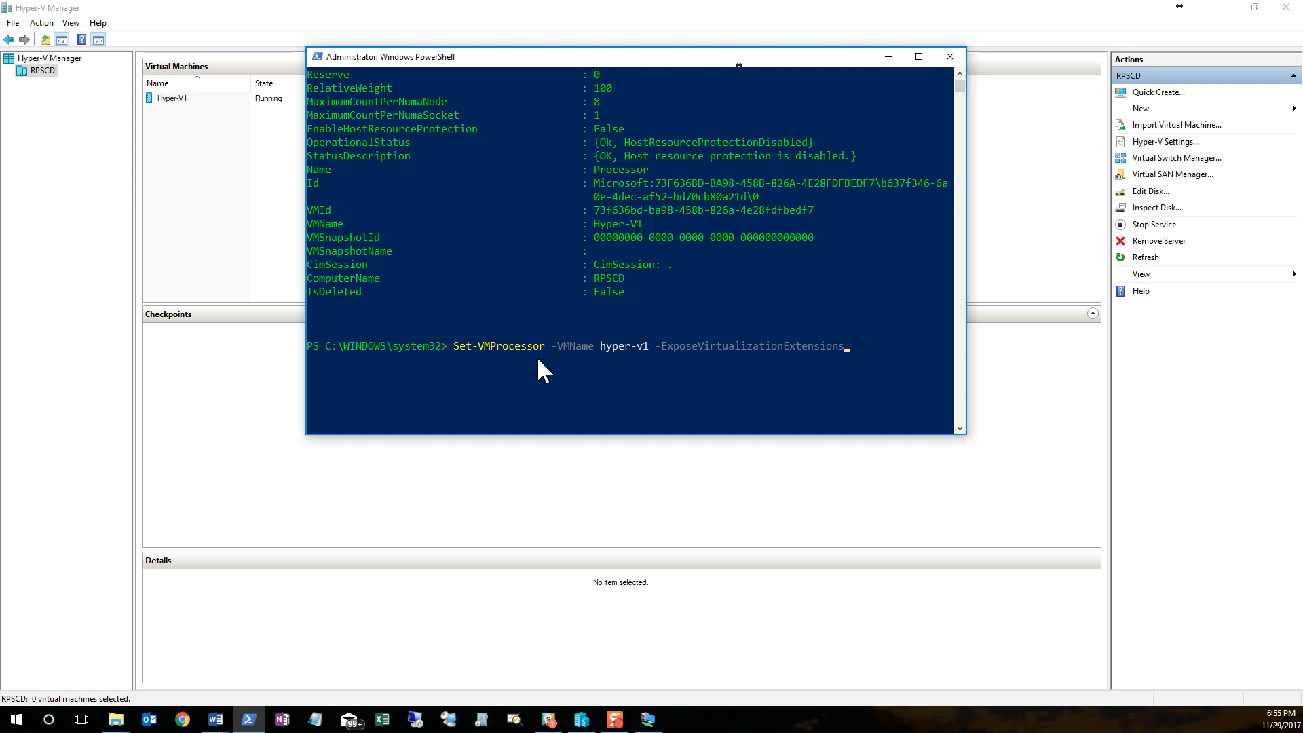
pyautogui.write('$true')
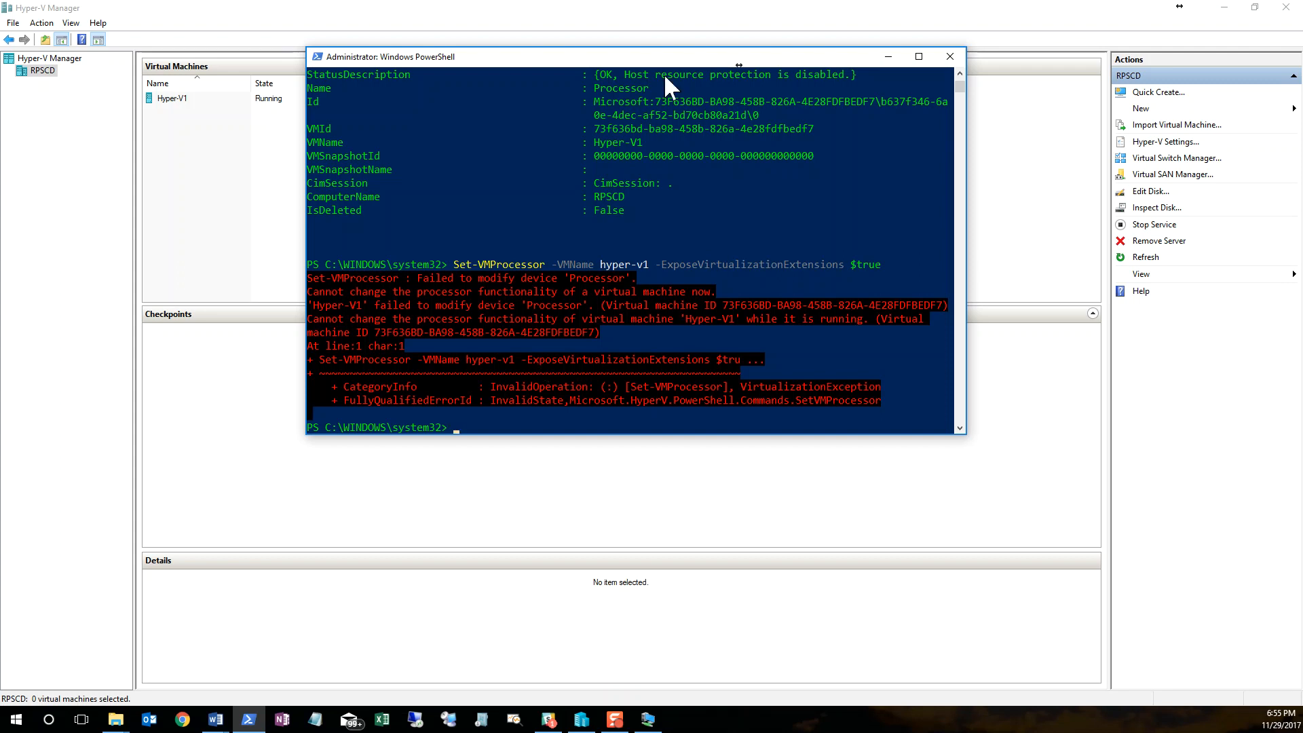
# Step: Minimize PowerShell and shut down the Hyper-V1 virtual machine from Hyper-V Manager
pyautogui.click(888, 57)
pyautogui.click(328, 102)
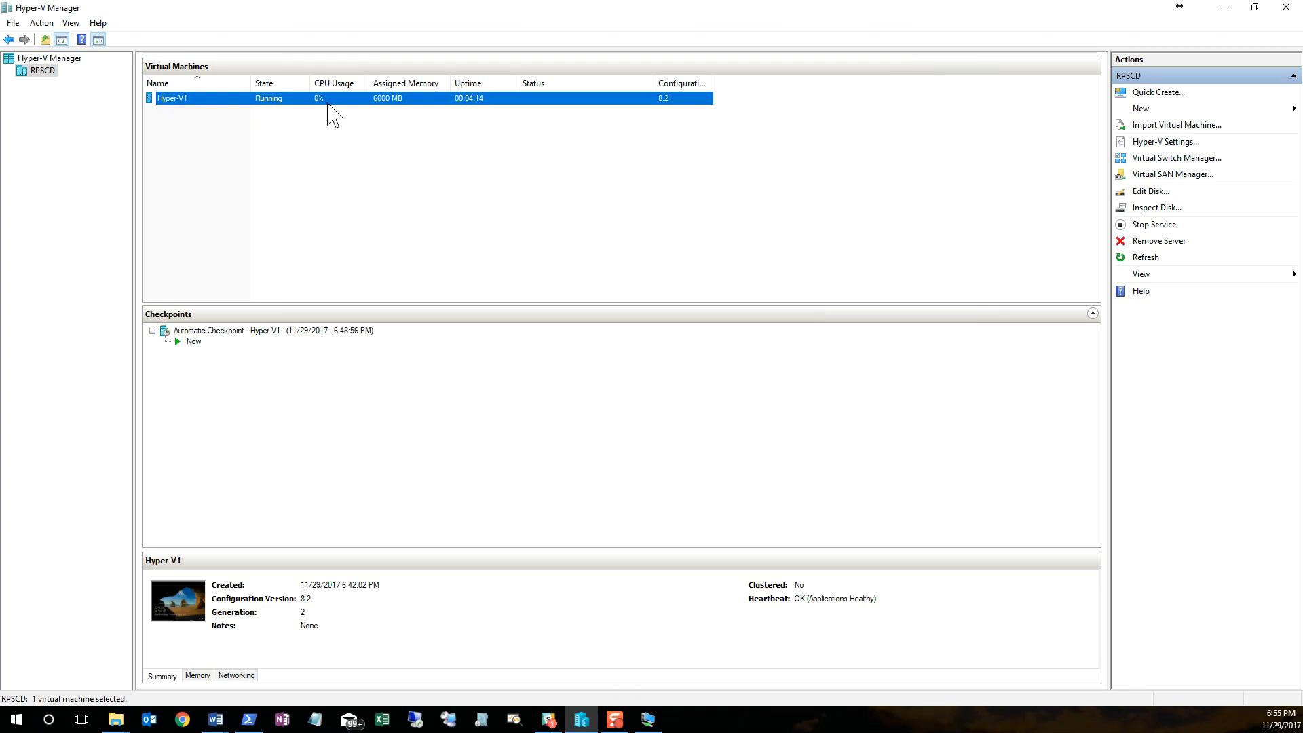
pyautogui.rightClick(327, 103)
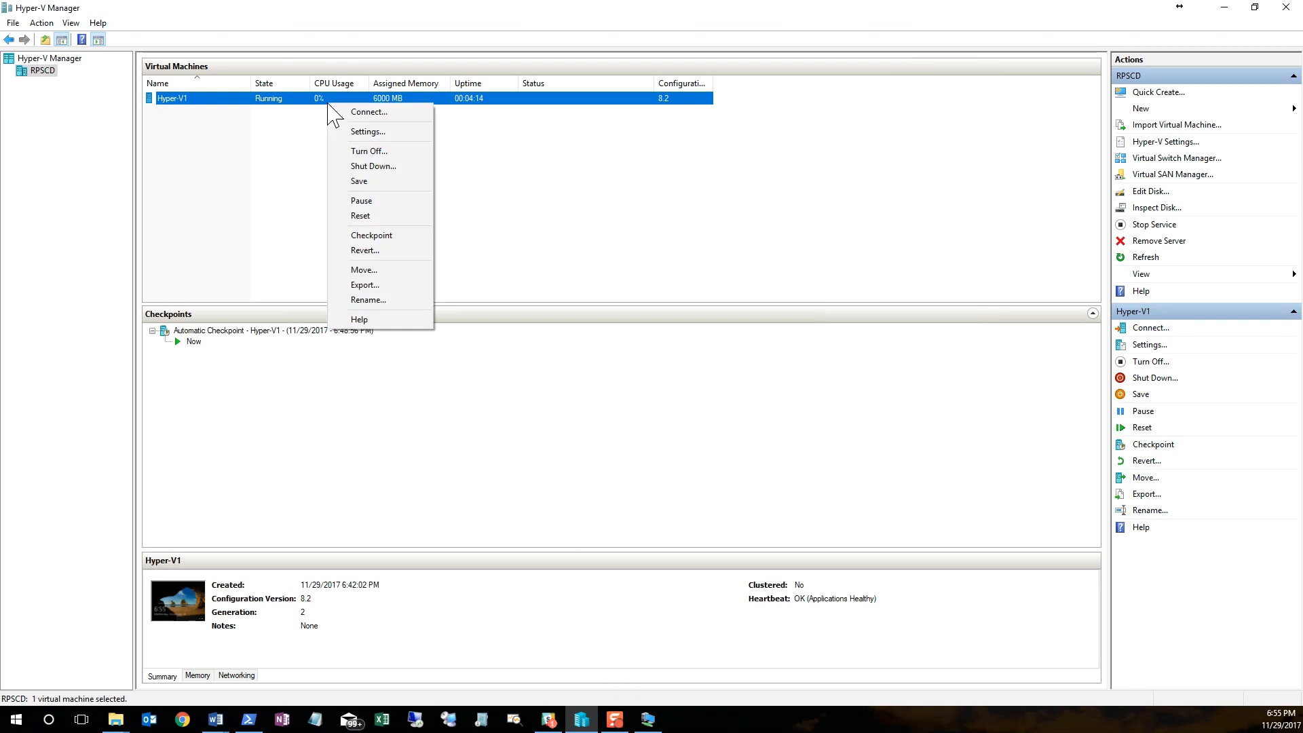
pyautogui.click(373, 168)
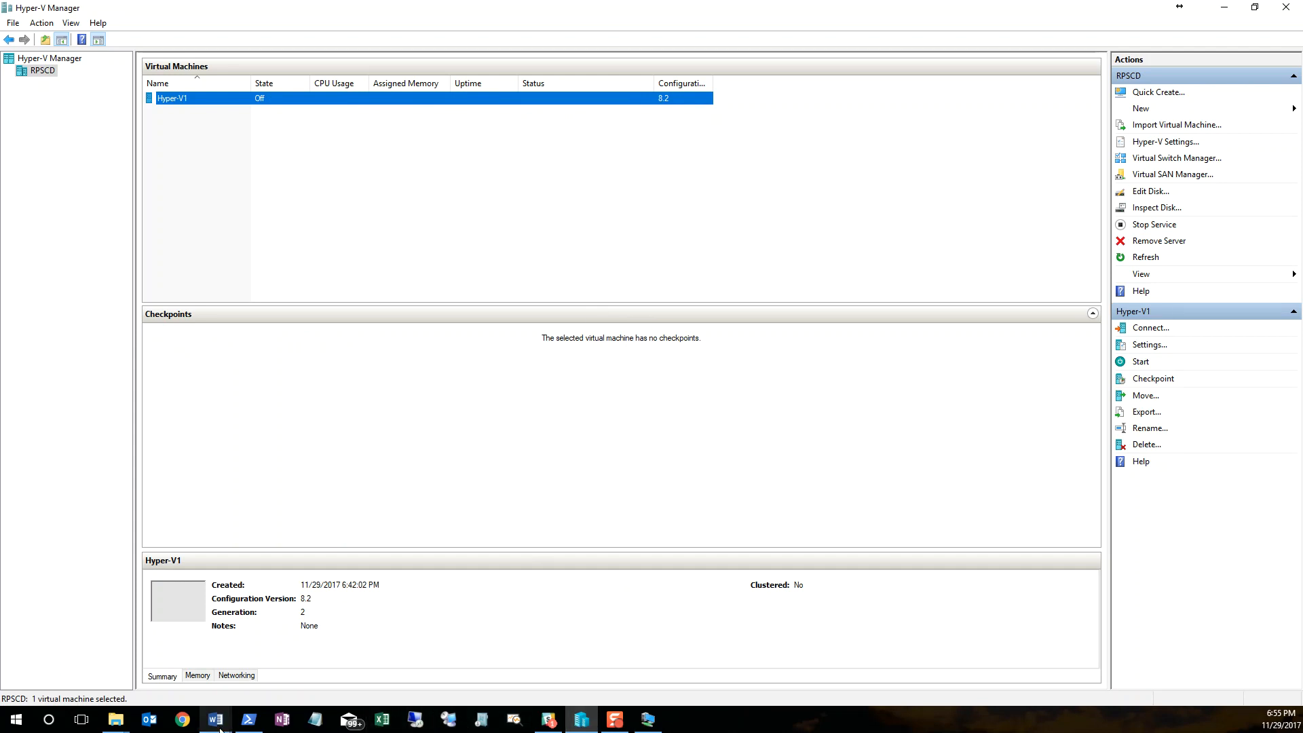
# Step: Return to PowerShell and rerun the Set-VMProcessor command that sets ExposeVirtualizationExtensions to $true for hyper-v1
pyautogui.click(248, 719)
pyautogui.click(644, 413)
pyautogui.press('Up')
pyautogui.press('Return')
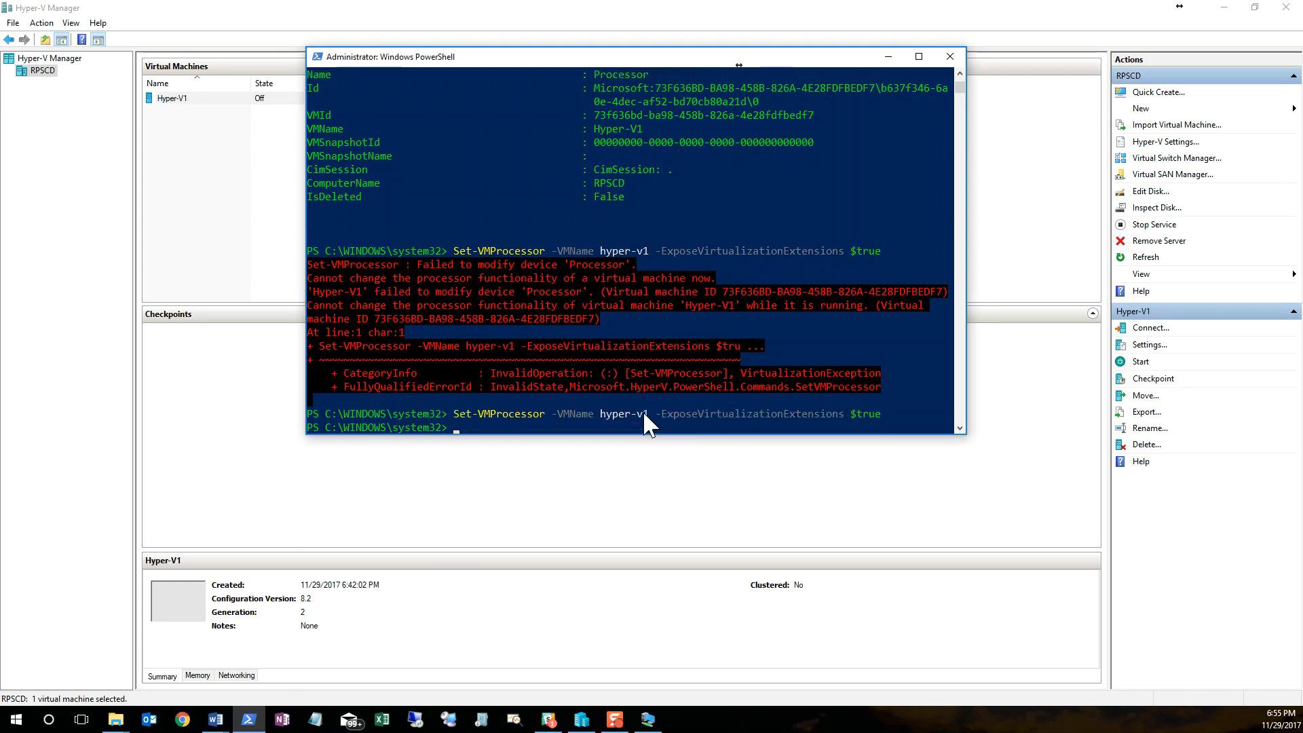
# Step: Rerun Get-VMProcessor -VMName hyper-v1 | fl * and check the ExposeVirtualizationExtensions property in its output
pyautogui.press('Up')
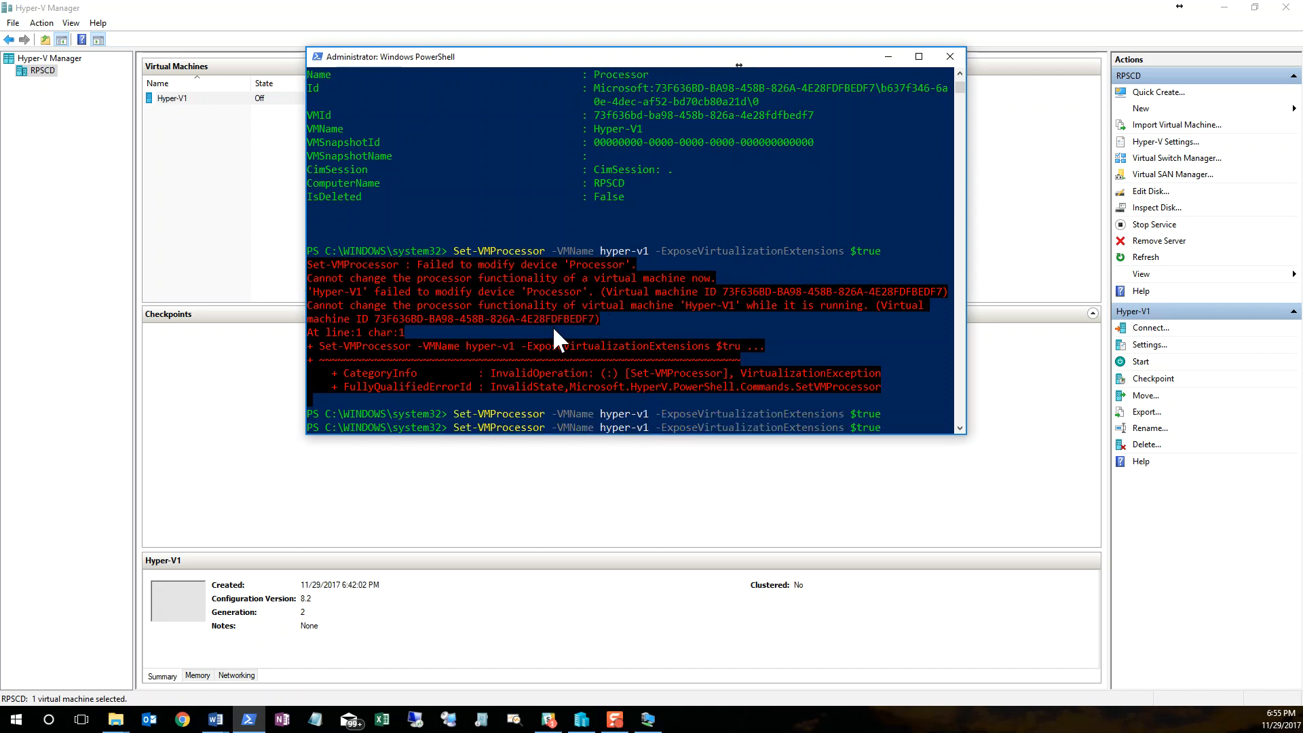
pyautogui.press('Up')
pyautogui.press('Return')
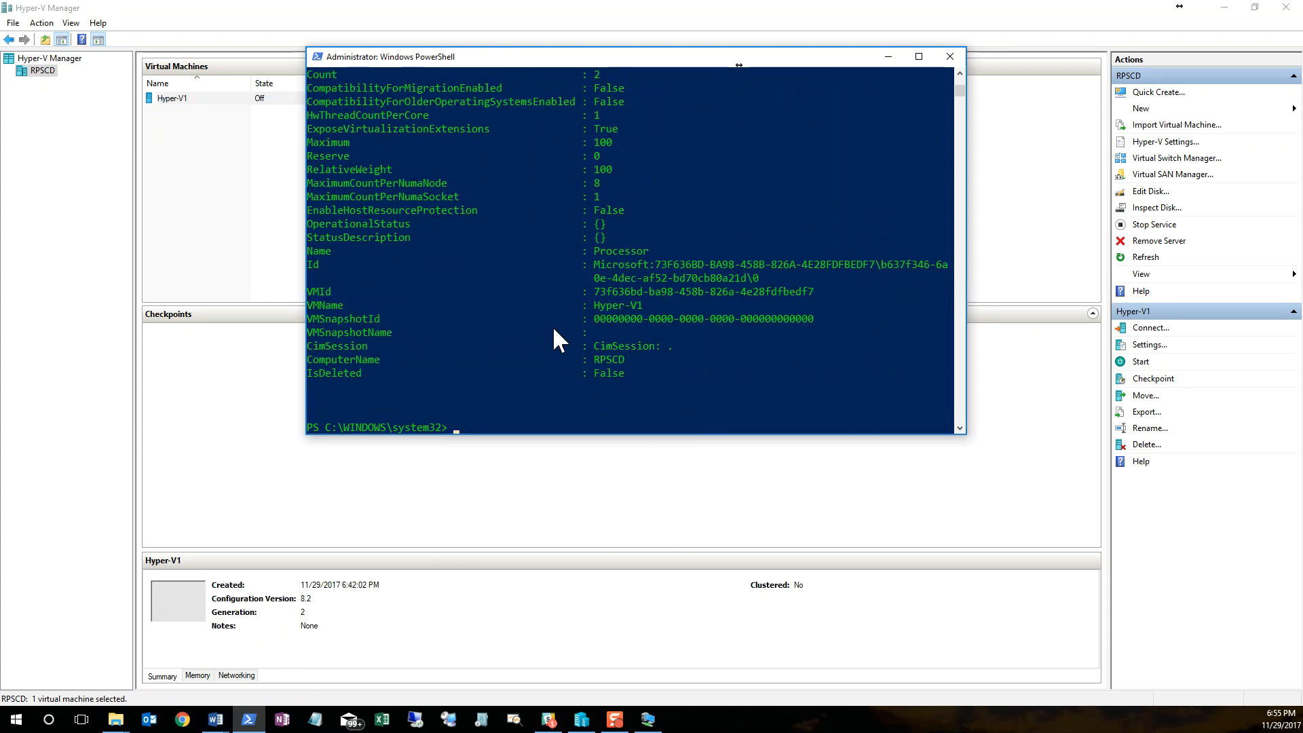
pyautogui.scroll(3, 379, 184)
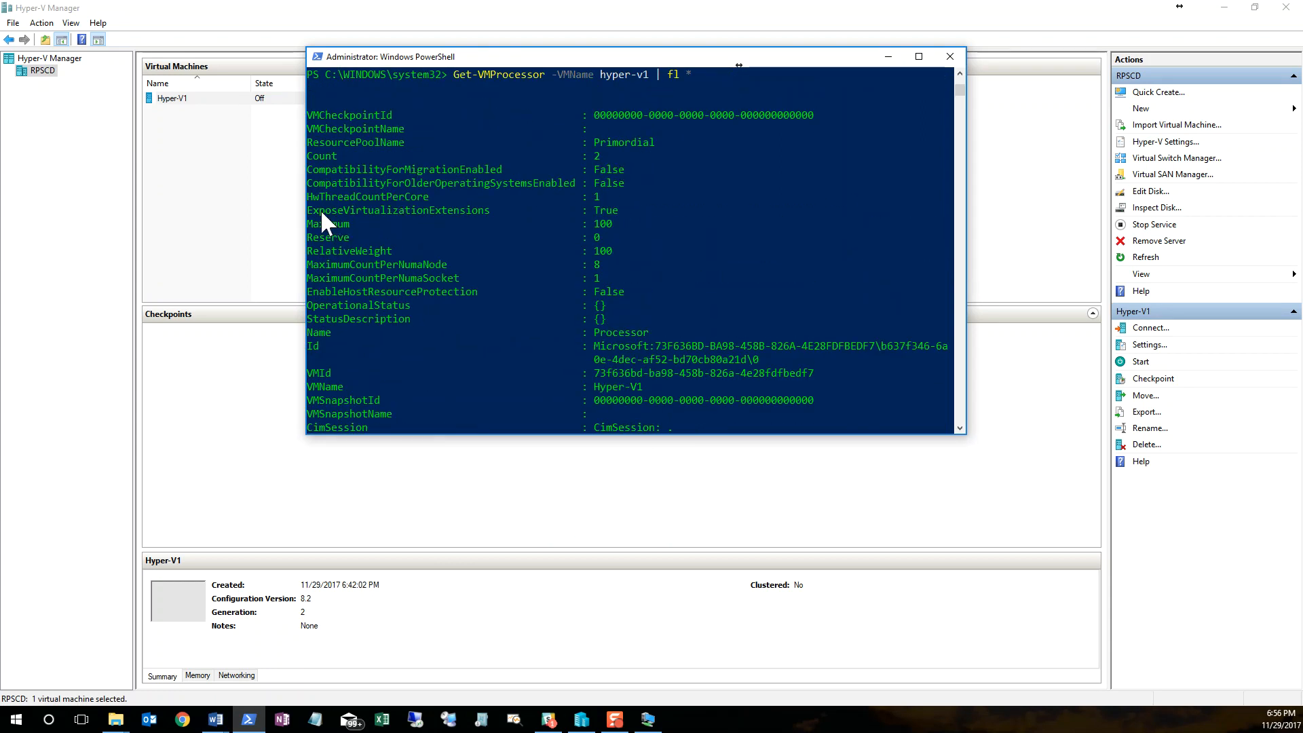
pyautogui.moveTo(308, 209); pyautogui.dragTo(605, 209)
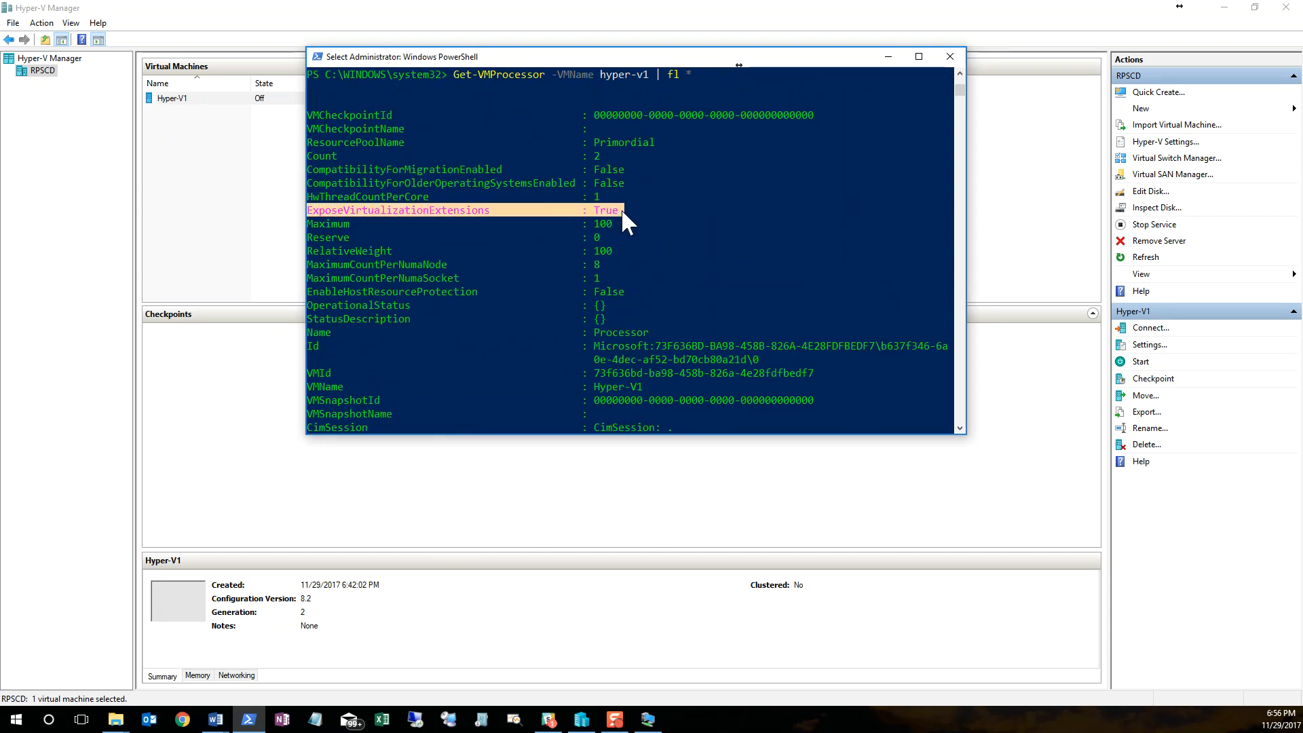
# Step: Minimize PowerShell, start the Hyper-V1 virtual machine in Hyper-V Manager and connect to it
pyautogui.click(887, 56)
pyautogui.rightClick(412, 99)
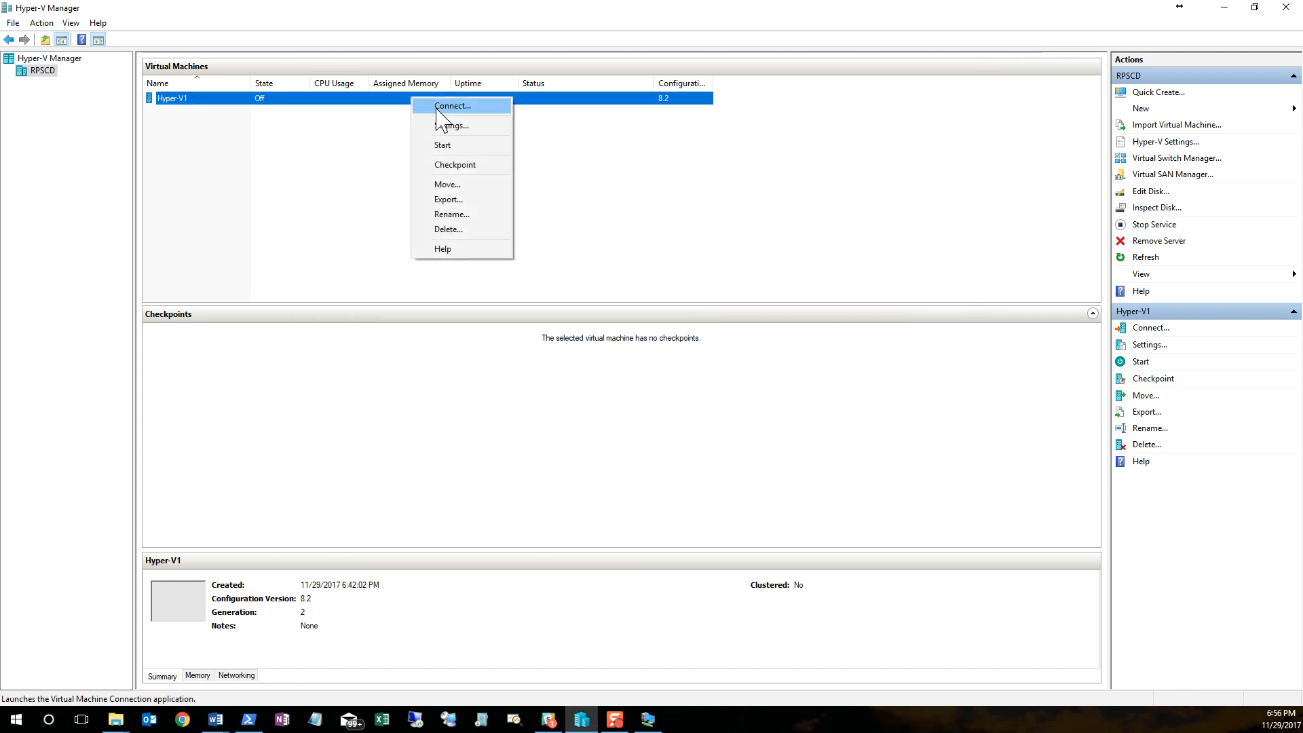
pyautogui.click(447, 145)
pyautogui.click(1147, 331)
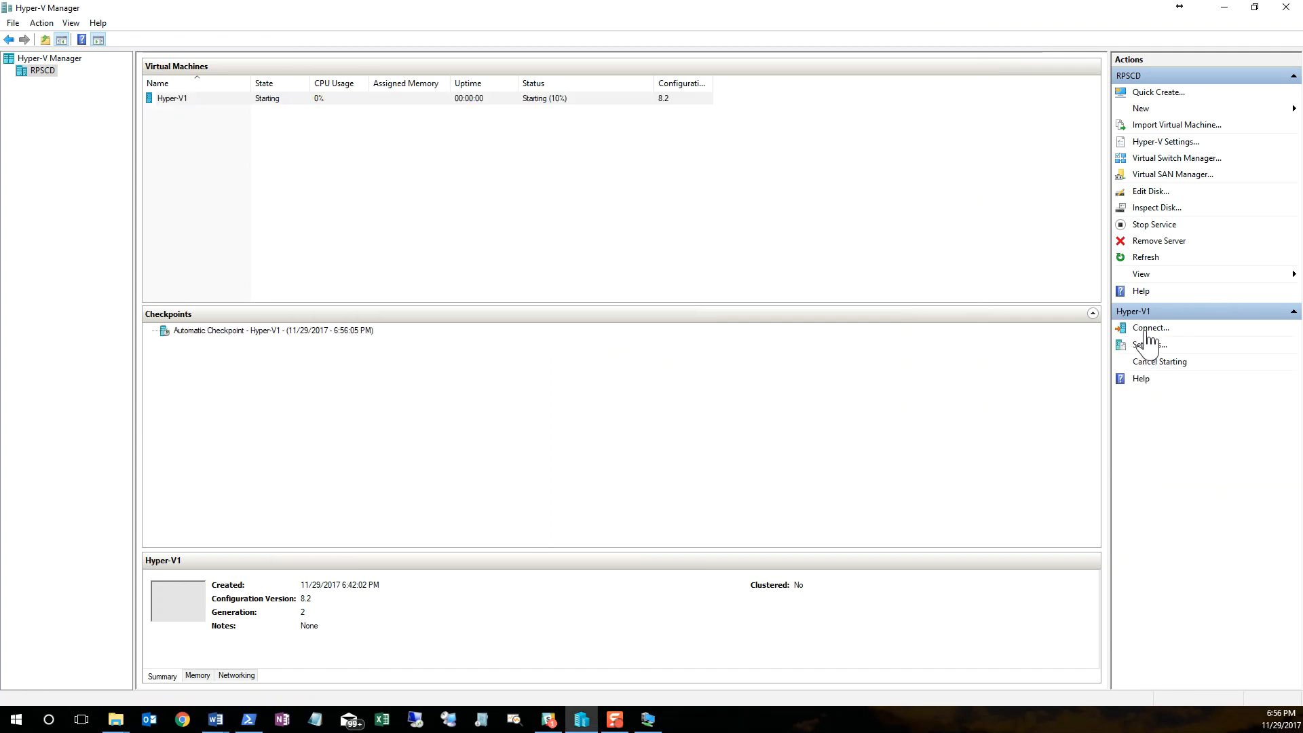
# Step: Reposition the oversized Hyper-V1 connection window, reopen the connection from the virtual machine list and adjust its window size
pyautogui.moveTo(171, 87); pyautogui.dragTo(416, 112)
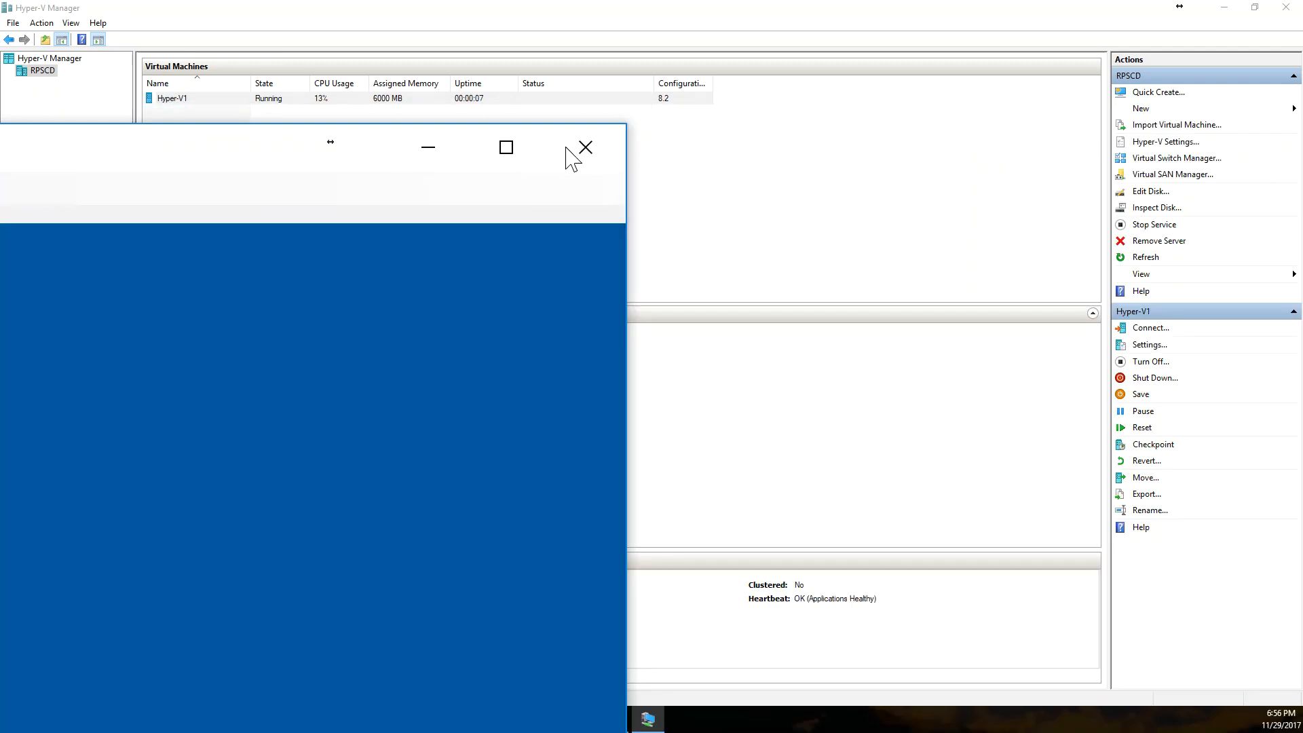
pyautogui.click(582, 146)
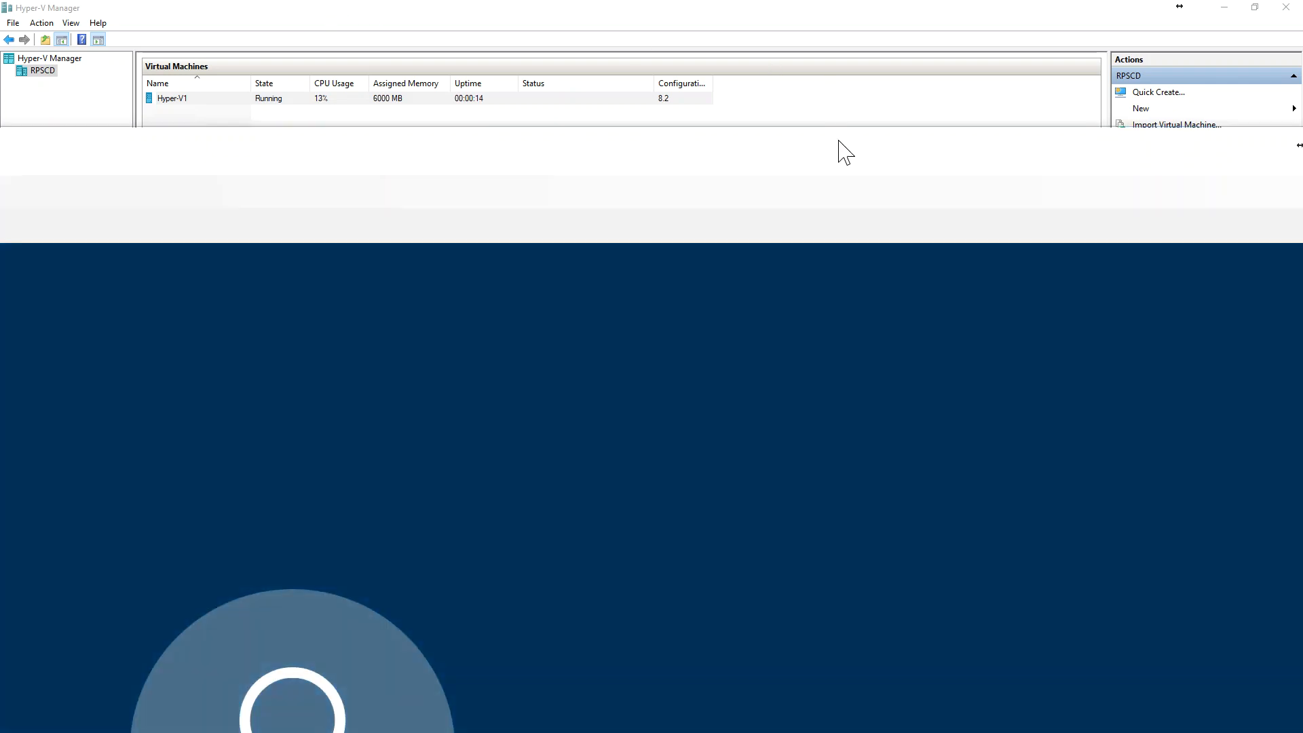
pyautogui.moveTo(838, 141); pyautogui.dragTo(891, 1)
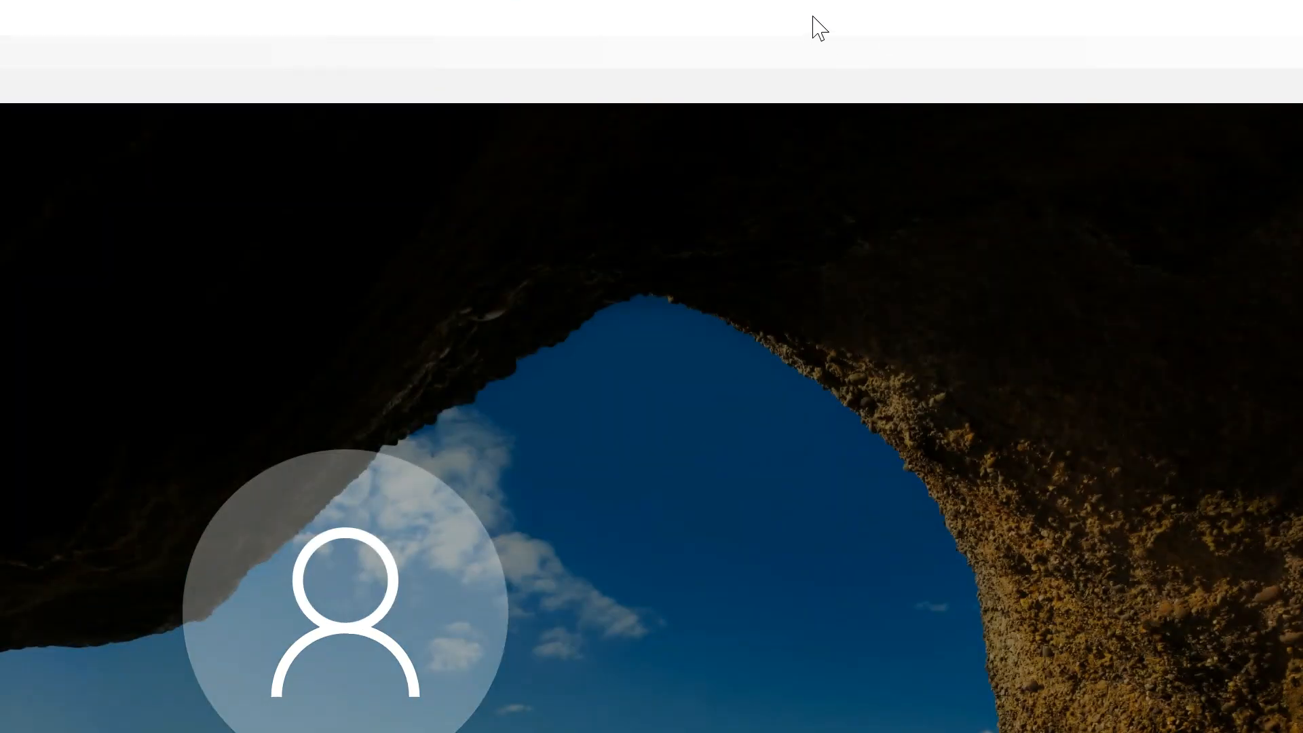
pyautogui.moveTo(167, 7); pyautogui.dragTo(807, 15)
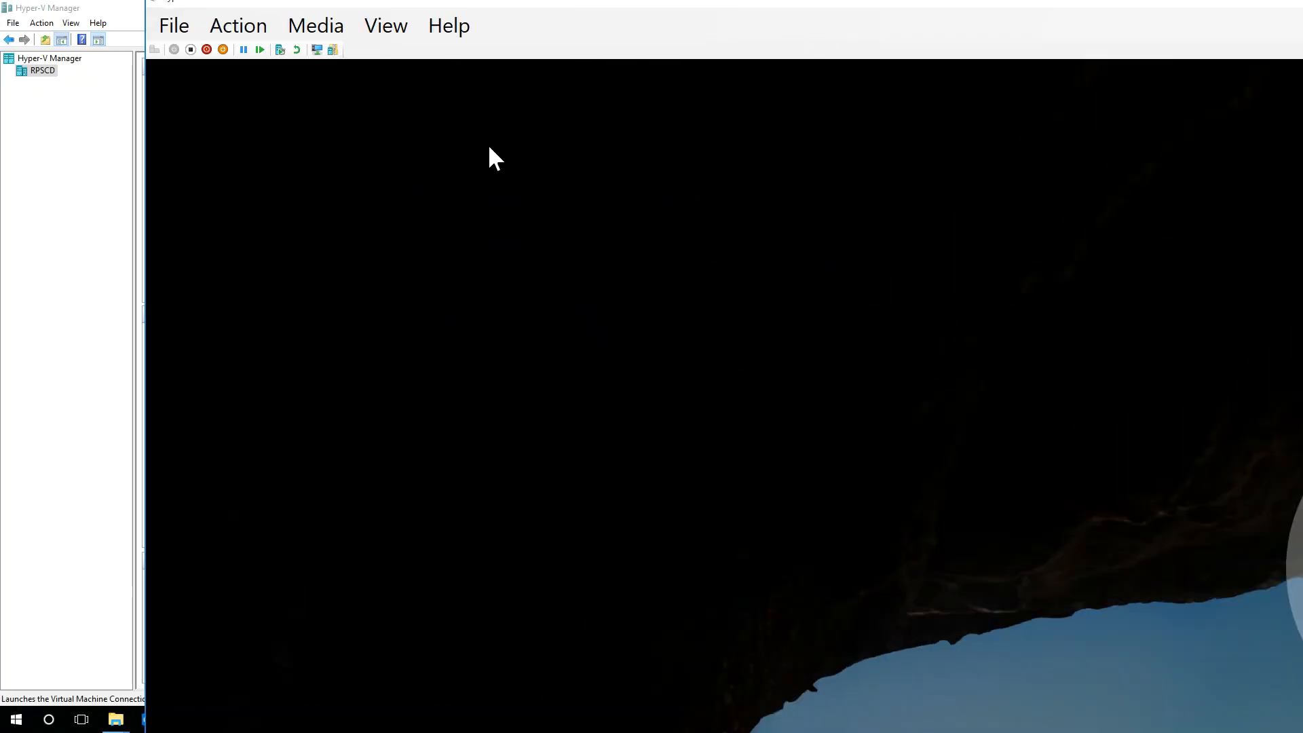
pyautogui.moveTo(1207, 3); pyautogui.dragTo(434, 249)
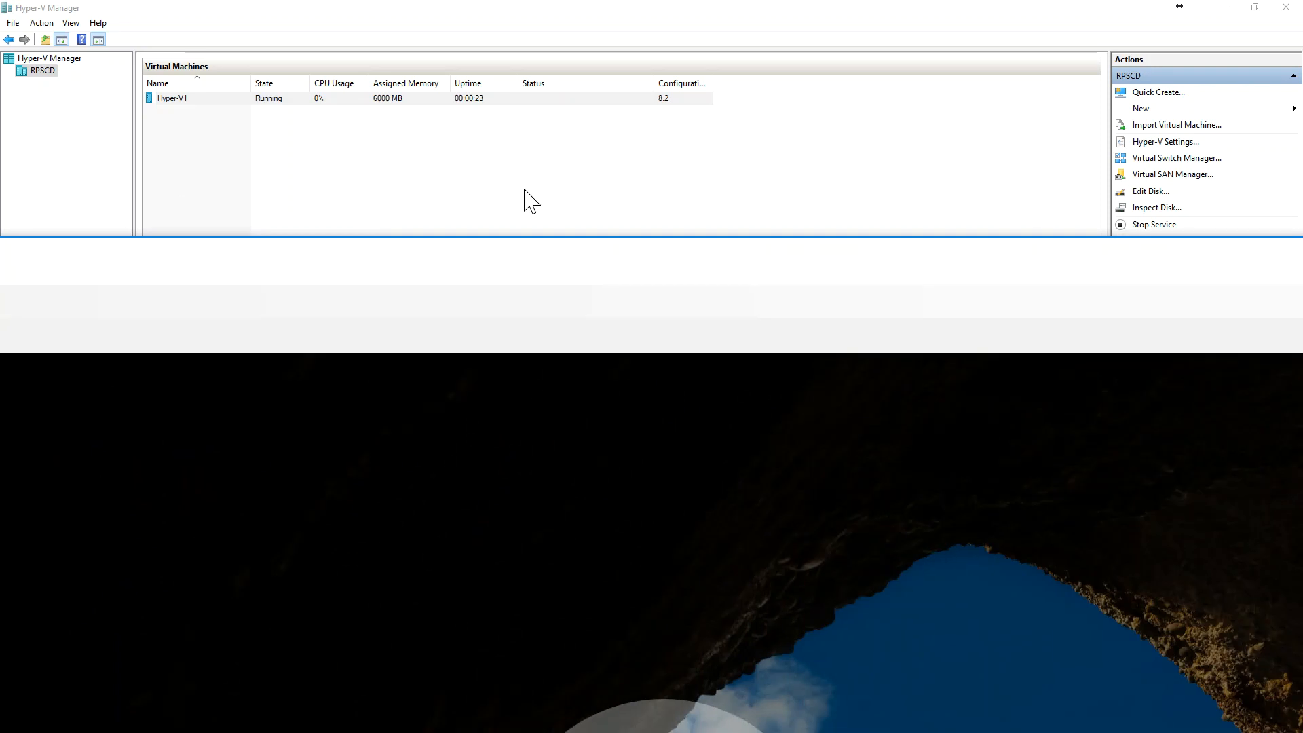
pyautogui.moveTo(715, 255); pyautogui.dragTo(175, 182)
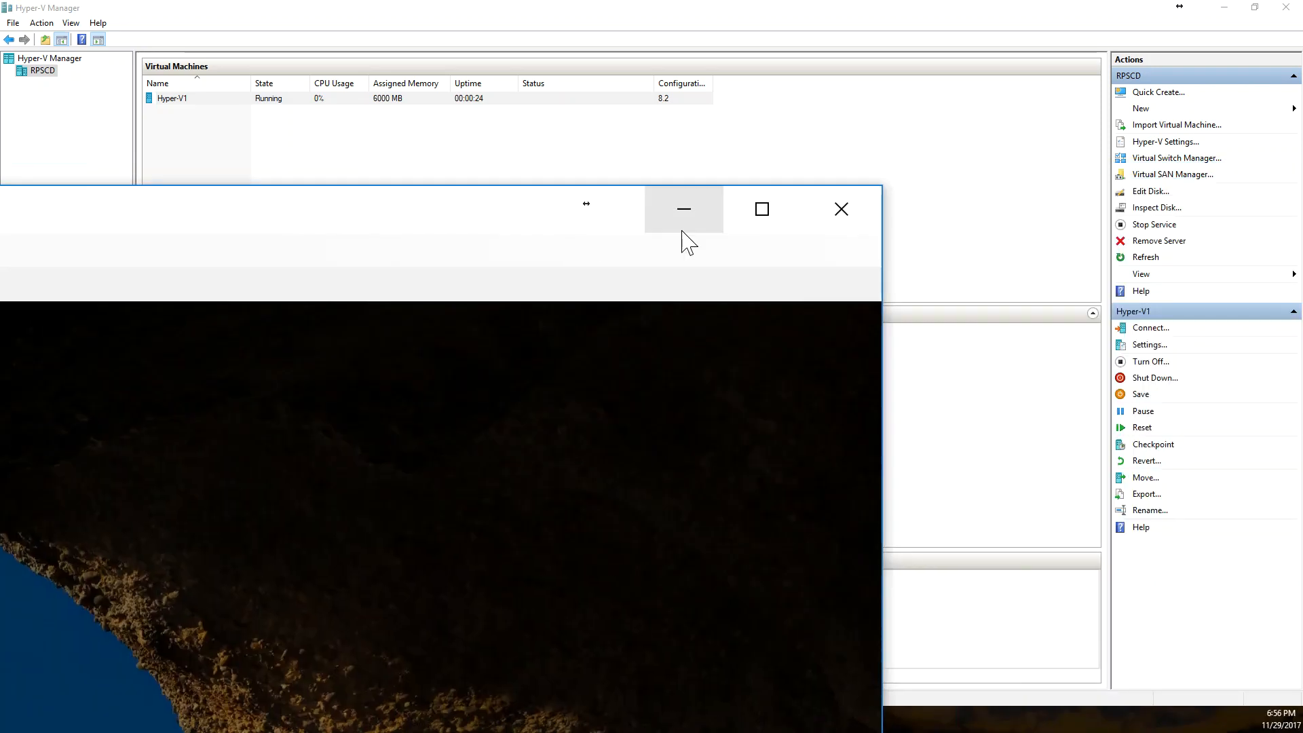
pyautogui.click(745, 224)
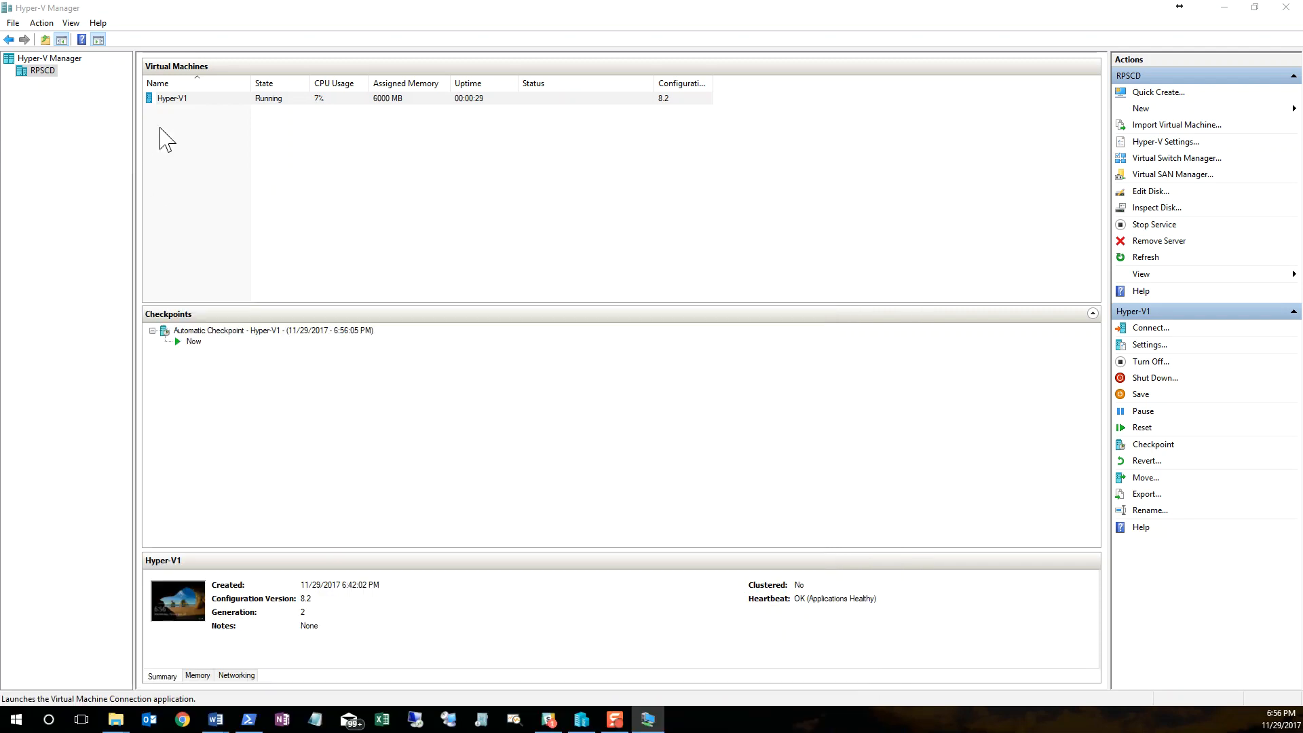
pyautogui.doubleClick(169, 99)
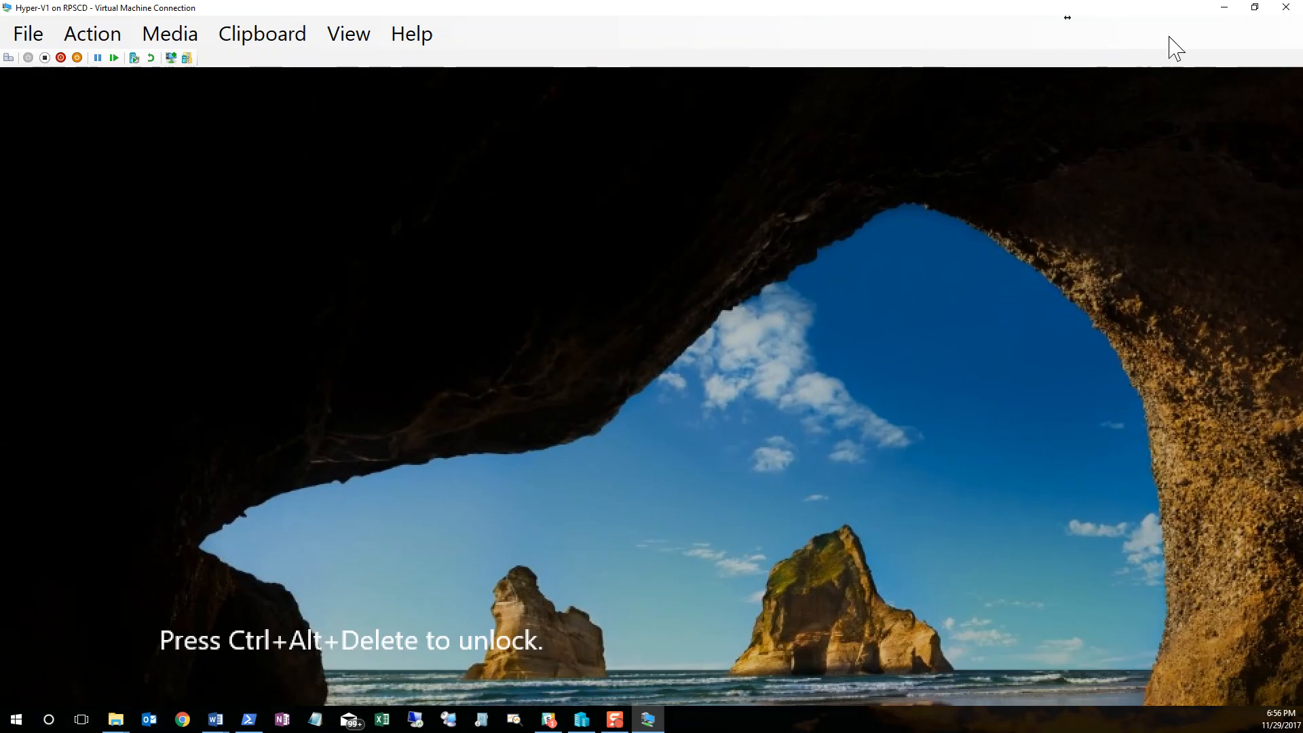
pyautogui.click(1254, 7)
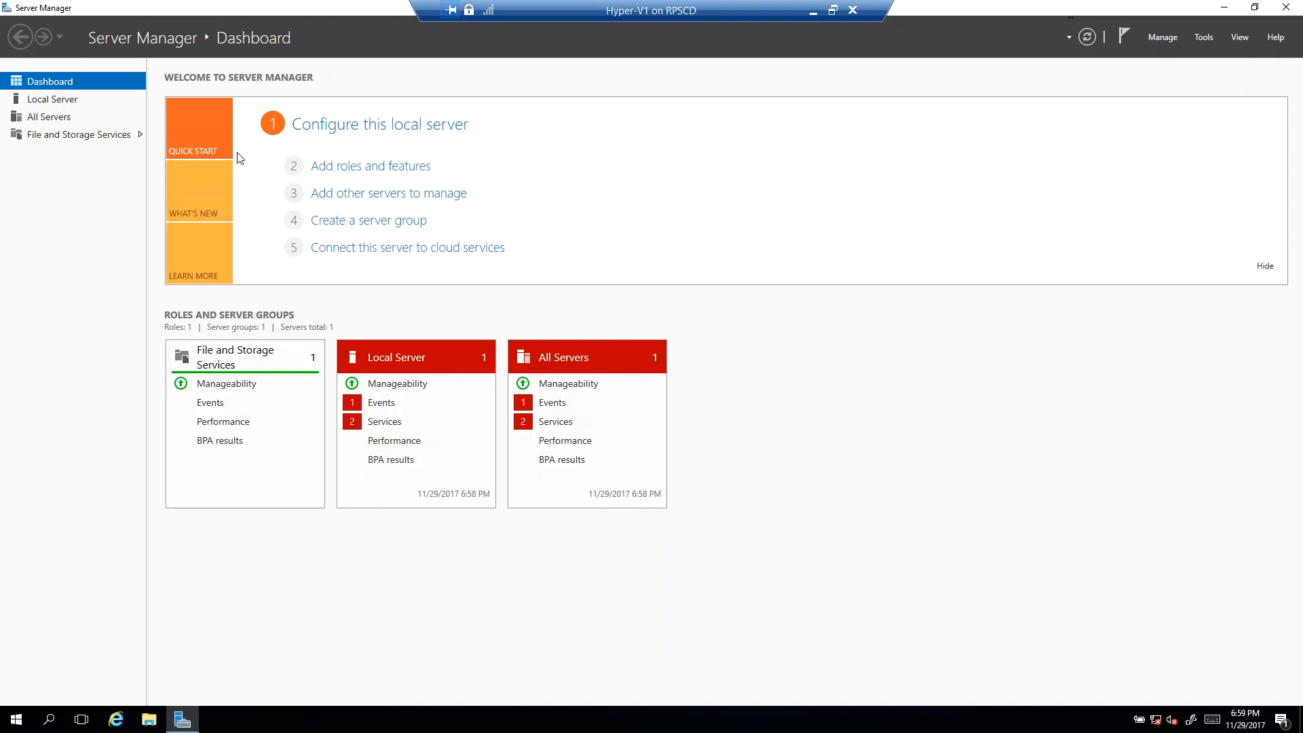
# Step: Begin adding roles with a role-based installation on the Hyper-V1 server and select the Hyper-V role
pyautogui.click(330, 173)
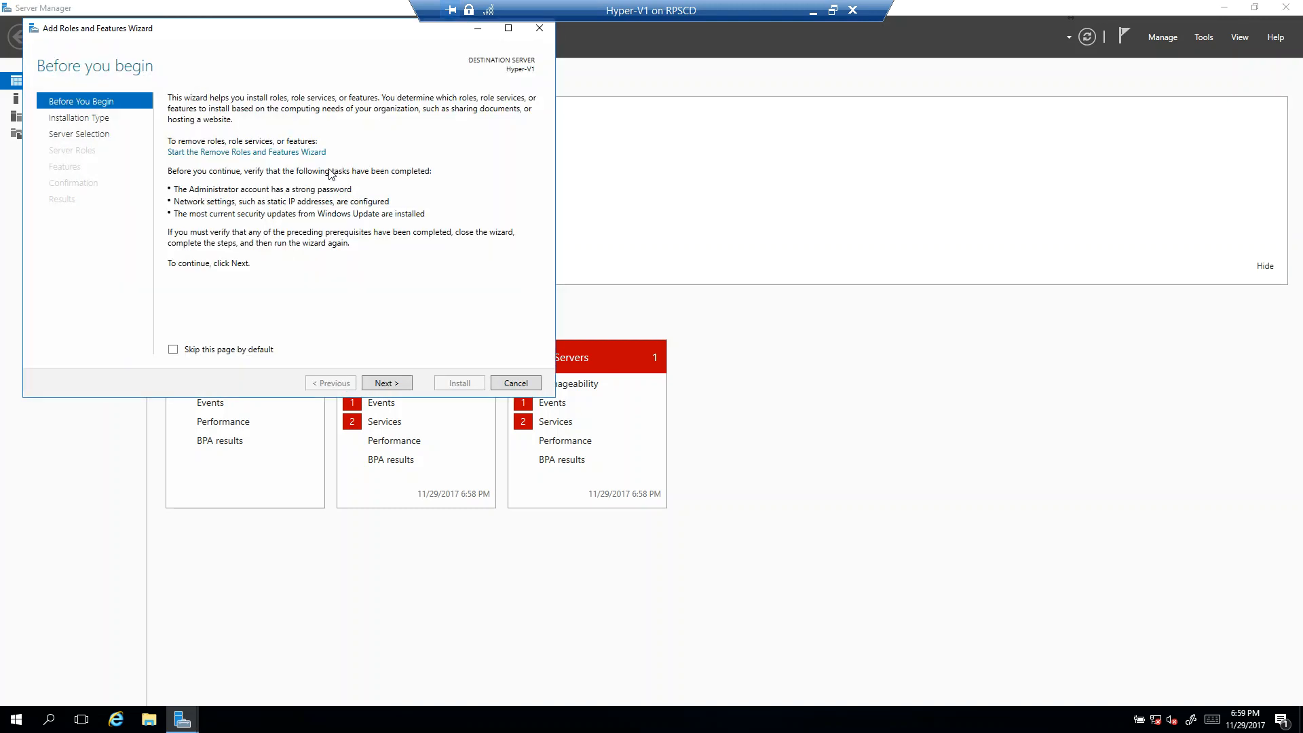
pyautogui.click(379, 384)
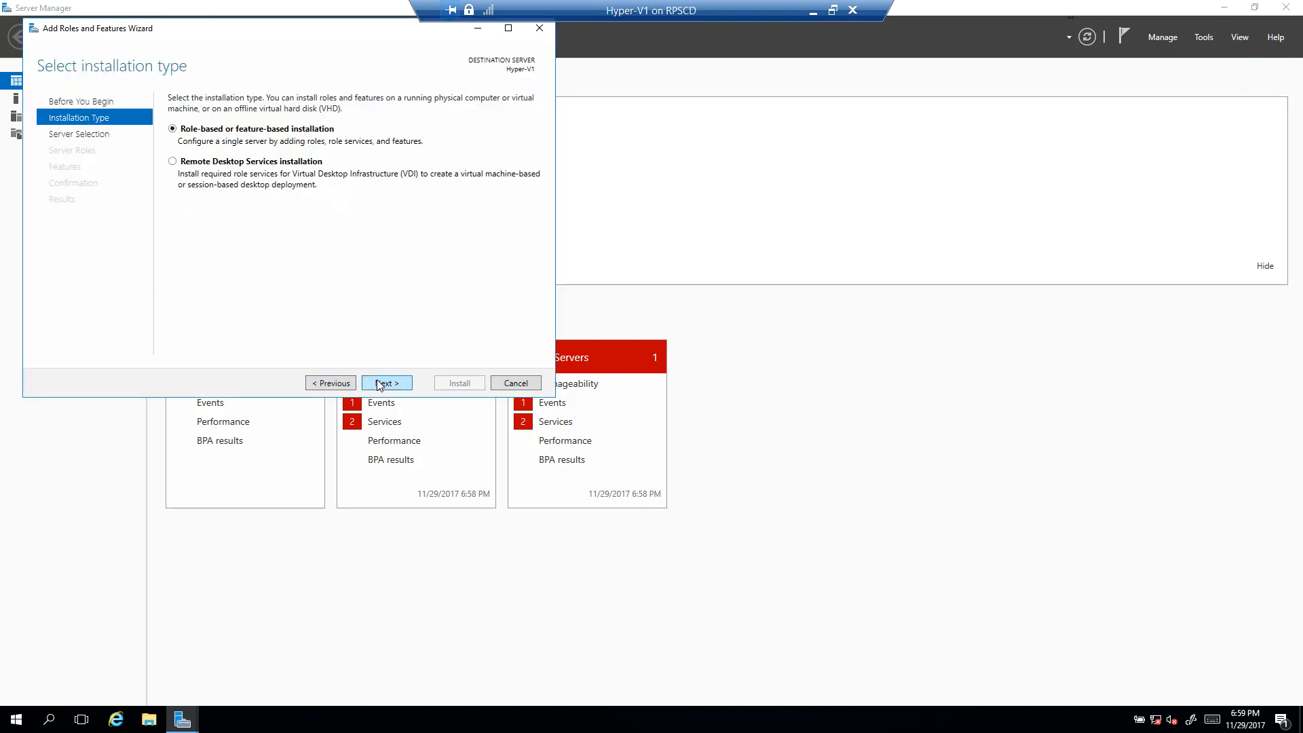
pyautogui.click(379, 384)
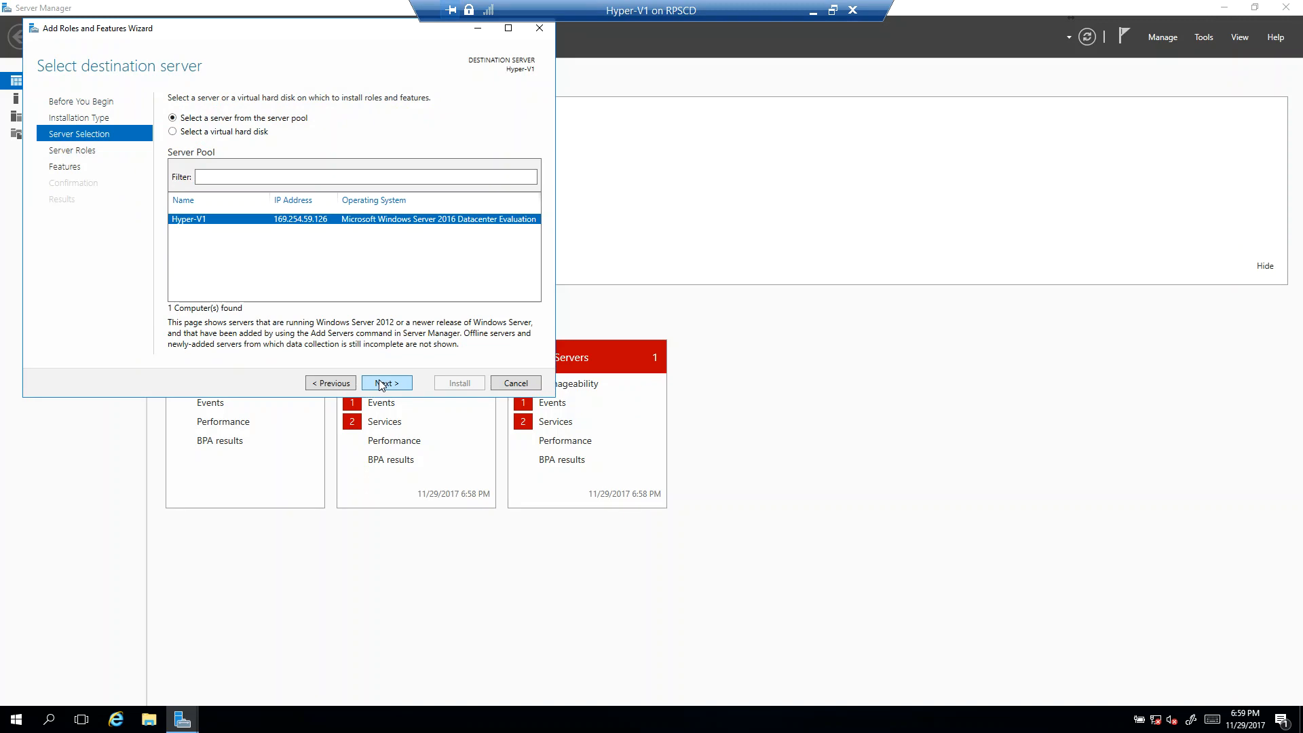
pyautogui.click(382, 386)
pyautogui.click(188, 259)
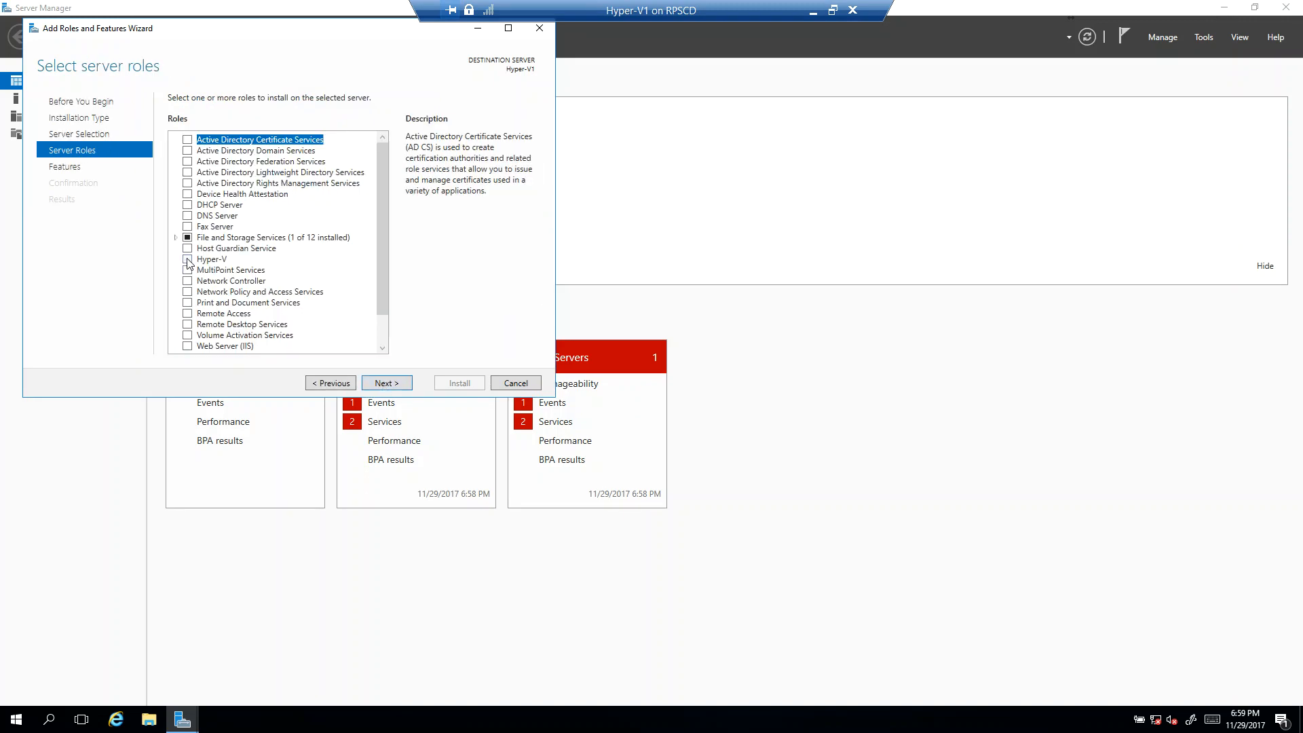
pyautogui.click(330, 321)
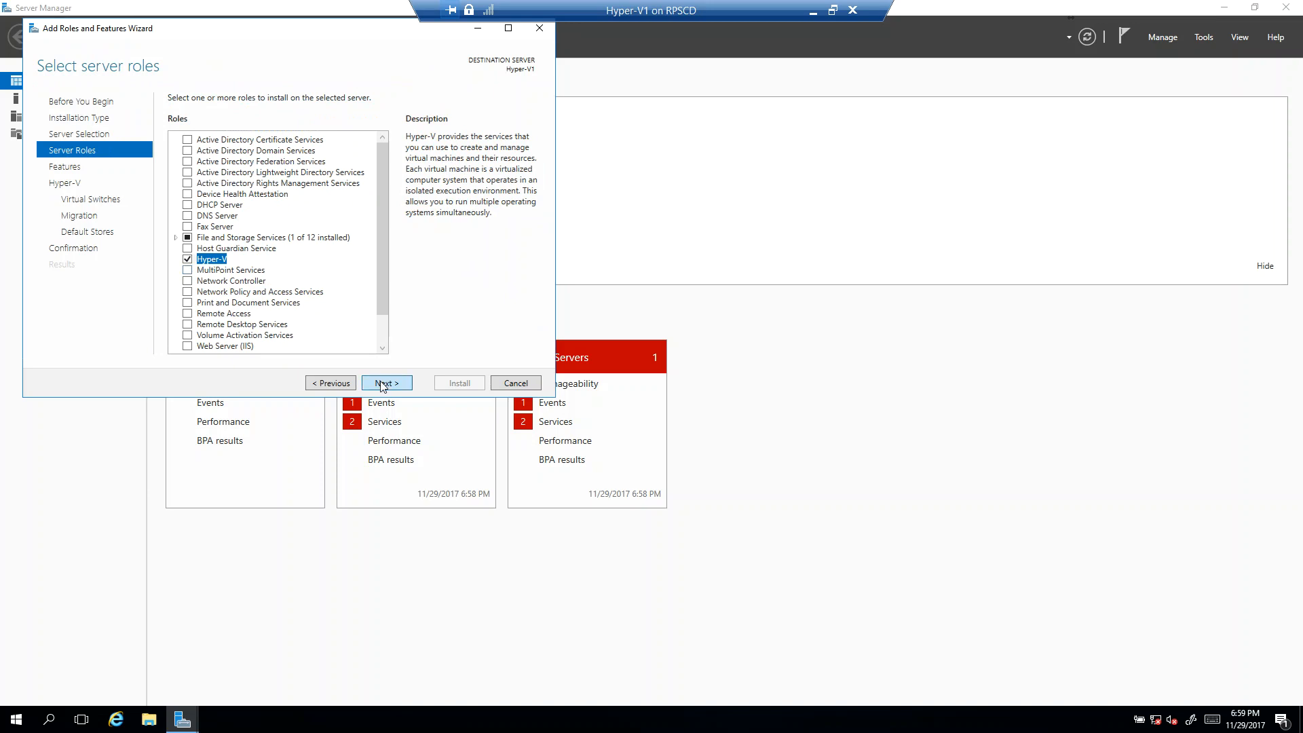
# Step: Keep the default features, virtual switch and migration settings and advance the wizard to the Default Stores page
pyautogui.click(383, 384)
pyautogui.click(382, 384)
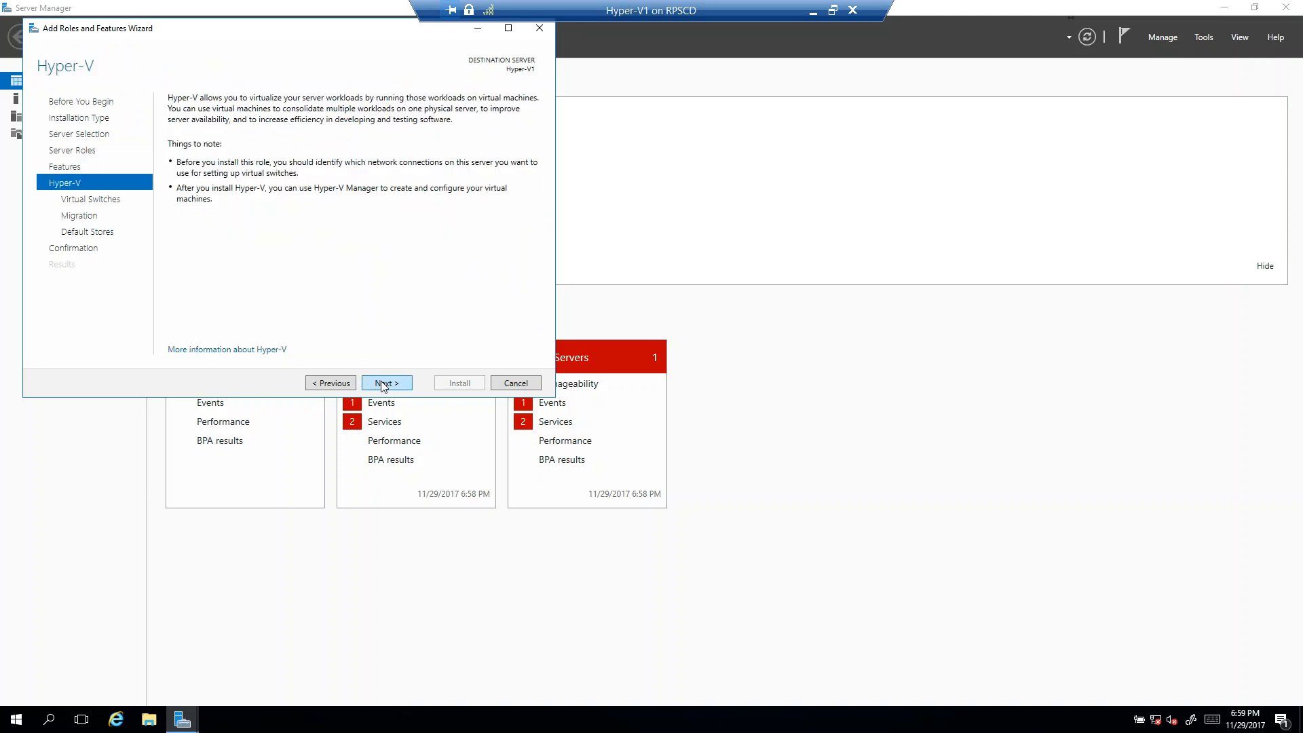
pyautogui.click(385, 385)
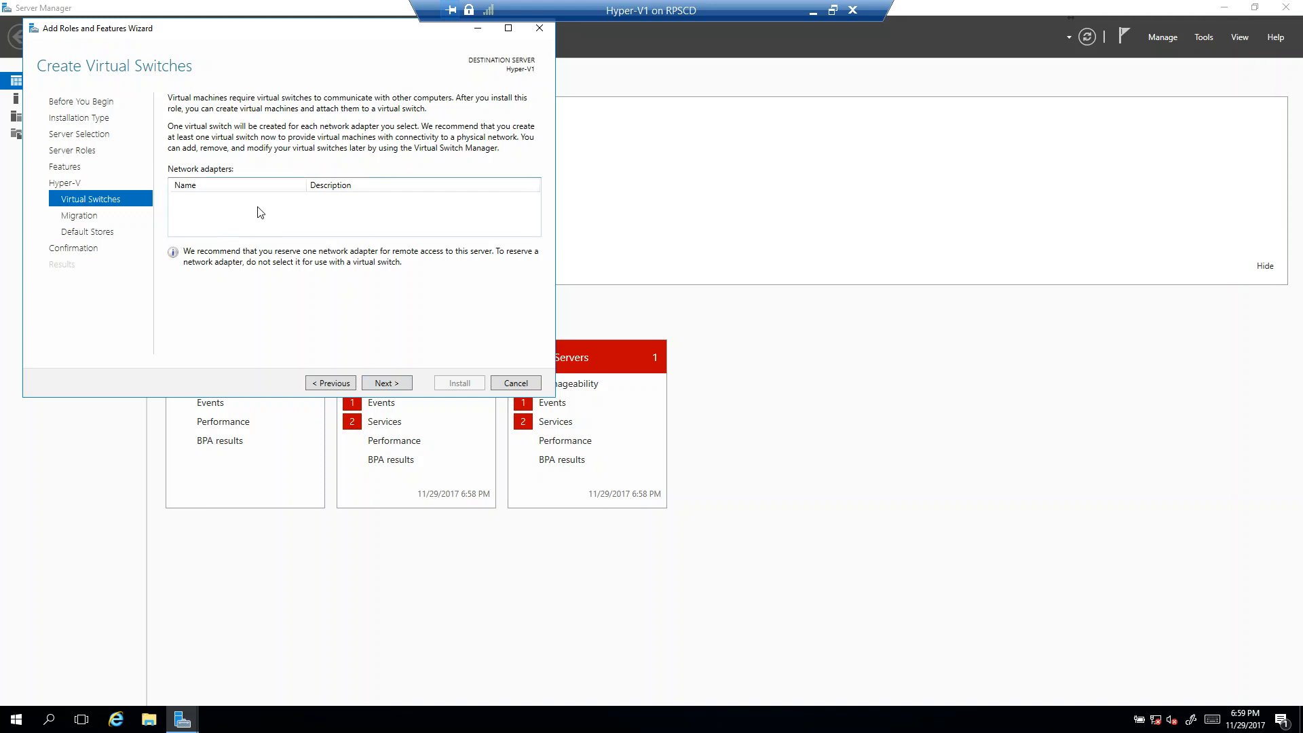
pyautogui.click(395, 386)
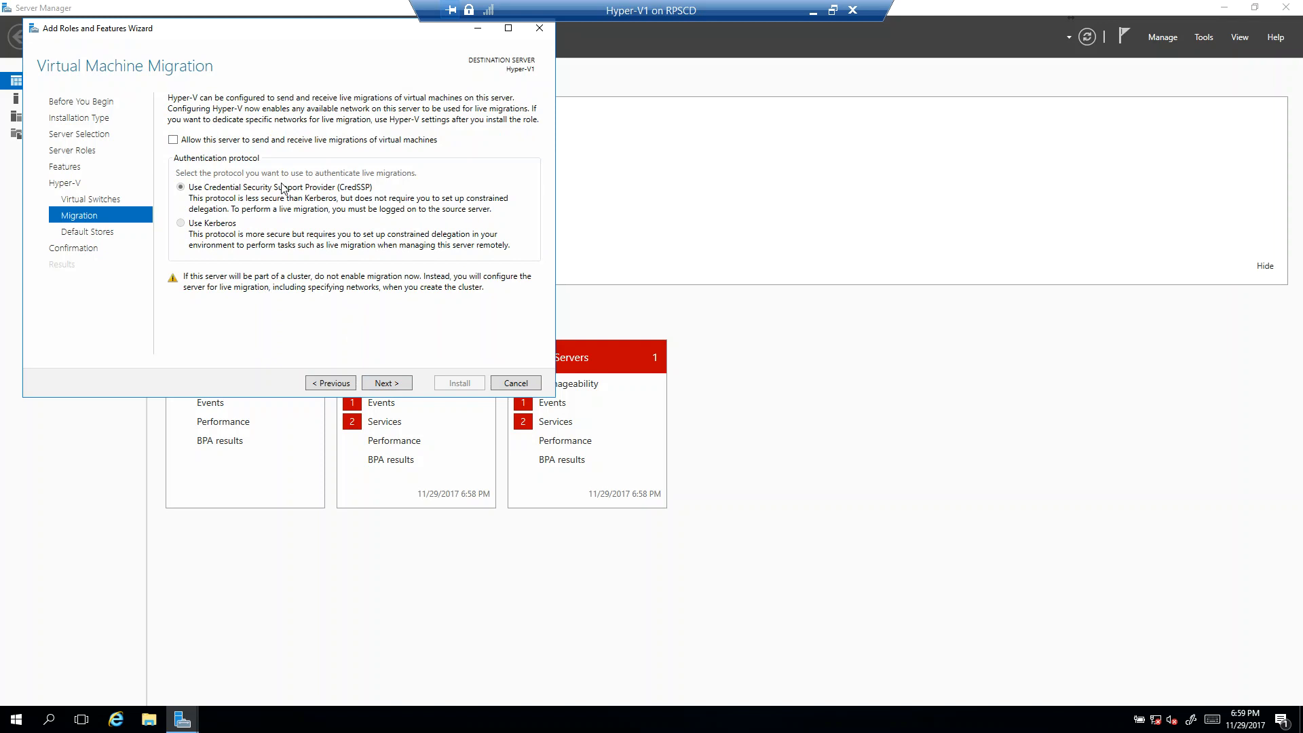
pyautogui.click(378, 387)
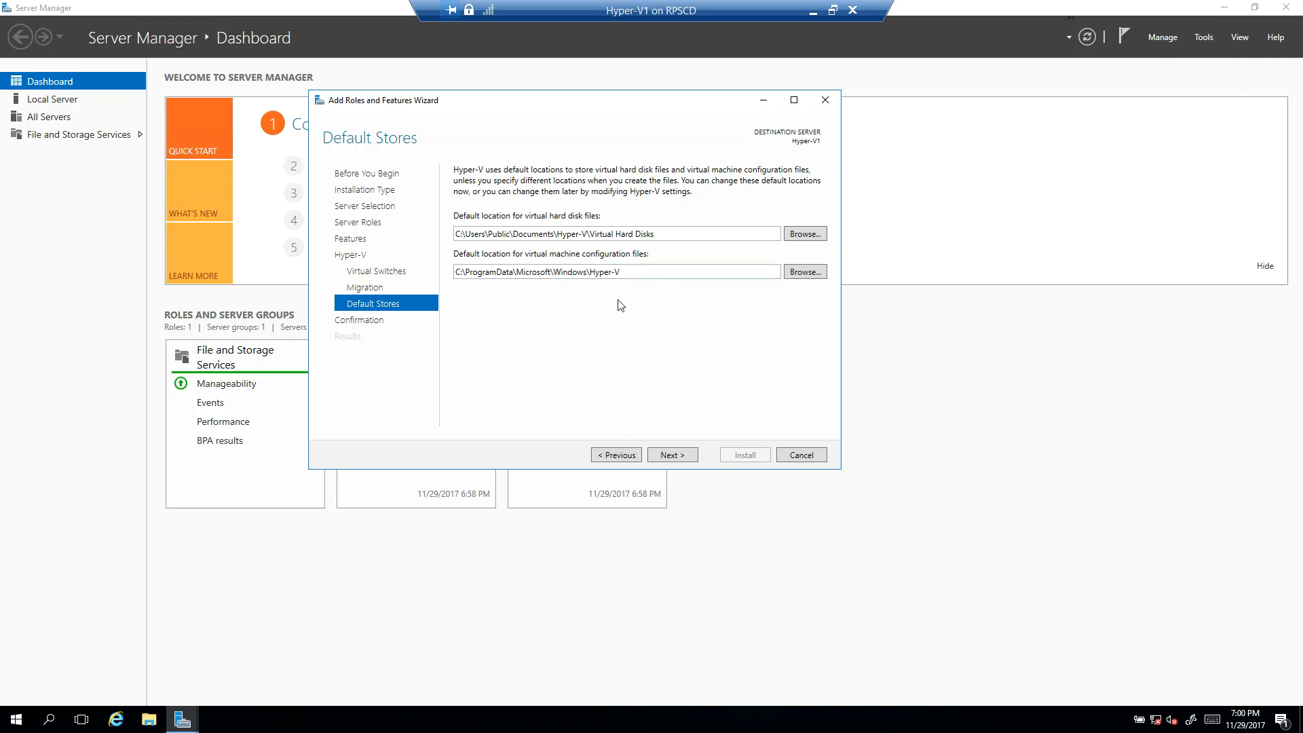
# Step: Open Disk Management in the virtual machine and bring the 100 GB Disk 1 online
pyautogui.rightClick(15, 719)
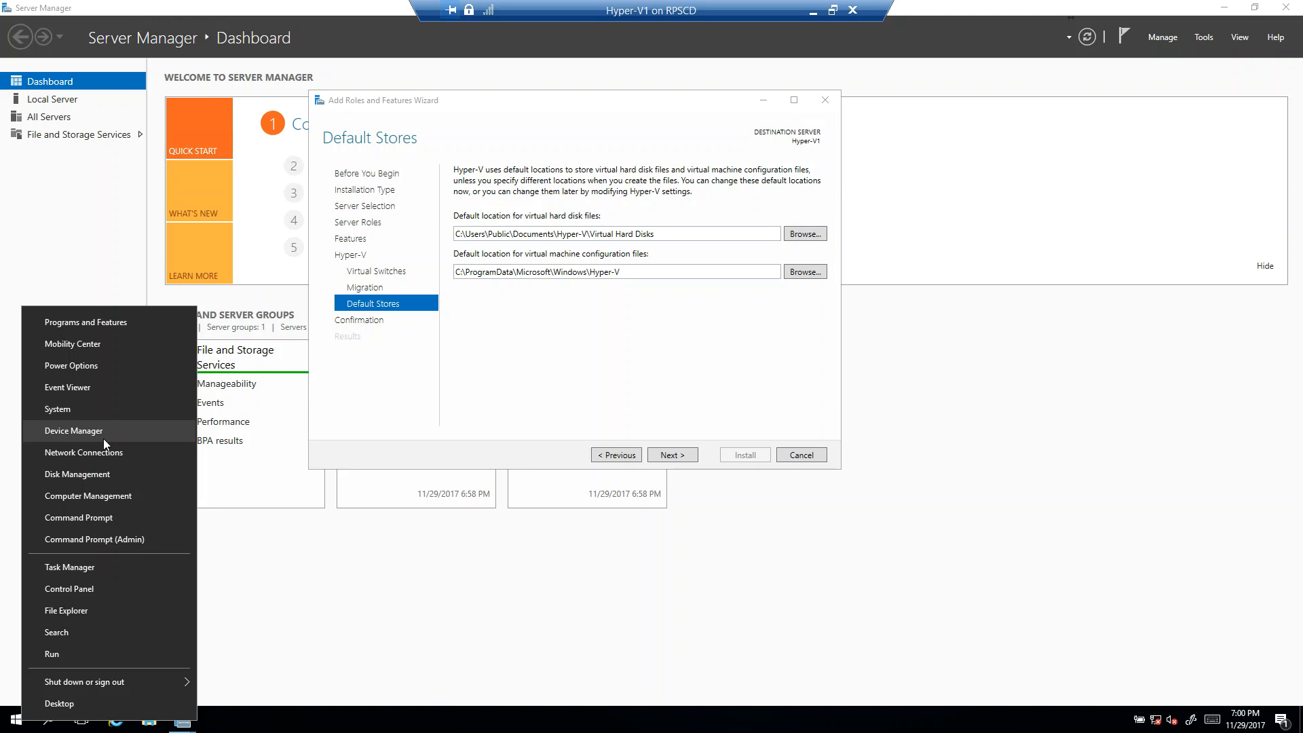
pyautogui.click(102, 474)
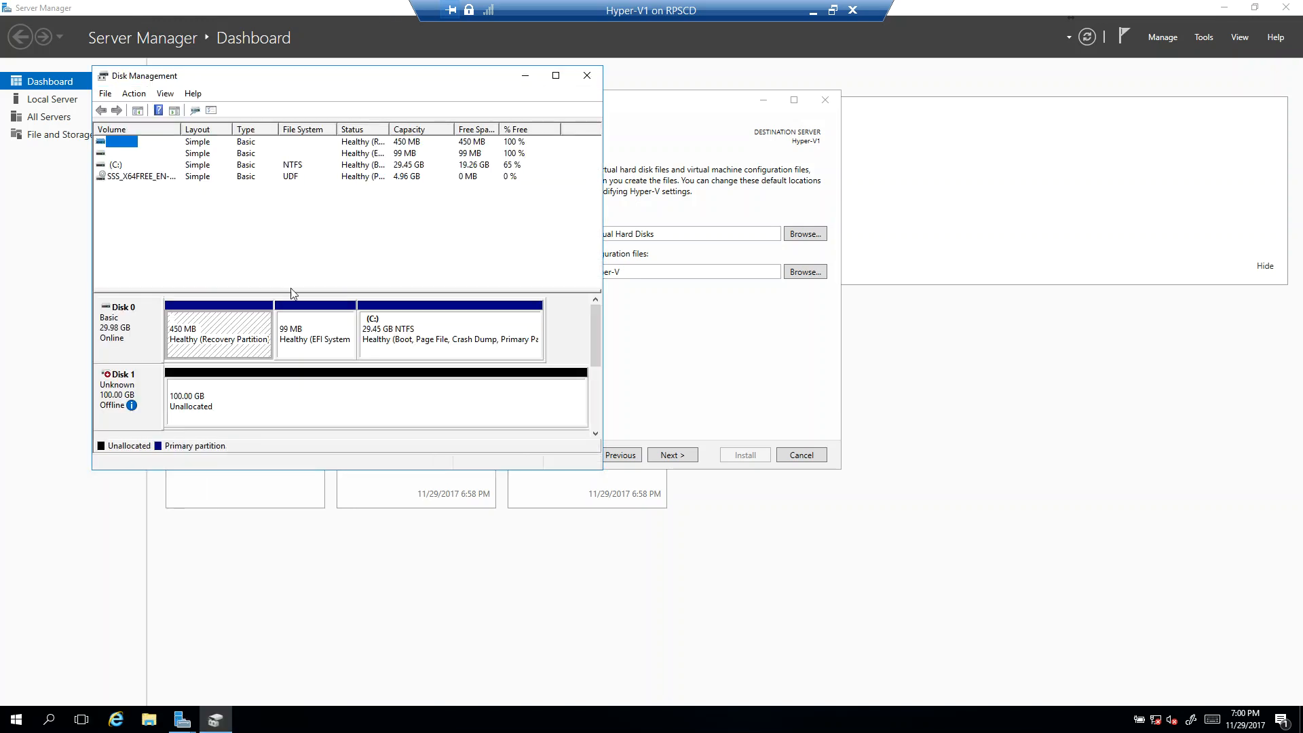
pyautogui.rightClick(146, 375)
pyautogui.click(179, 382)
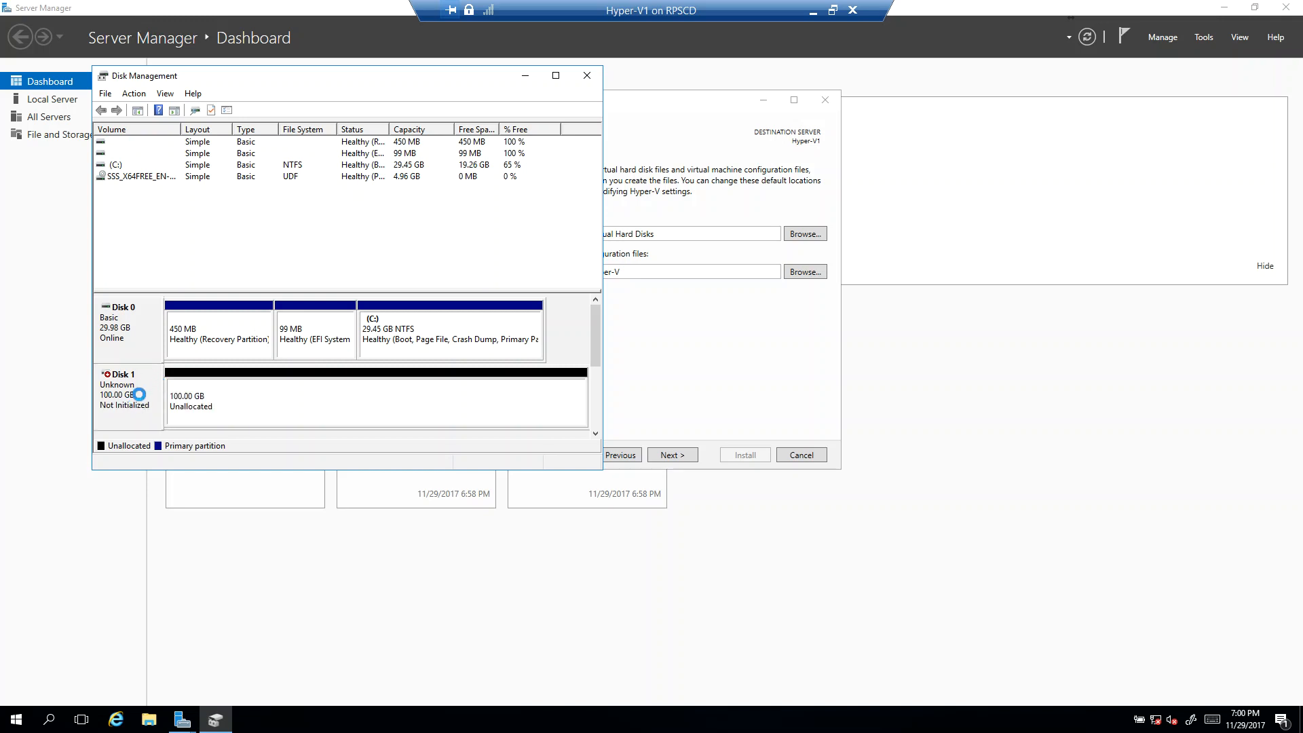
# Step: Initialize Disk 1 with the GPT (GUID Partition Table) partition style
pyautogui.rightClick(141, 396)
pyautogui.click(163, 405)
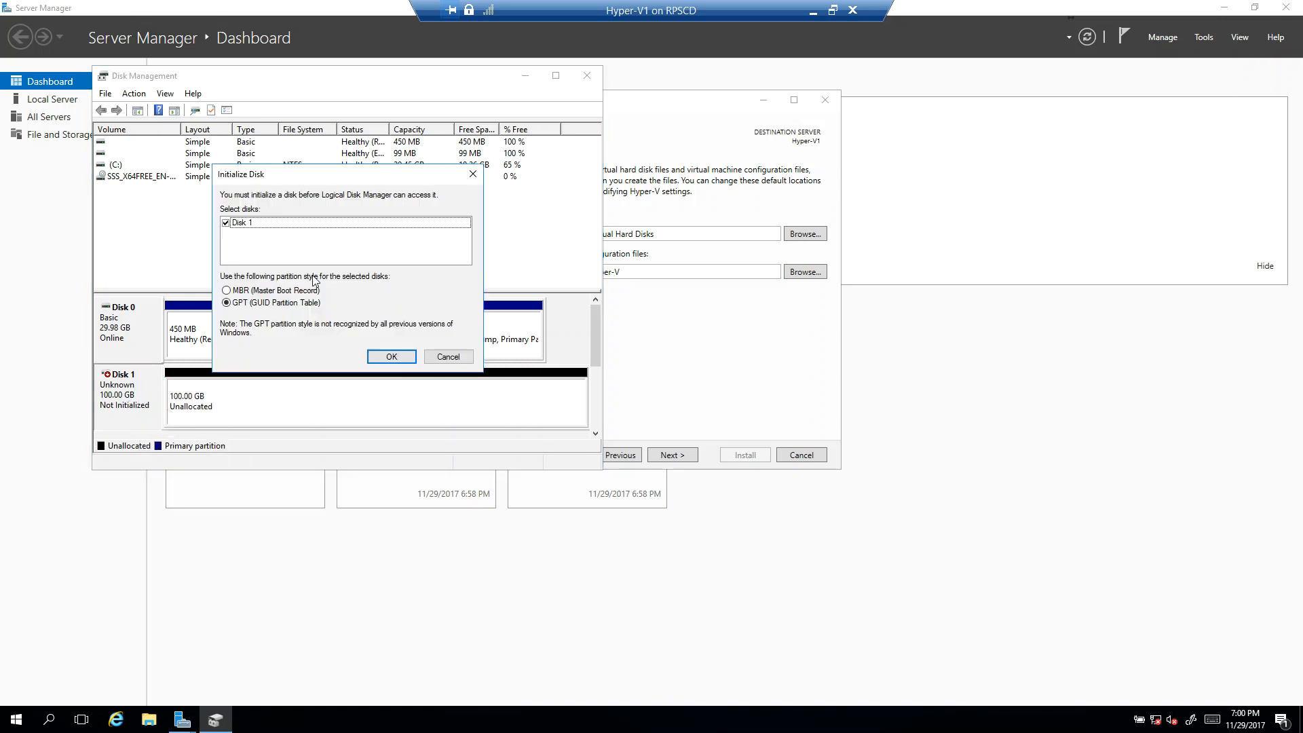
pyautogui.click(392, 356)
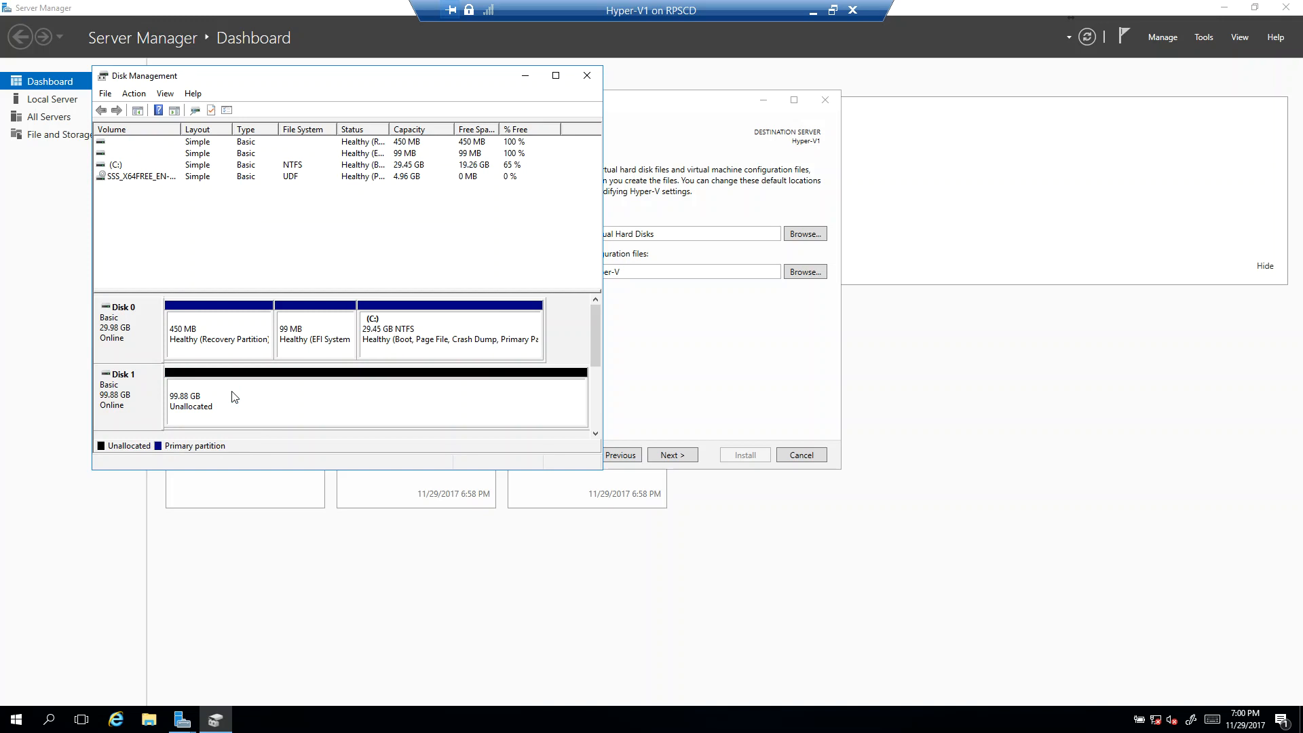
# Step: Create a simple NTFS volume on Disk 1's unallocated space with drive letter V, volume label VMs and a quick format
pyautogui.rightClick(260, 381)
pyautogui.click(274, 395)
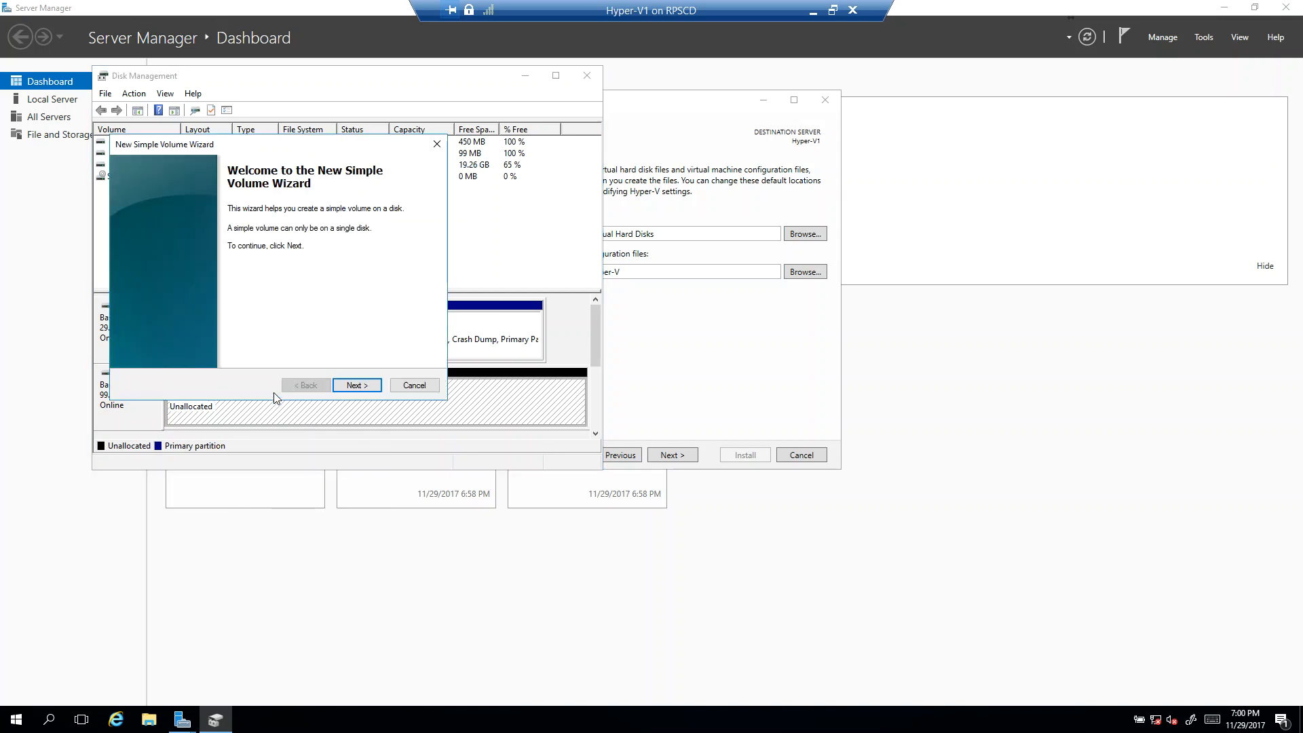
pyautogui.click(354, 385)
pyautogui.click(356, 386)
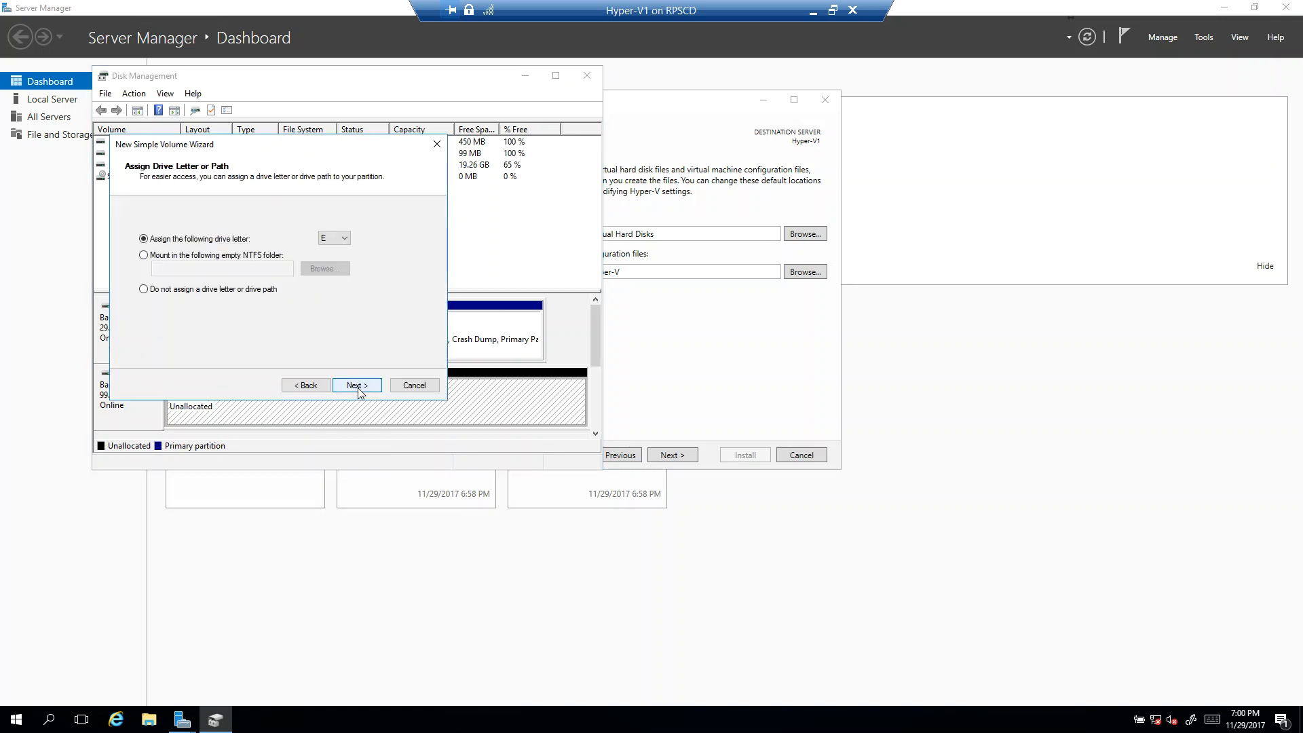
pyautogui.click(358, 386)
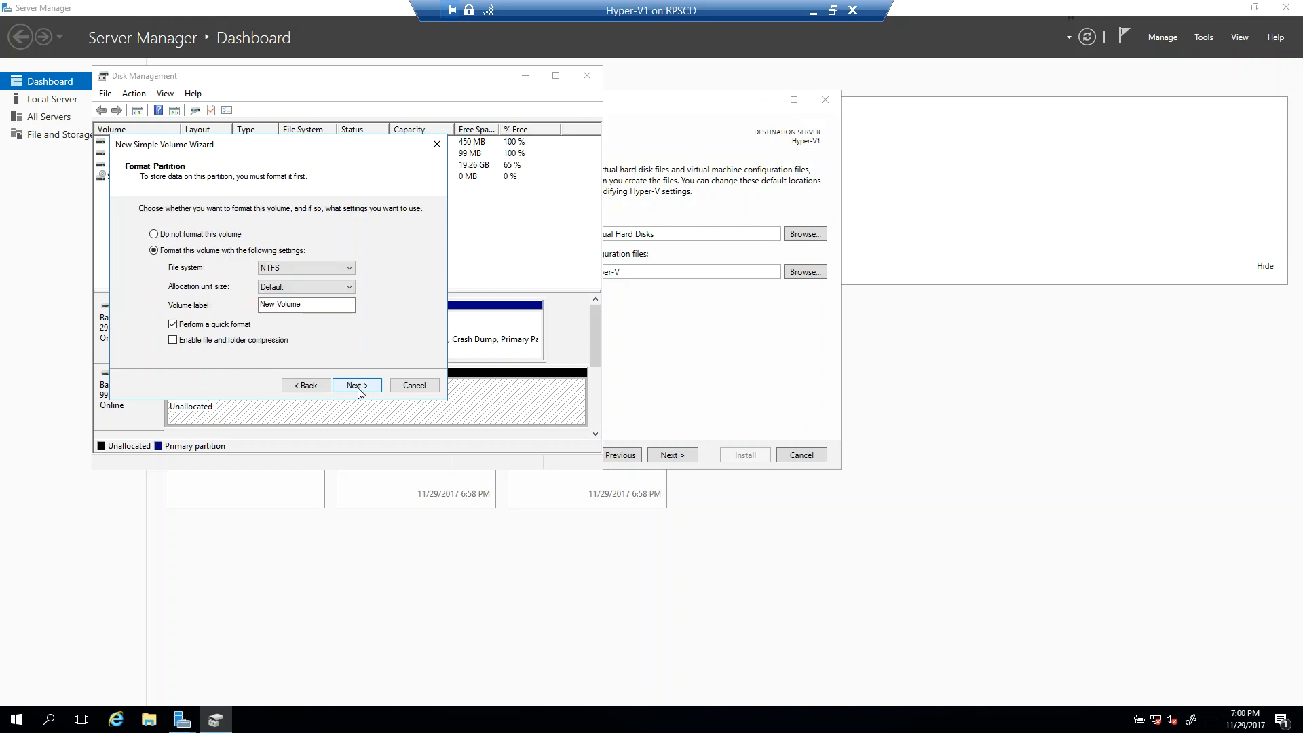
pyautogui.click(307, 385)
pyautogui.click(336, 238)
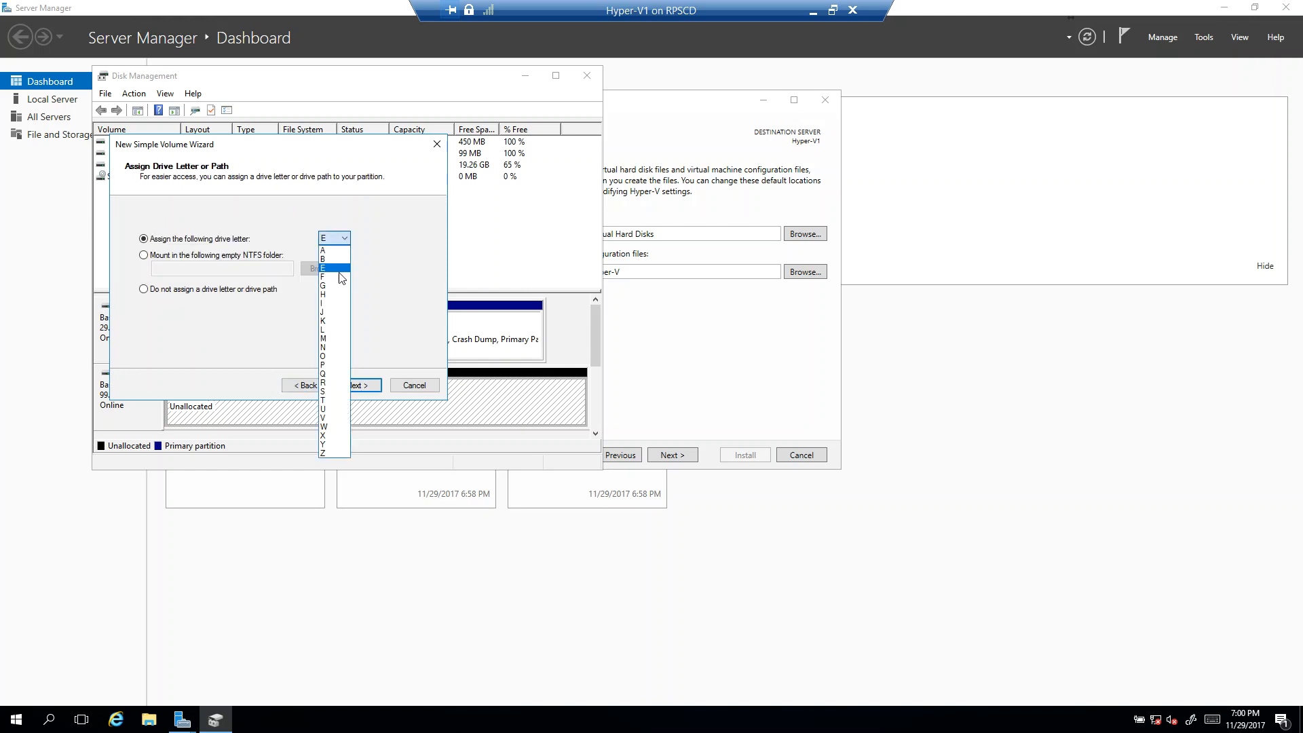
pyautogui.click(332, 417)
pyautogui.click(343, 388)
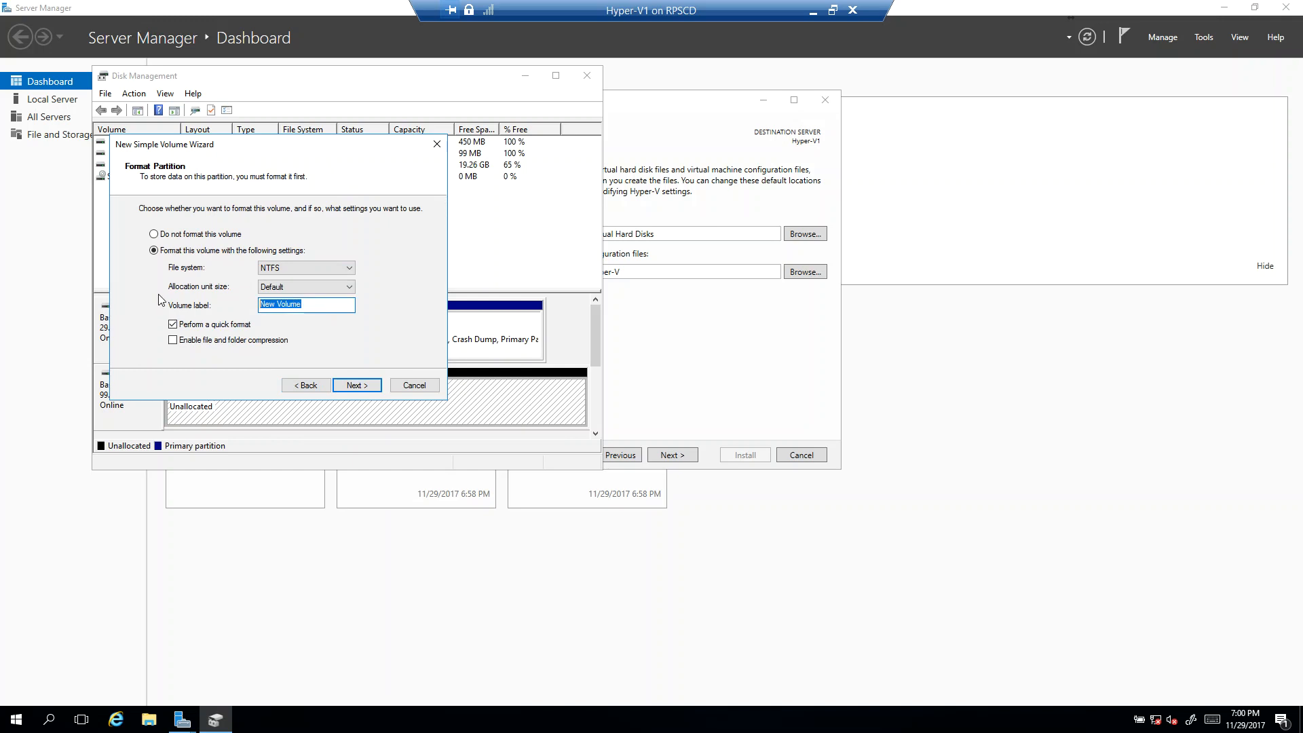
pyautogui.write('VMs')
pyautogui.click(357, 386)
pyautogui.click(369, 386)
# Step: Open the VMs (V:) drive in File Explorer and create a folder named VMs on it
pyautogui.click(139, 718)
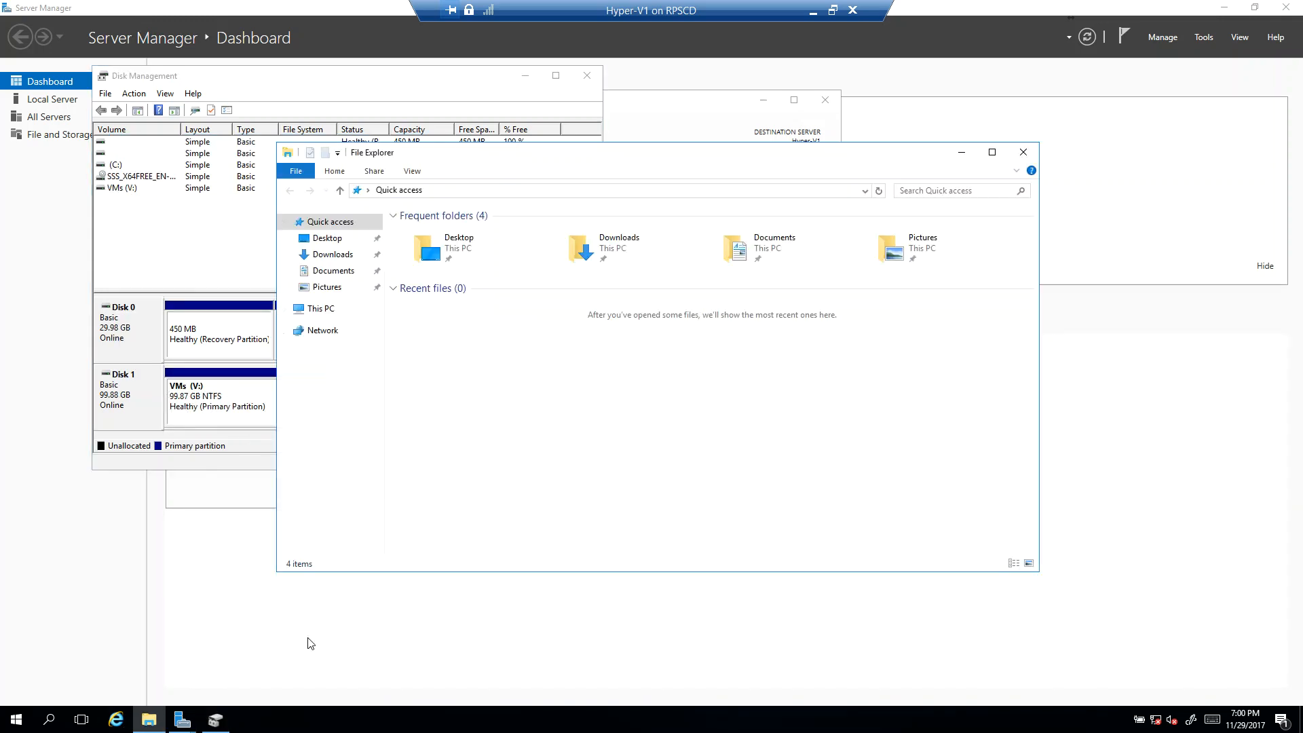
pyautogui.click(321, 308)
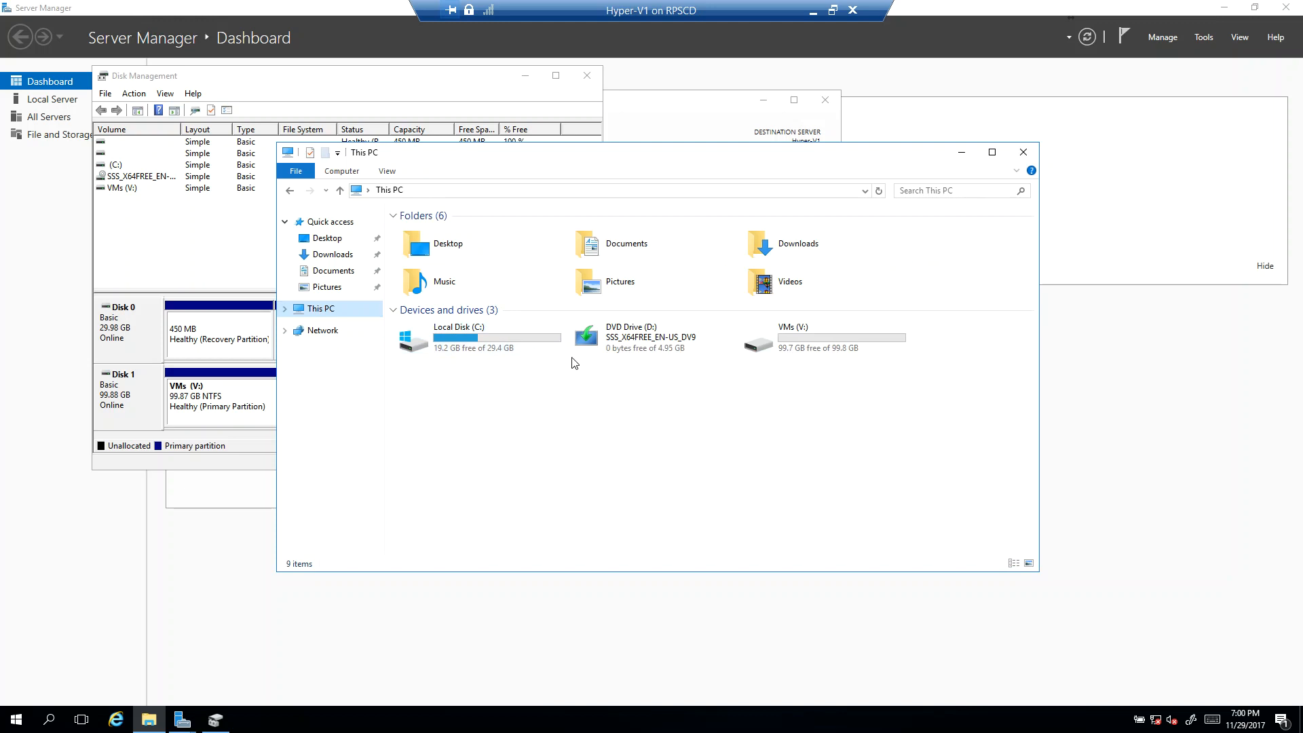
pyautogui.doubleClick(829, 352)
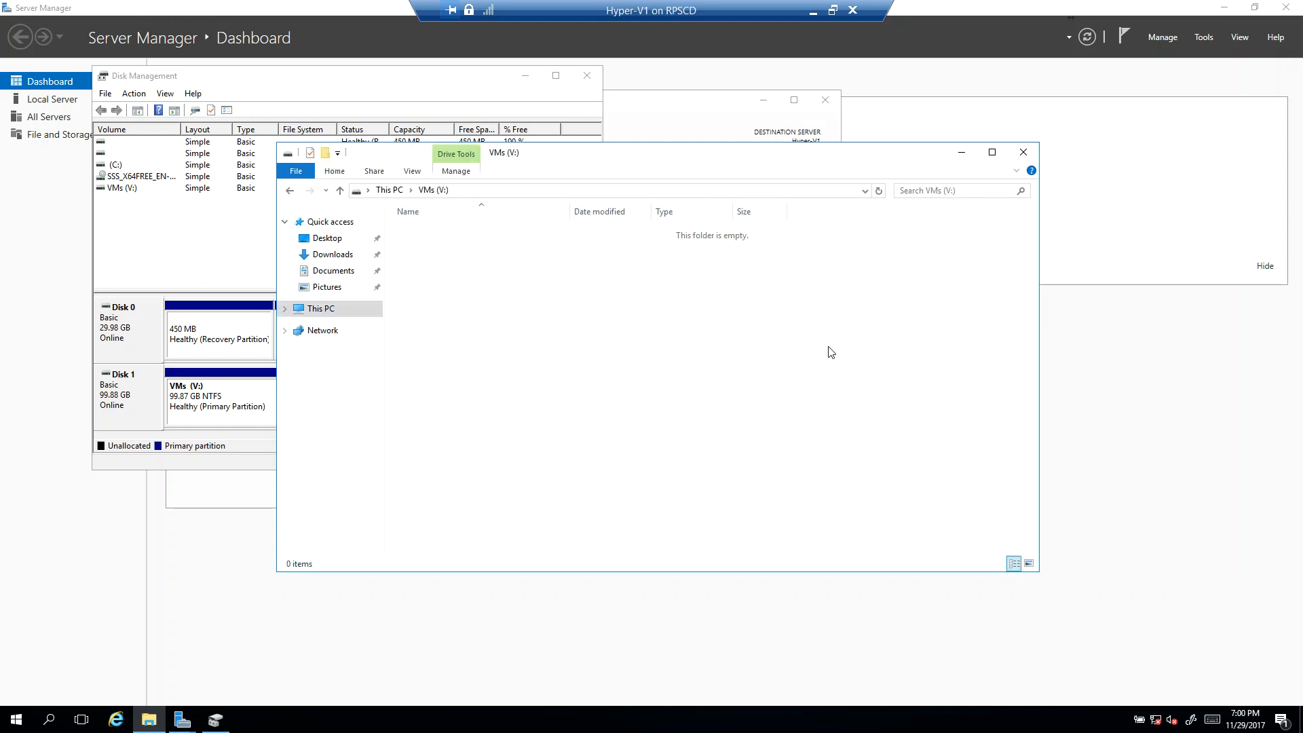
pyautogui.click(325, 153)
pyautogui.write('VMs')
pyautogui.press('Return')
# Step: Create a subfolder named VHD inside the VMs folder
pyautogui.doubleClick(428, 233)
pyautogui.click(326, 153)
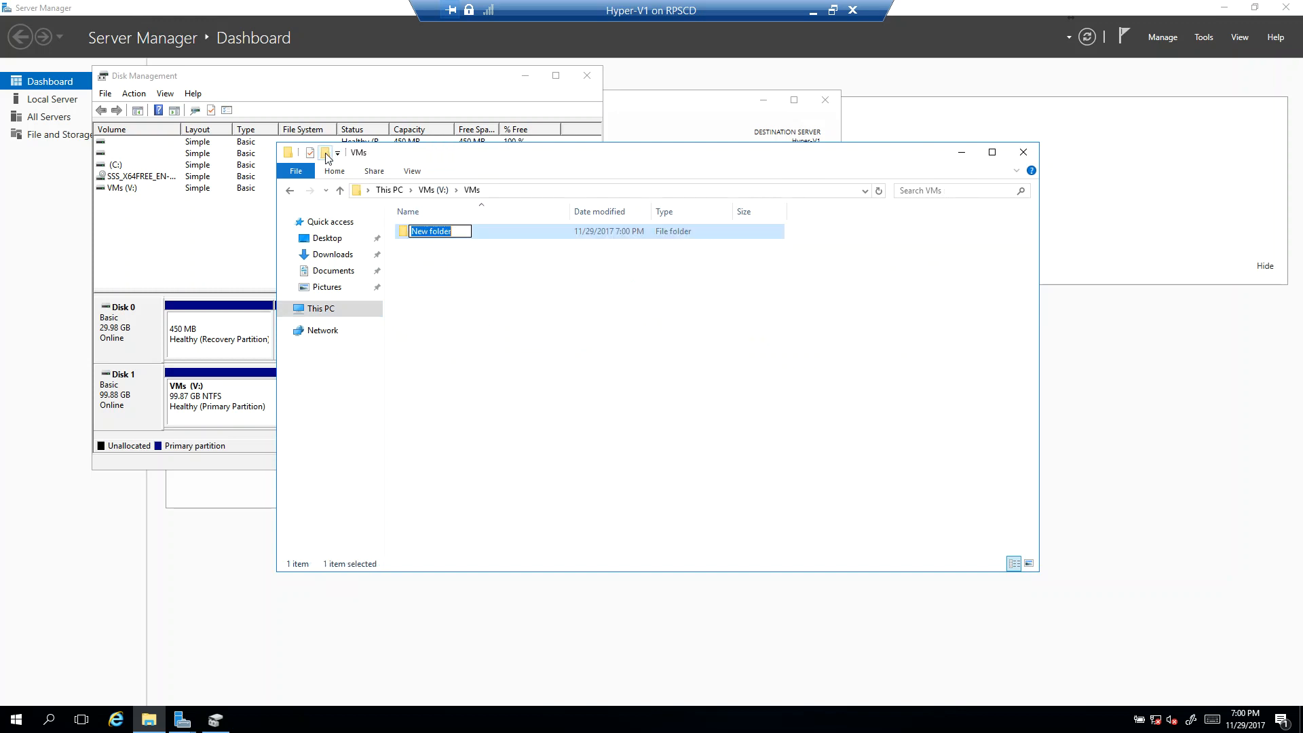
pyautogui.write('VHD')
pyautogui.click(428, 285)
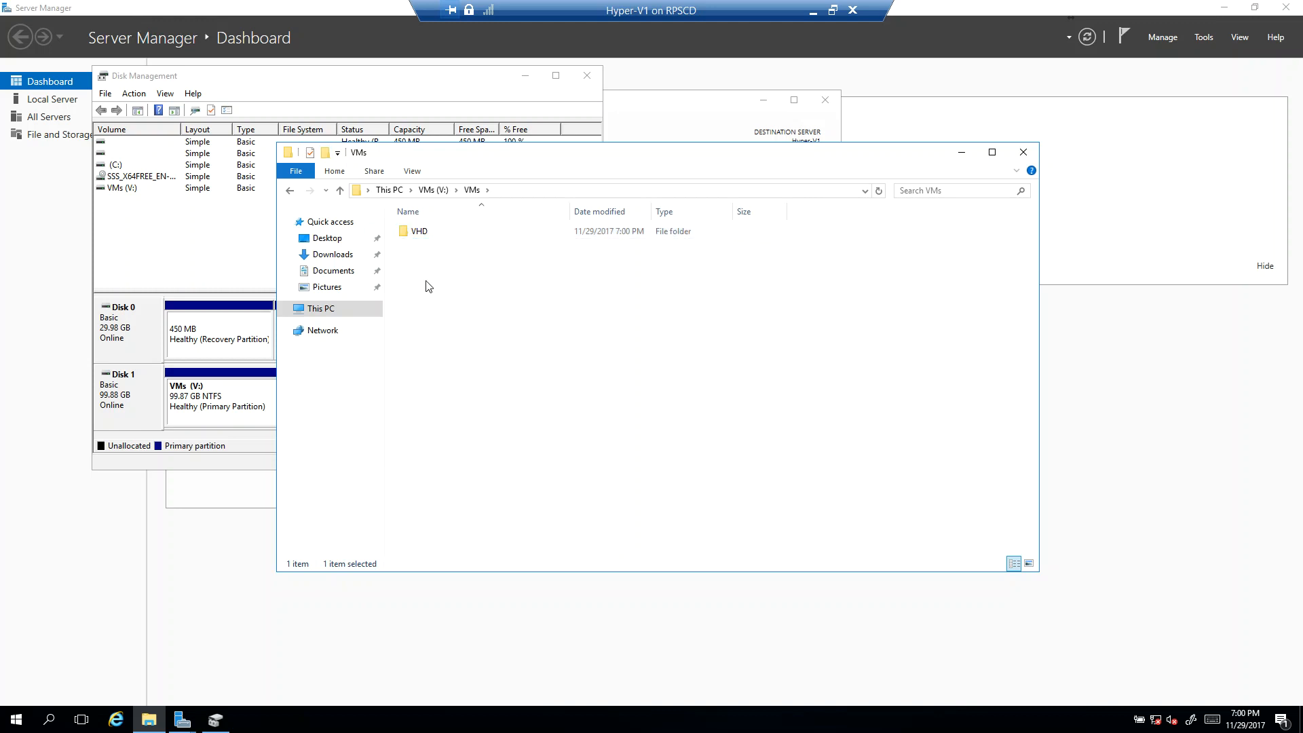
# Step: Add a second subfolder named Virtual_Machines beside VHD, and close File Explorer and Disk Management
pyautogui.click(326, 153)
pyautogui.write('Virtual Ma')
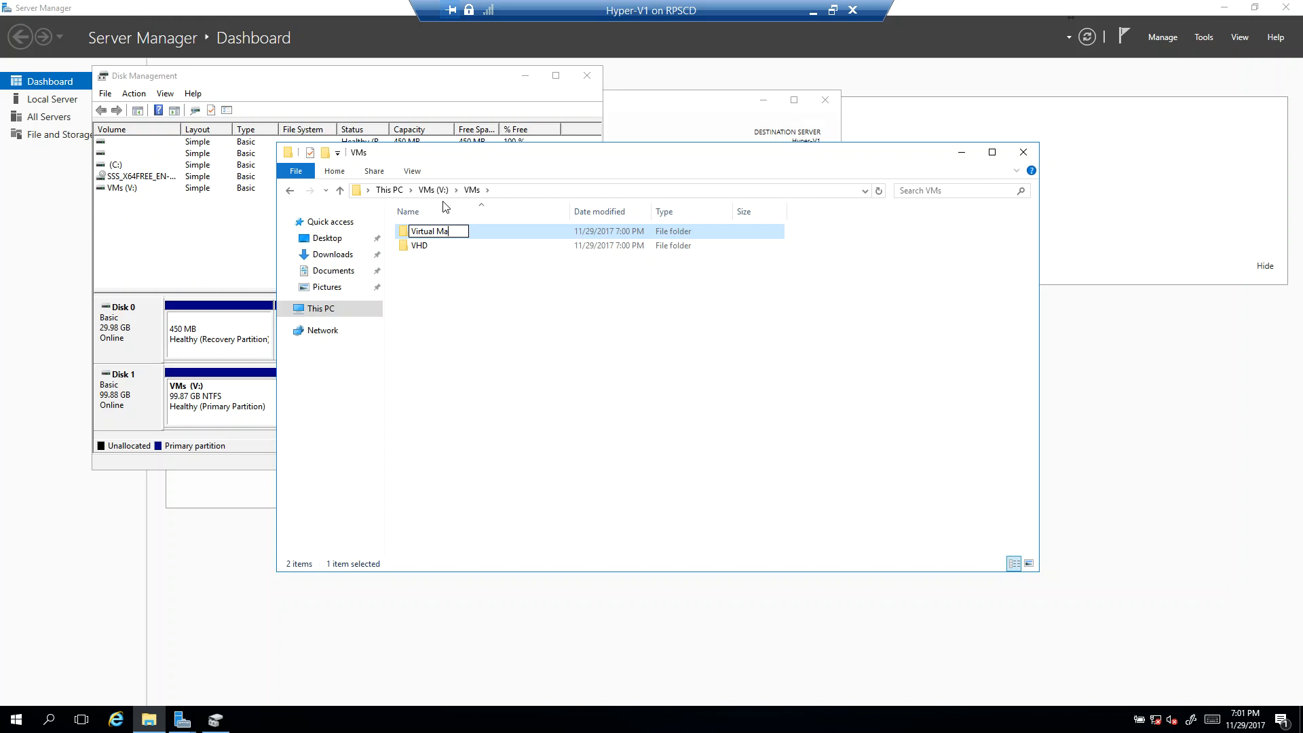
pyautogui.write('chinveses')
pyautogui.press('BackSpace')
pyautogui.write('_')
pyautogui.click(597, 350)
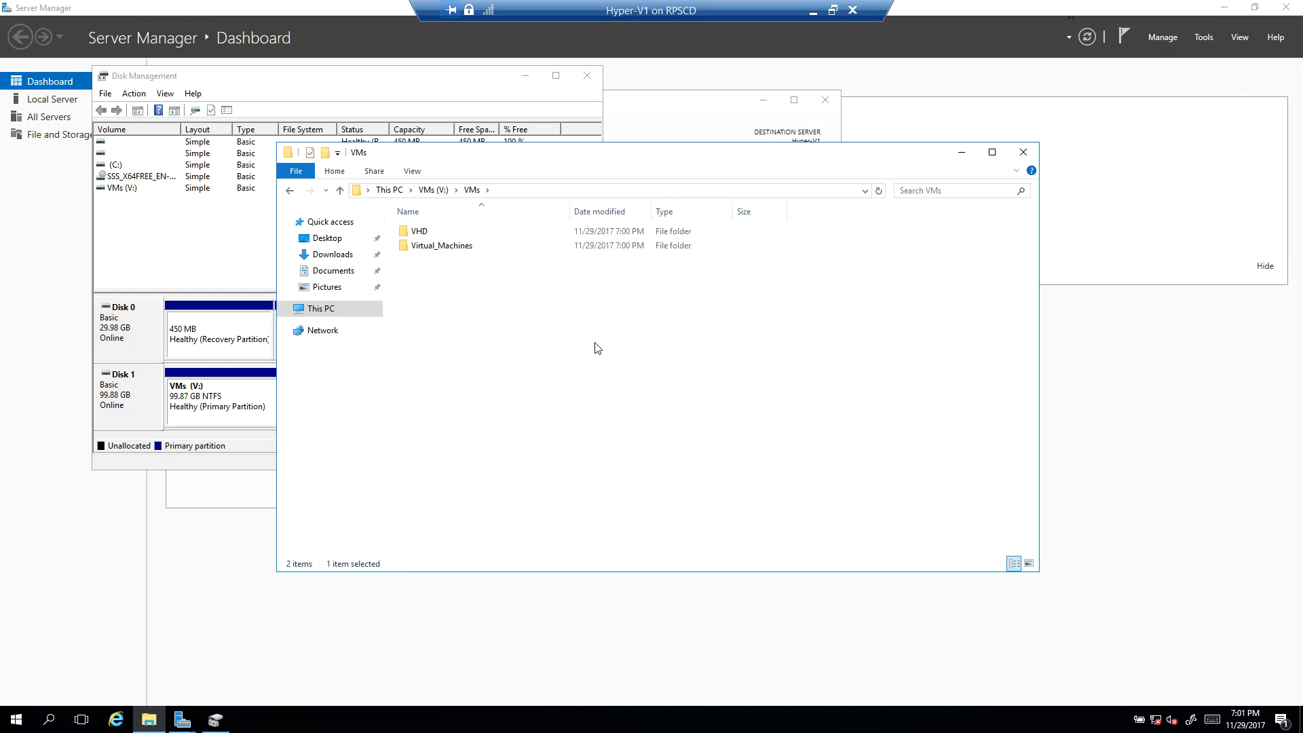
pyautogui.click(1023, 152)
pyautogui.click(587, 75)
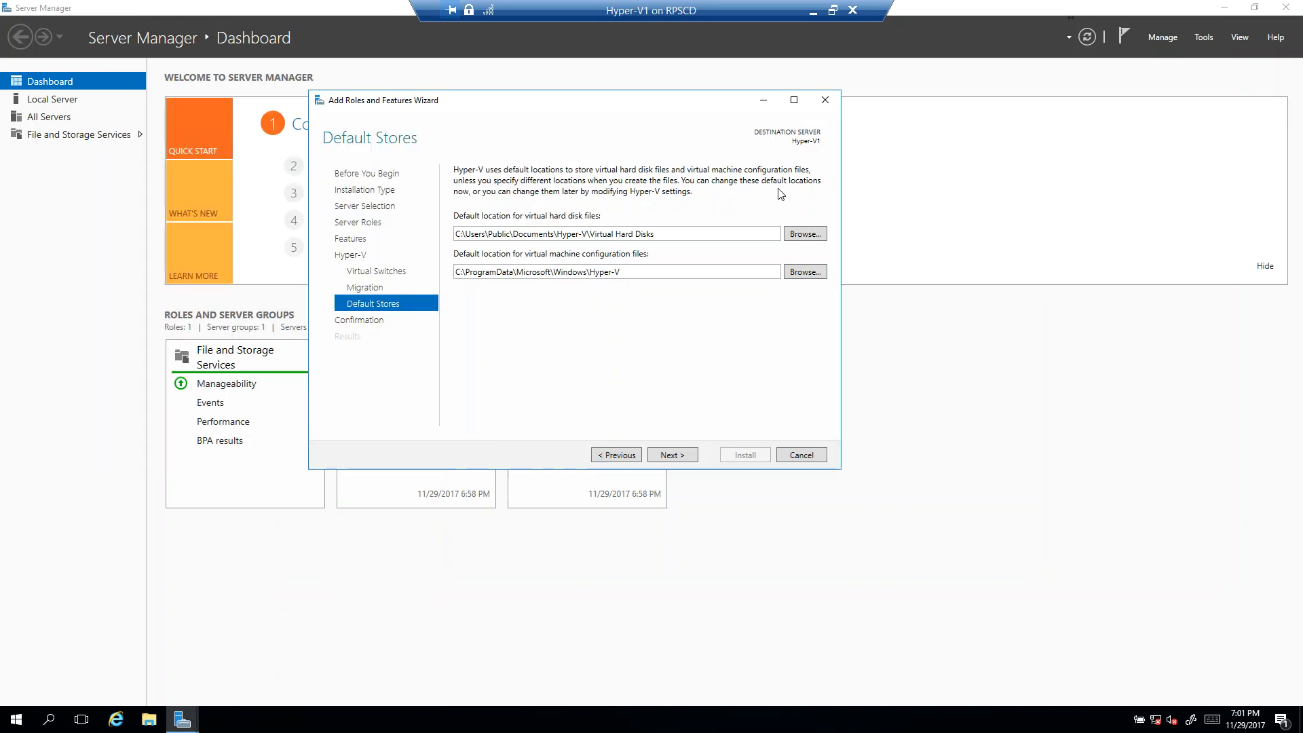
# Step: Set the default location for virtual hard disk files to V:\VMs\VHD
pyautogui.click(805, 233)
pyautogui.click(573, 349)
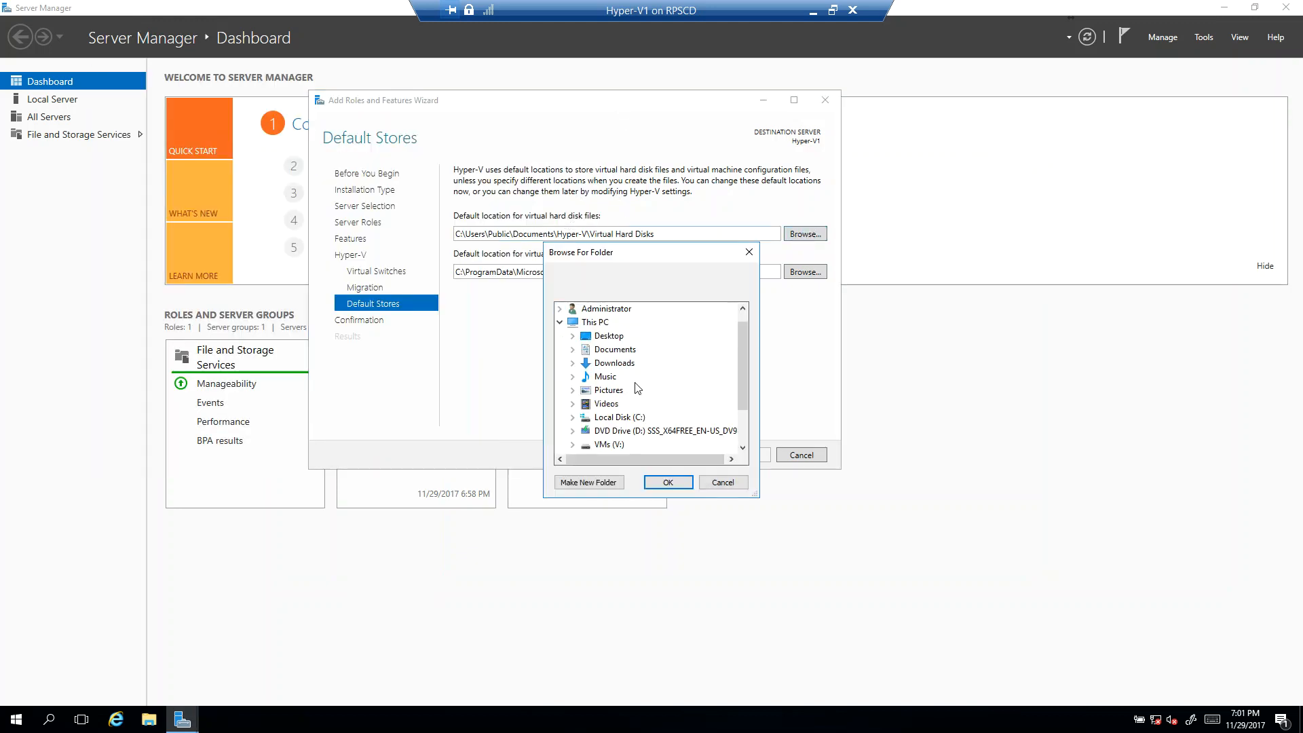
pyautogui.scroll(-2, 696, 411)
pyautogui.click(618, 393)
pyautogui.scroll(-2, 634, 424)
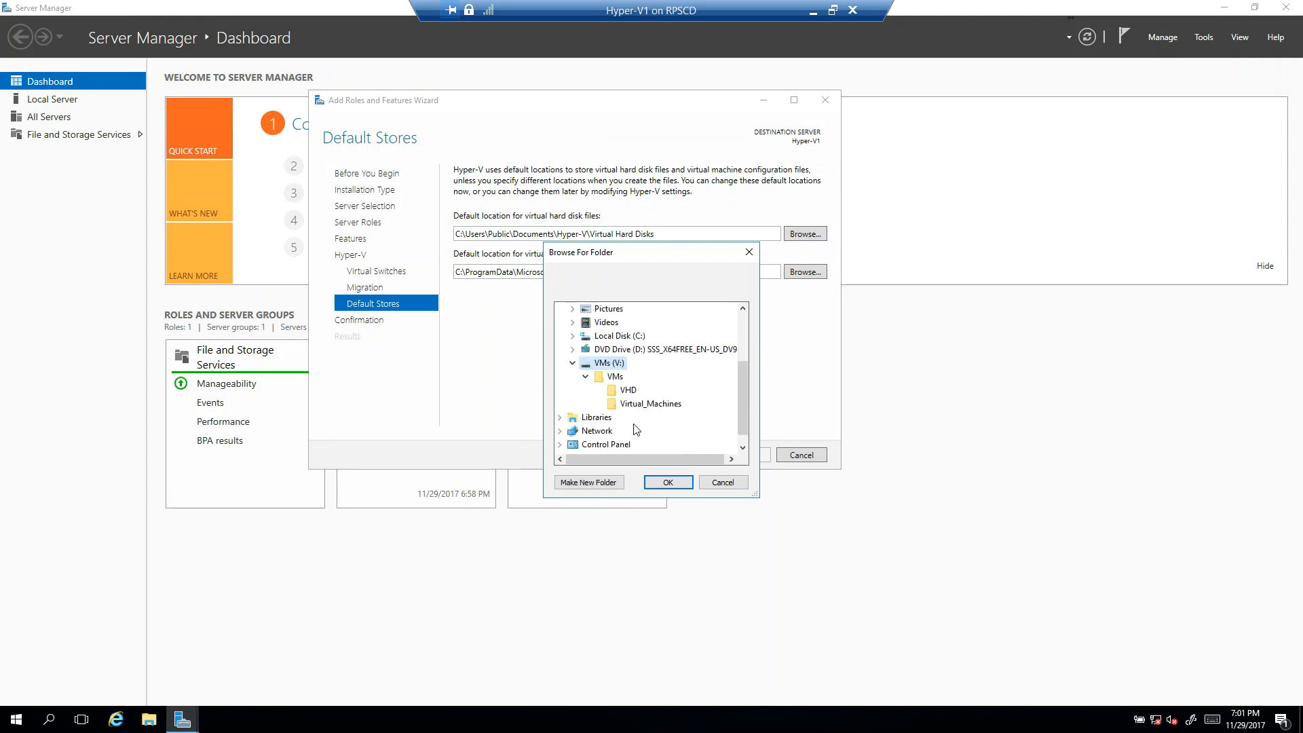
pyautogui.scroll(-1, 636, 429)
pyautogui.click(625, 377)
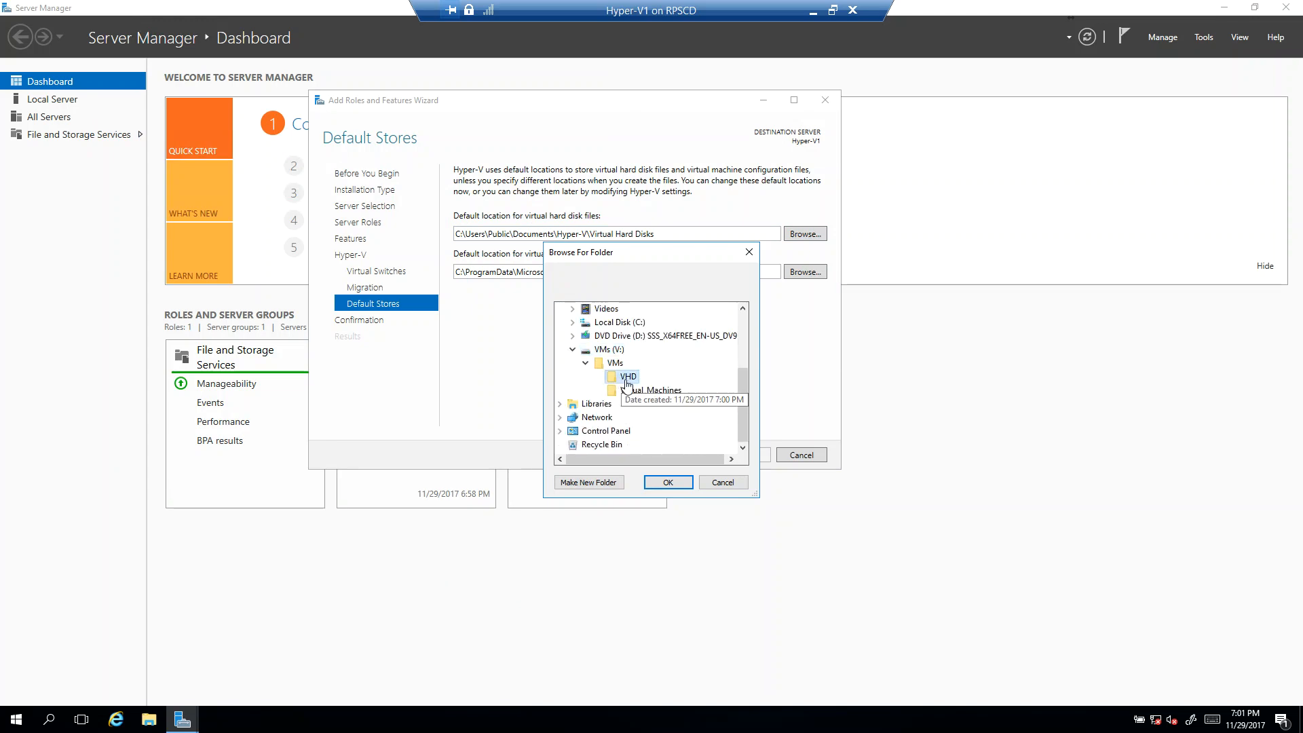
pyautogui.click(668, 482)
# Step: Set the default location for virtual machine configuration files to V:\VMs\Virtual_Machines
pyautogui.click(804, 271)
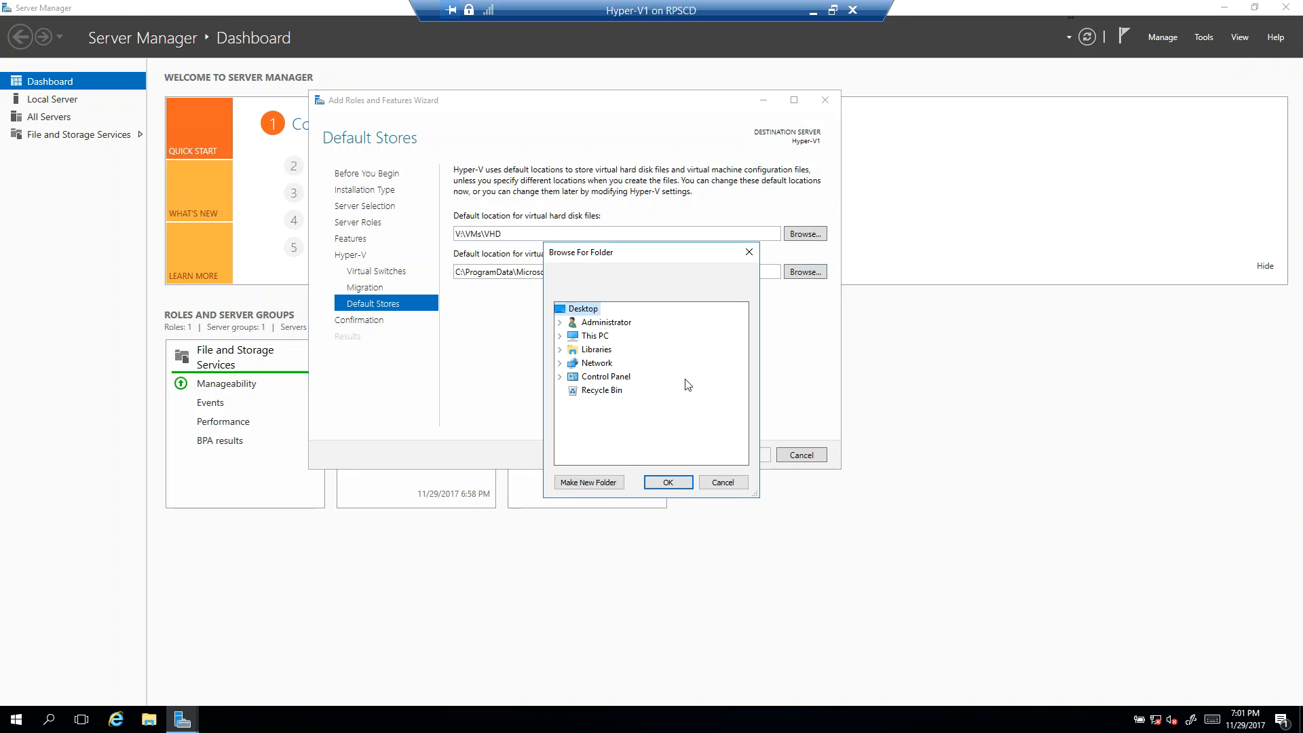
pyautogui.click(560, 336)
pyautogui.scroll(-3, 621, 411)
pyautogui.click(605, 336)
pyautogui.scroll(-4, 636, 419)
pyautogui.click(641, 336)
pyautogui.click(668, 482)
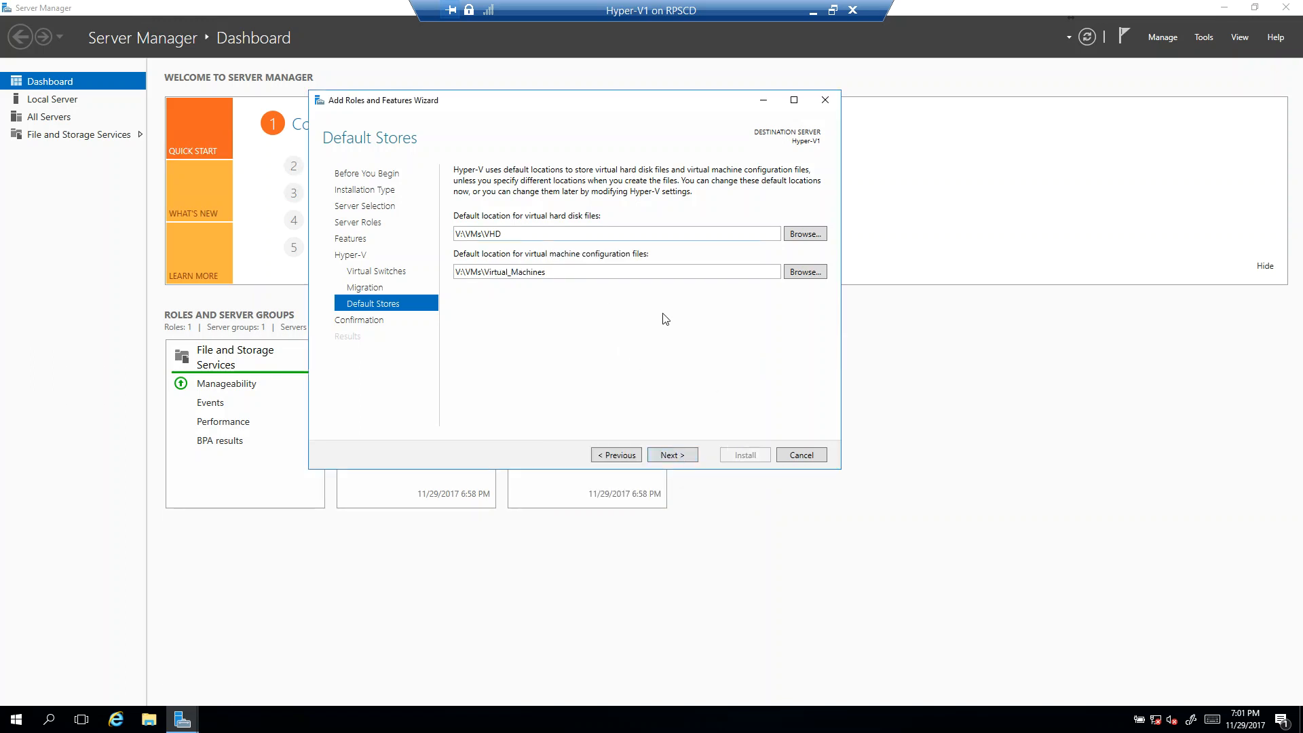
# Step: Allow the destination server to restart automatically if required and install the Hyper-V role with its management tools
pyautogui.click(679, 456)
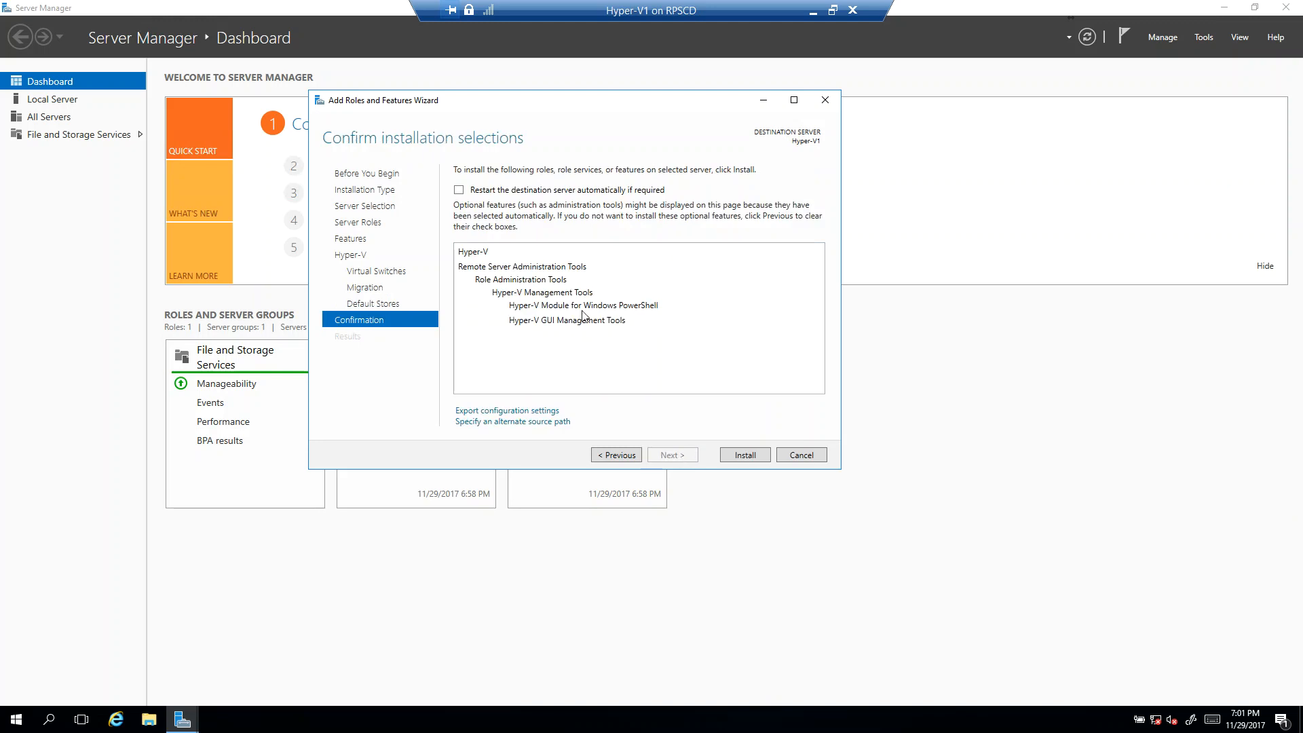
pyautogui.click(461, 190)
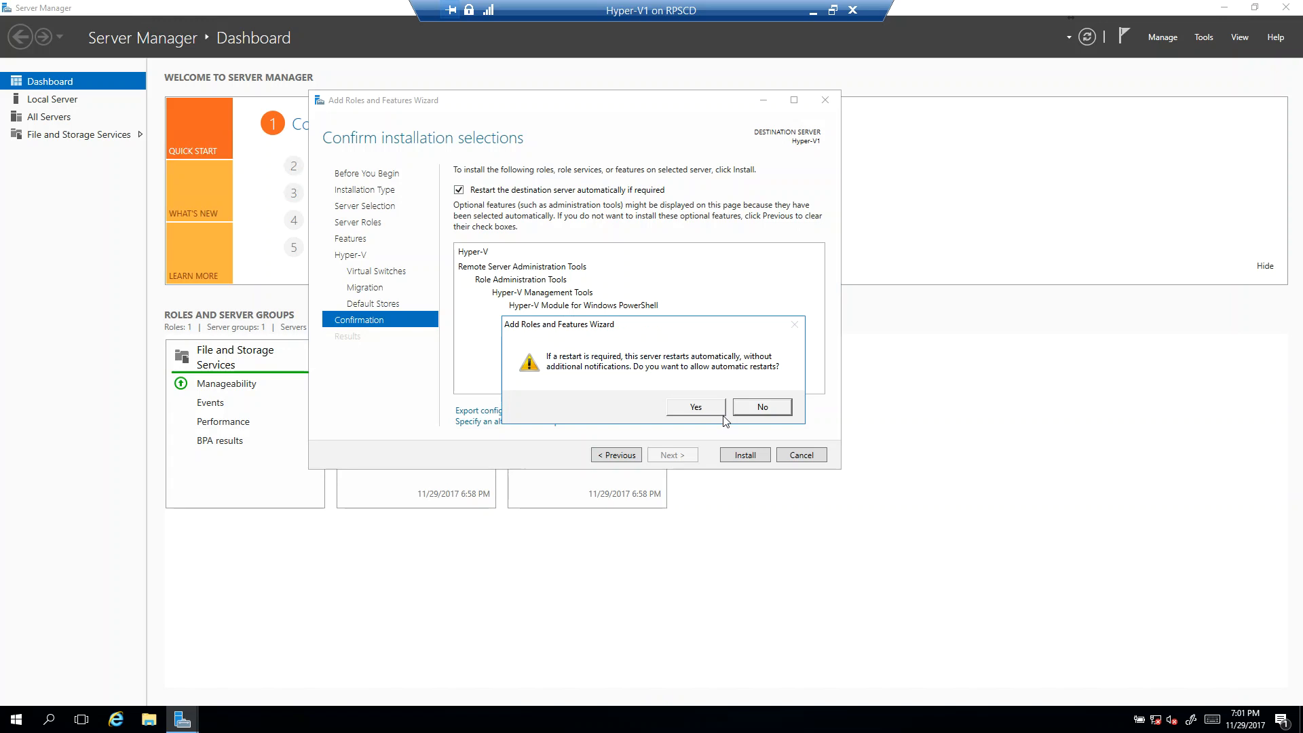
pyautogui.click(696, 407)
pyautogui.click(759, 455)
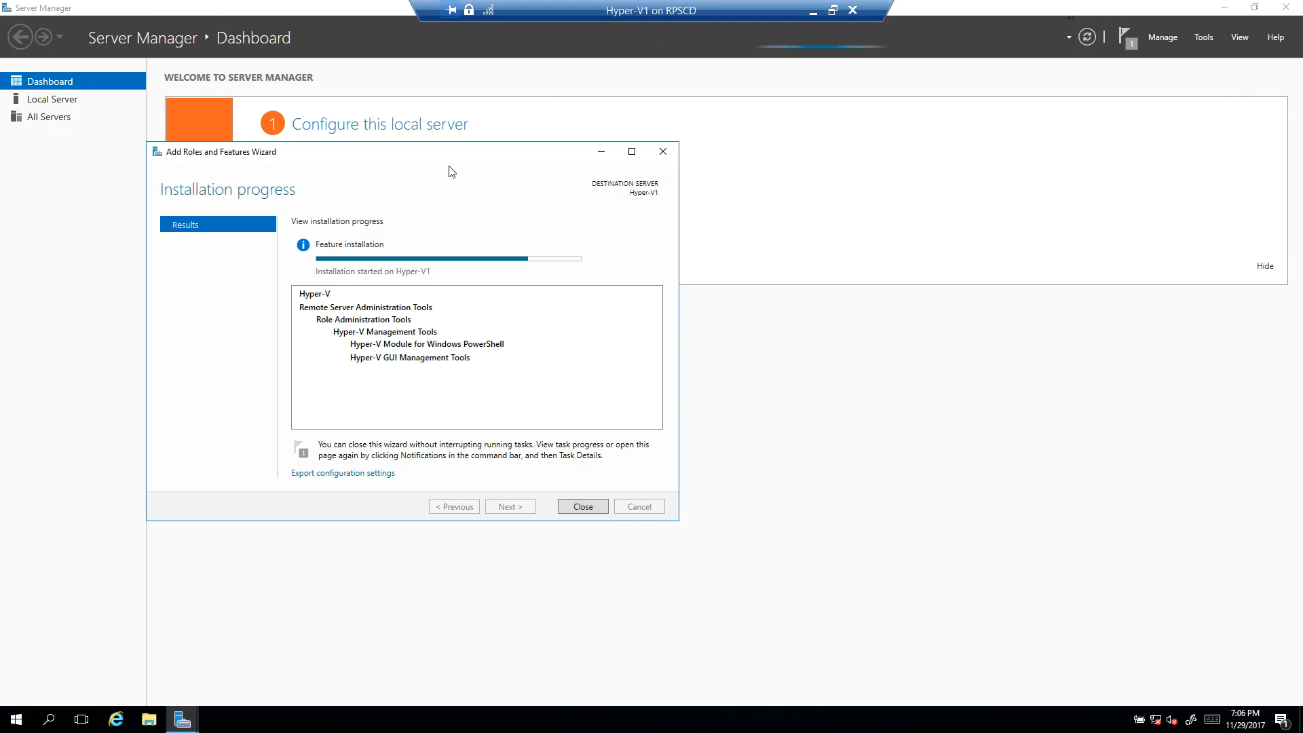
pyautogui.moveTo(445, 154); pyautogui.dragTo(616, 151)
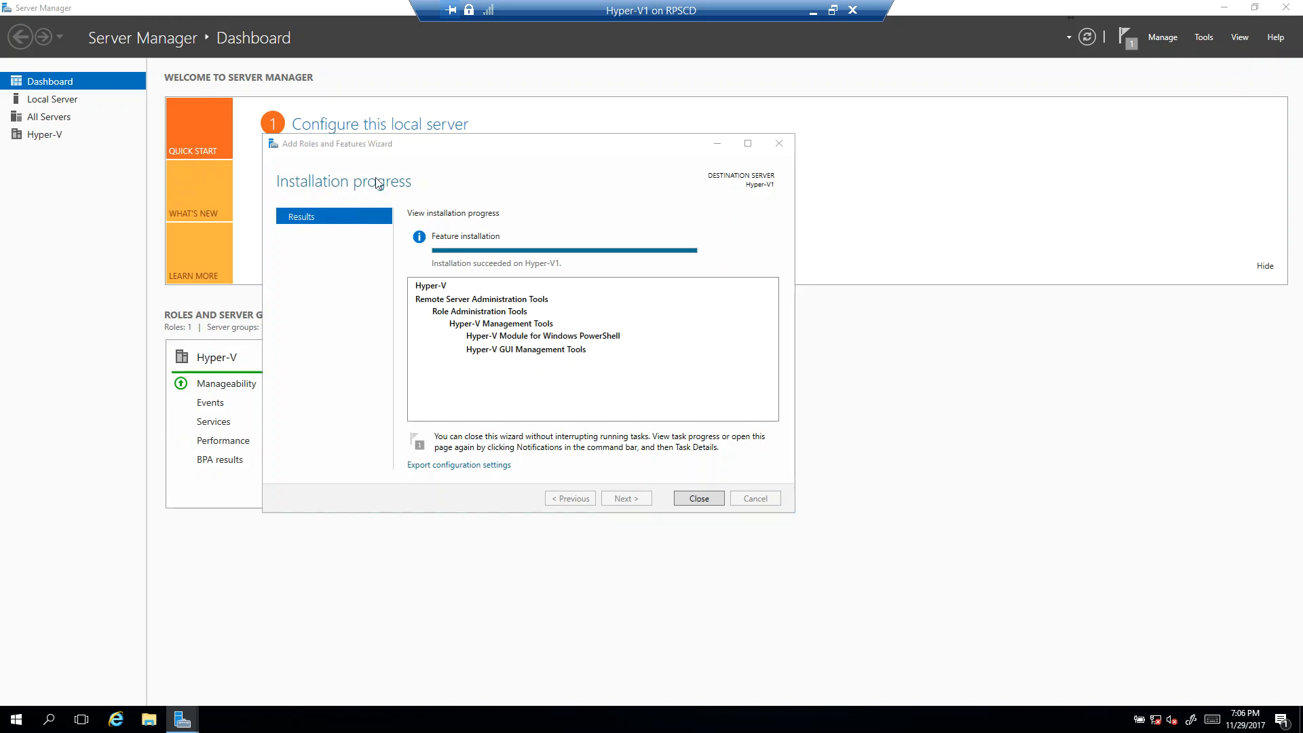
# Step: Create a folder named Software at the root of the VMs (V:) drive
pyautogui.press('super+e')
pyautogui.click(326, 311)
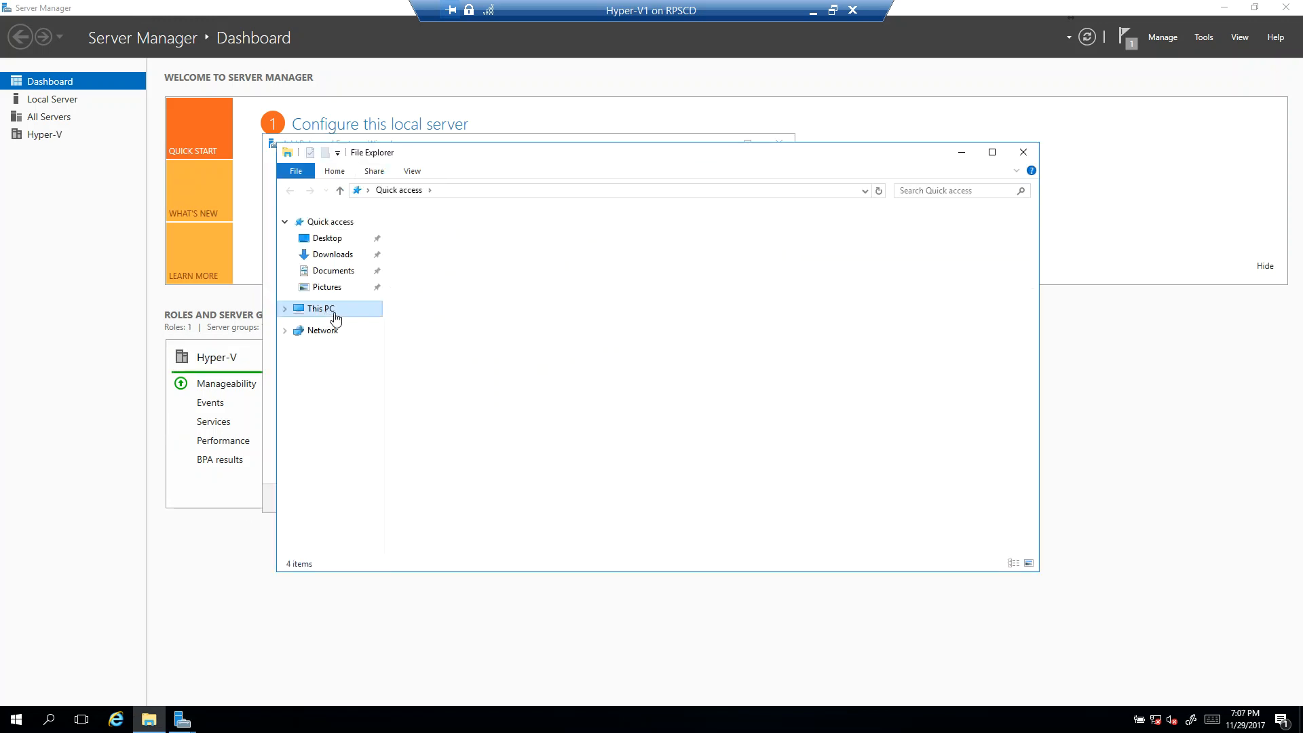
pyautogui.doubleClick(819, 354)
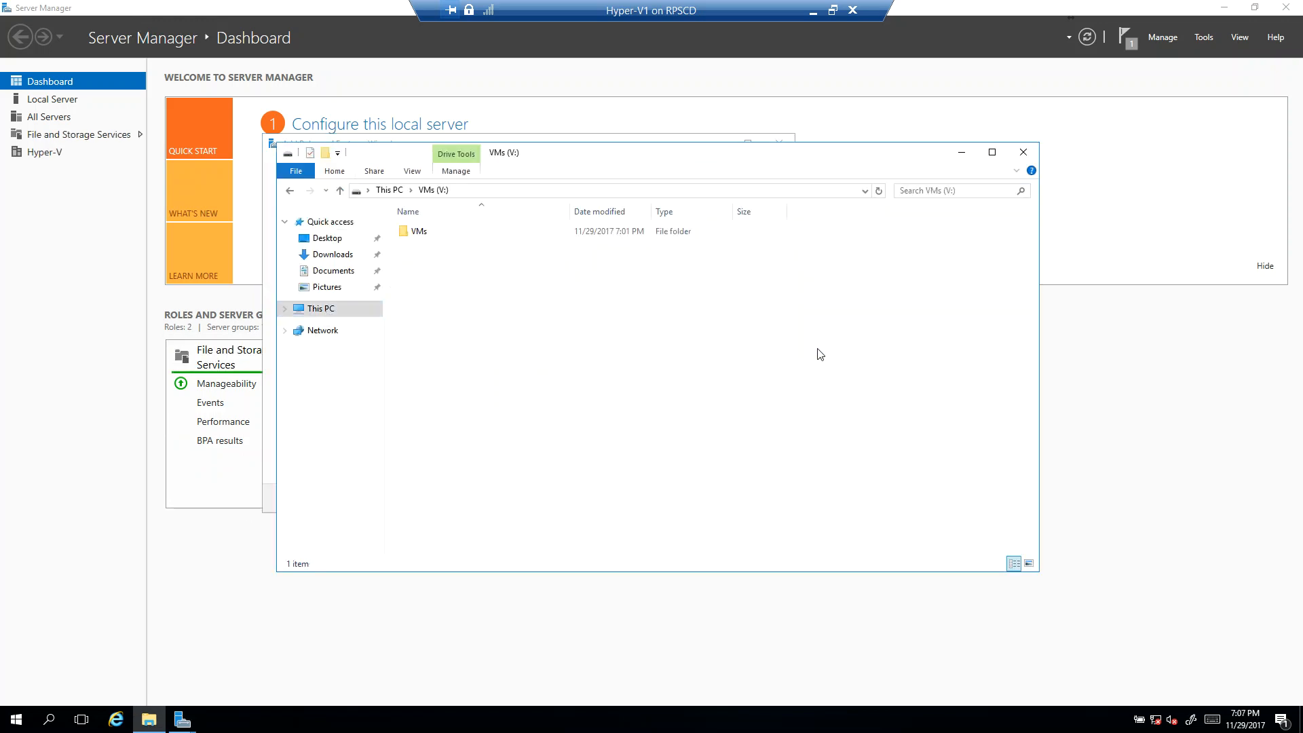
pyautogui.doubleClick(430, 236)
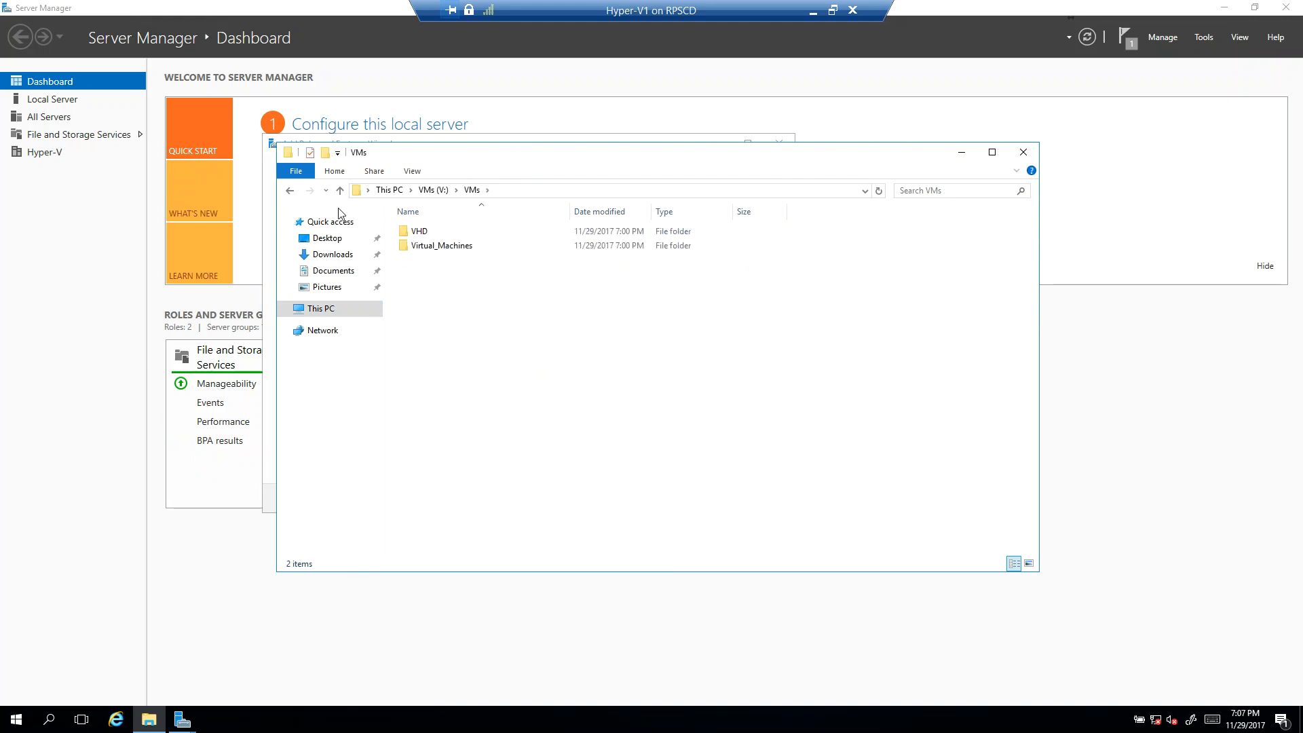
pyautogui.click(290, 191)
pyautogui.click(454, 265)
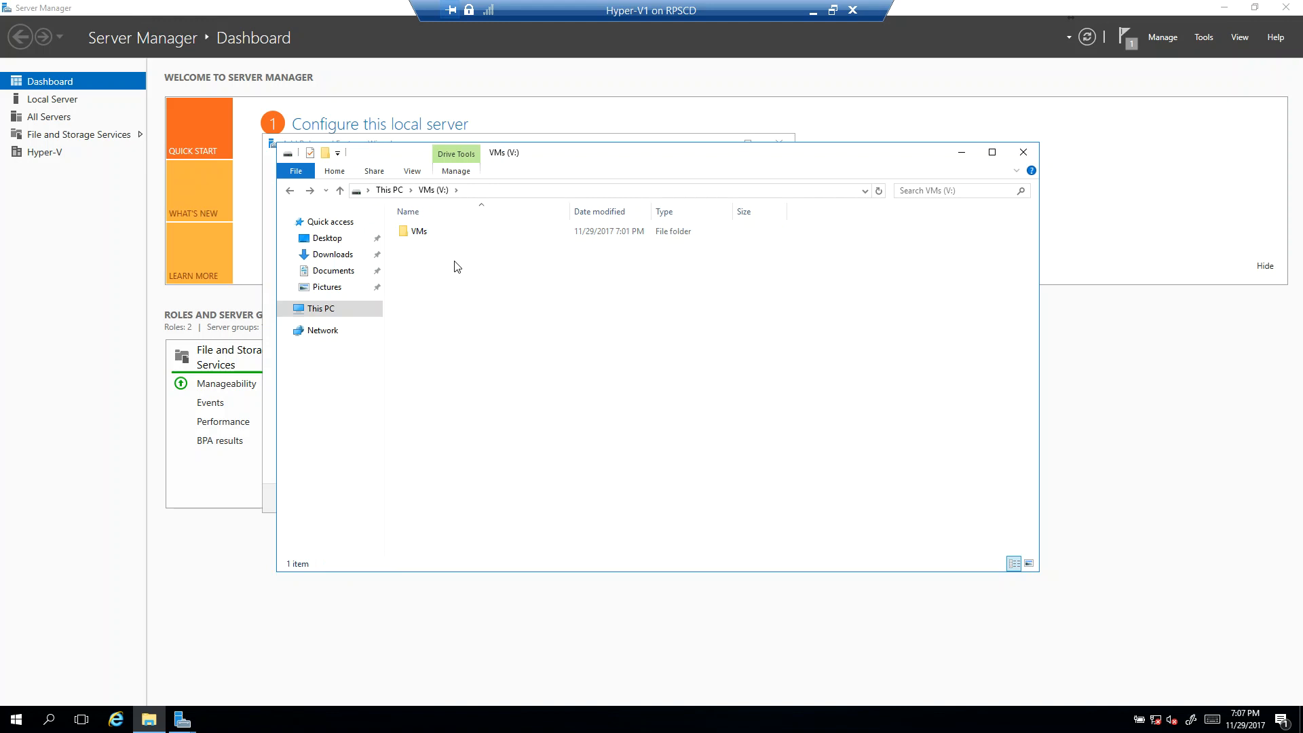
pyautogui.rightClick(466, 274)
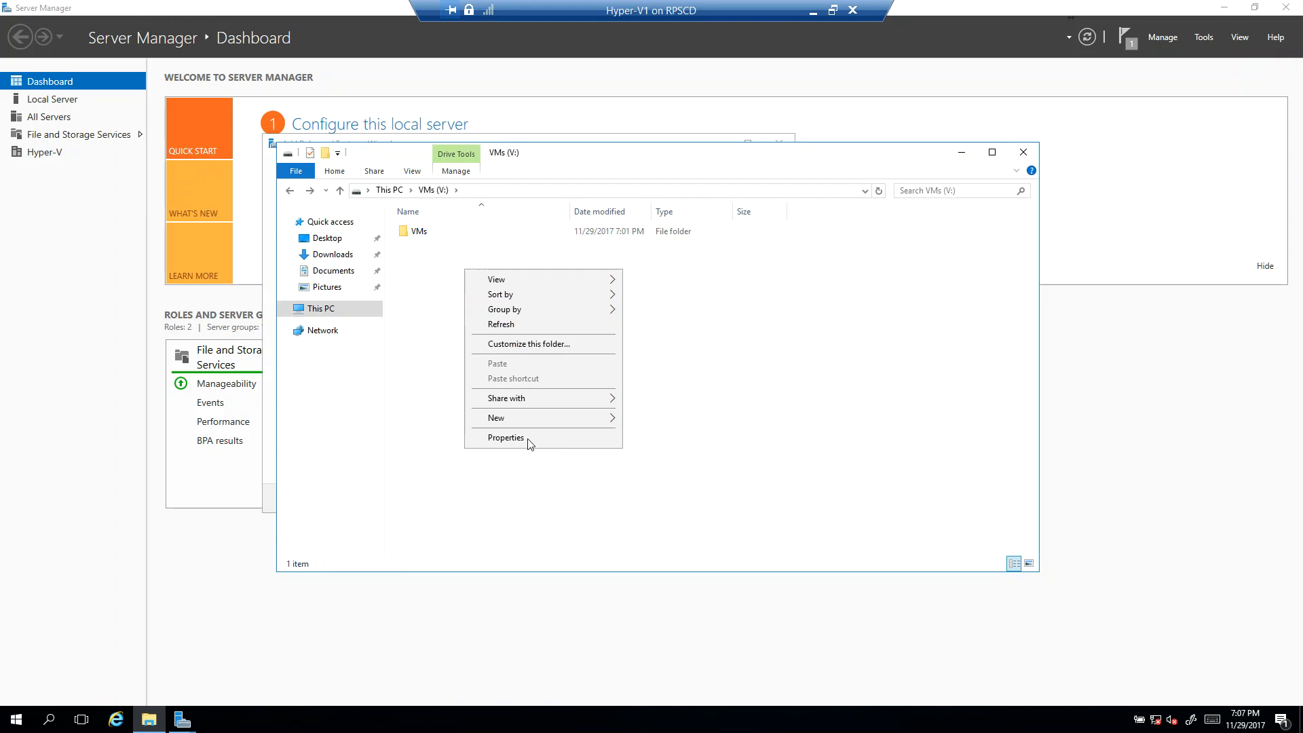
pyautogui.moveTo(530, 417)
pyautogui.click(687, 420)
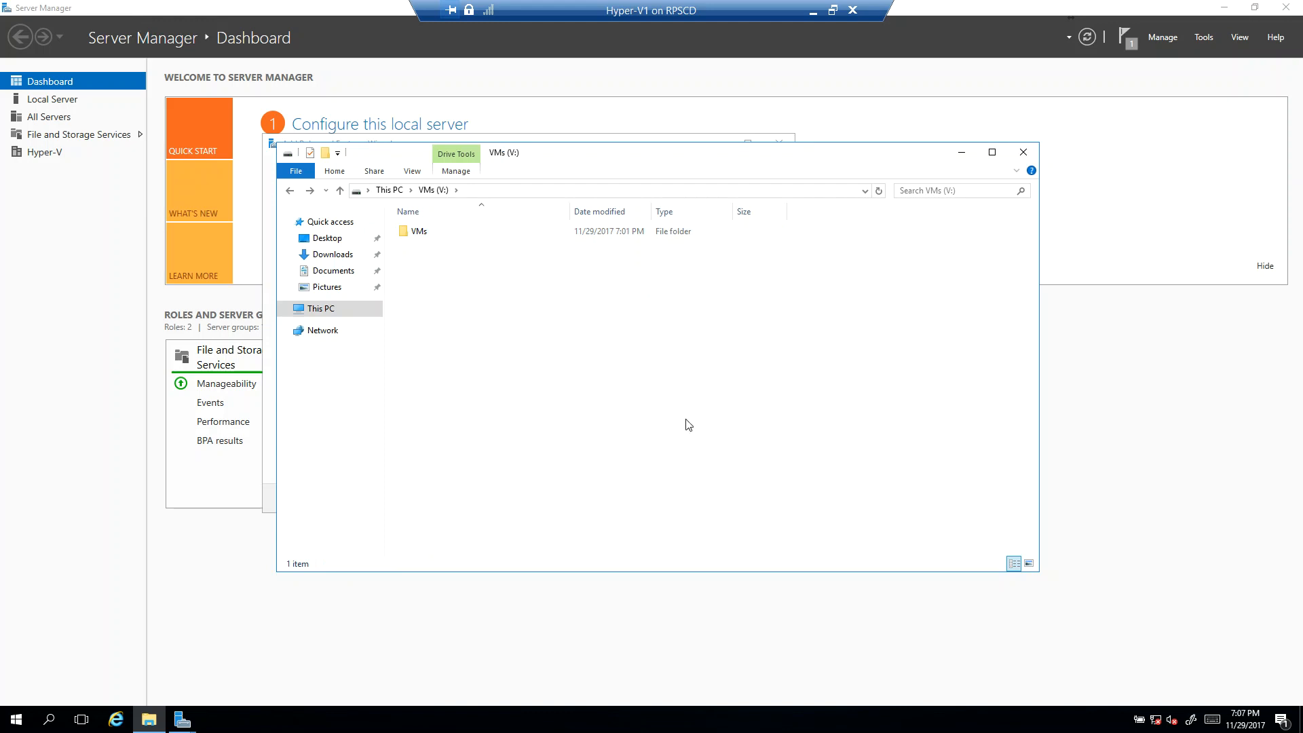
pyautogui.write('Software')
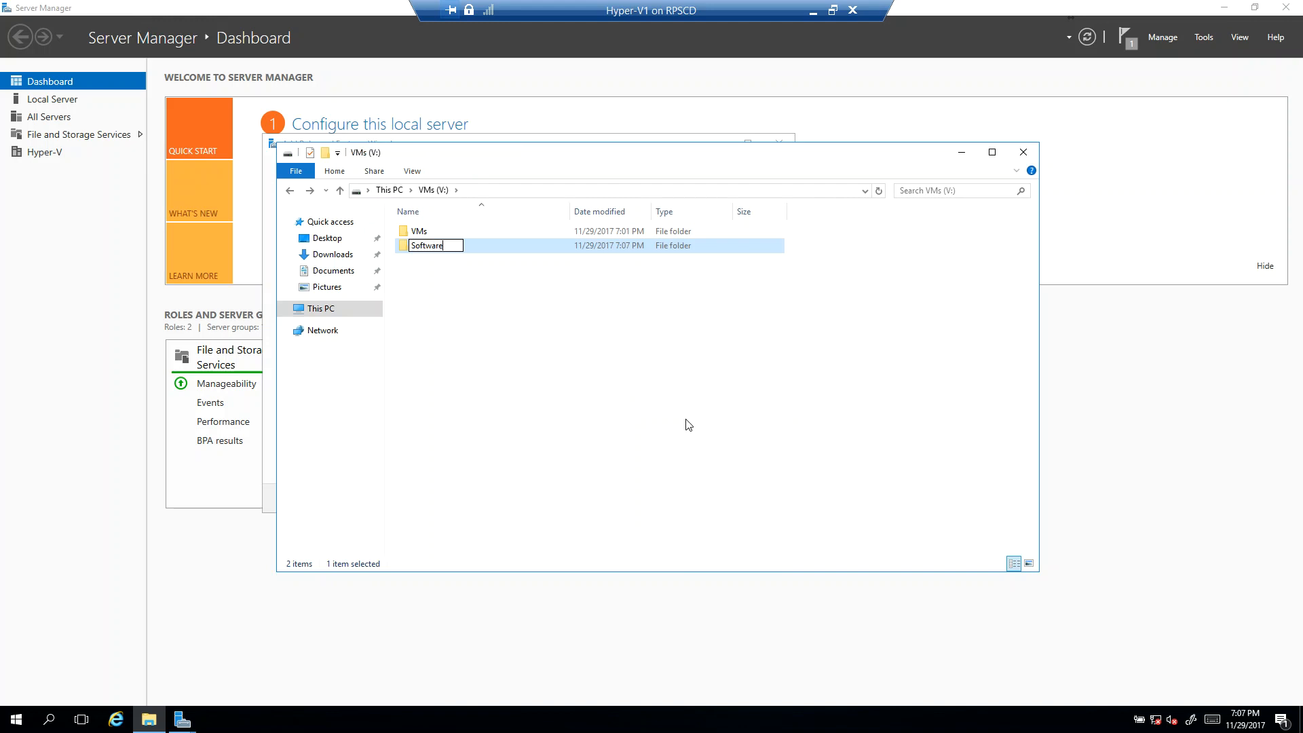
pyautogui.click(688, 424)
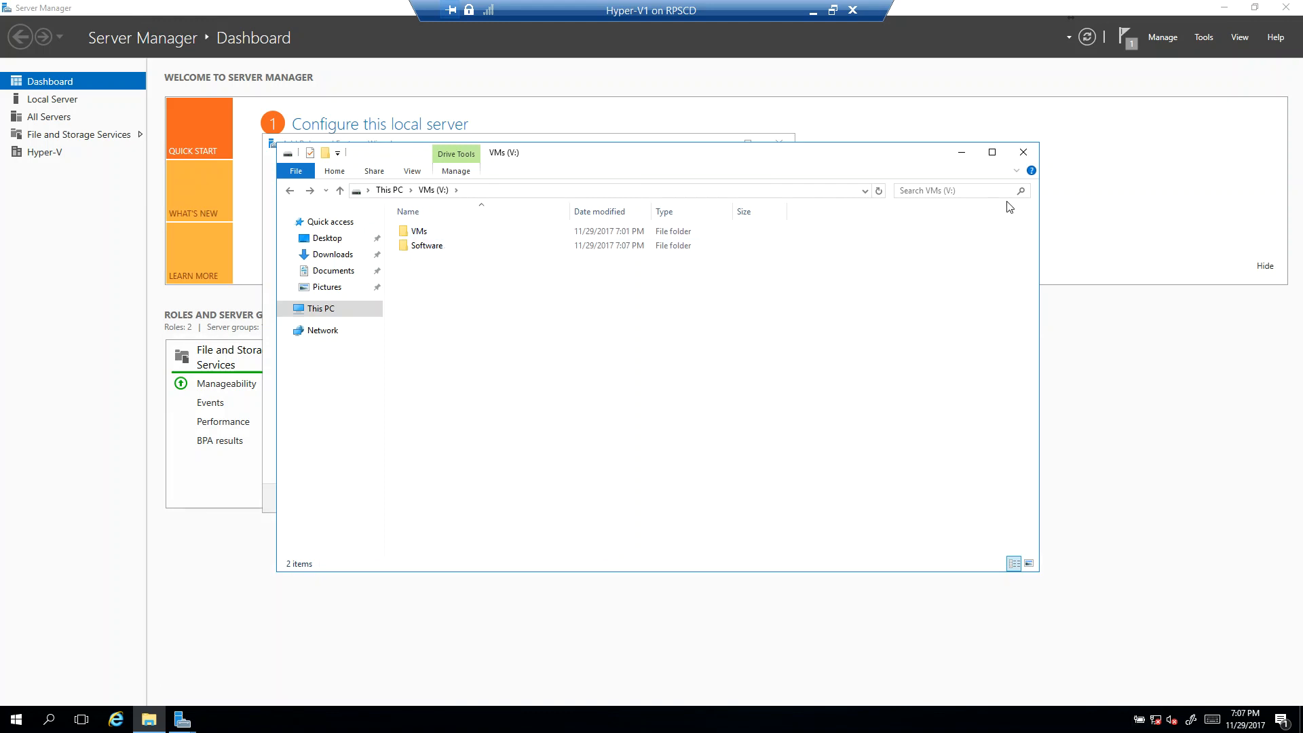
# Step: Close the Add Roles and Features wizard and pin Hyper-V Manager to the taskbar
pyautogui.click(958, 158)
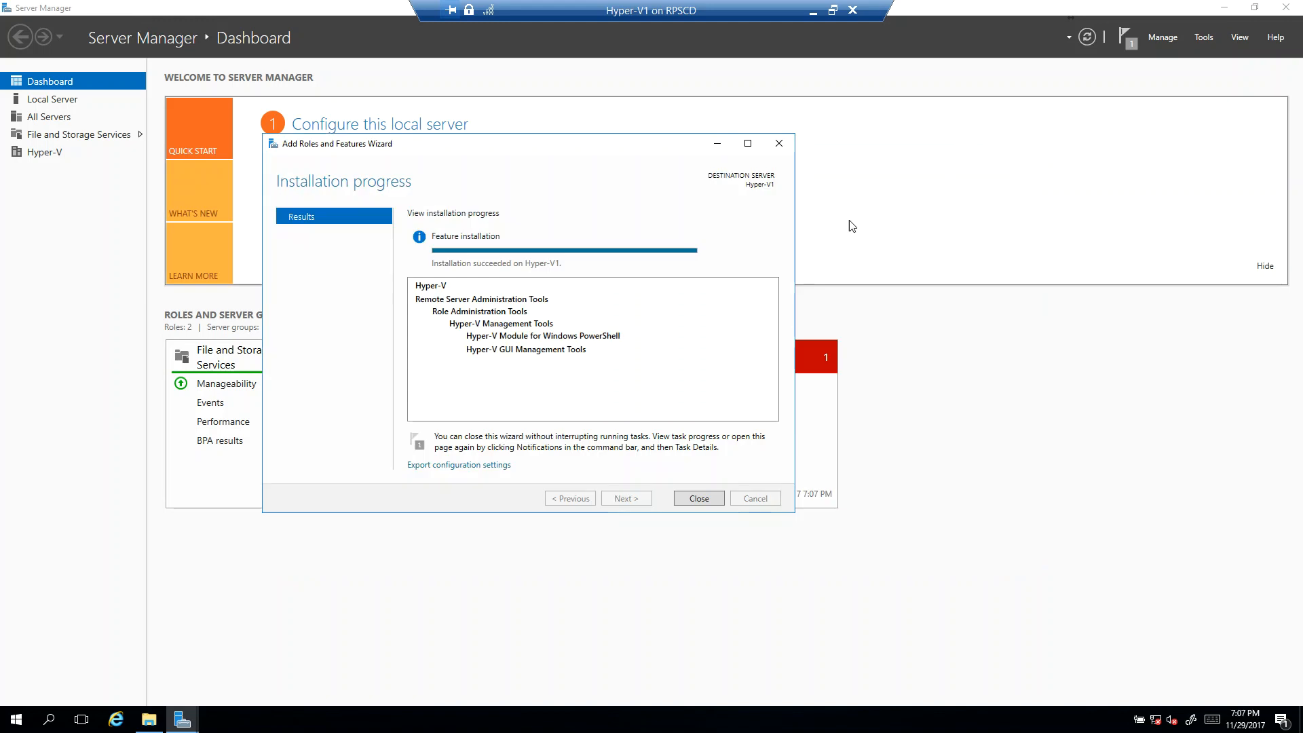
pyautogui.click(714, 500)
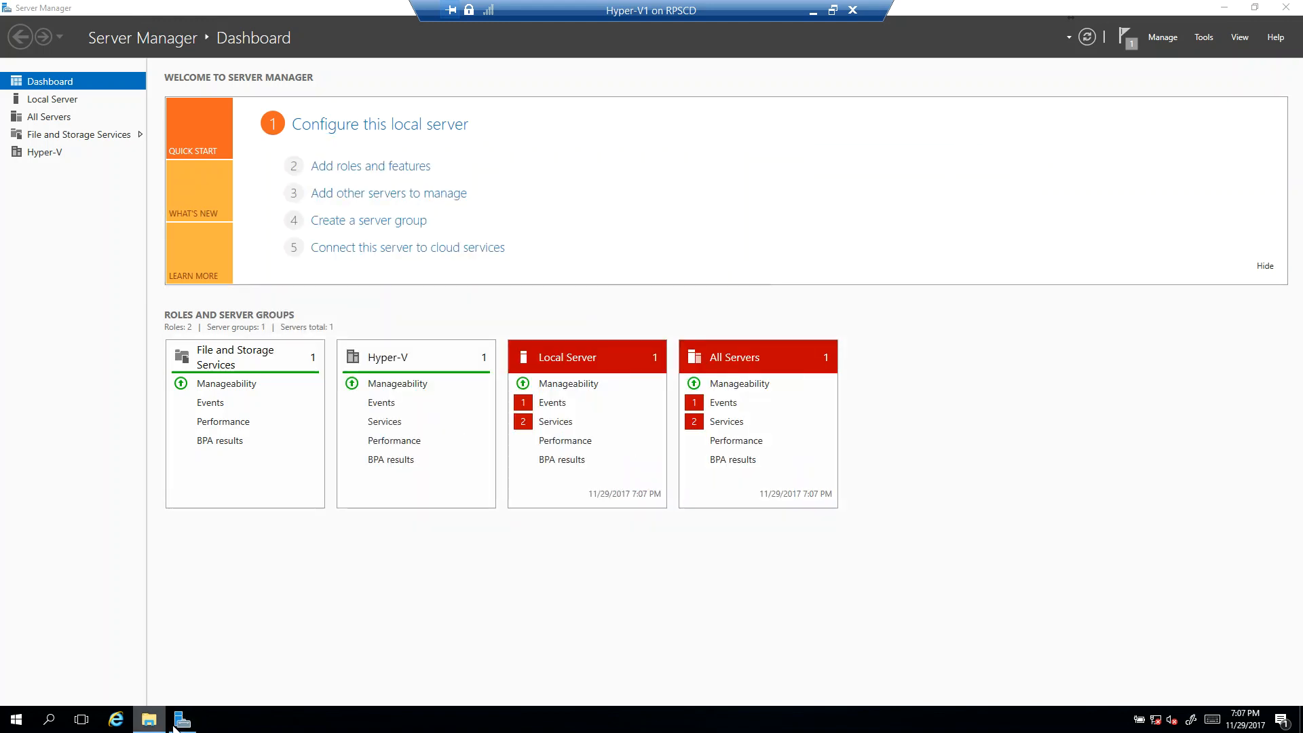
pyautogui.click(15, 721)
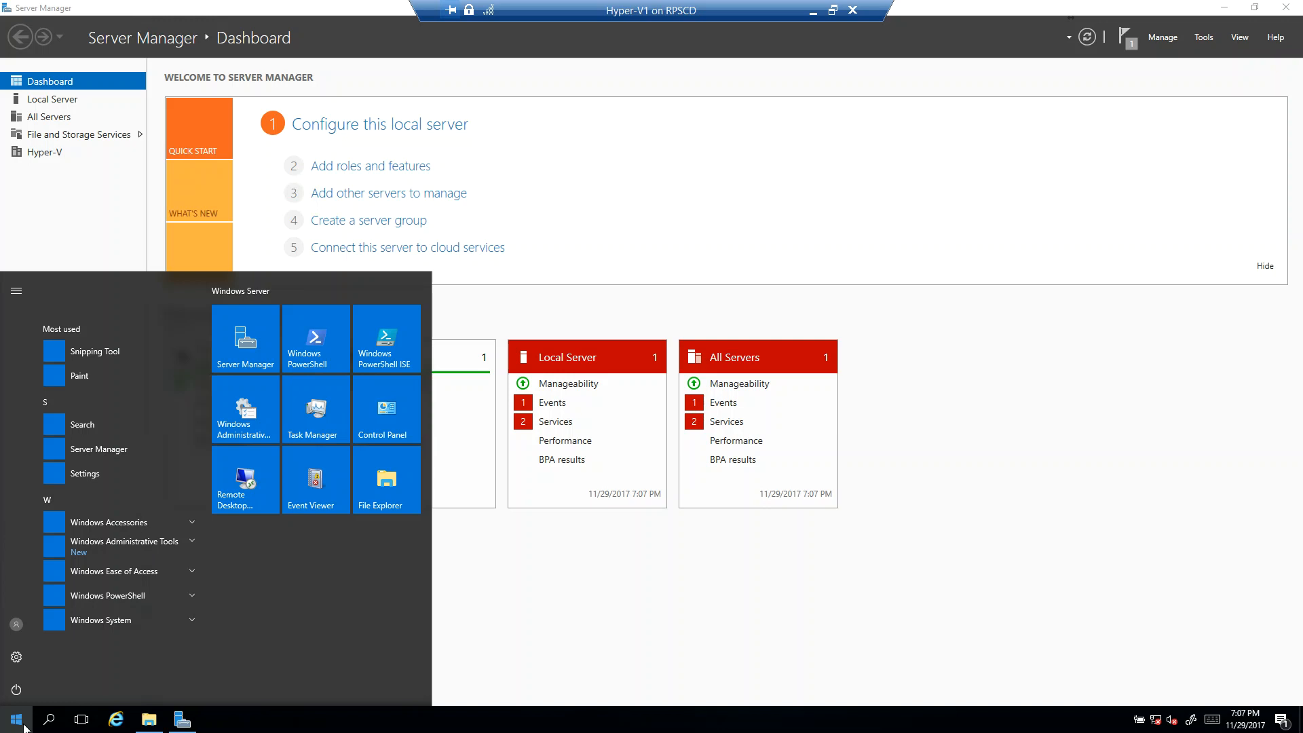
pyautogui.click(85, 555)
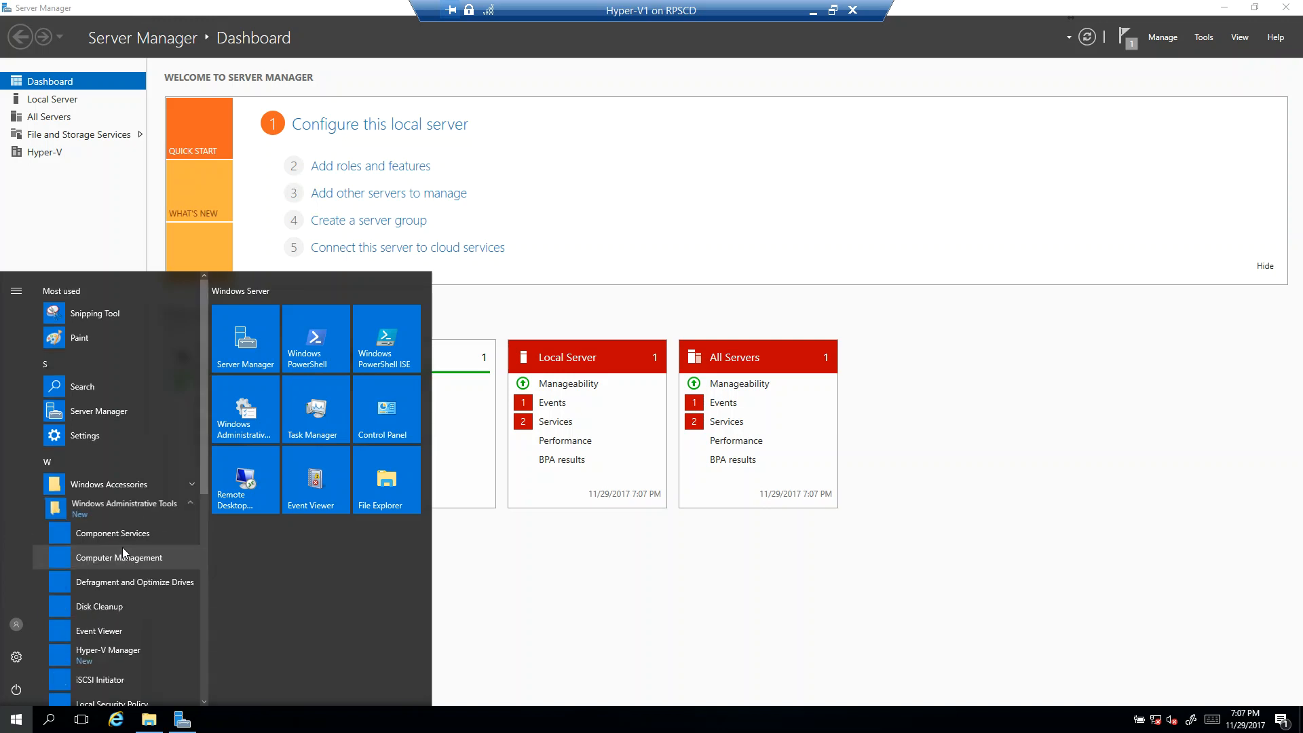
pyautogui.rightClick(104, 647)
pyautogui.moveTo(150, 690)
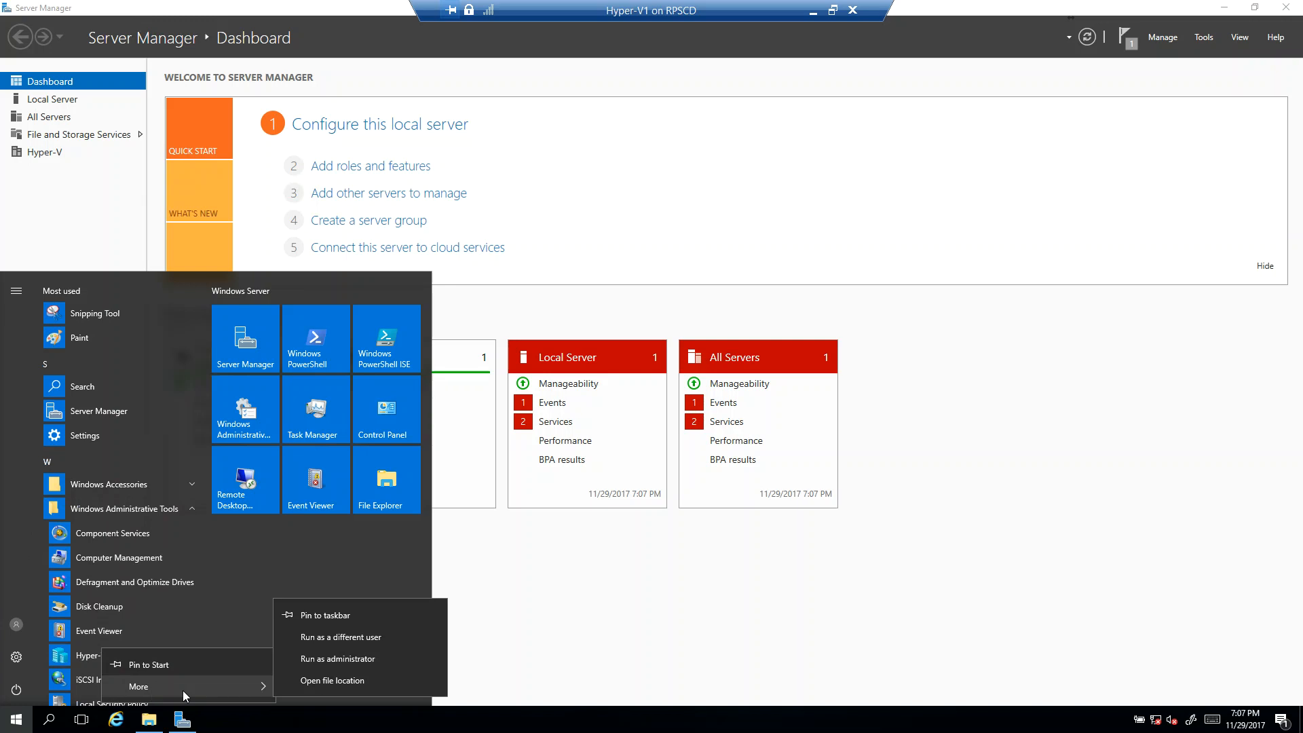
pyautogui.click(319, 615)
pyautogui.click(532, 588)
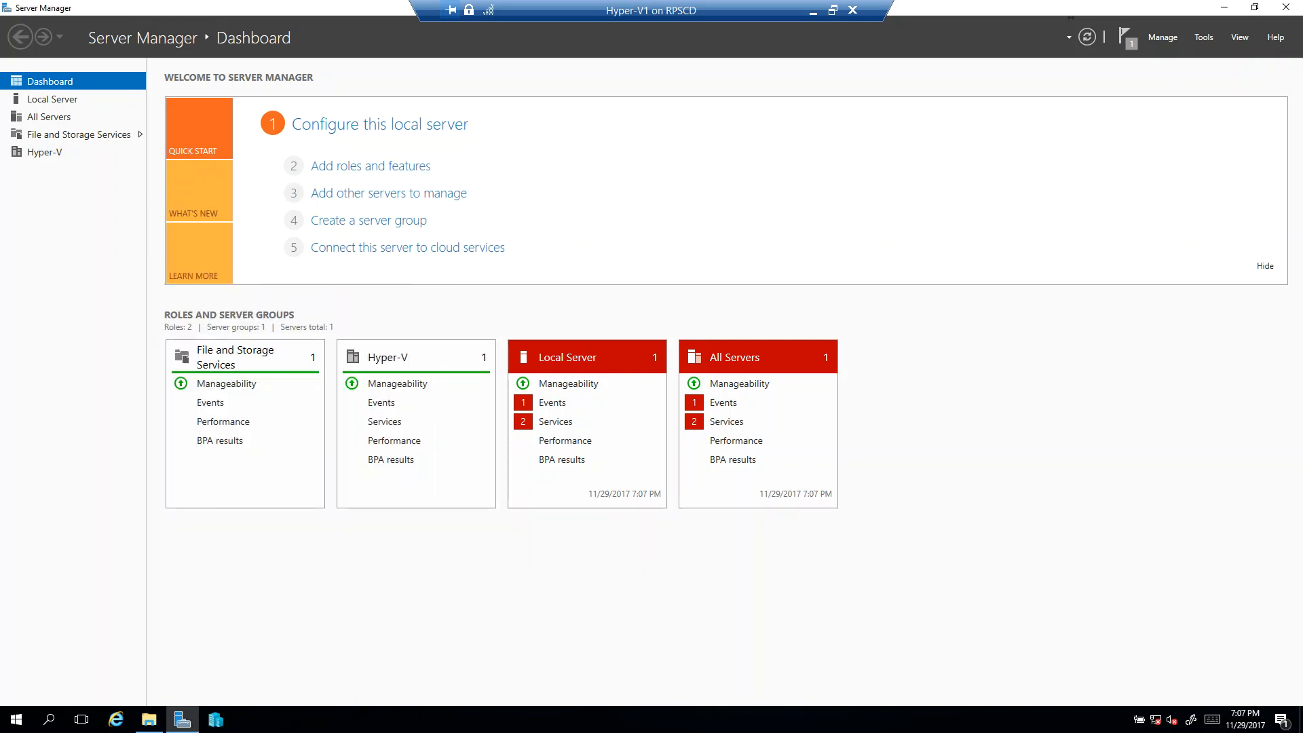
# Step: Open Hyper-V Manager maximized for the HYPER-V1 server and check the default storage folders in its Hyper-V Settings
pyautogui.click(228, 722)
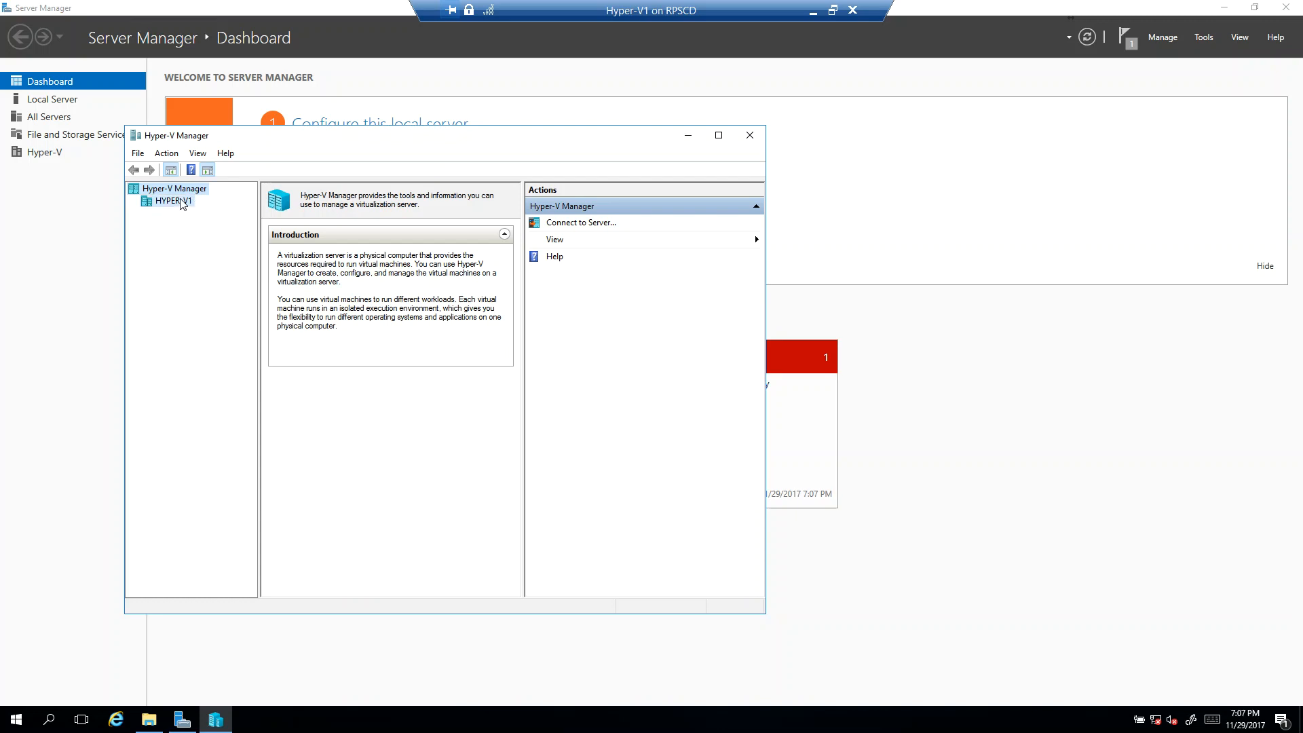
pyautogui.click(178, 201)
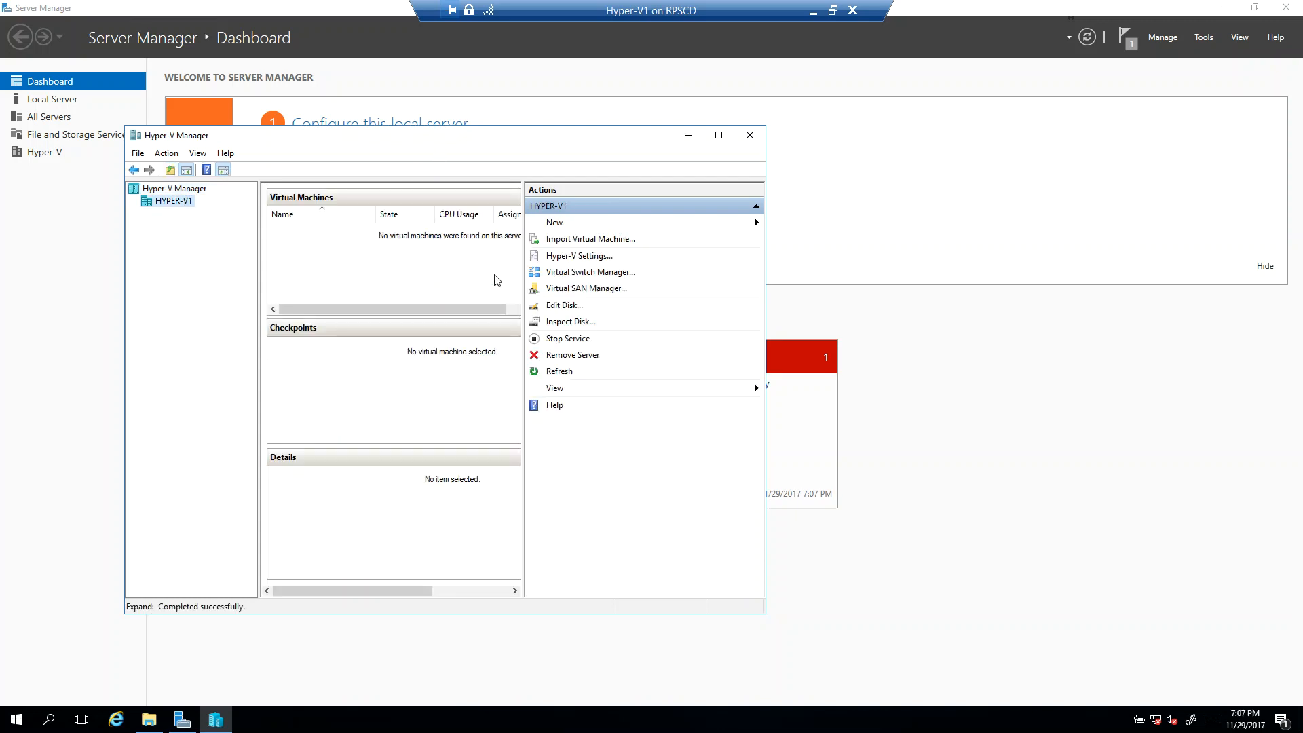
pyautogui.moveTo(523, 298); pyautogui.dragTo(586, 298)
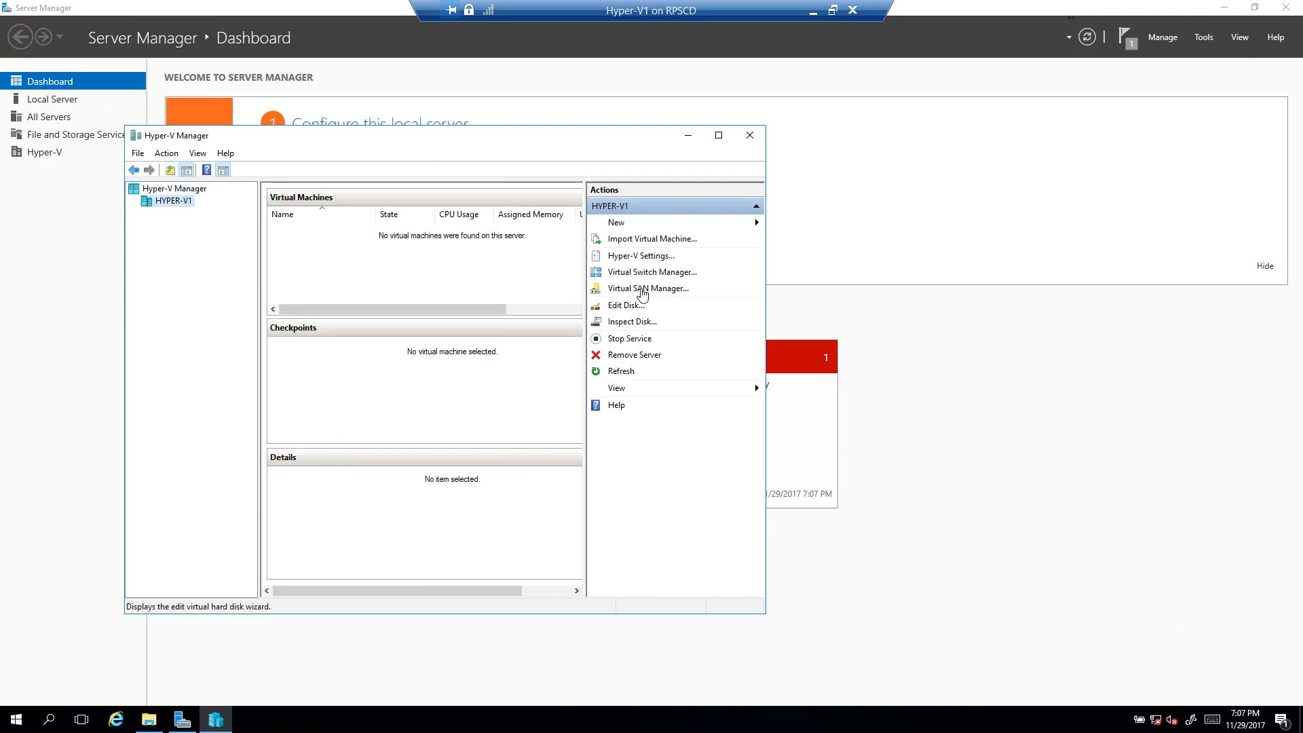
pyautogui.click(718, 135)
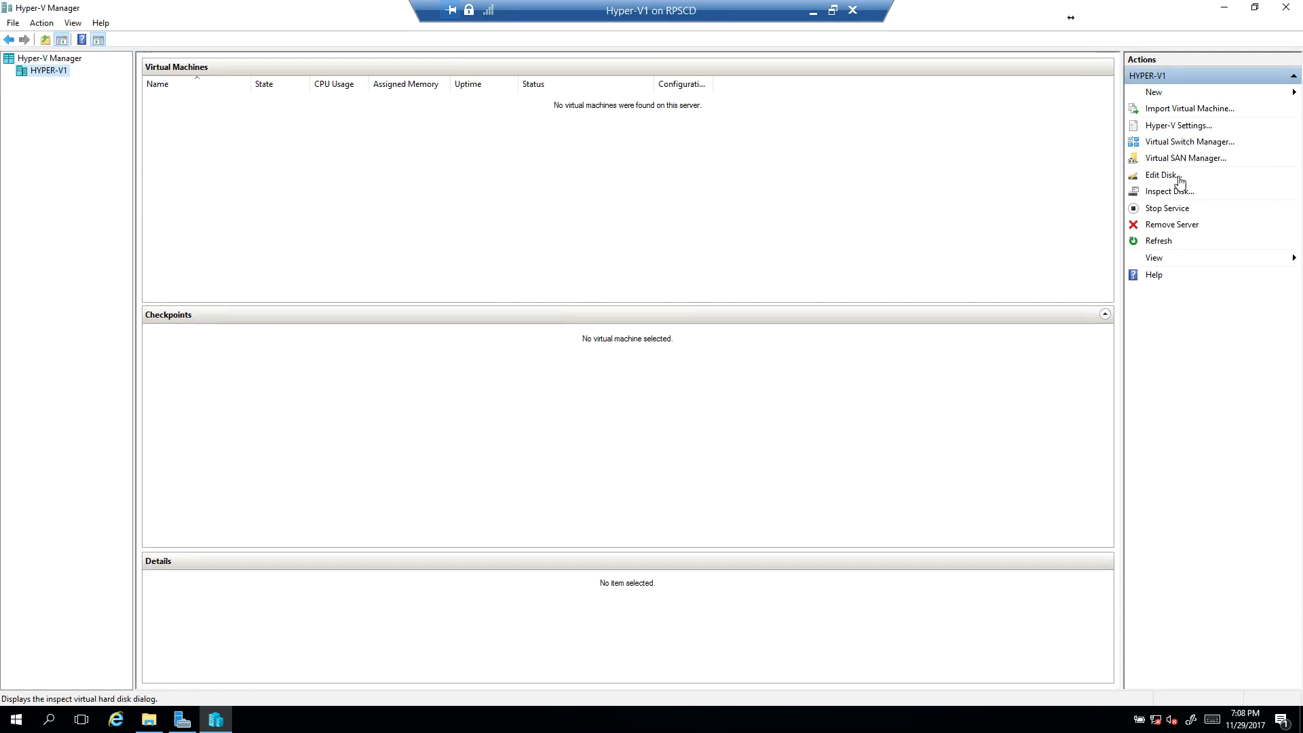
pyautogui.click(1175, 129)
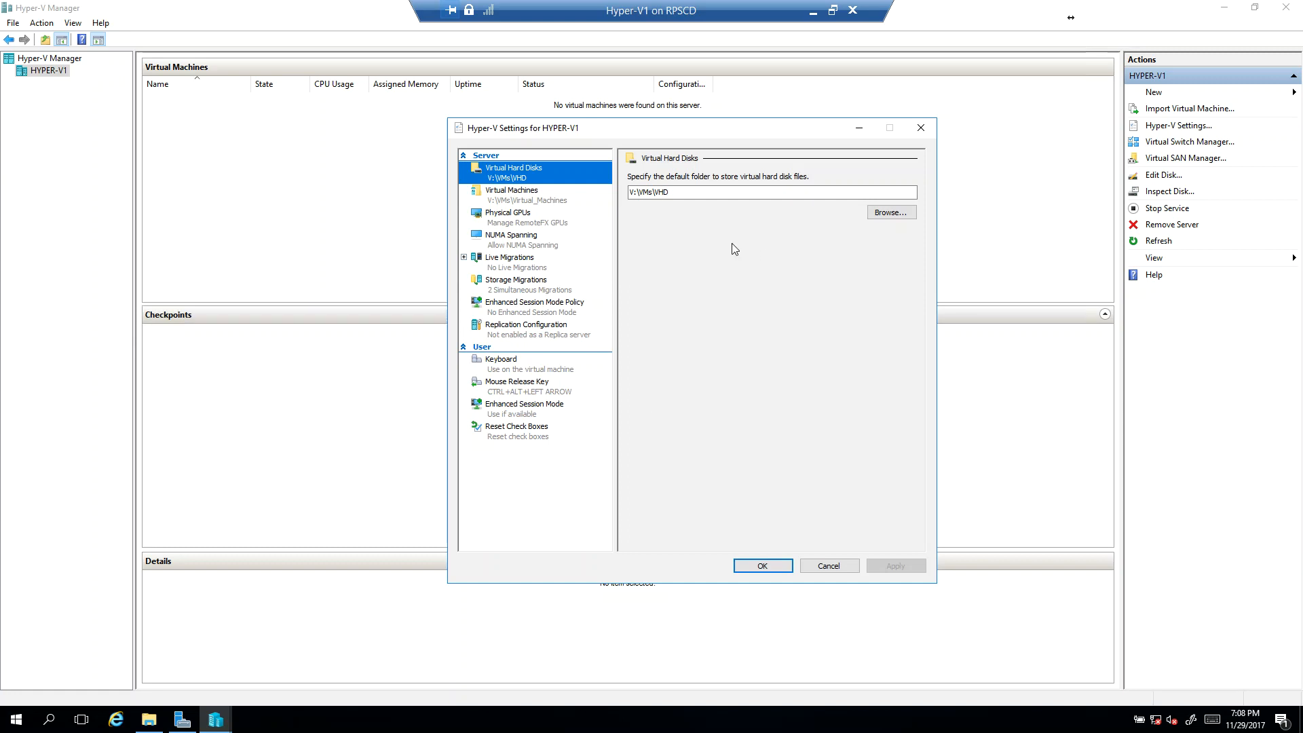
pyautogui.click(919, 128)
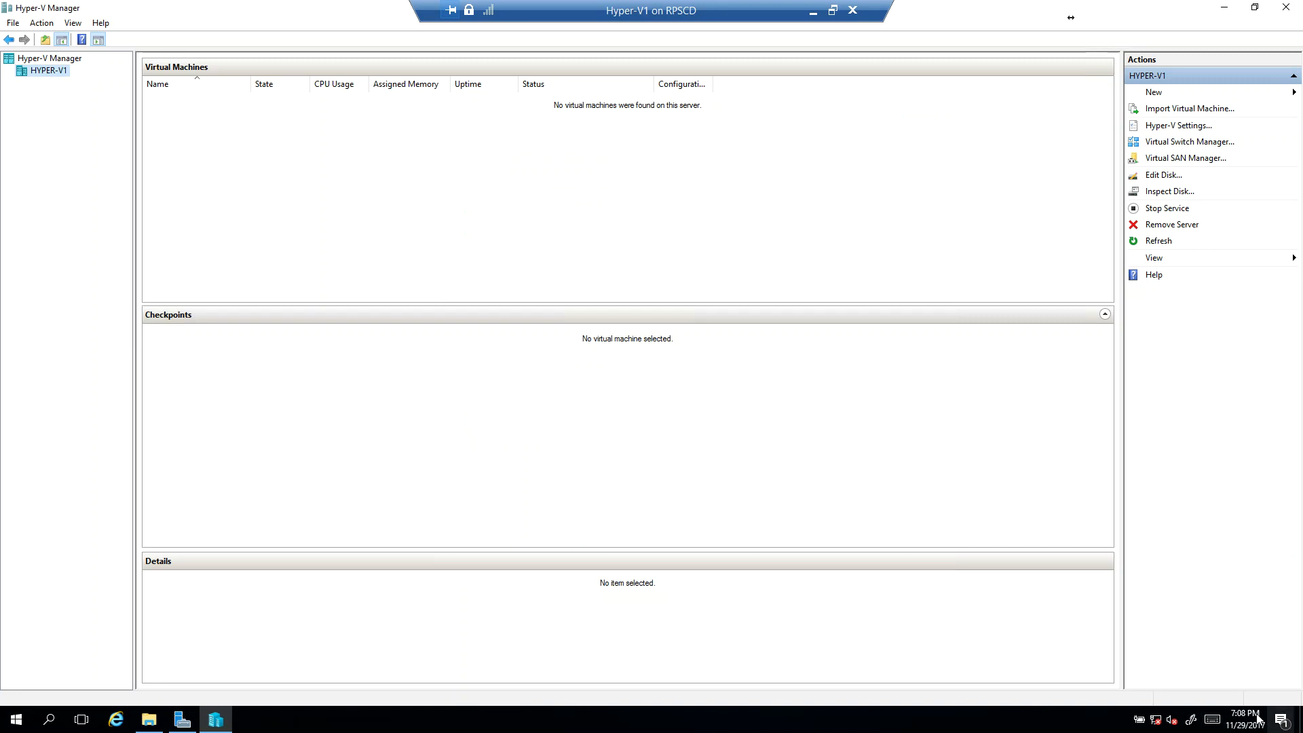
# Step: Switch to the RPSCD host's Hyper-V Manager and review the NATSwitch properties in Virtual Switch Manager
pyautogui.click(813, 11)
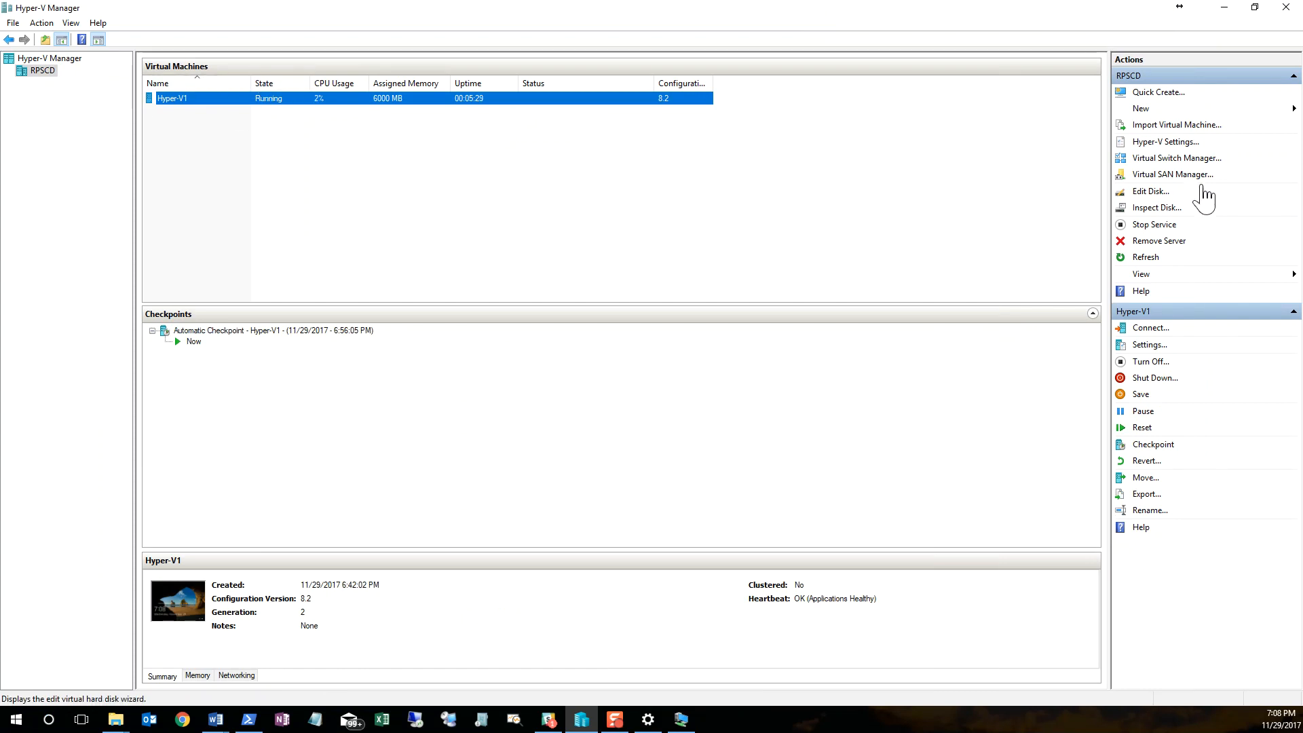
pyautogui.click(1184, 160)
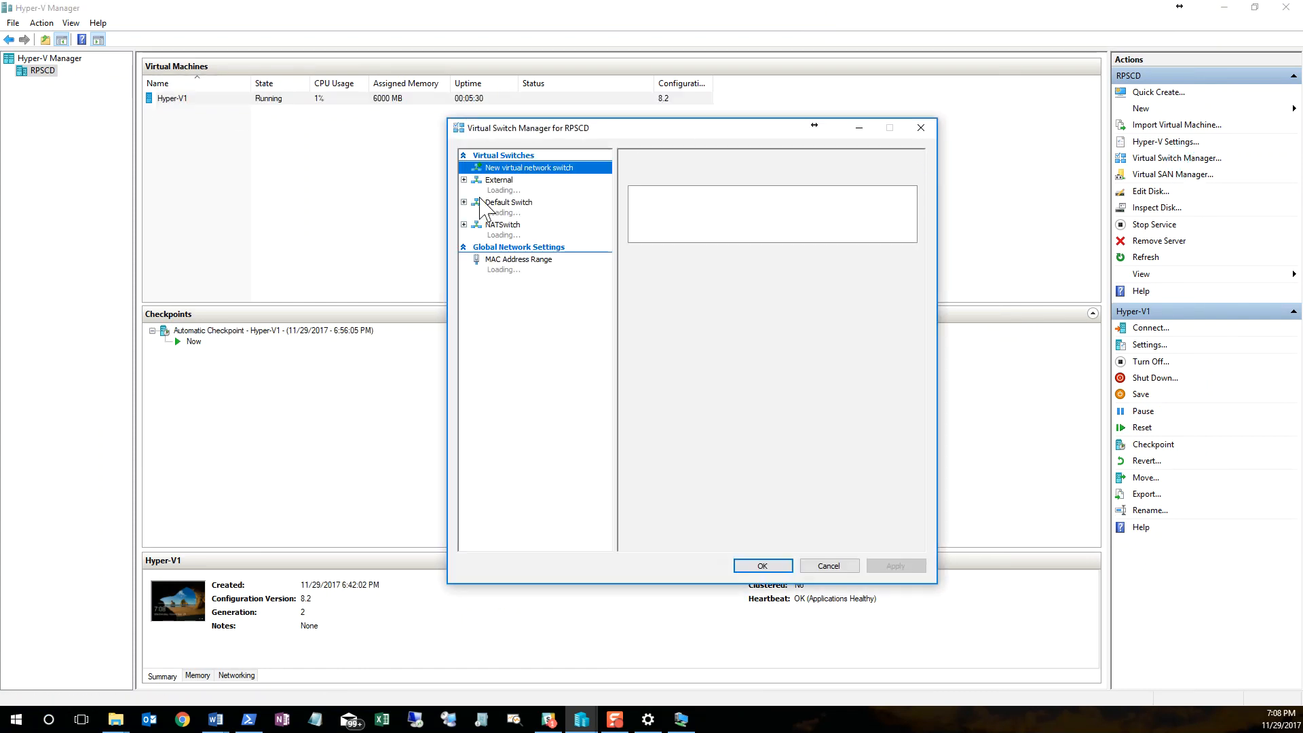
pyautogui.click(517, 230)
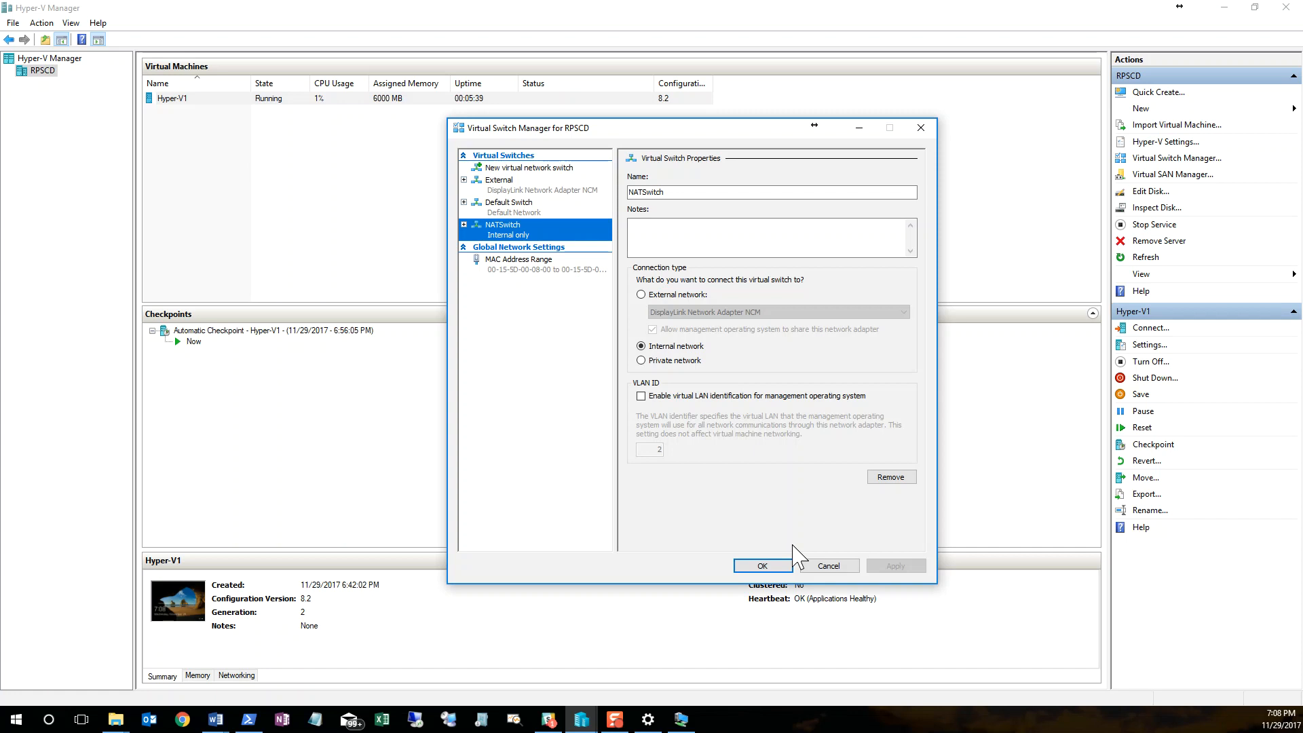
pyautogui.click(762, 565)
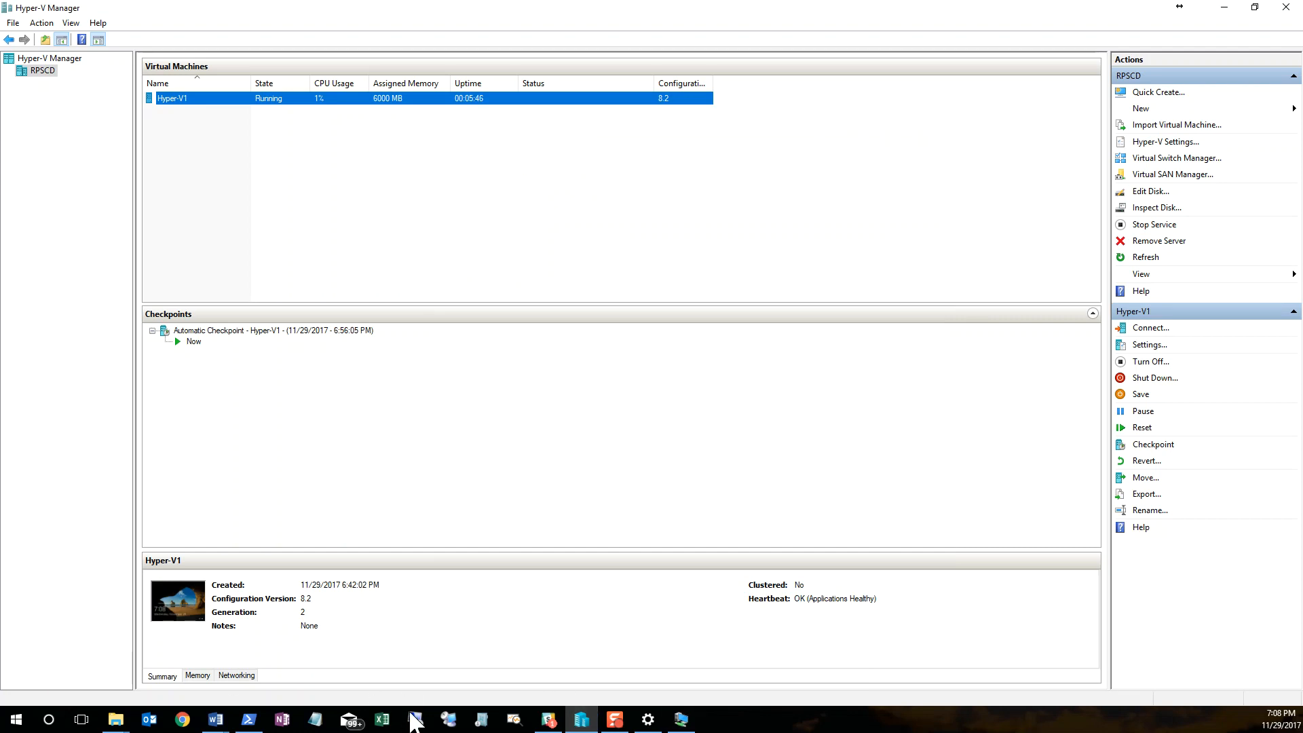
# Step: Run ipconfig /all in the host's PowerShell and check the IPv4 address of the vEthernet (NATSwitch) adapter
pyautogui.click(248, 720)
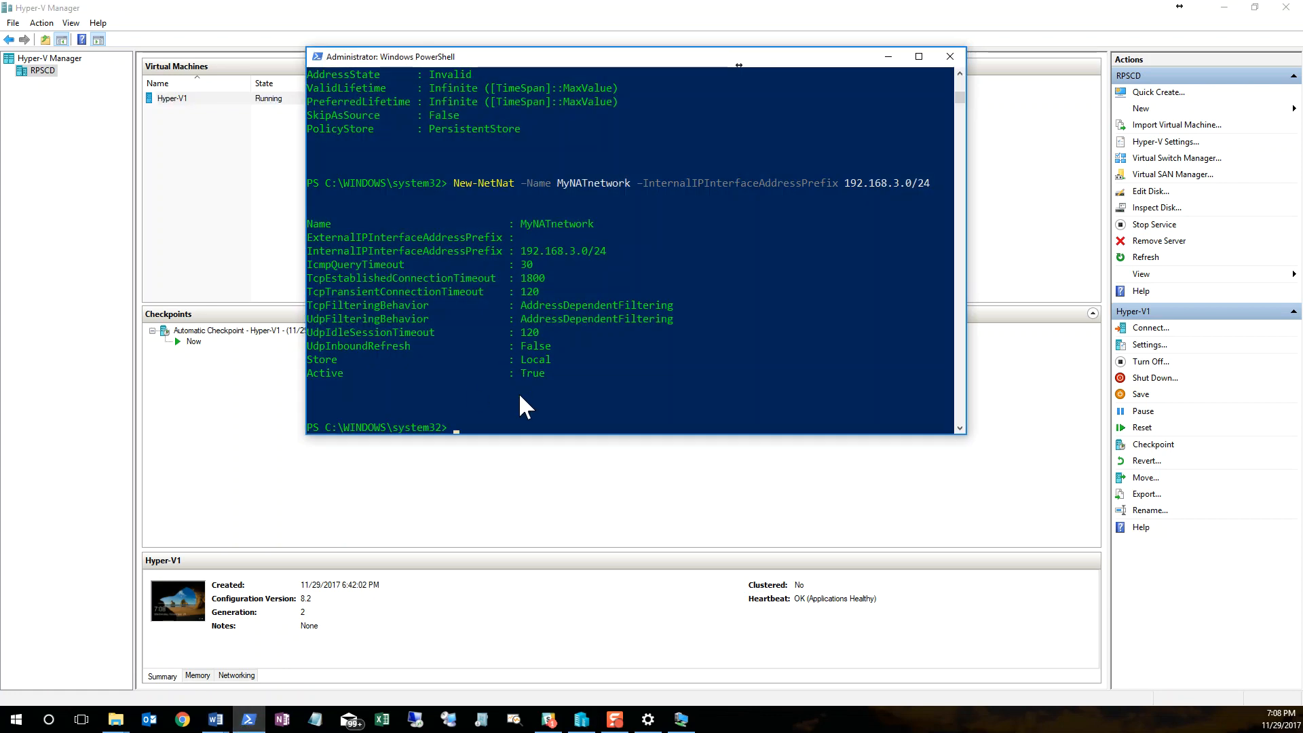
pyautogui.write('ipconfig /all')
pyautogui.press('Return')
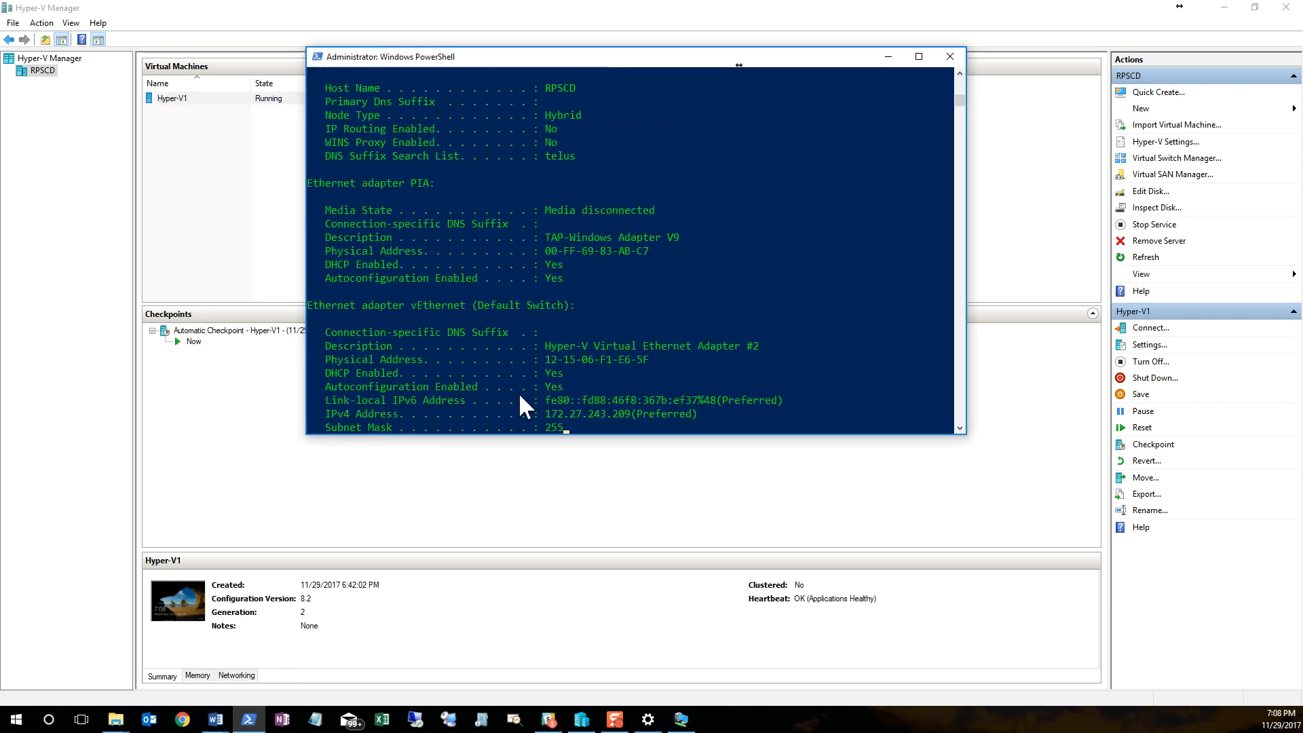
pyautogui.scroll(15, 564, 282)
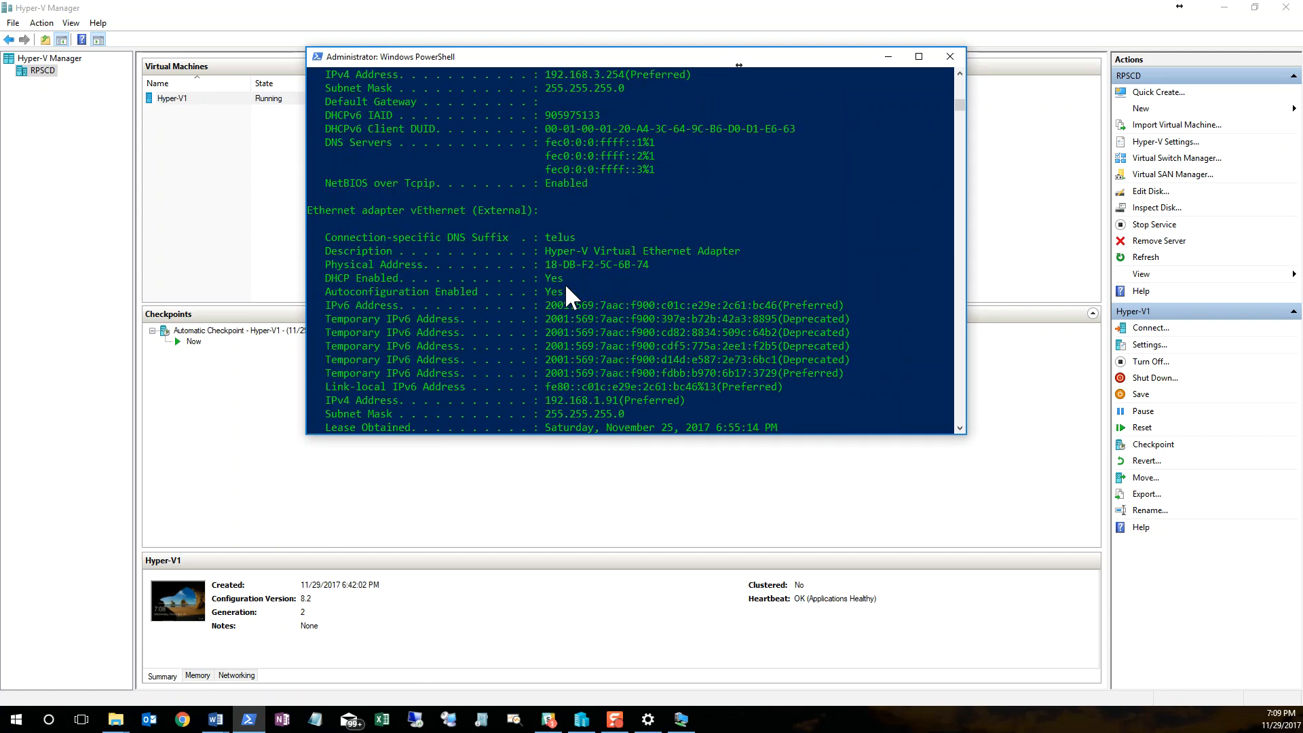
pyautogui.scroll(-7, 577, 251)
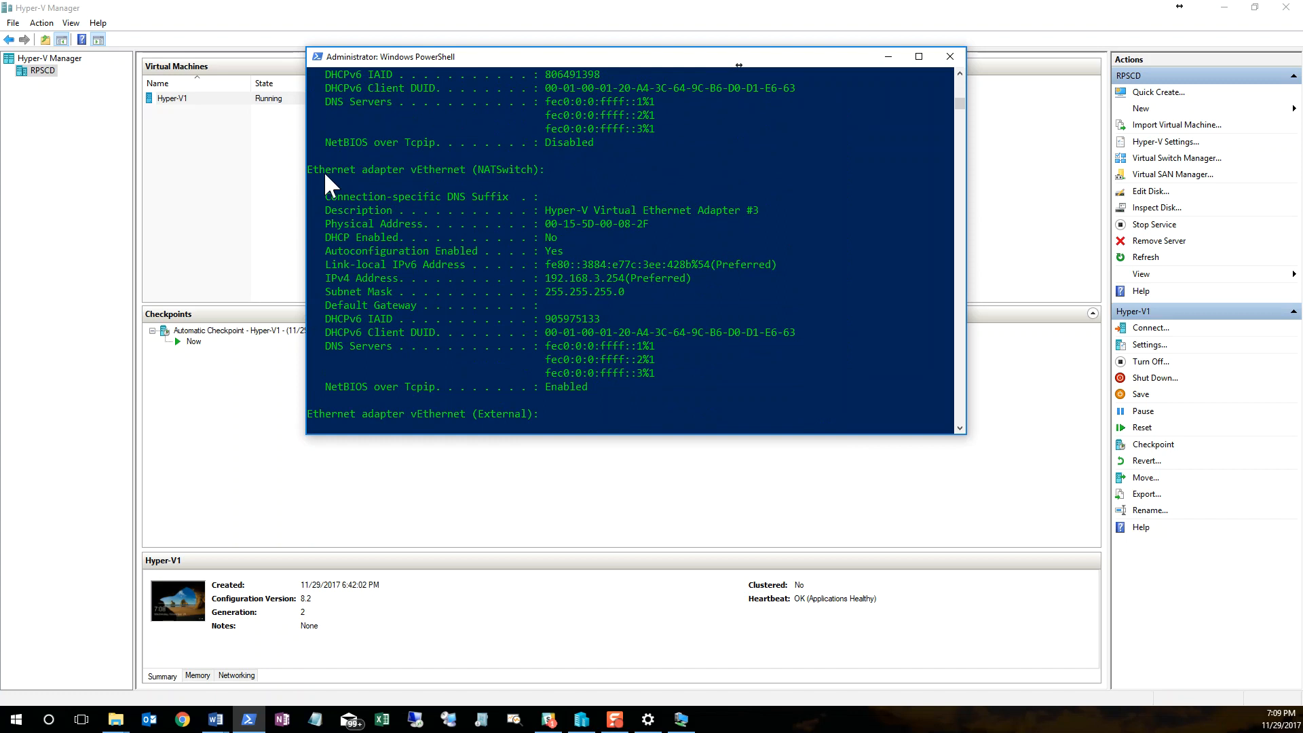
pyautogui.moveTo(485, 169); pyautogui.dragTo(573, 165)
pyautogui.click(657, 291)
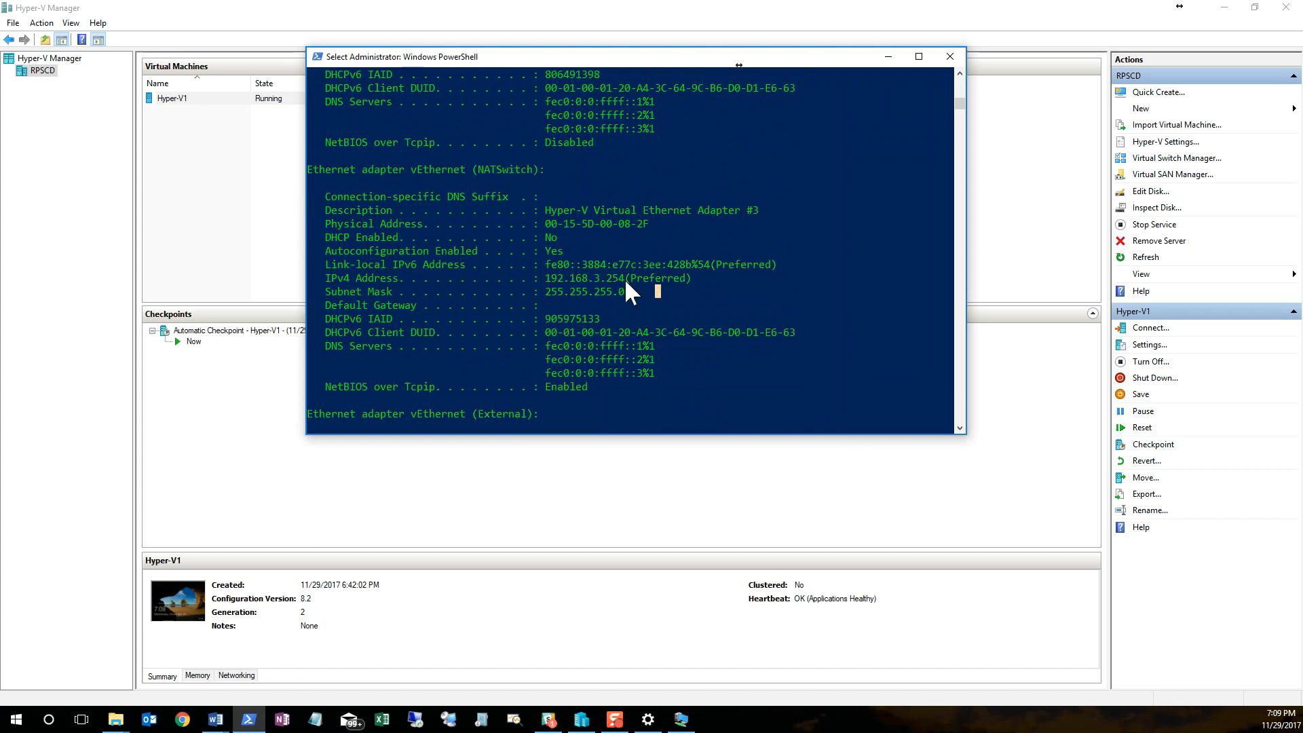
pyautogui.moveTo(573, 287); pyautogui.dragTo(712, 275)
pyautogui.click(567, 264)
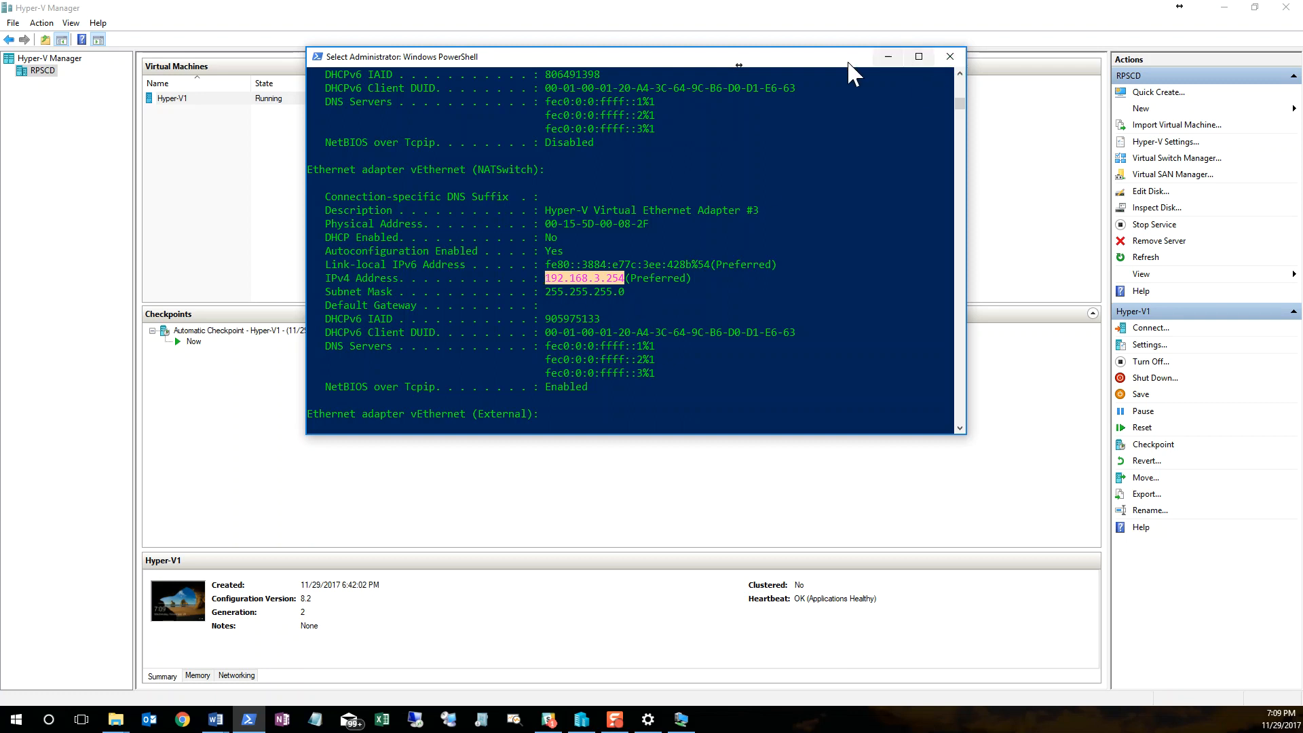
pyautogui.click(874, 65)
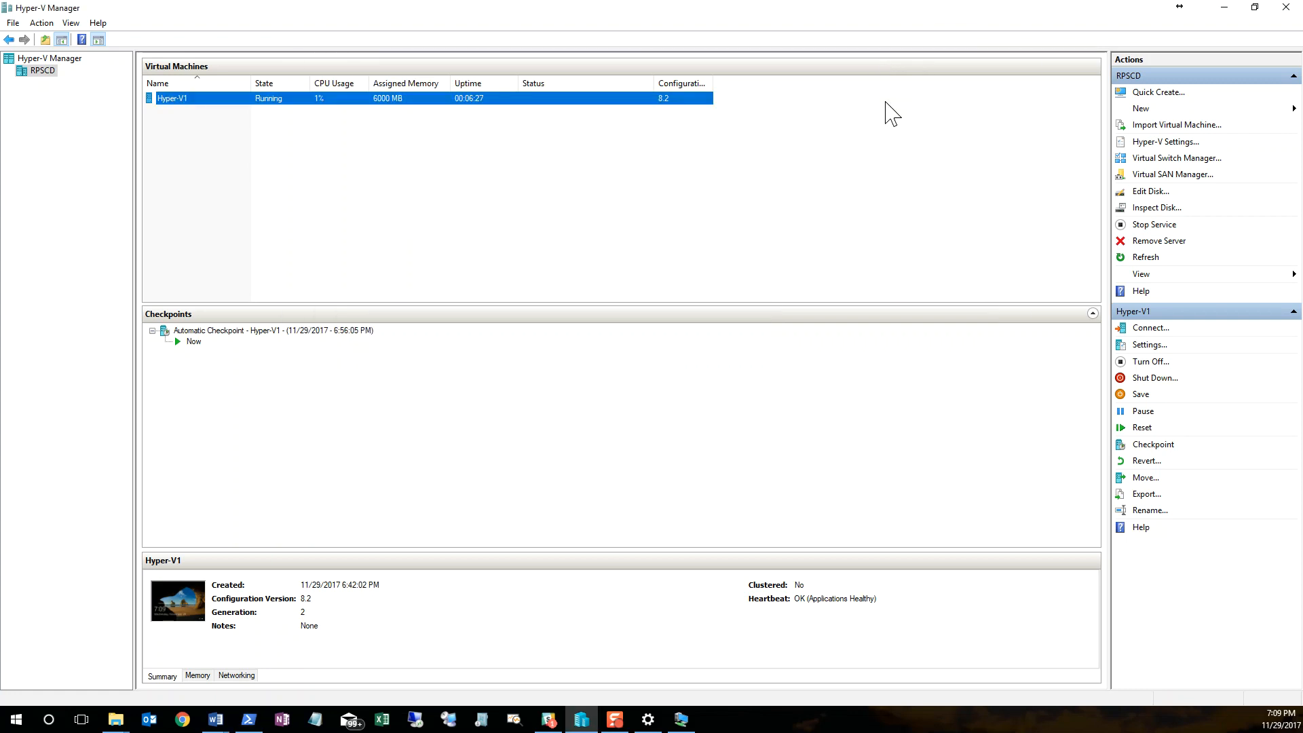
# Step: Connect the Hyper-V1 virtual machine's network adapter to the NATSwitch virtual switch
pyautogui.rightClick(223, 99)
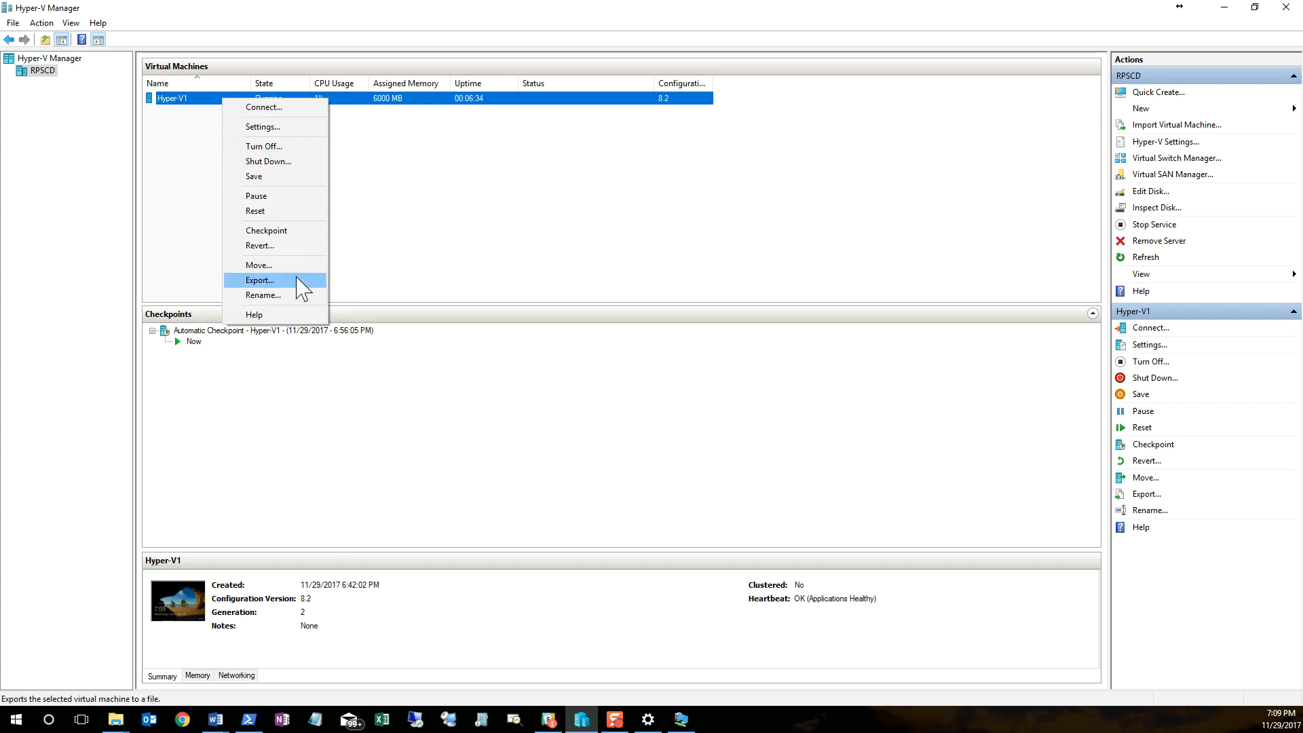
pyautogui.click(288, 129)
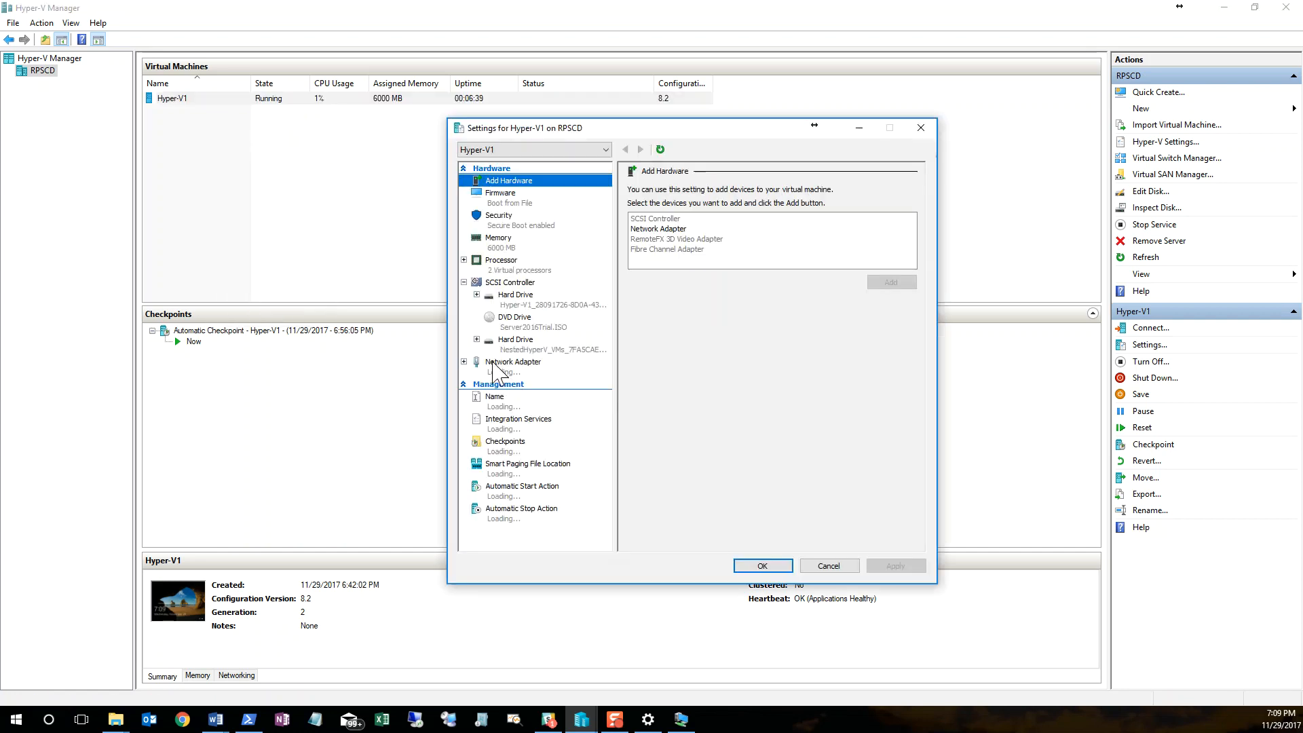
pyautogui.click(493, 364)
pyautogui.click(834, 215)
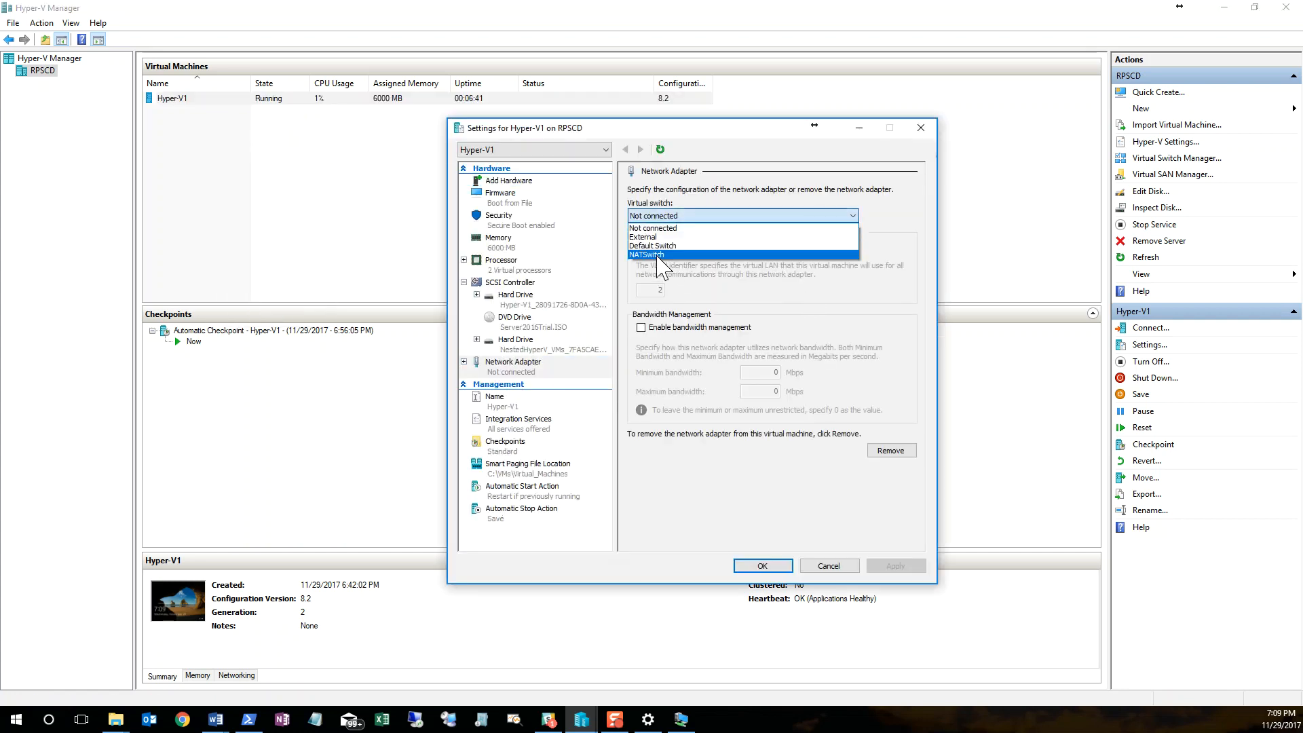
pyautogui.click(656, 256)
pyautogui.click(924, 569)
pyautogui.click(747, 569)
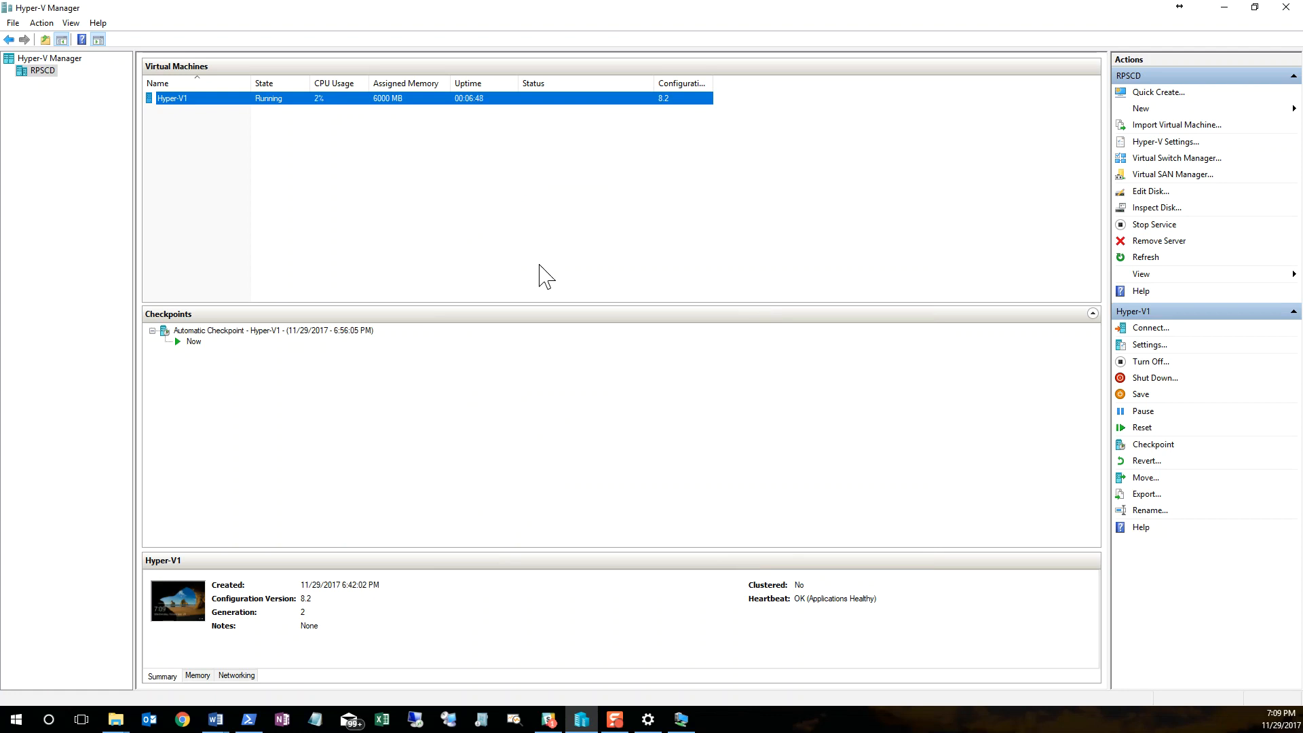
# Step: Switch to the Hyper-V1 virtual machine and open its network adapter settings from the Network and Sharing Center
pyautogui.click(681, 719)
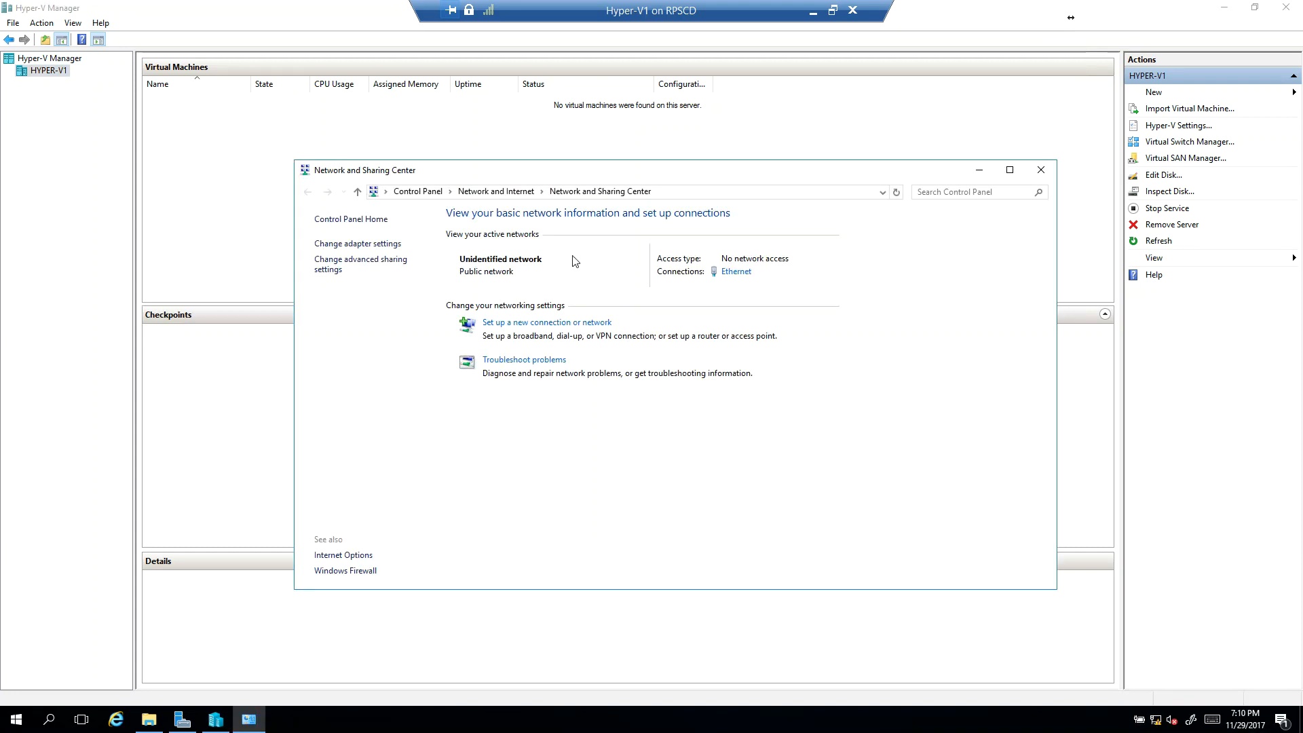
pyautogui.click(378, 245)
# Step: Try to rename the Ethernet connection as 192.168.3.0/24
pyautogui.click(356, 242)
pyautogui.press('F2')
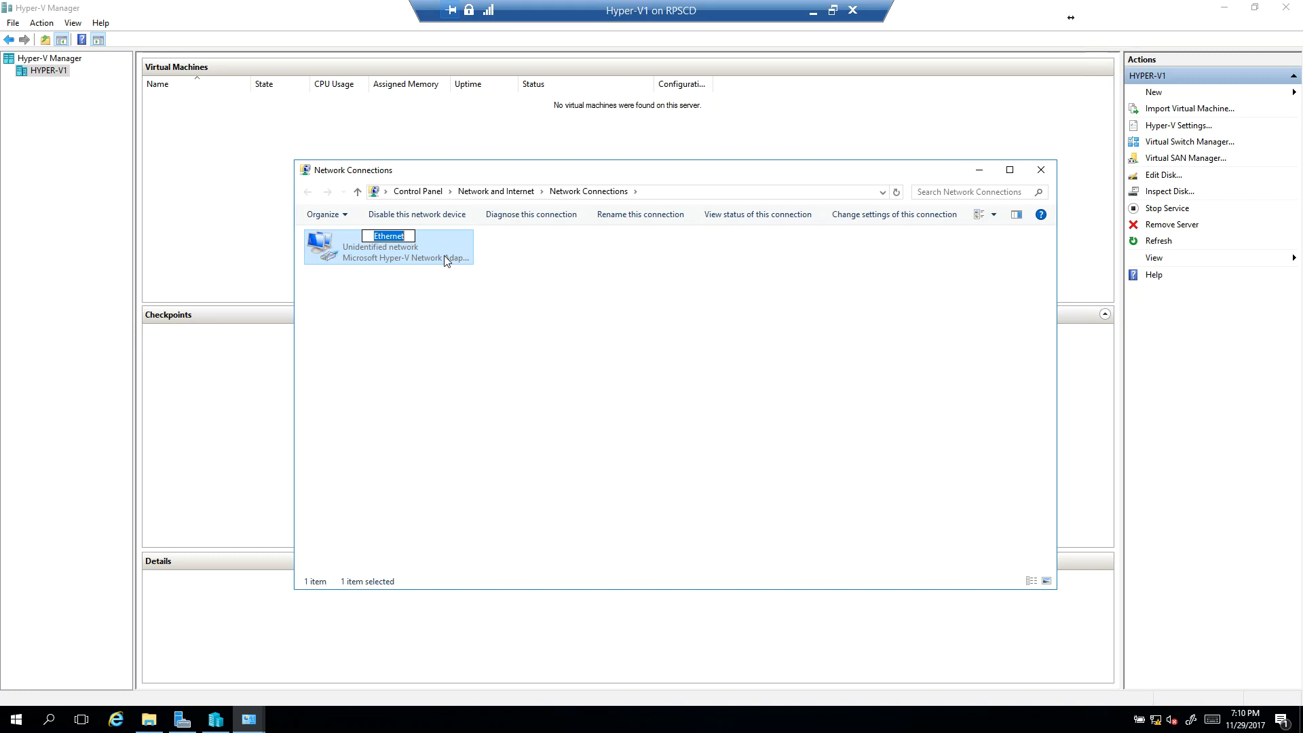
pyautogui.press('End')
pyautogui.press('BackSpace')
pyautogui.press('BackSpace')
pyautogui.press('BackSpace')
pyautogui.press('BackSpace')
pyautogui.press('BackSpace')
pyautogui.press('BackSpace')
pyautogui.press('BackSpace')
pyautogui.press('BackSpace')
pyautogui.write('192.168.3.0/24')
pyautogui.press('Return')
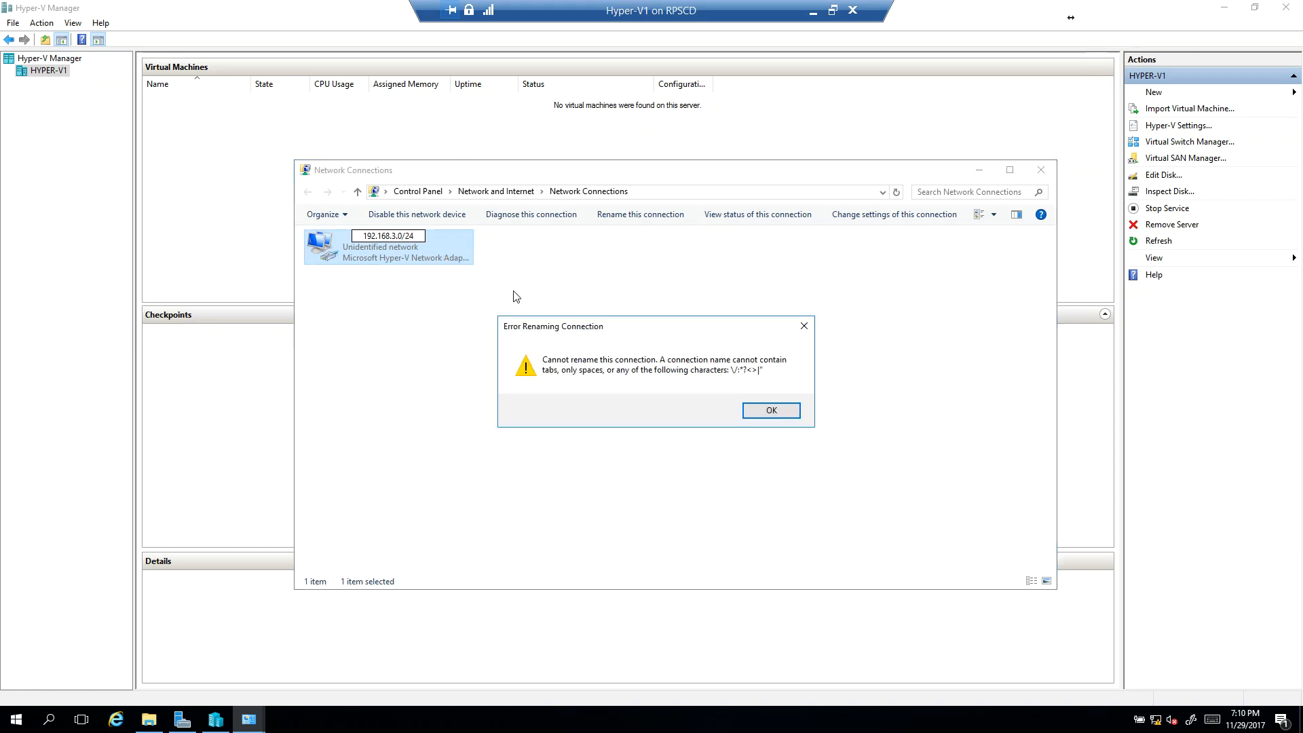
pyautogui.click(751, 410)
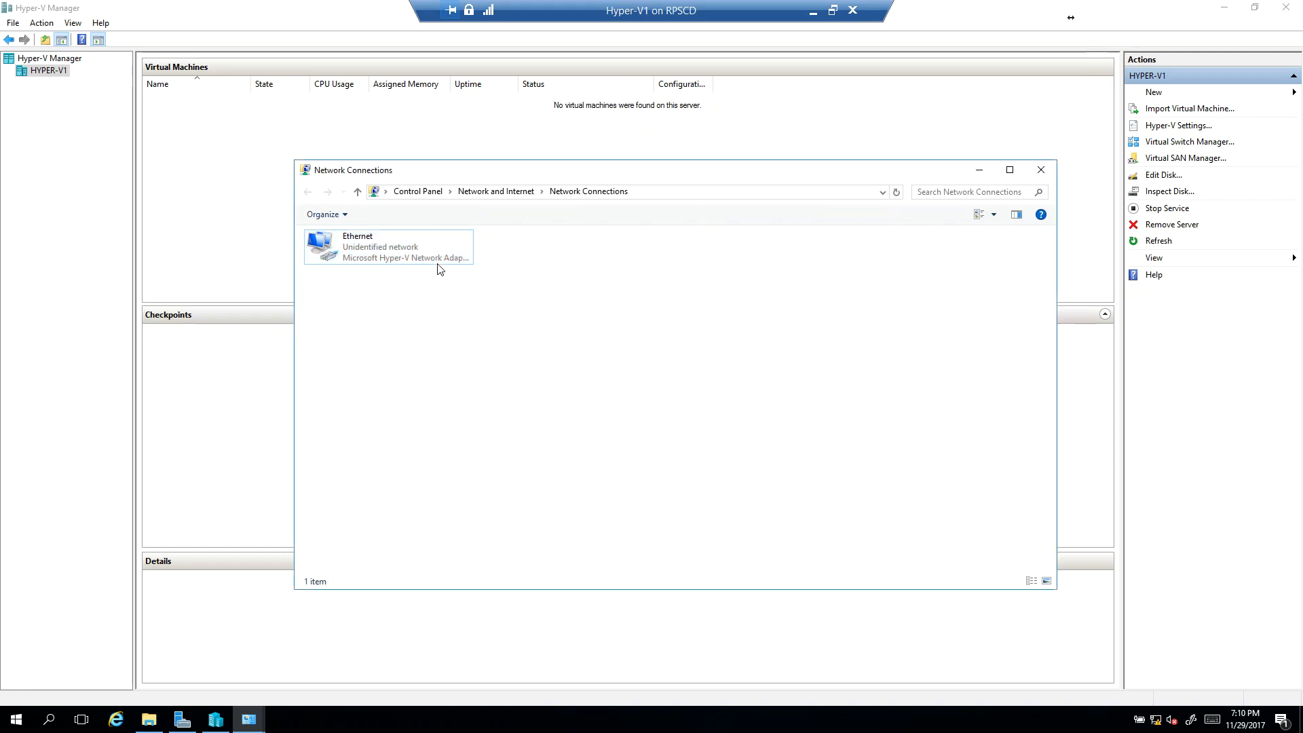
# Step: Rename the Ethernet connection as 192.168.3.0
pyautogui.click(385, 238)
pyautogui.click(384, 237)
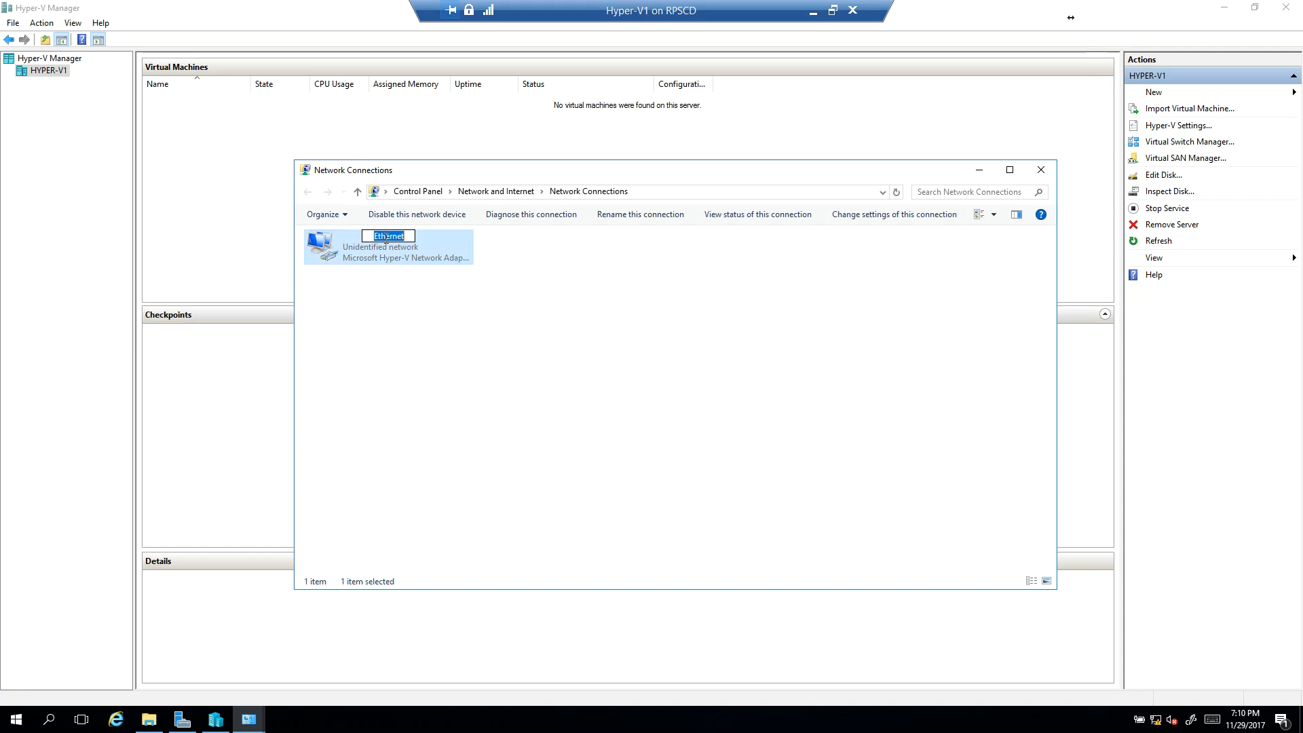
pyautogui.write('192.168.3.0')
pyautogui.press('Return')
# Step: Open the IPv4 properties of the 192.168.3.0 connection and assign the static IP address 192.168.3.2
pyautogui.rightClick(412, 248)
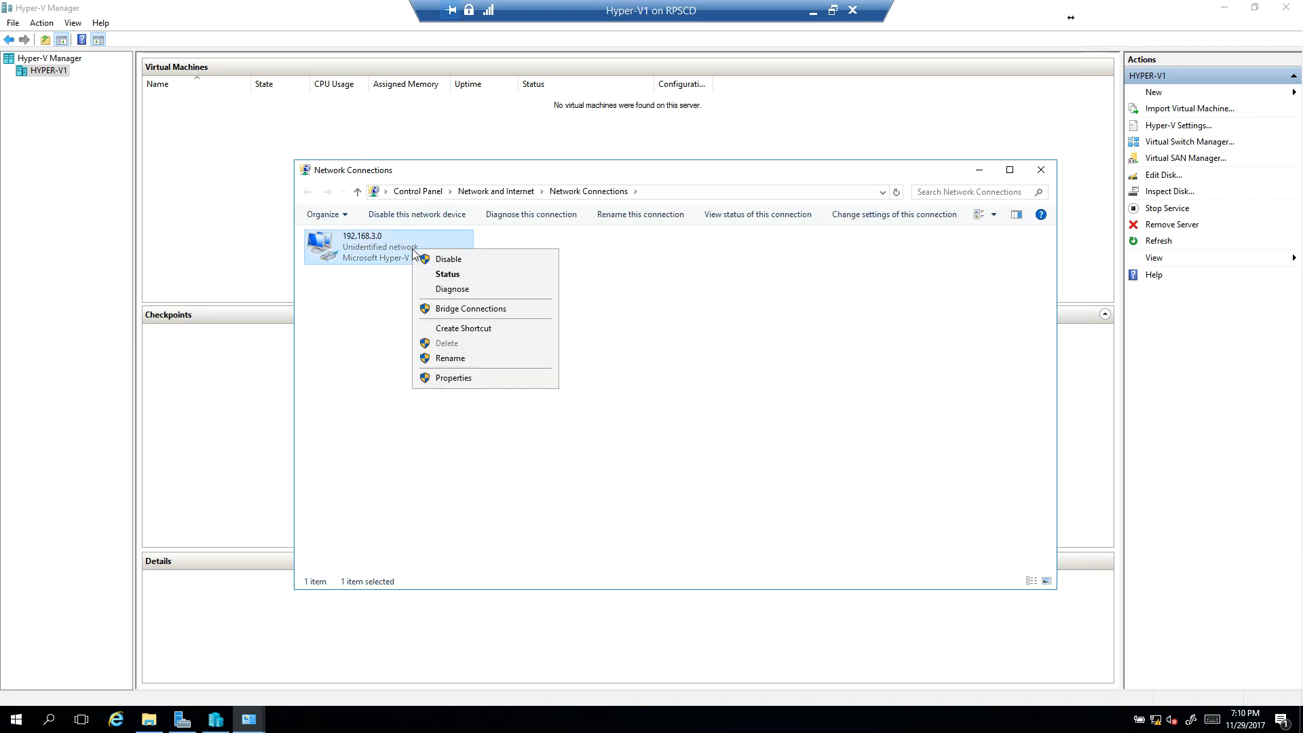
pyautogui.click(486, 378)
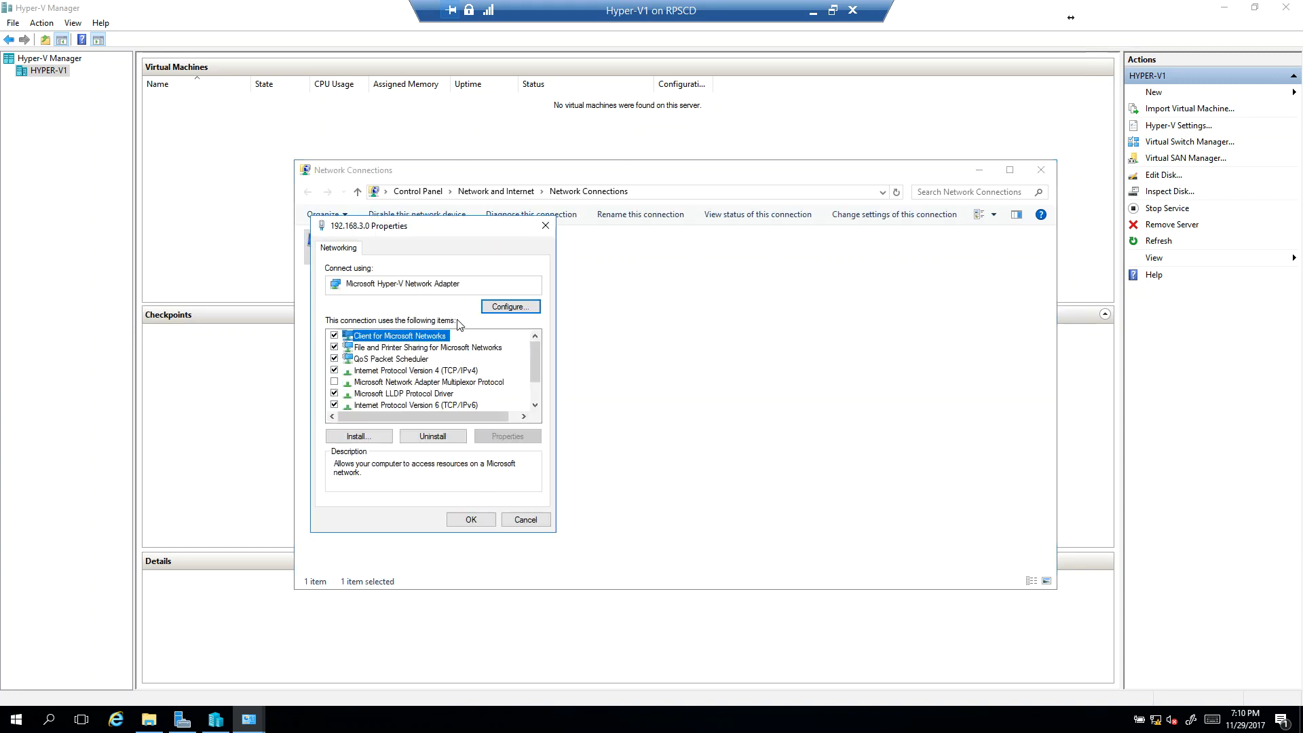
pyautogui.doubleClick(448, 371)
pyautogui.click(366, 377)
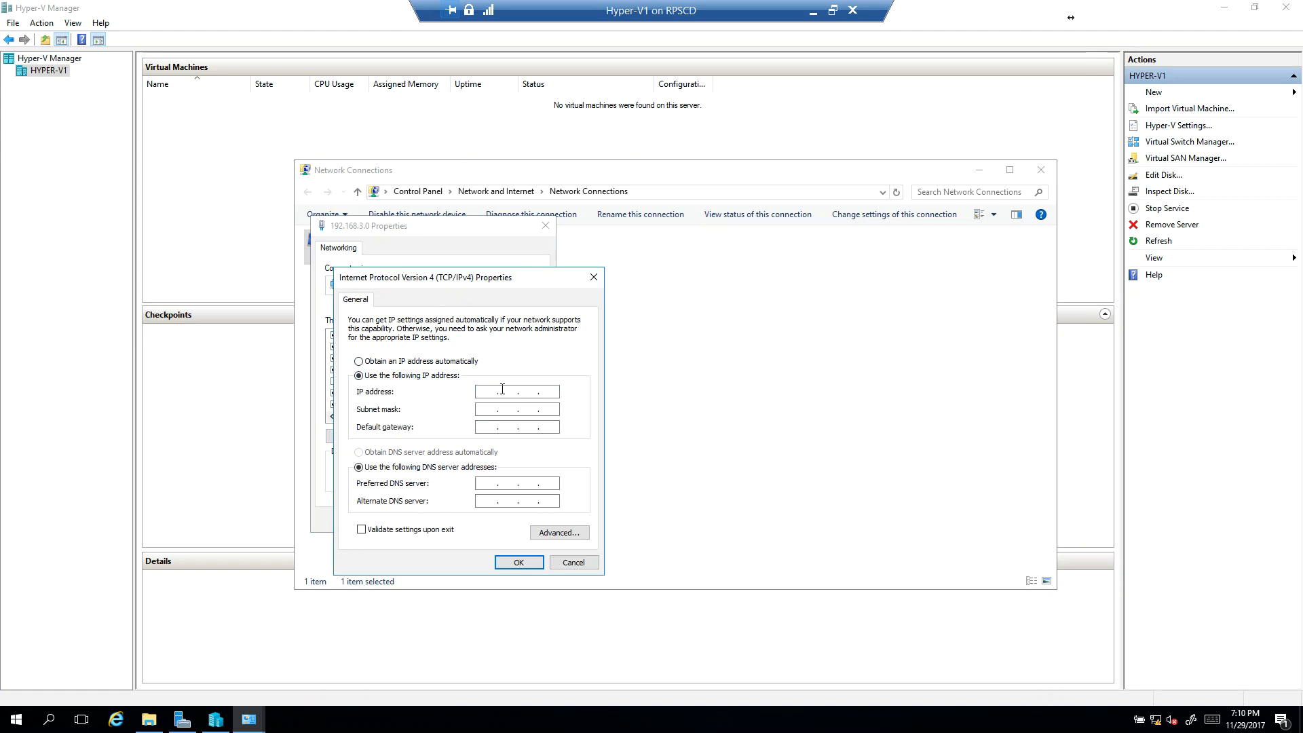
pyautogui.click(537, 366)
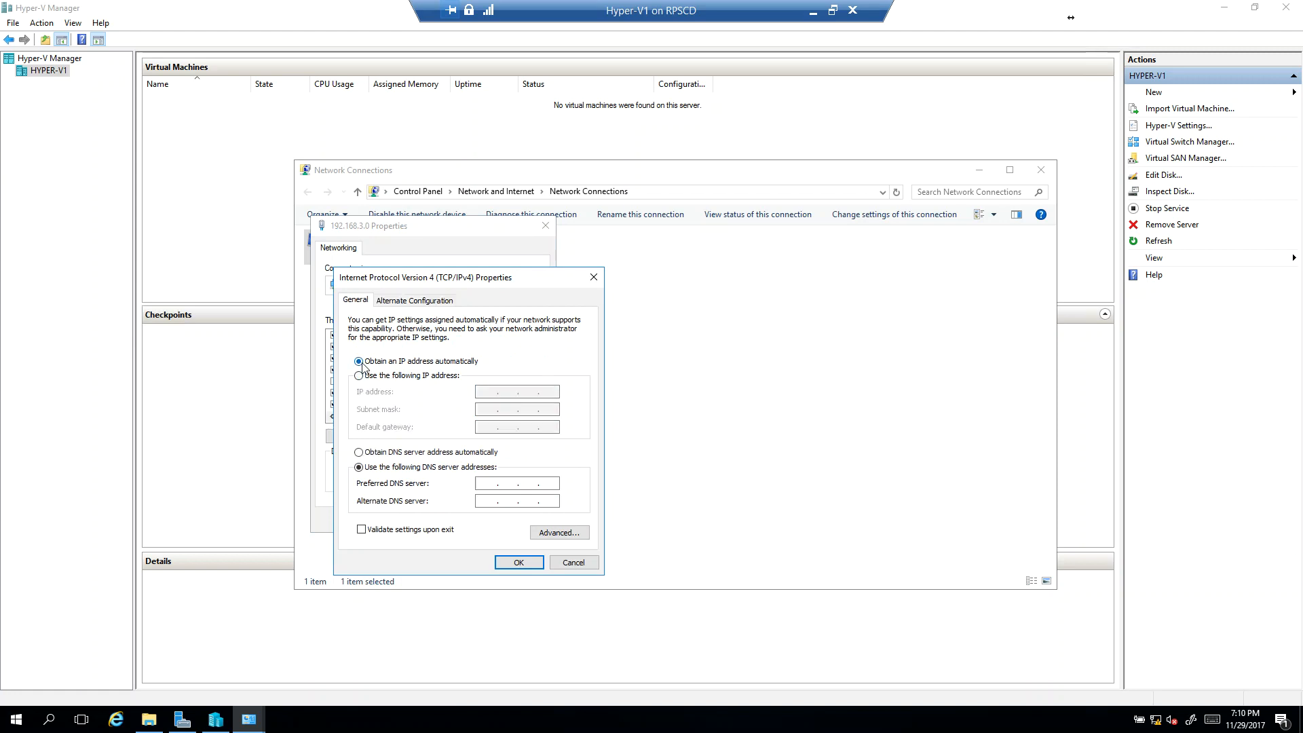
pyautogui.click(380, 376)
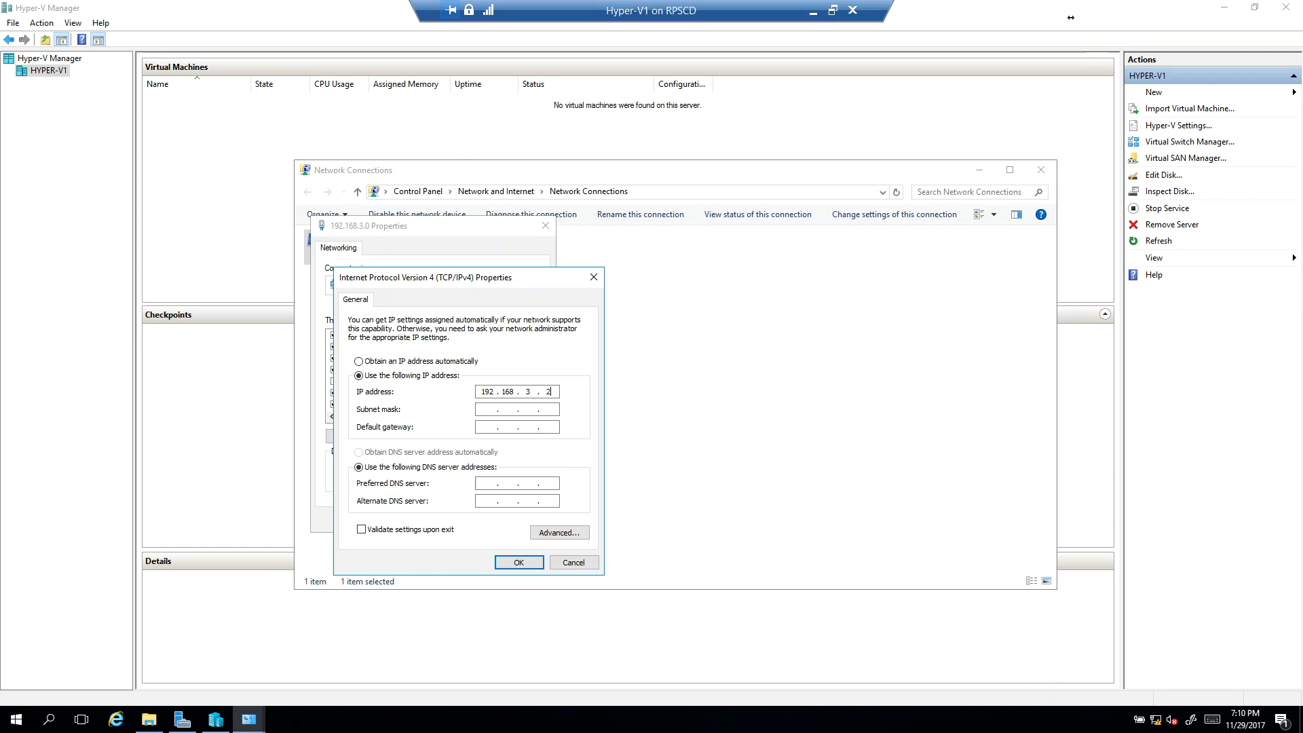
# Step: Set subnet mask 255.255.255.0, default gateway 192.168.3.254 and preferred DNS server 8.8.8.8, and apply the connection's settings
pyautogui.click(512, 409)
pyautogui.write('192 . 168 . 3 . 254')
pyautogui.write('8.8')
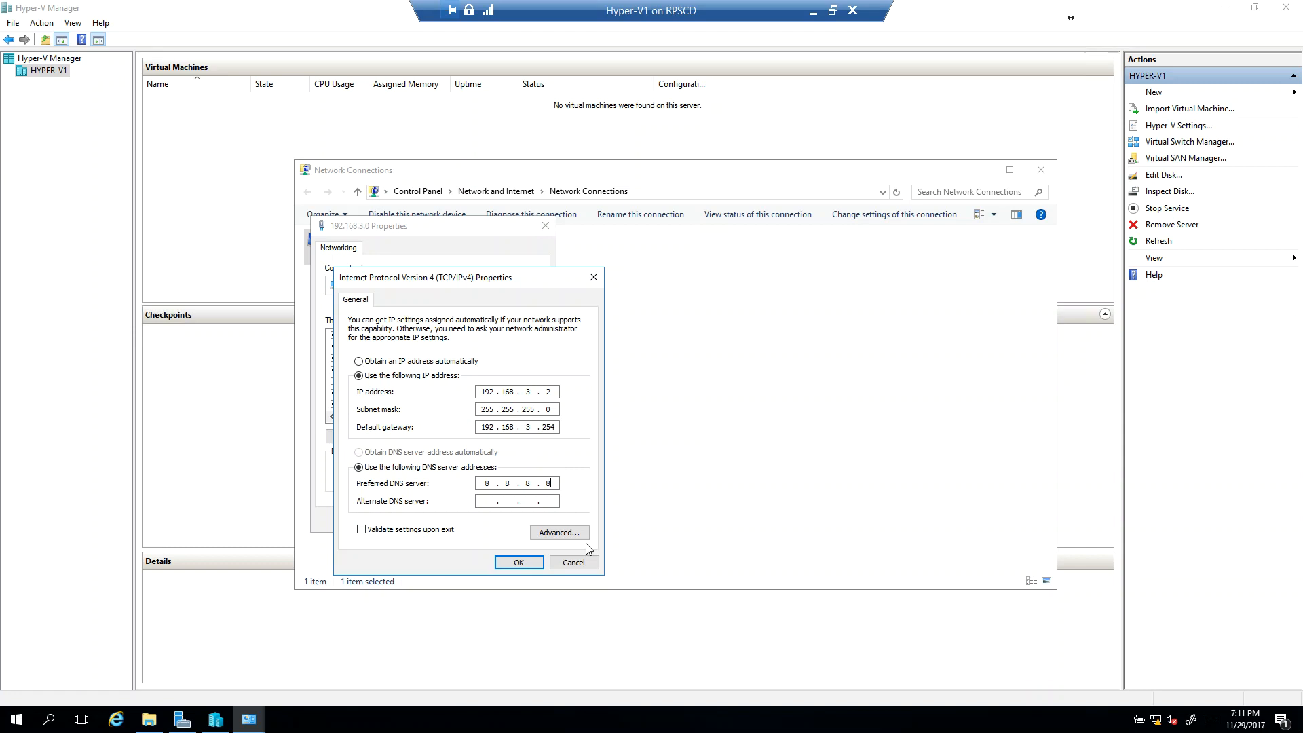
pyautogui.click(541, 565)
pyautogui.click(481, 524)
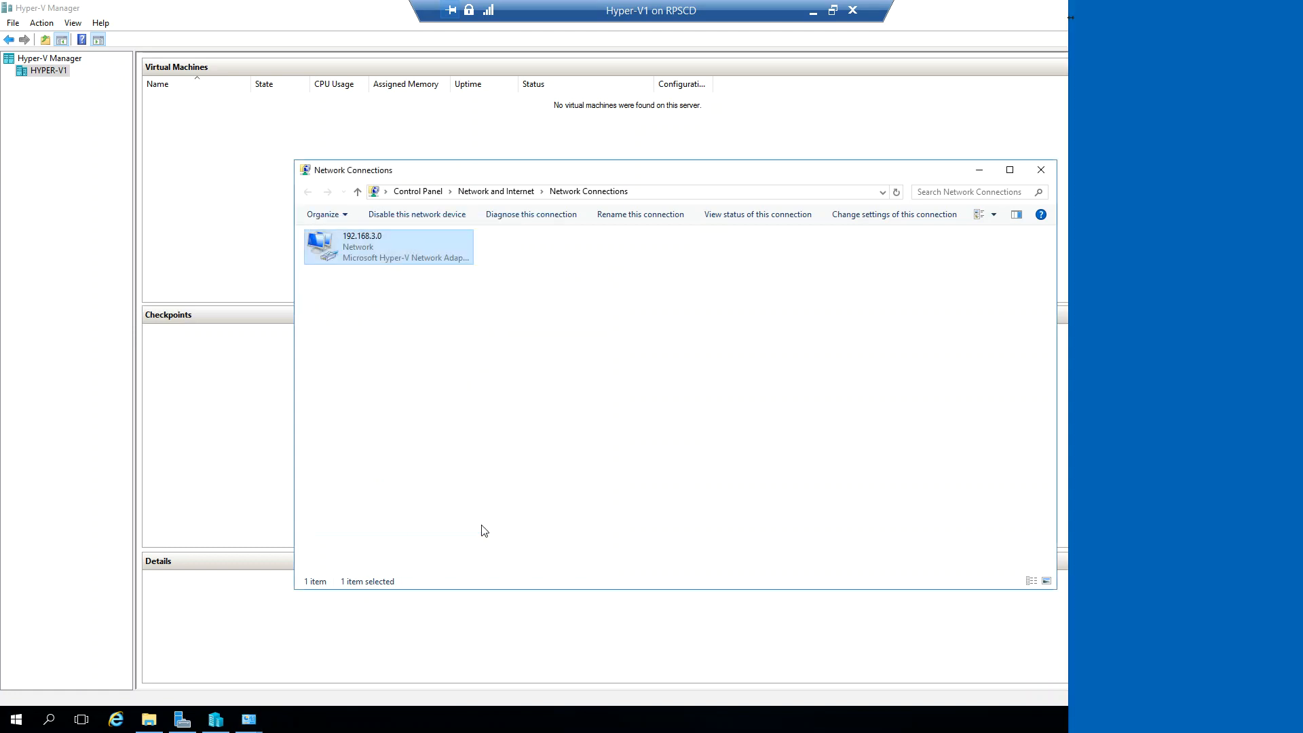
# Step: Allow the virtual machine to be discoverable by other PCs and devices on the network
pyautogui.click(1172, 254)
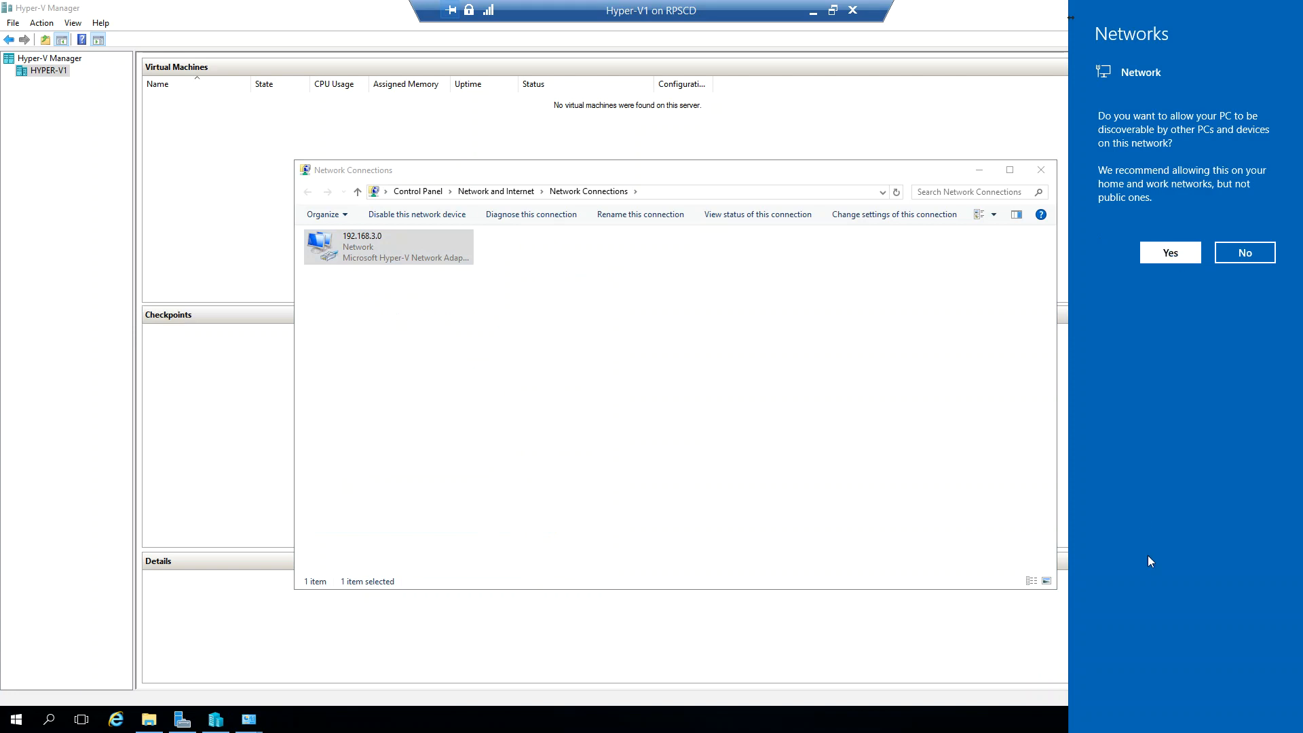
pyautogui.moveTo(1156, 724)
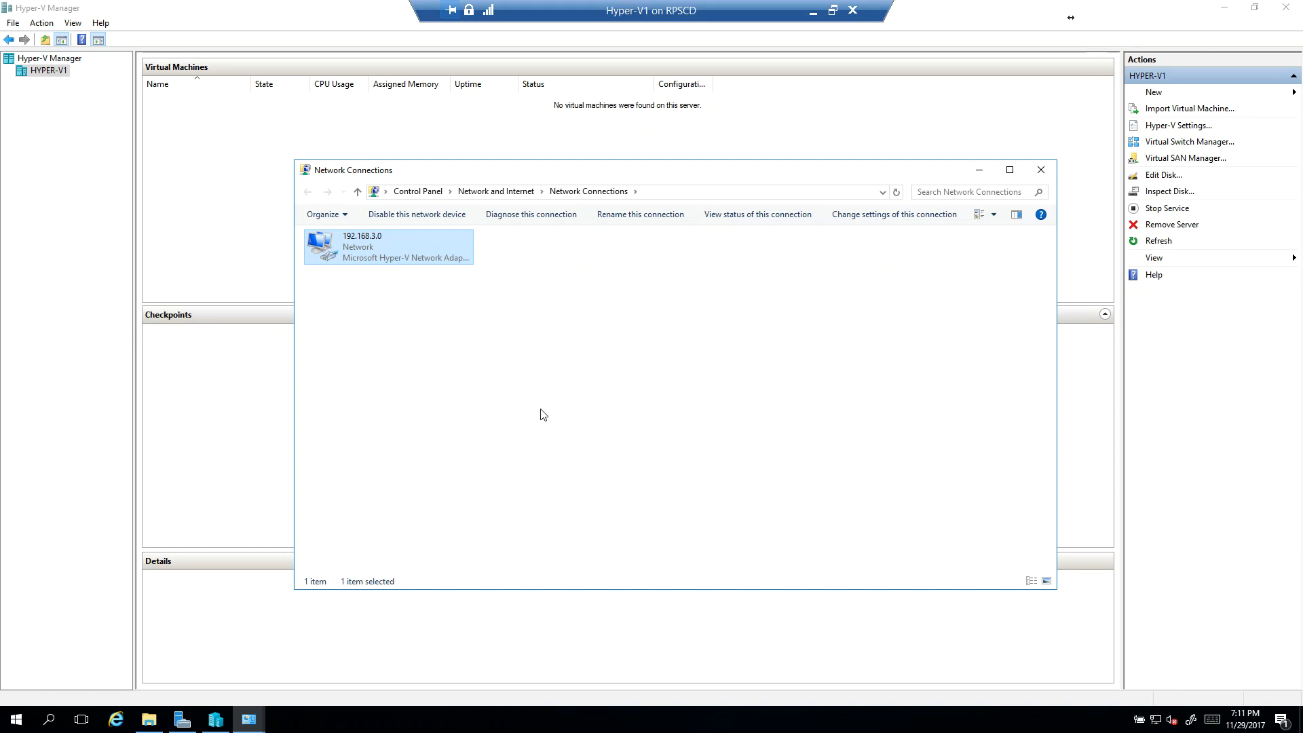
pyautogui.click(610, 301)
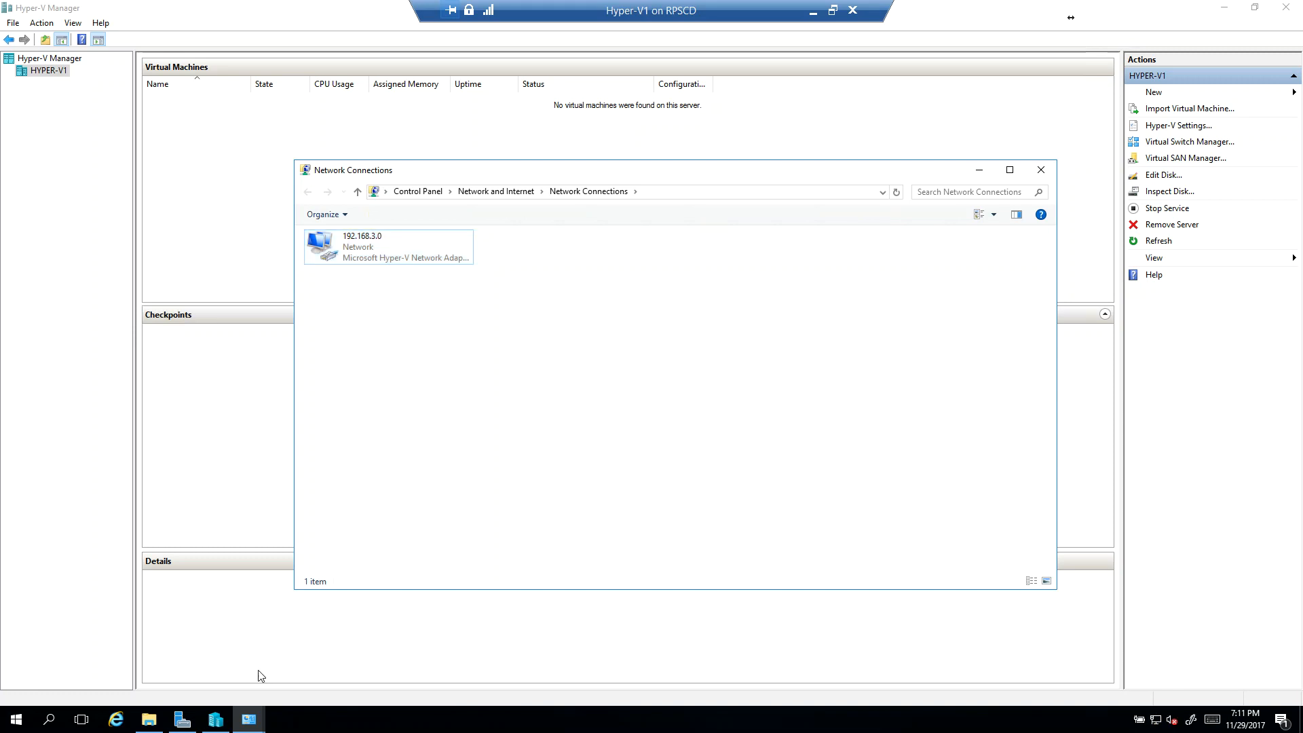
# Step: Open an administrator Command Prompt and test internet connectivity by pinging google.ca
pyautogui.rightClick(17, 718)
pyautogui.click(107, 539)
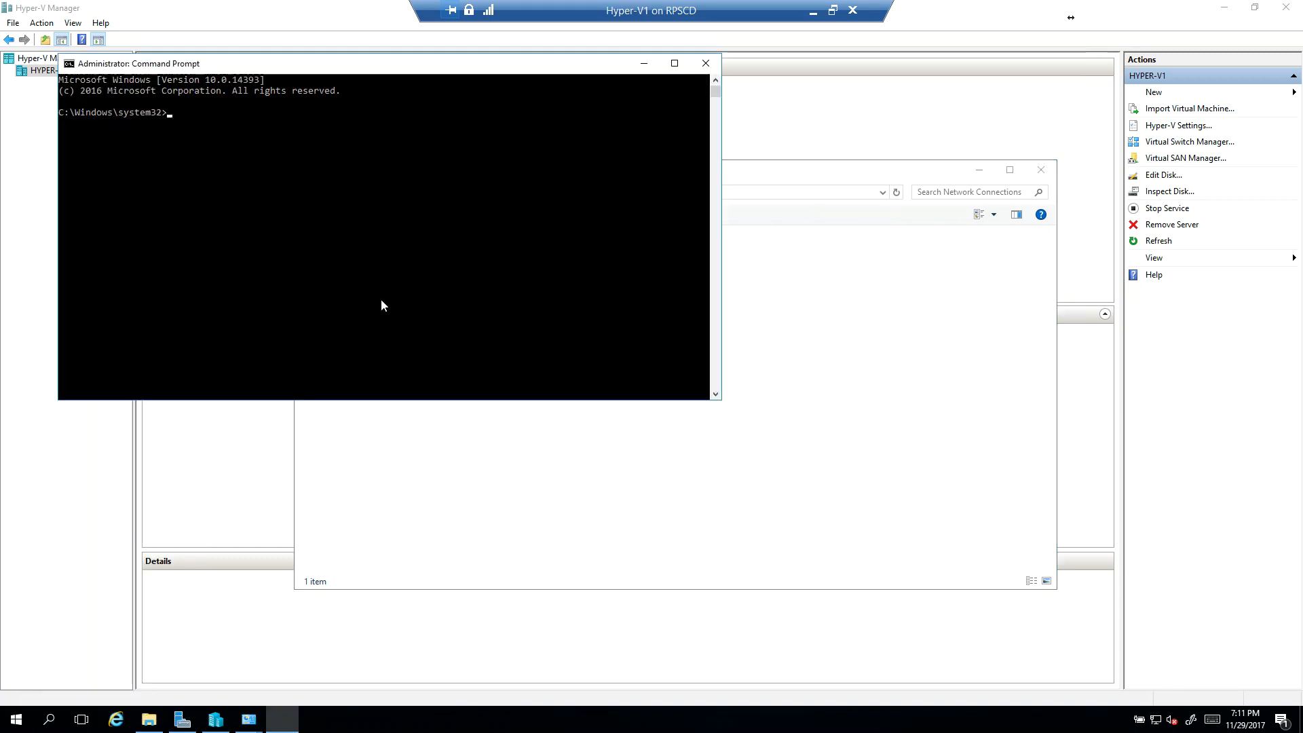
pyautogui.moveTo(284, 67); pyautogui.dragTo(630, 190)
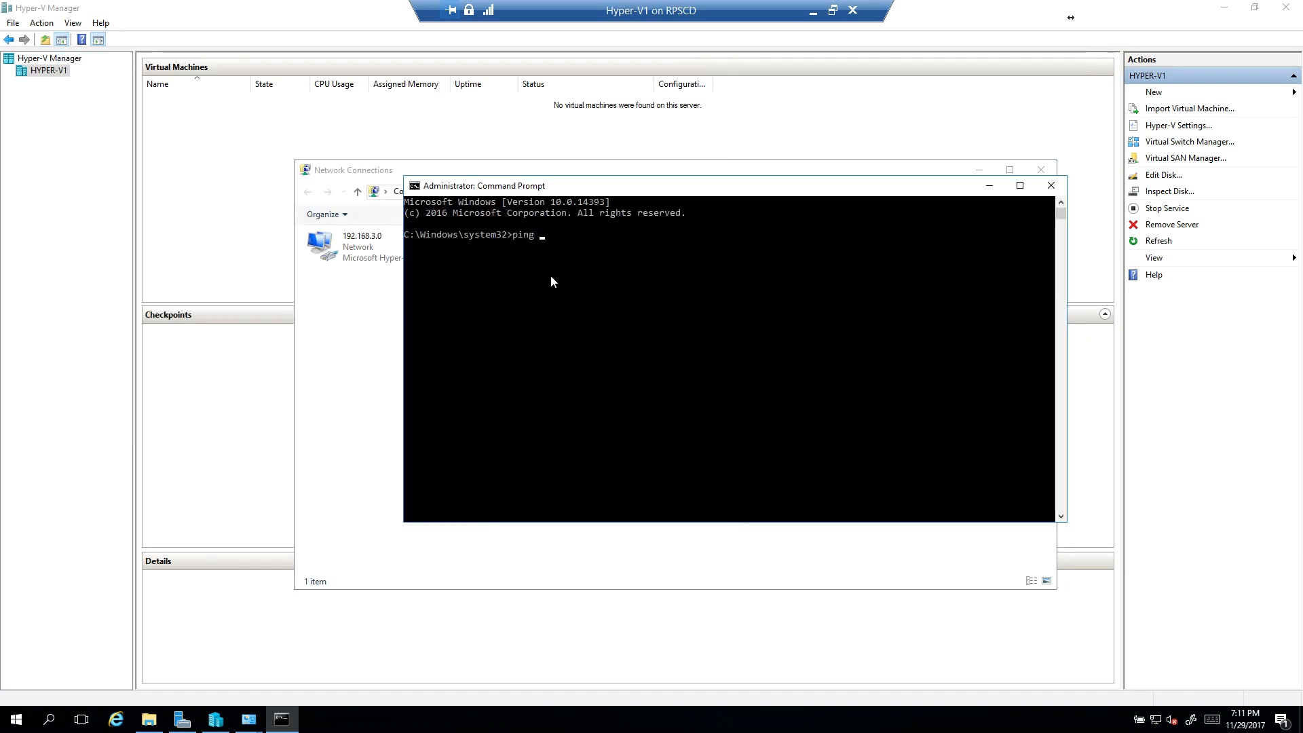
pyautogui.write('ping google.ca')
pyautogui.press('Return')
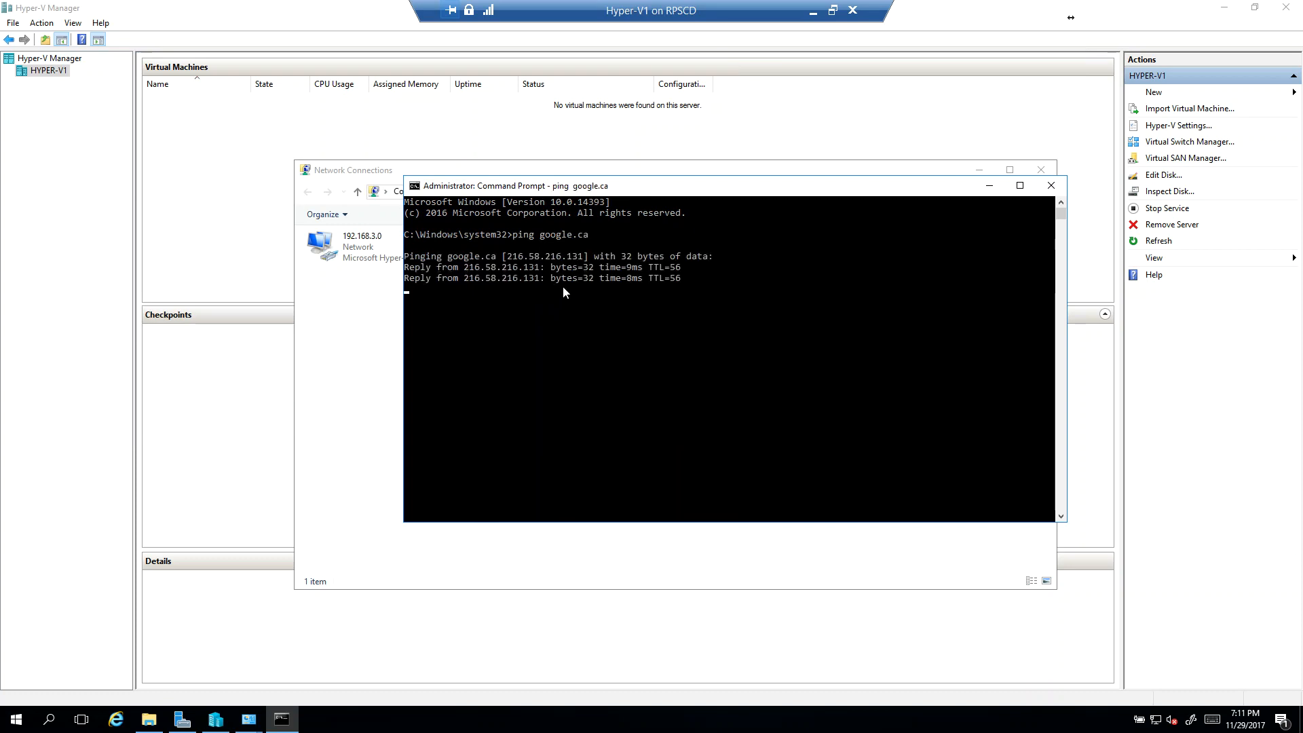
pyautogui.hotkey('ctrl', 'c')
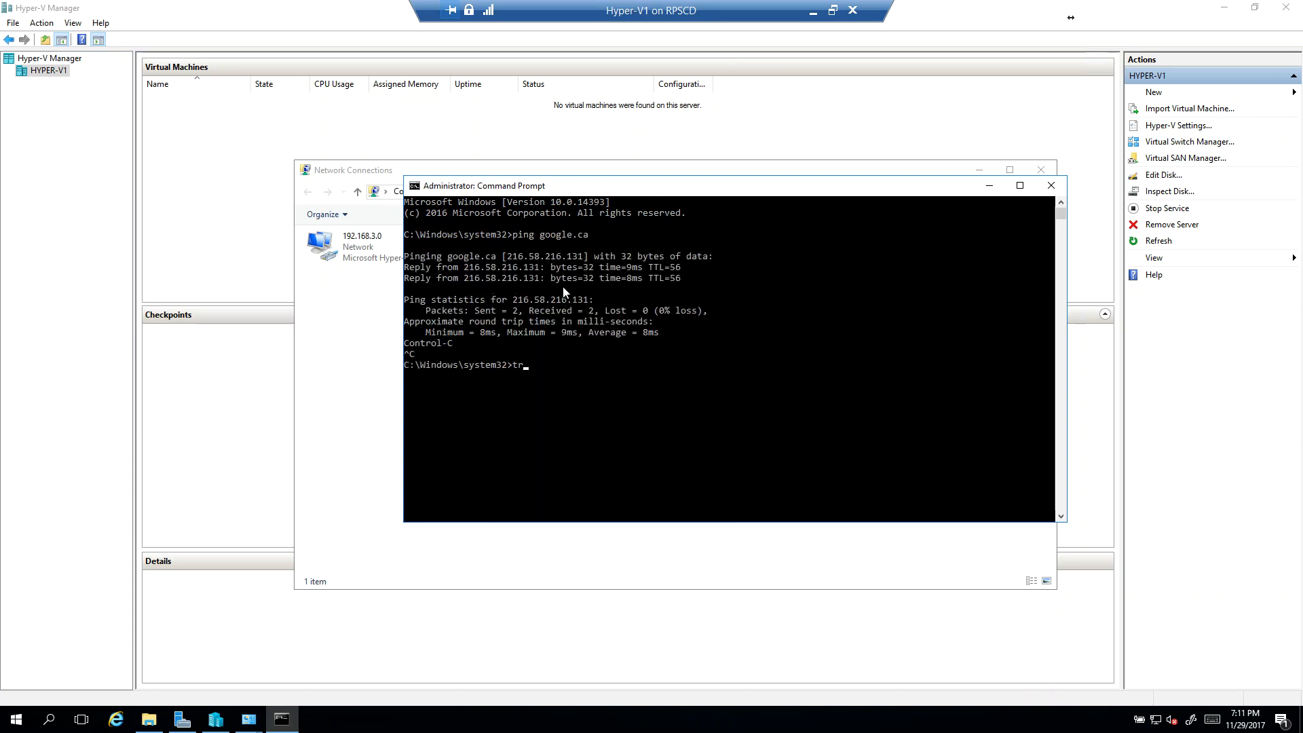
# Step: Trace the route to google.ca and examine the hops after the host's gateway
pyautogui.write('tracert google.ca')
pyautogui.press('Return')
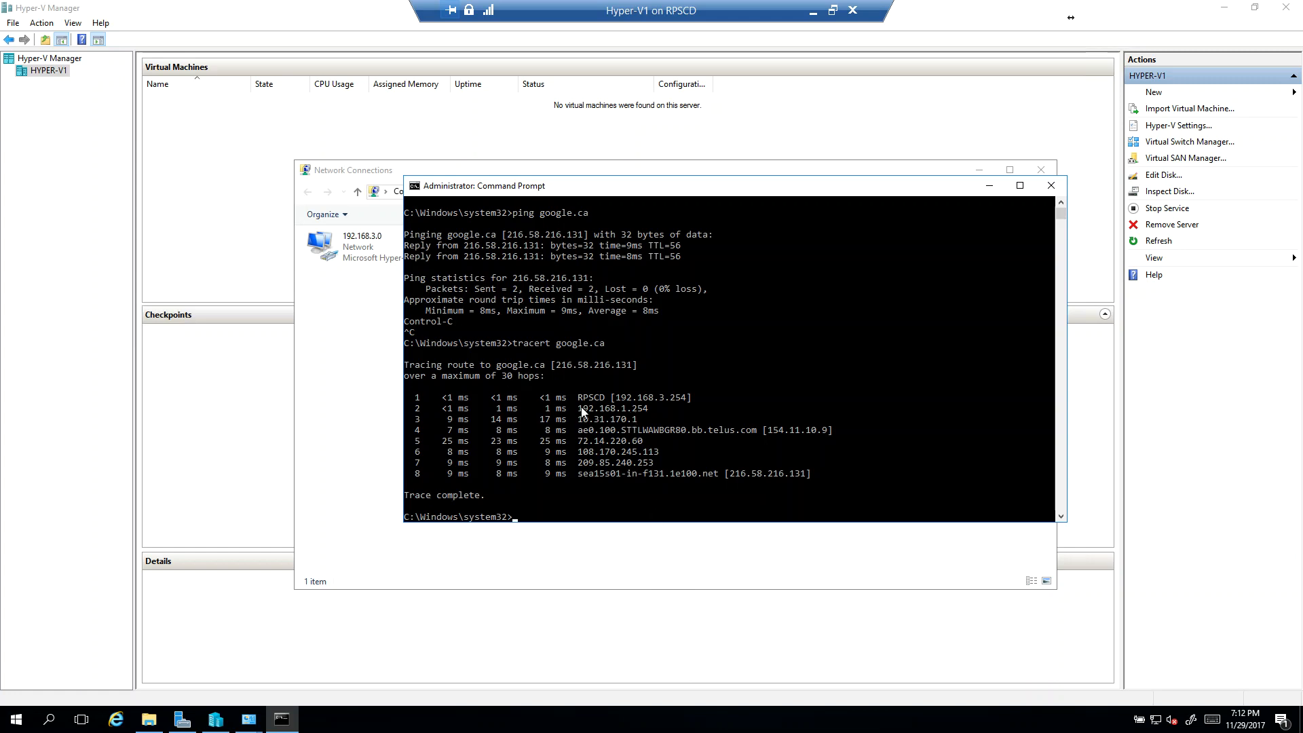
pyautogui.moveTo(579, 410); pyautogui.dragTo(670, 410)
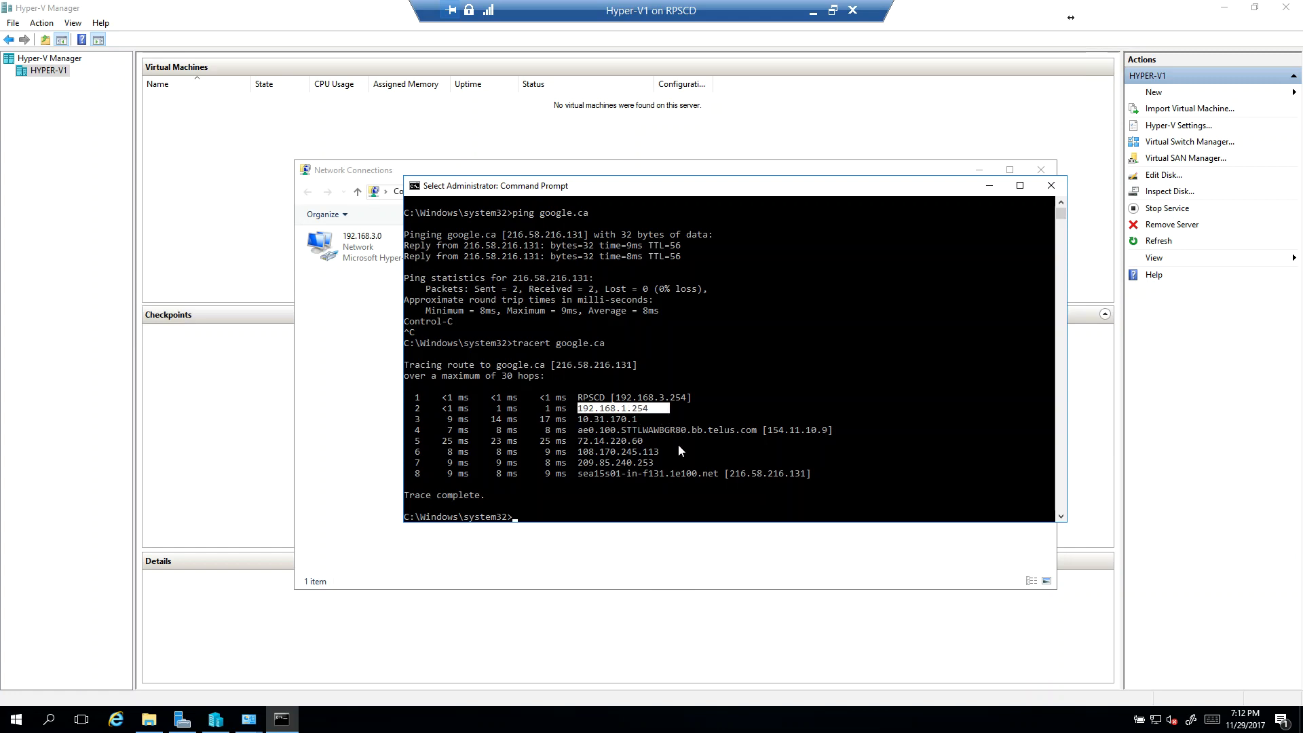
pyautogui.moveTo(584, 421); pyautogui.dragTo(658, 441)
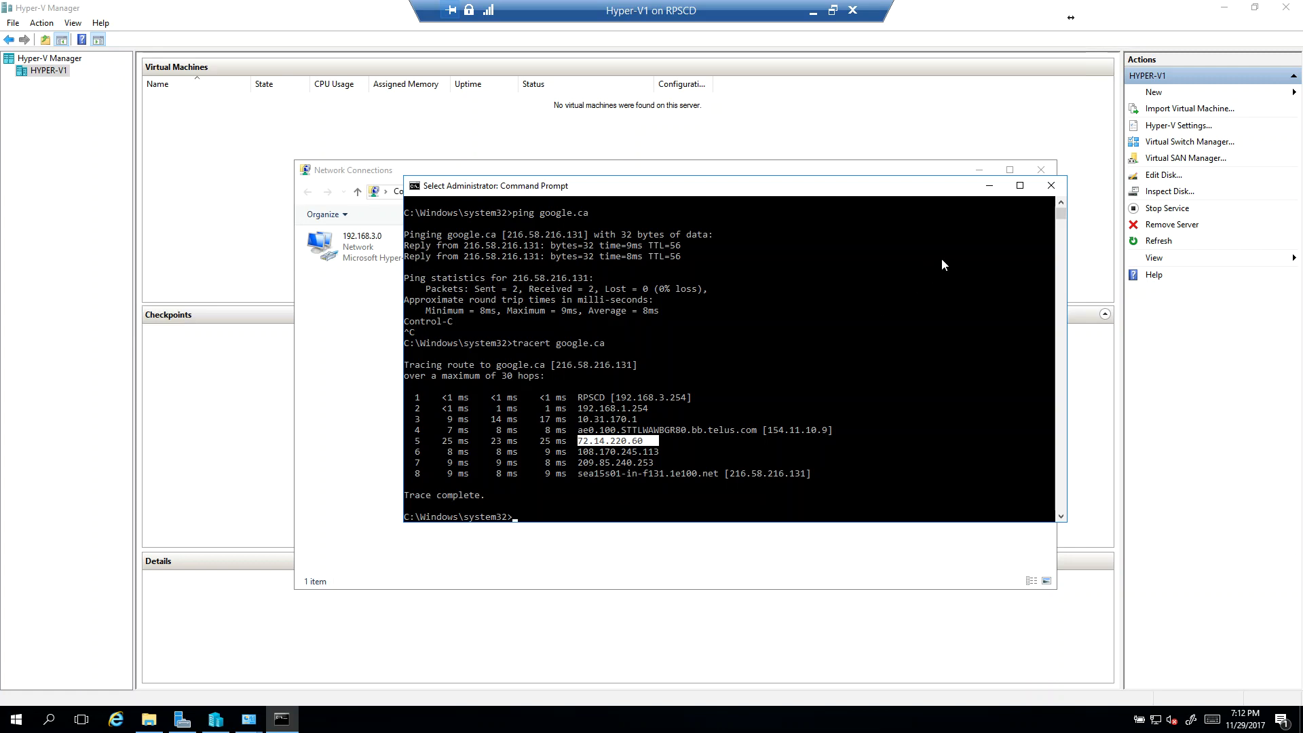
# Step: Close the Command Prompt and network settings windows, and minimize the Hyper-V1 session to return to the host
pyautogui.click(1050, 187)
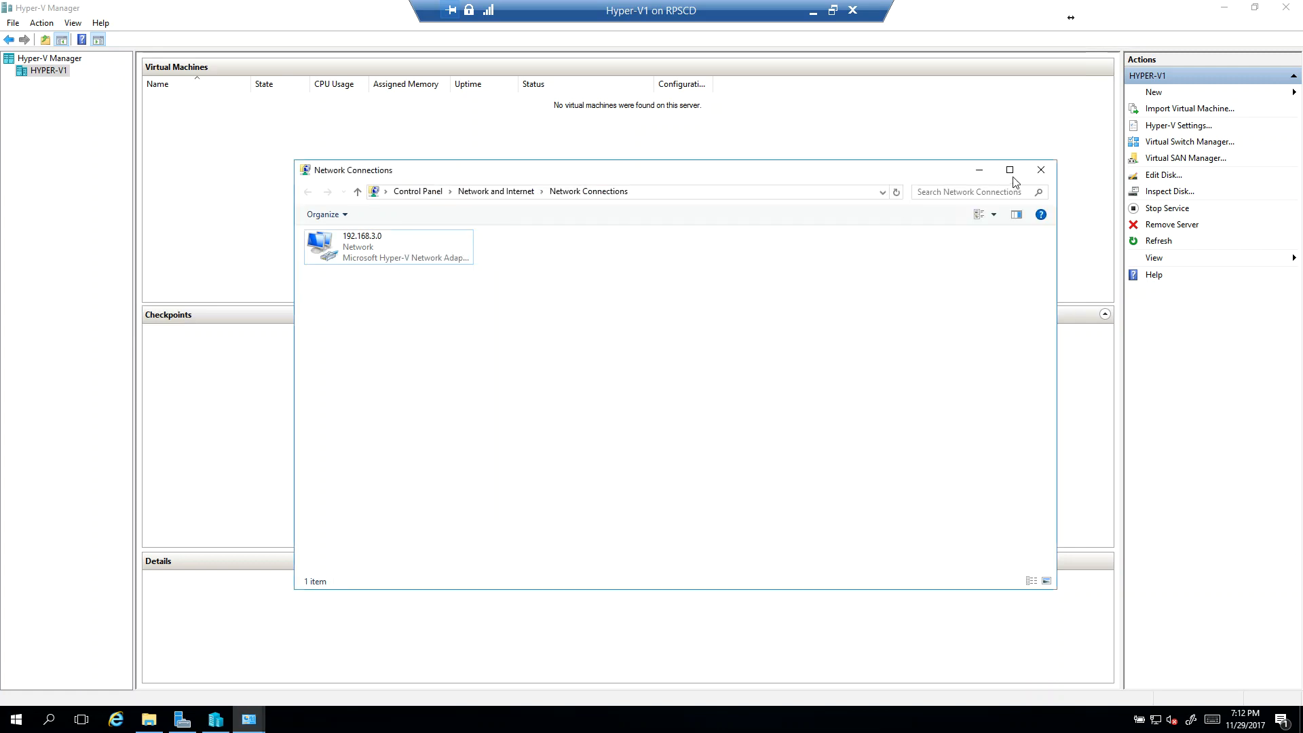
pyautogui.click(1041, 171)
pyautogui.click(1047, 173)
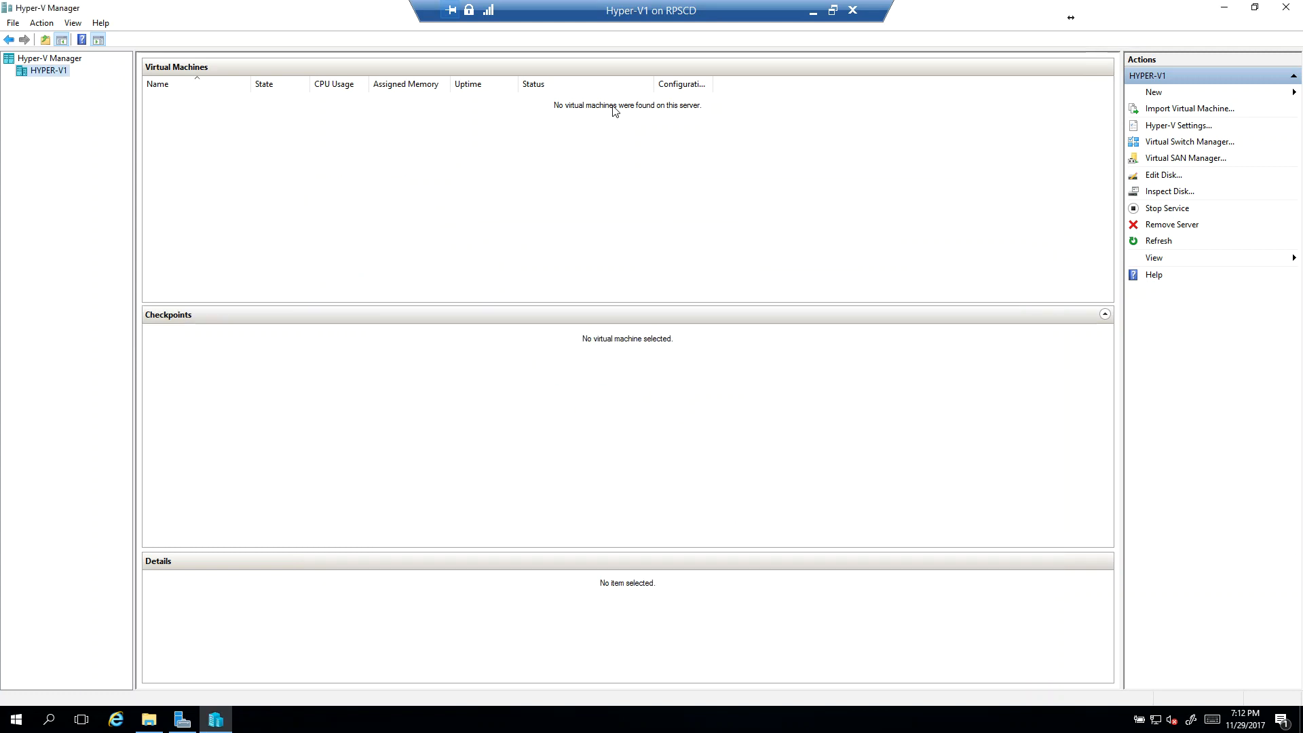
pyautogui.click(815, 12)
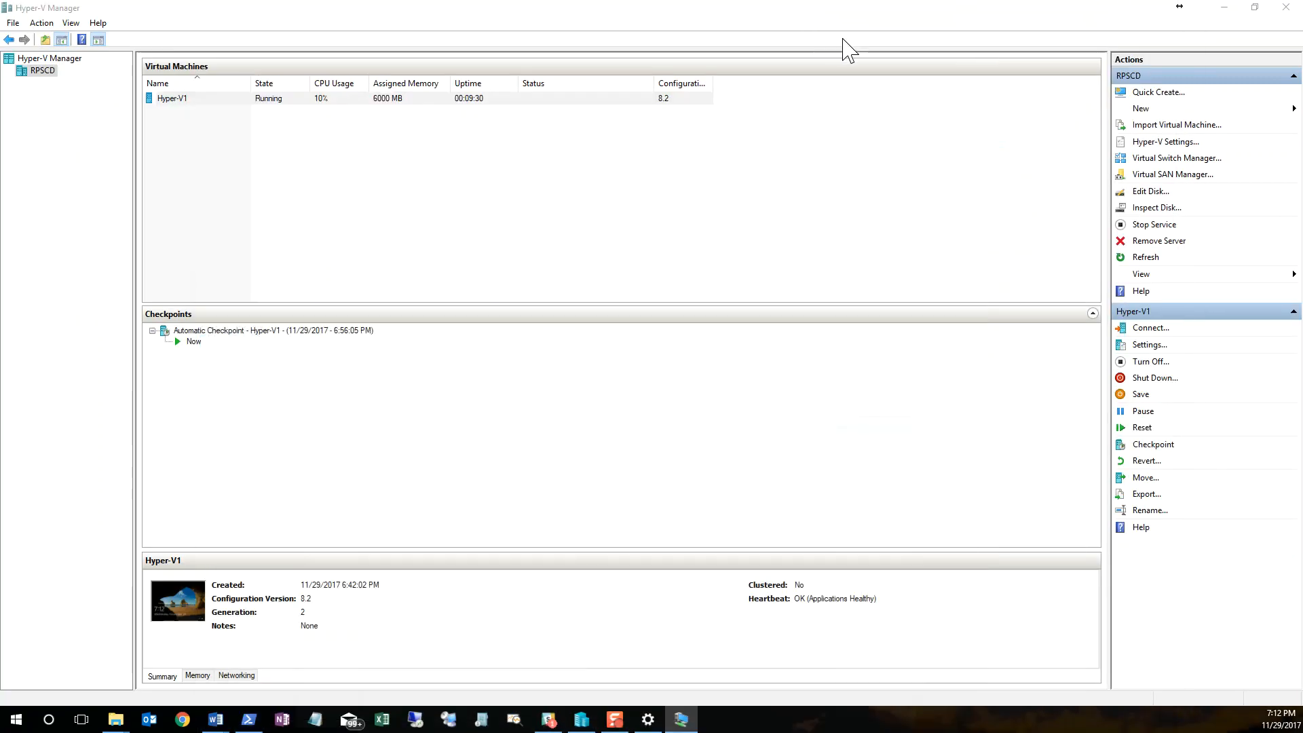
# Step: Switch to File Explorer on the host and open the Software folder on the C: drive to view its ISO files
pyautogui.click(116, 719)
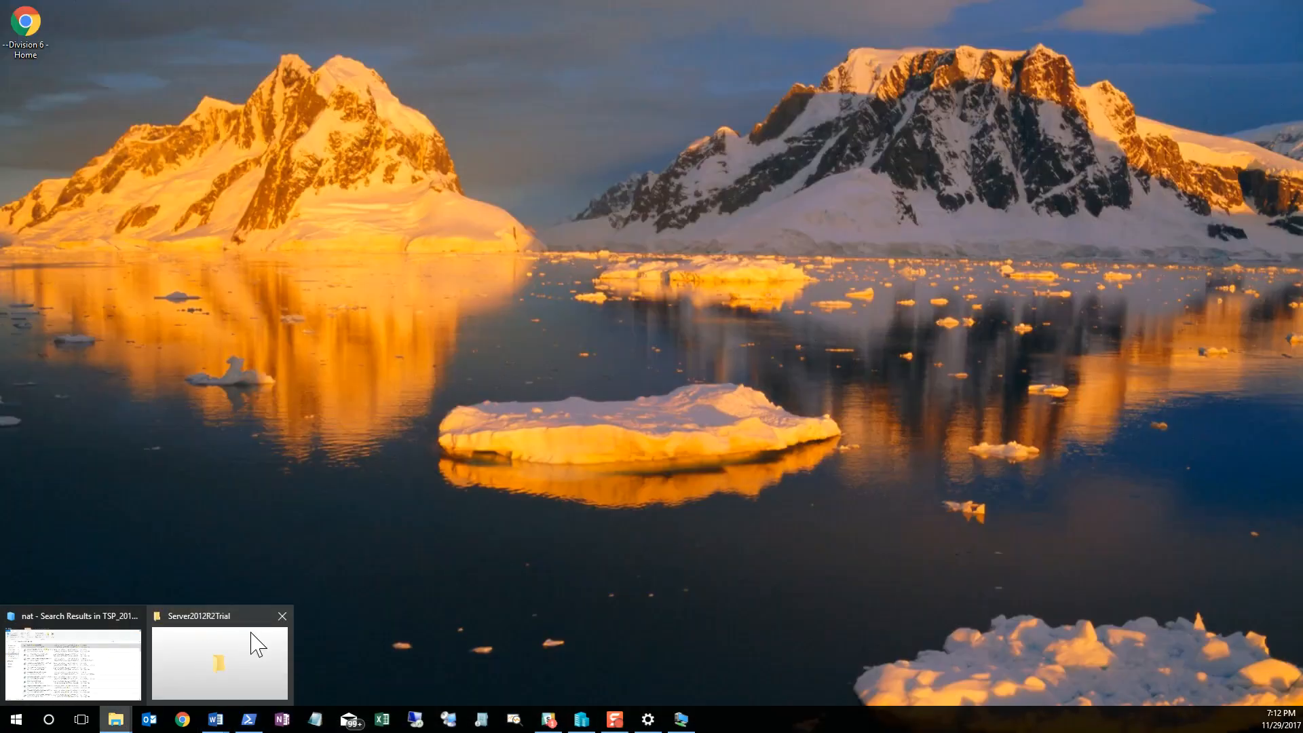
pyautogui.click(250, 631)
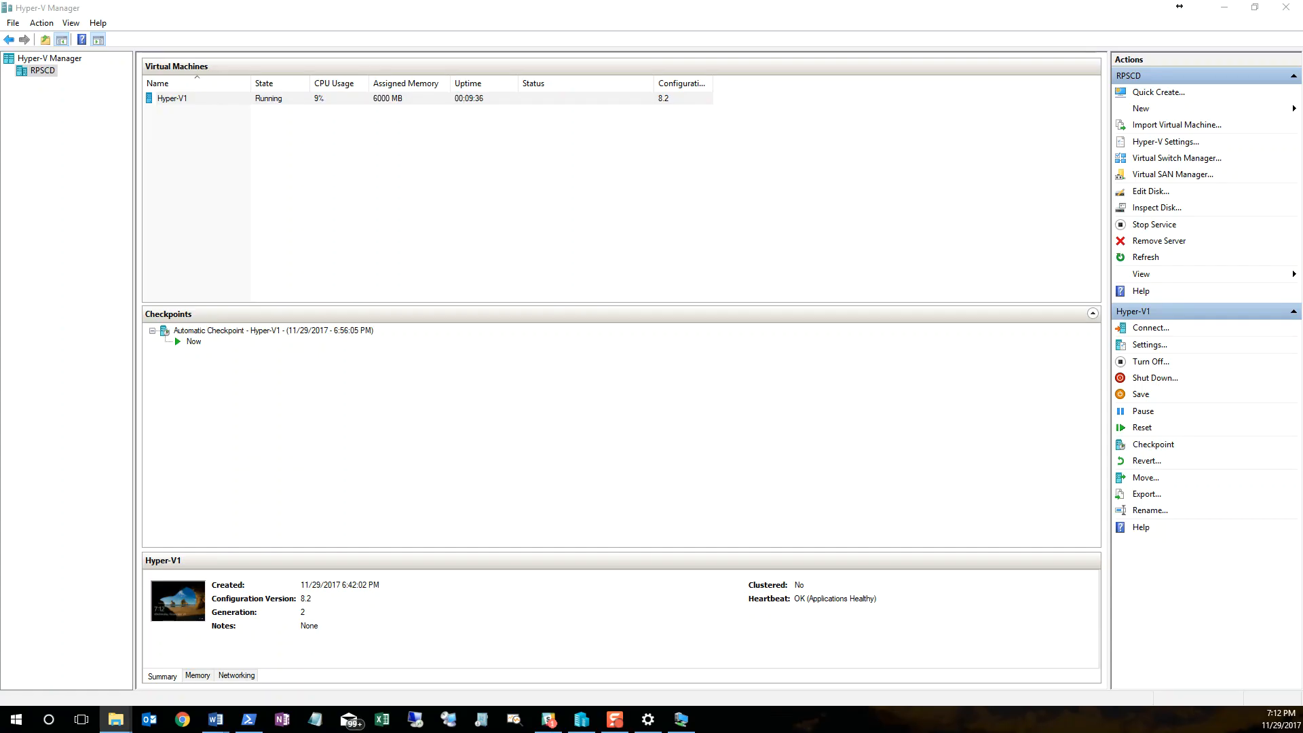
pyautogui.moveTo(609, 214); pyautogui.dragTo(767, 1)
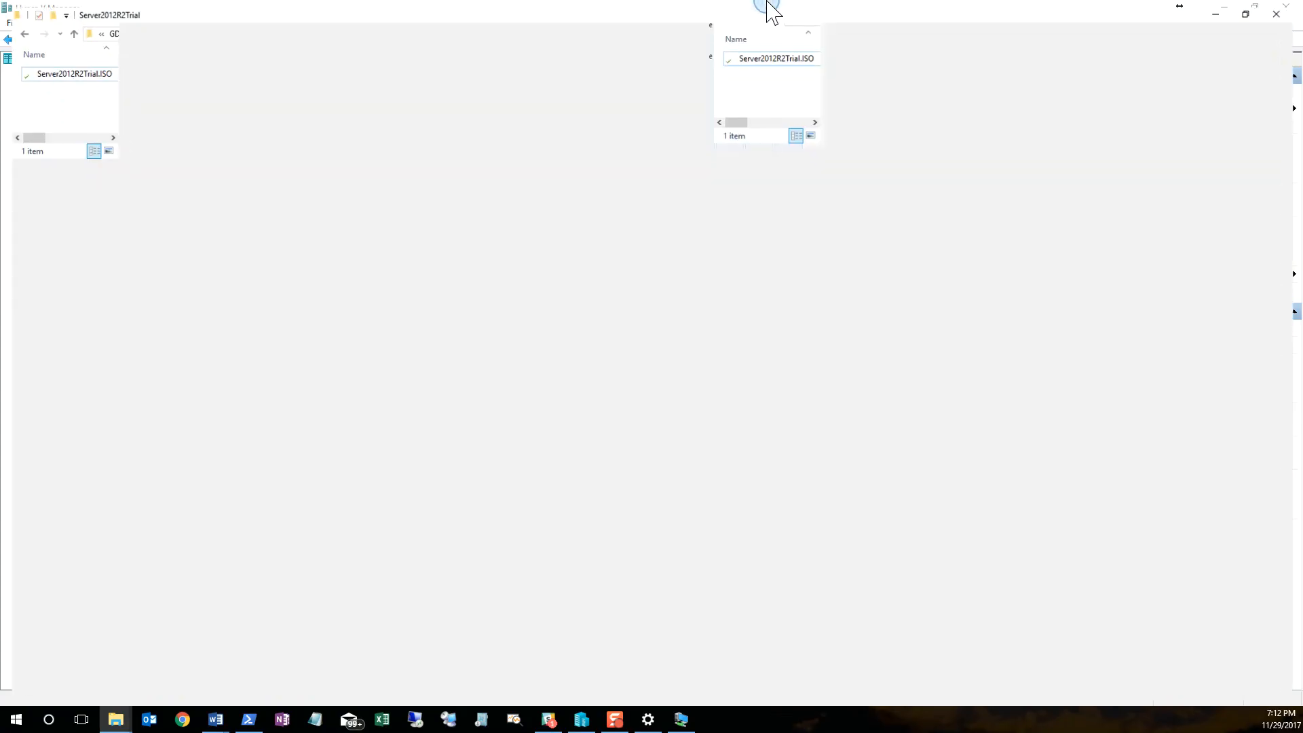
pyautogui.click(178, 106)
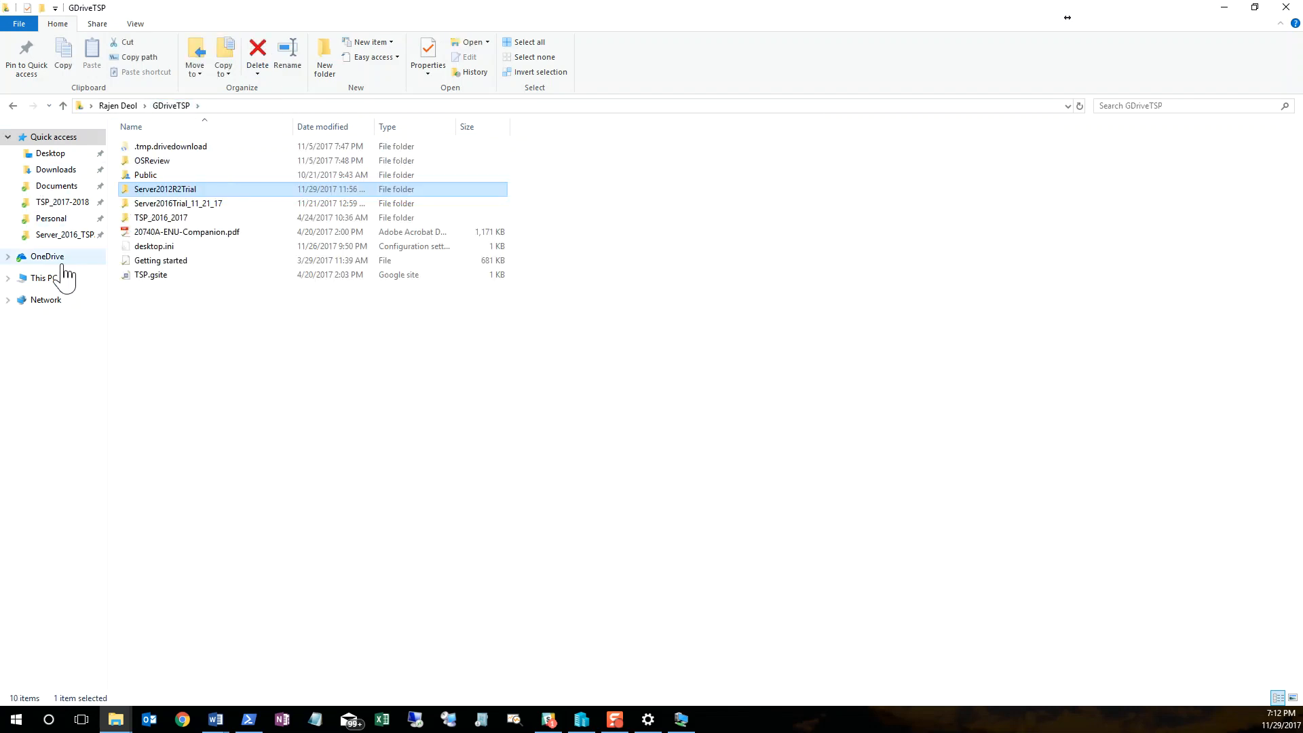
pyautogui.click(47, 278)
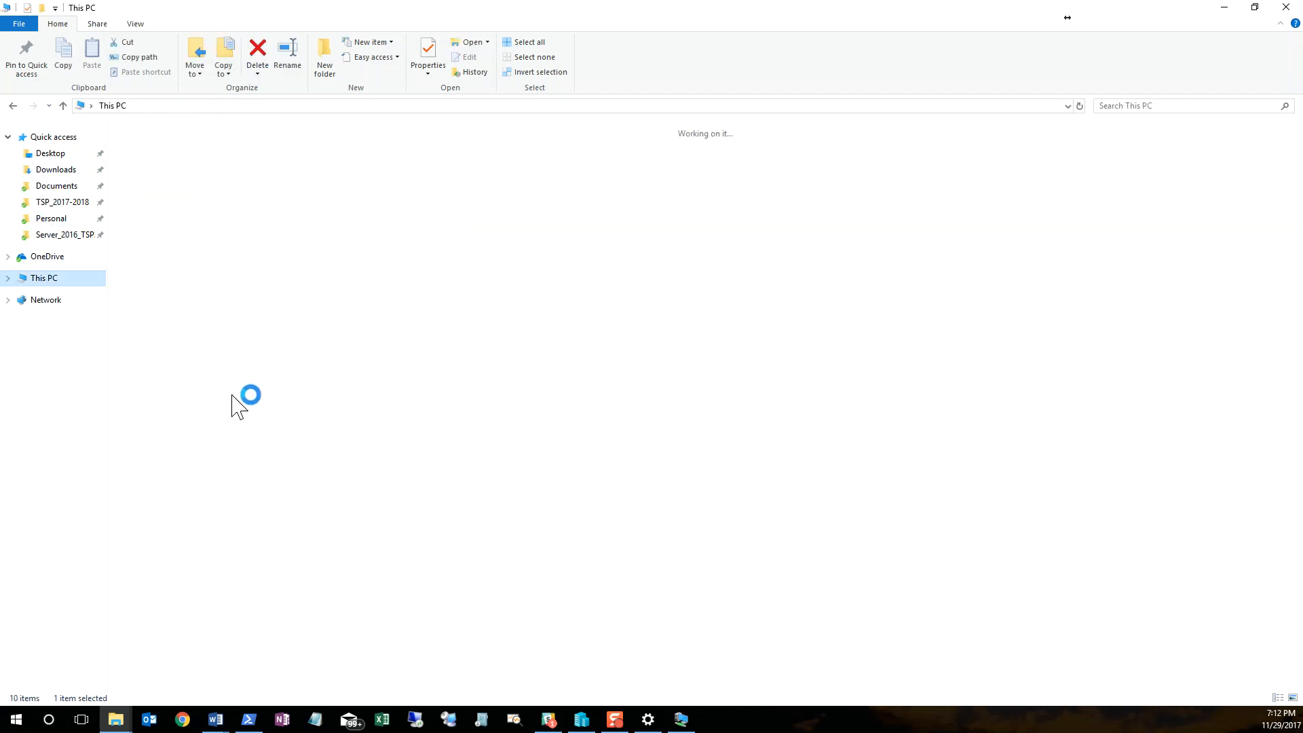
pyautogui.click(278, 270)
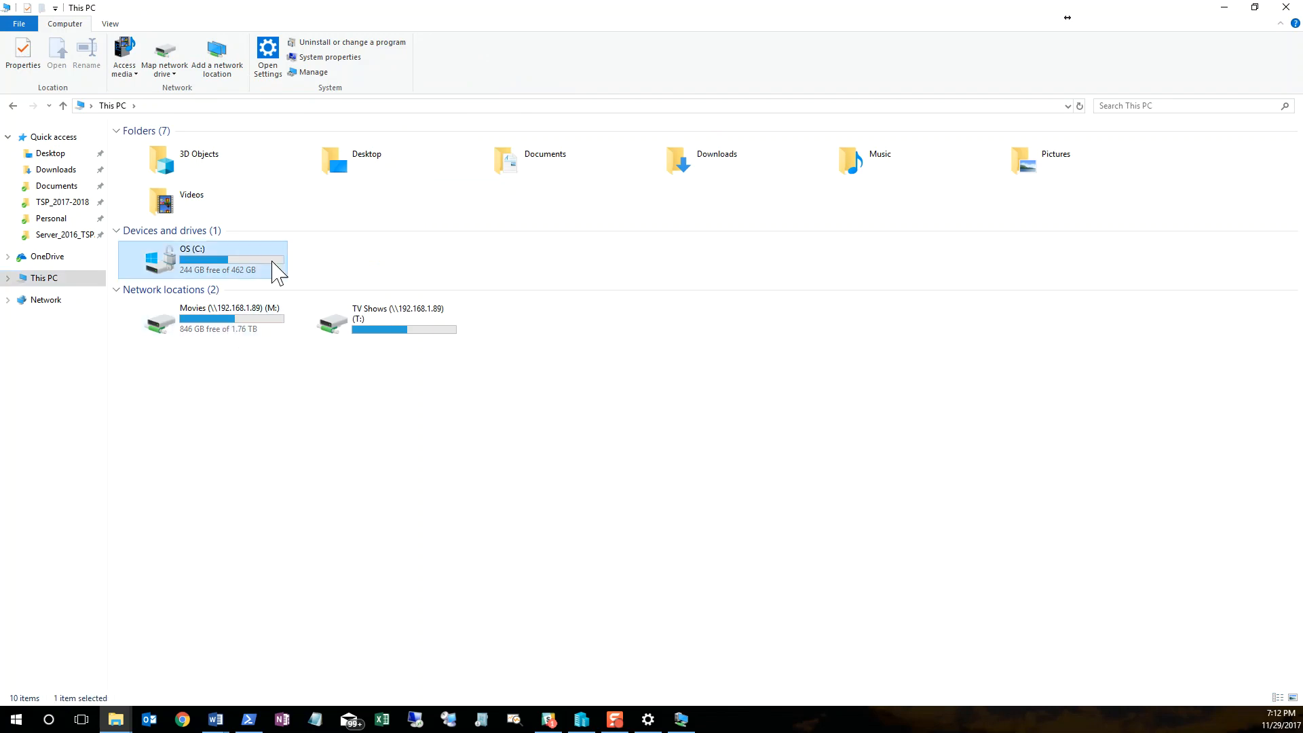
pyautogui.press('Return')
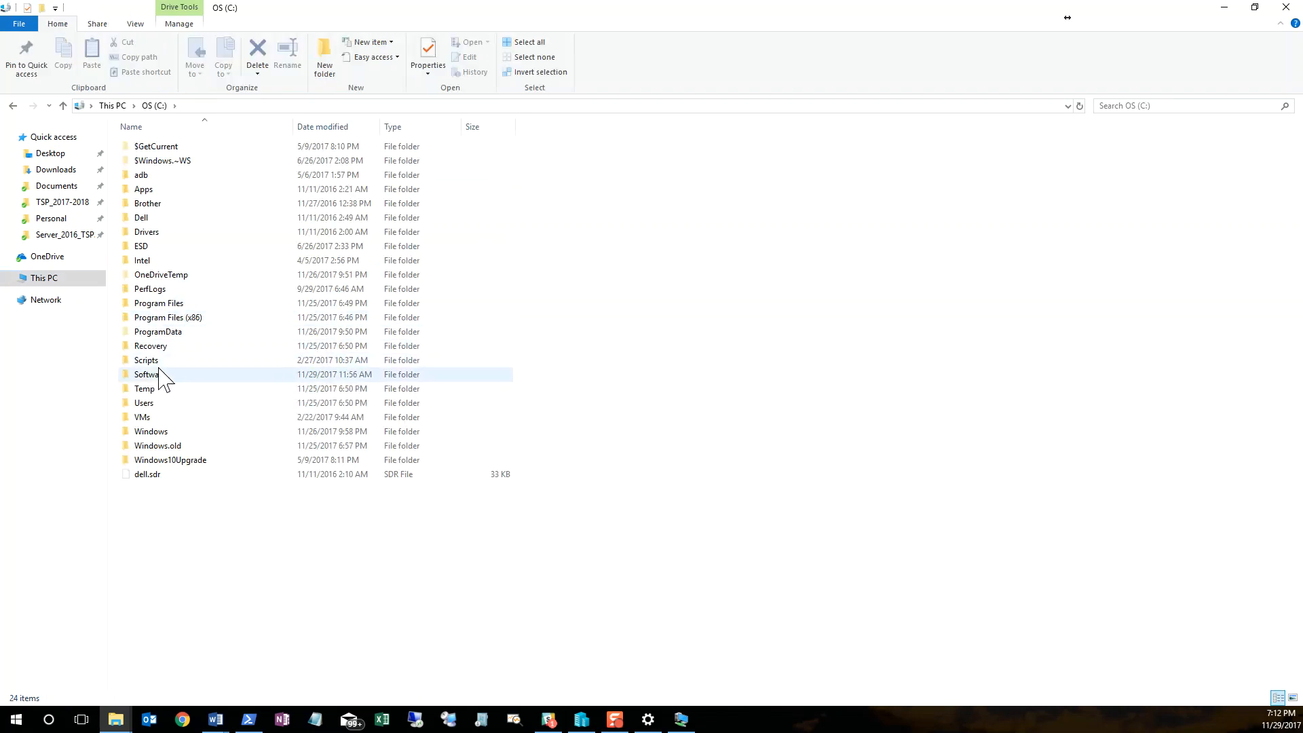
pyautogui.click(163, 376)
pyautogui.doubleClick(162, 376)
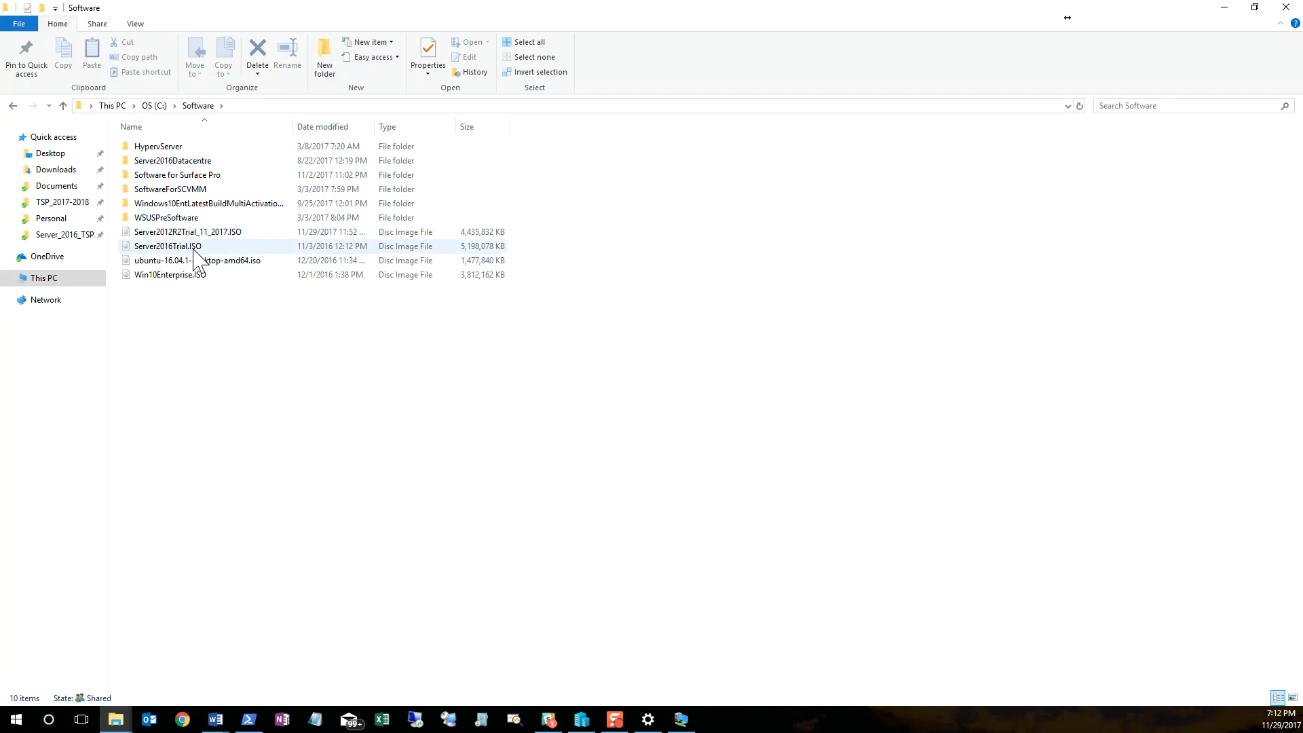
# Step: Check the Software folder's advanced sharing settings and its share permissions for Everyone, and minimize File Explorer
pyautogui.click(12, 106)
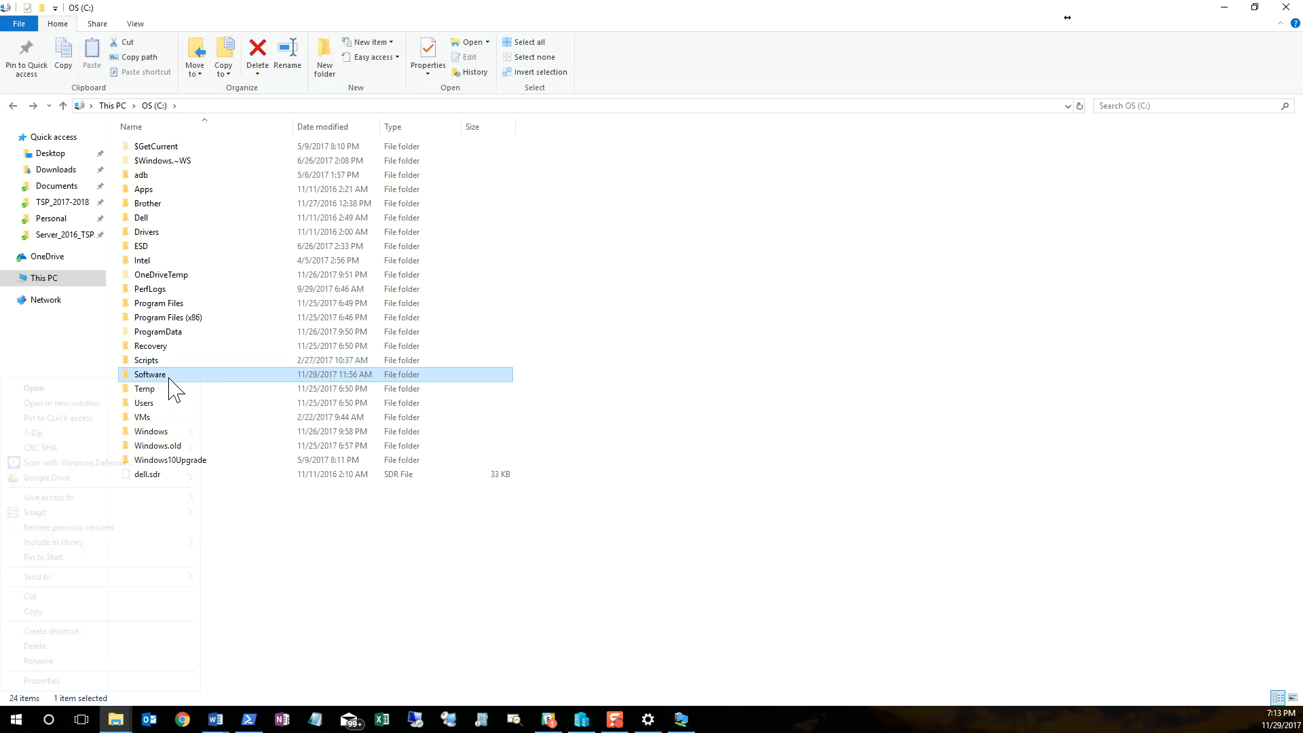
pyautogui.rightClick(169, 378)
pyautogui.click(224, 577)
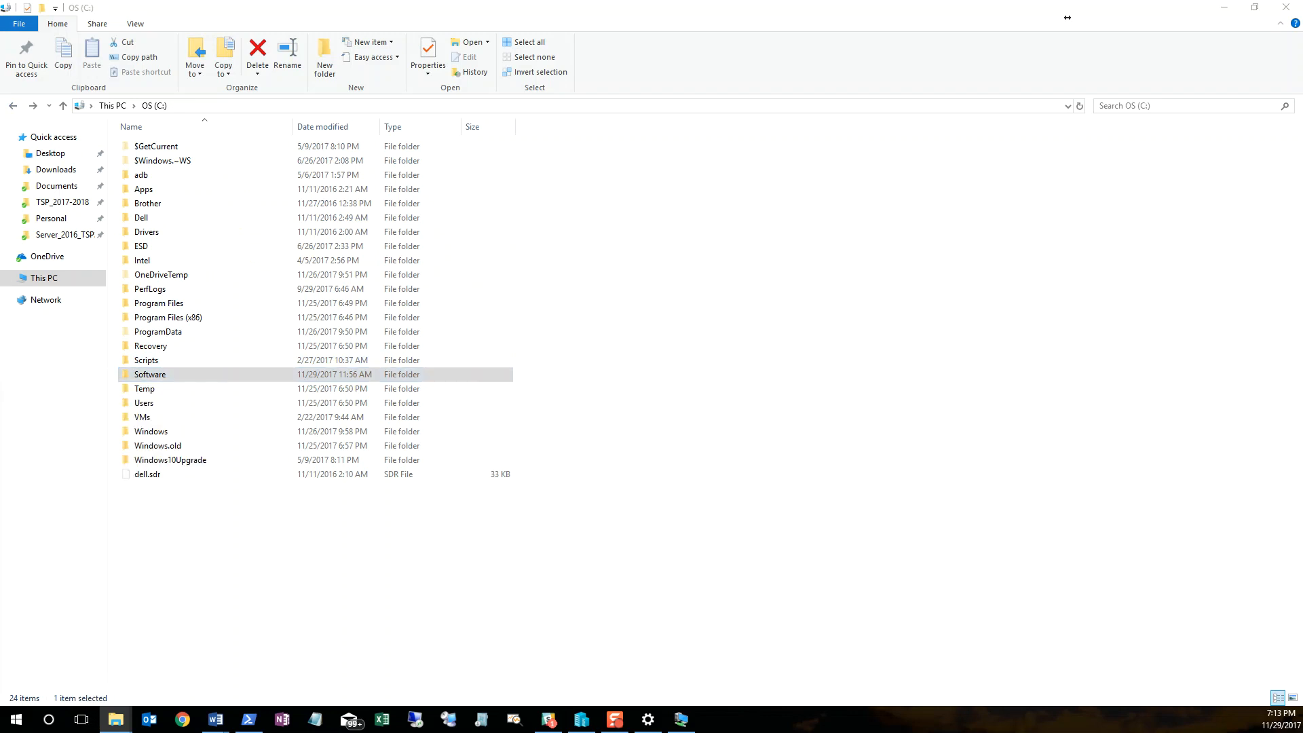
pyautogui.click(548, 332)
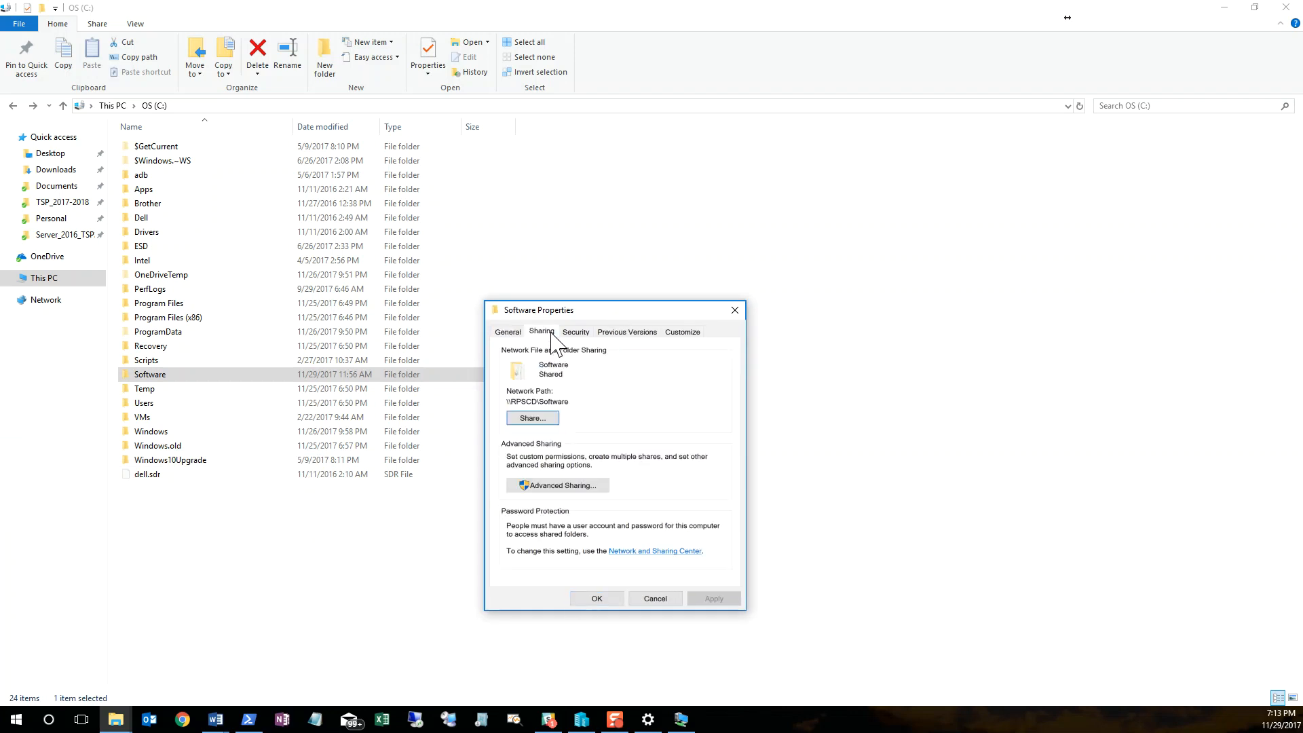
pyautogui.click(544, 485)
pyautogui.click(536, 517)
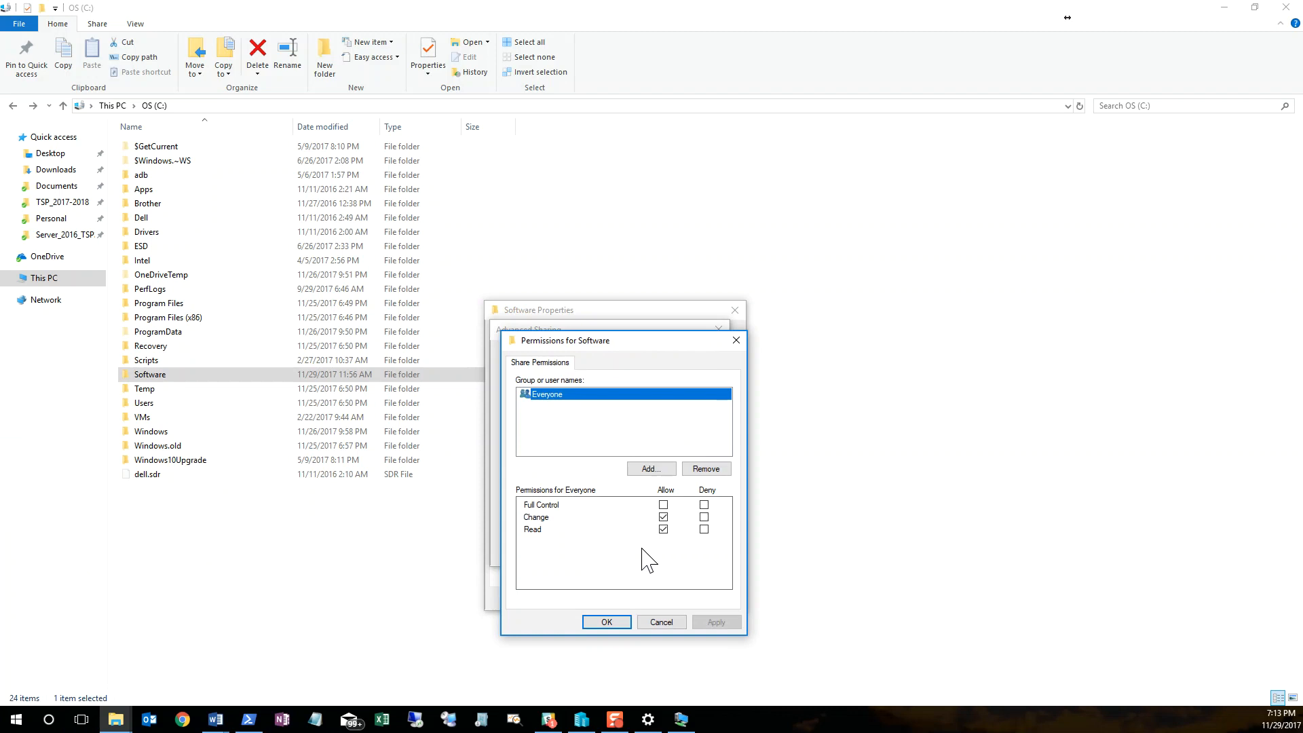
pyautogui.click(614, 622)
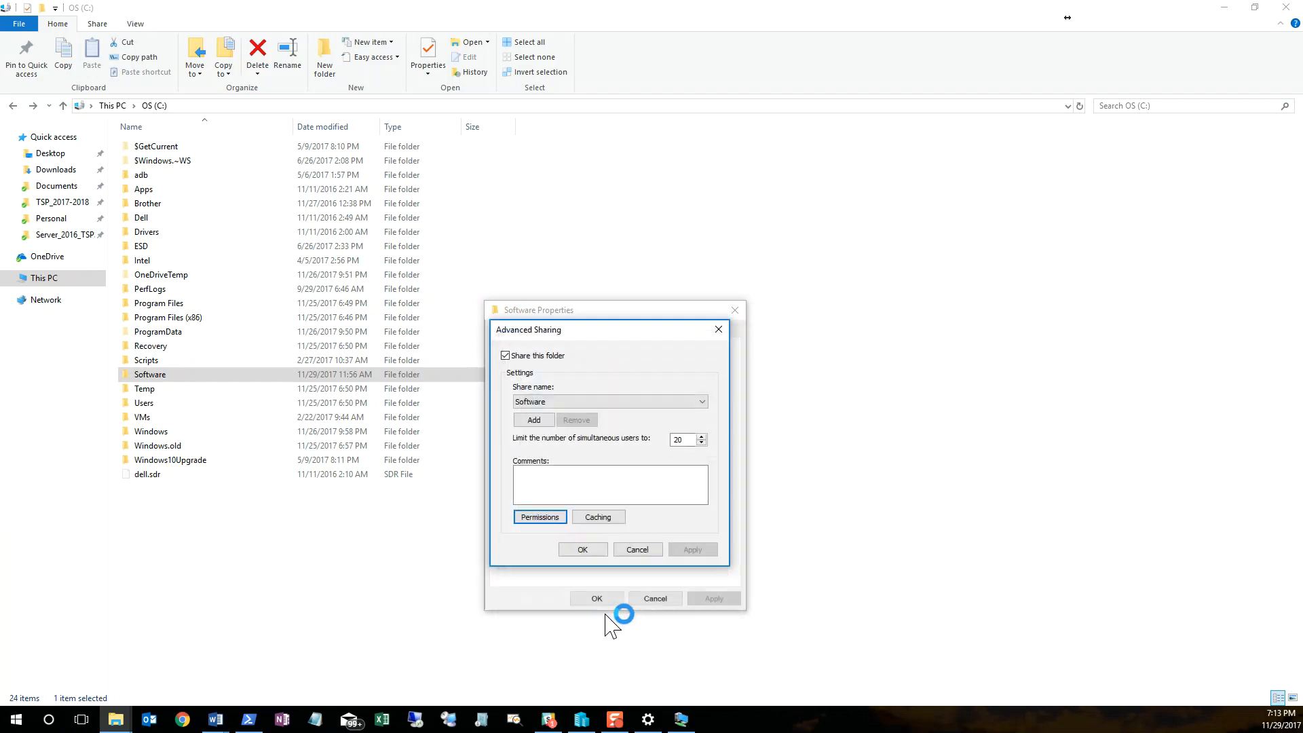
pyautogui.click(589, 550)
pyautogui.click(598, 598)
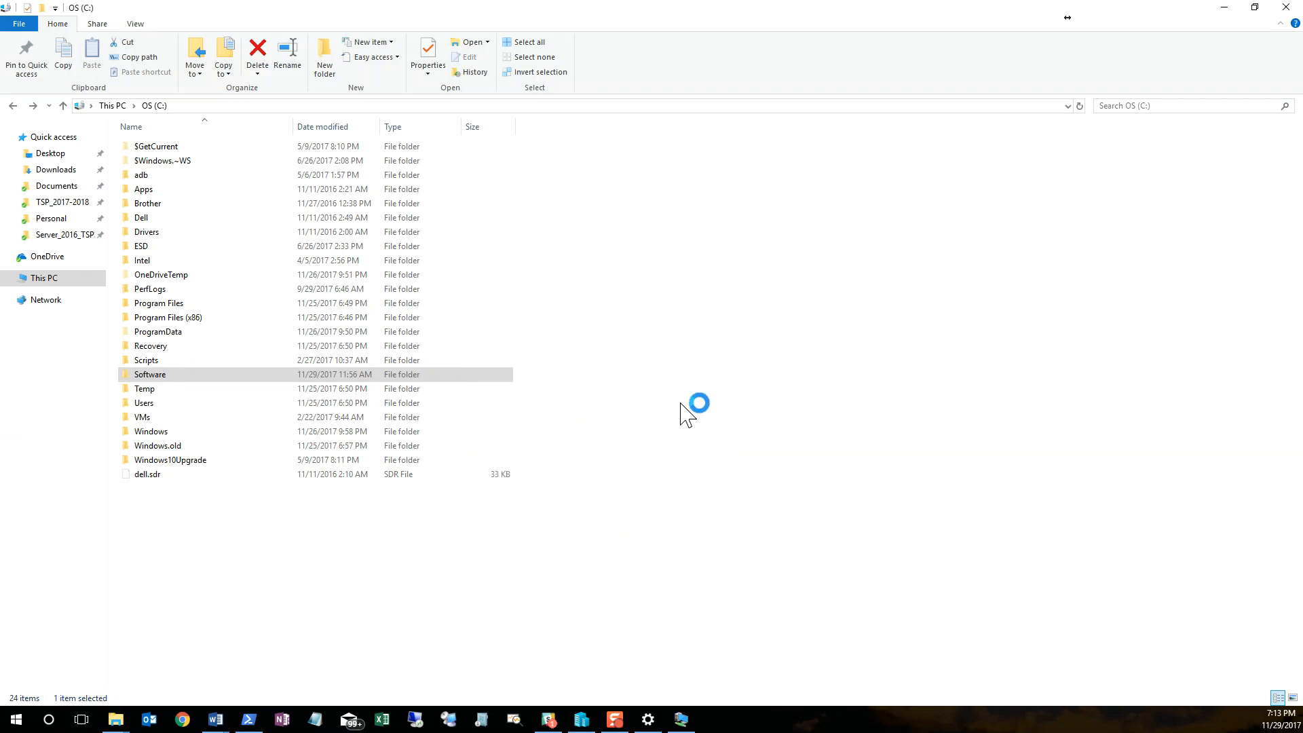
pyautogui.click(681, 405)
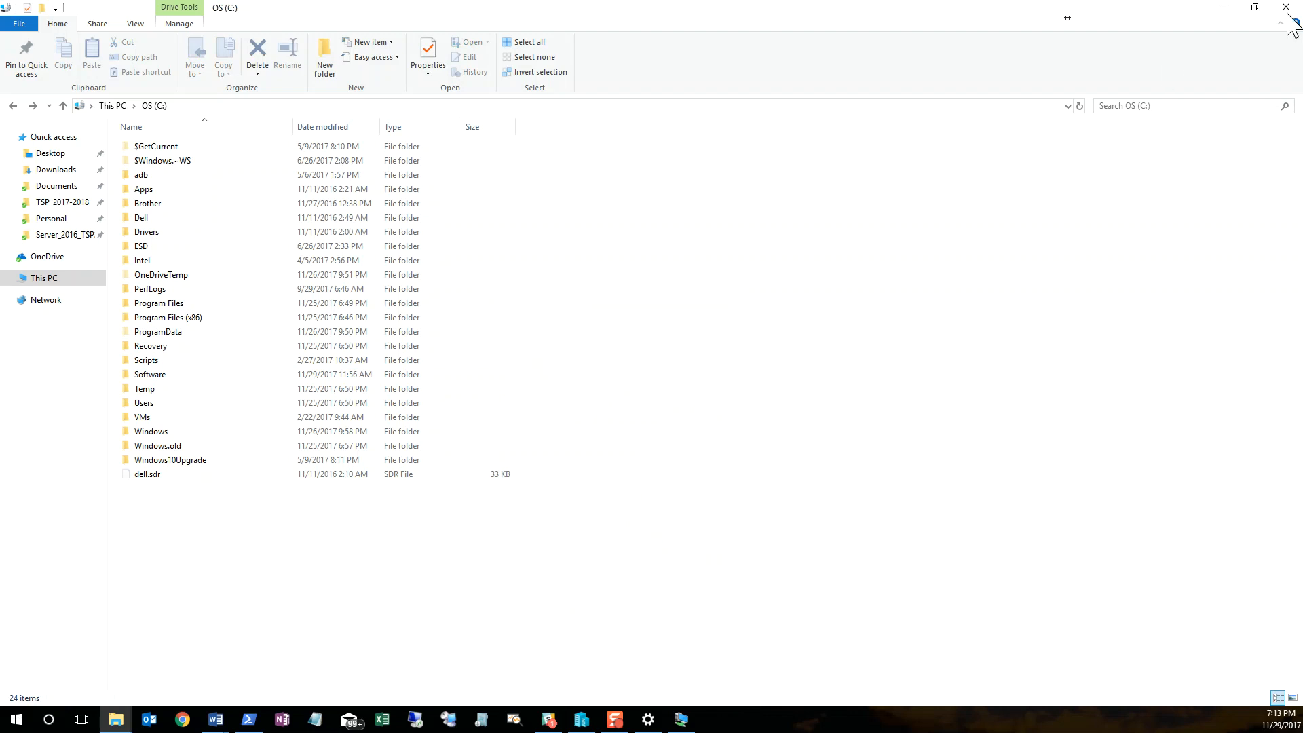
pyautogui.click(1224, 8)
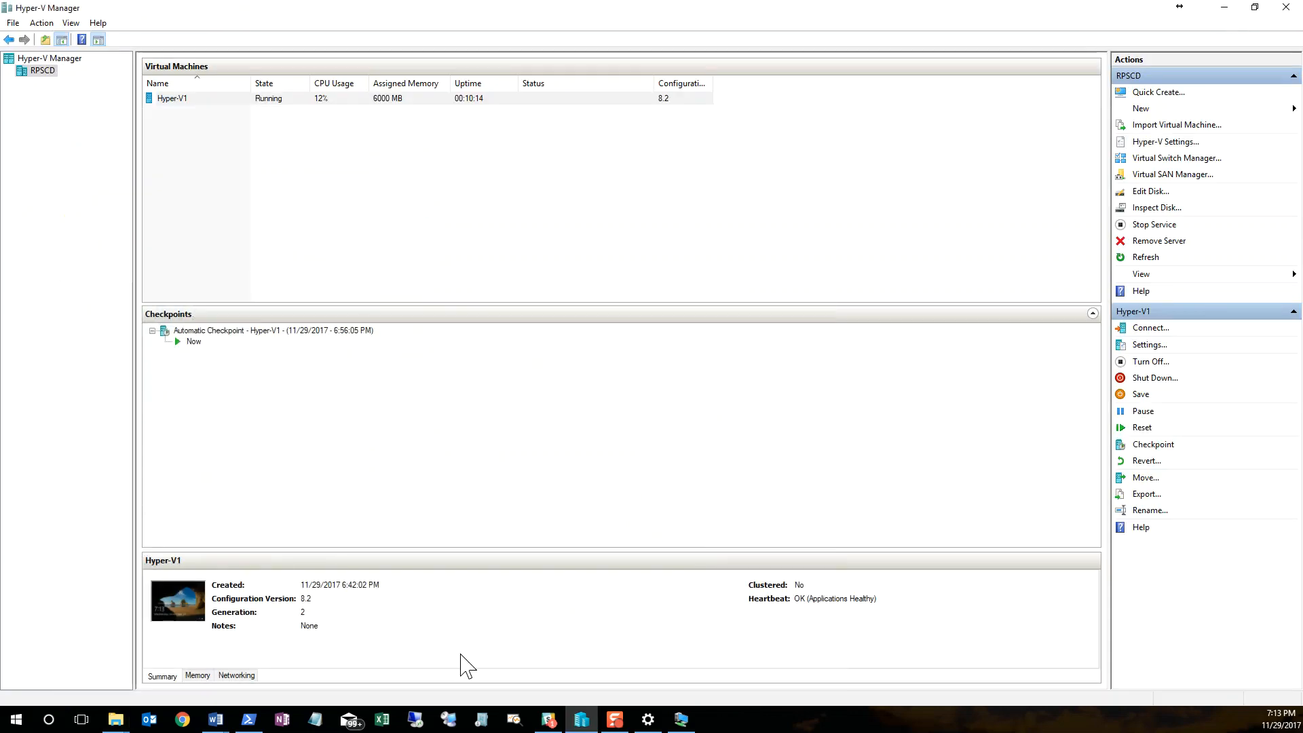
# Step: Switch back to the Hyper-V1 session and open a second File Explorer window from the VMs (V:) drive
pyautogui.click(678, 721)
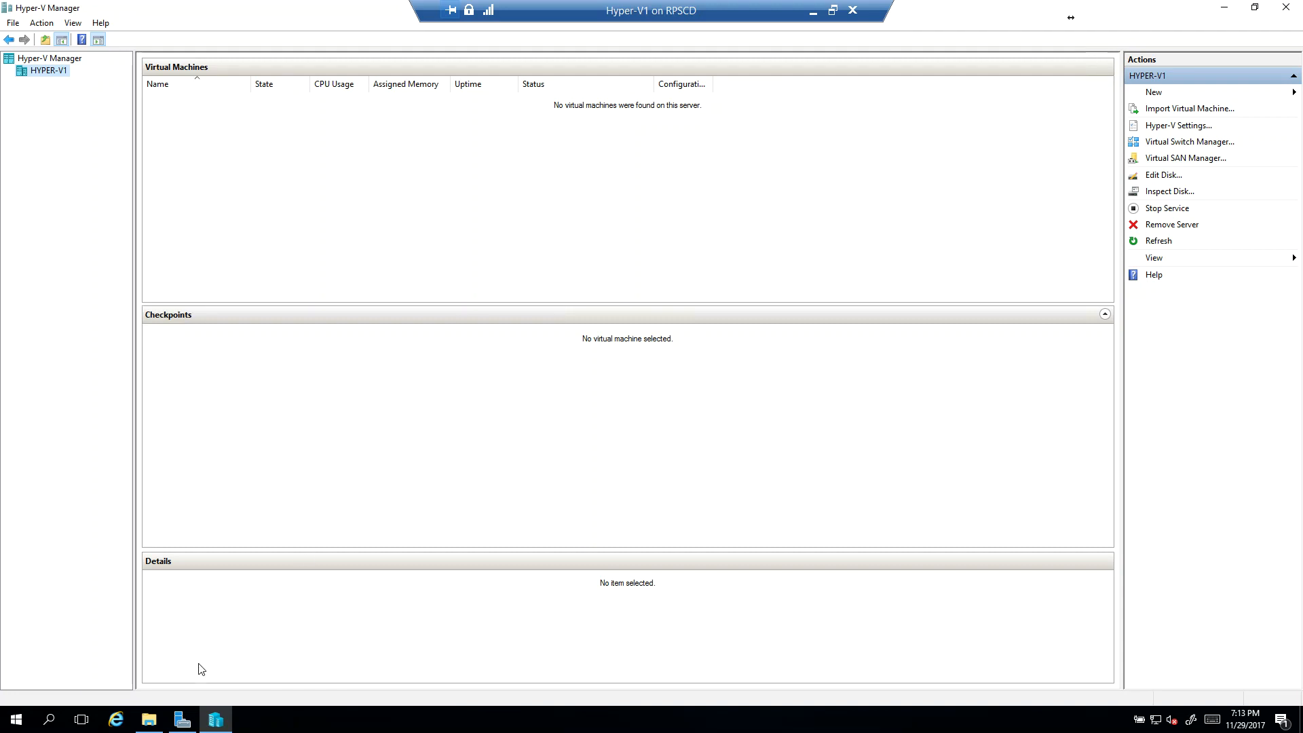
pyautogui.click(151, 721)
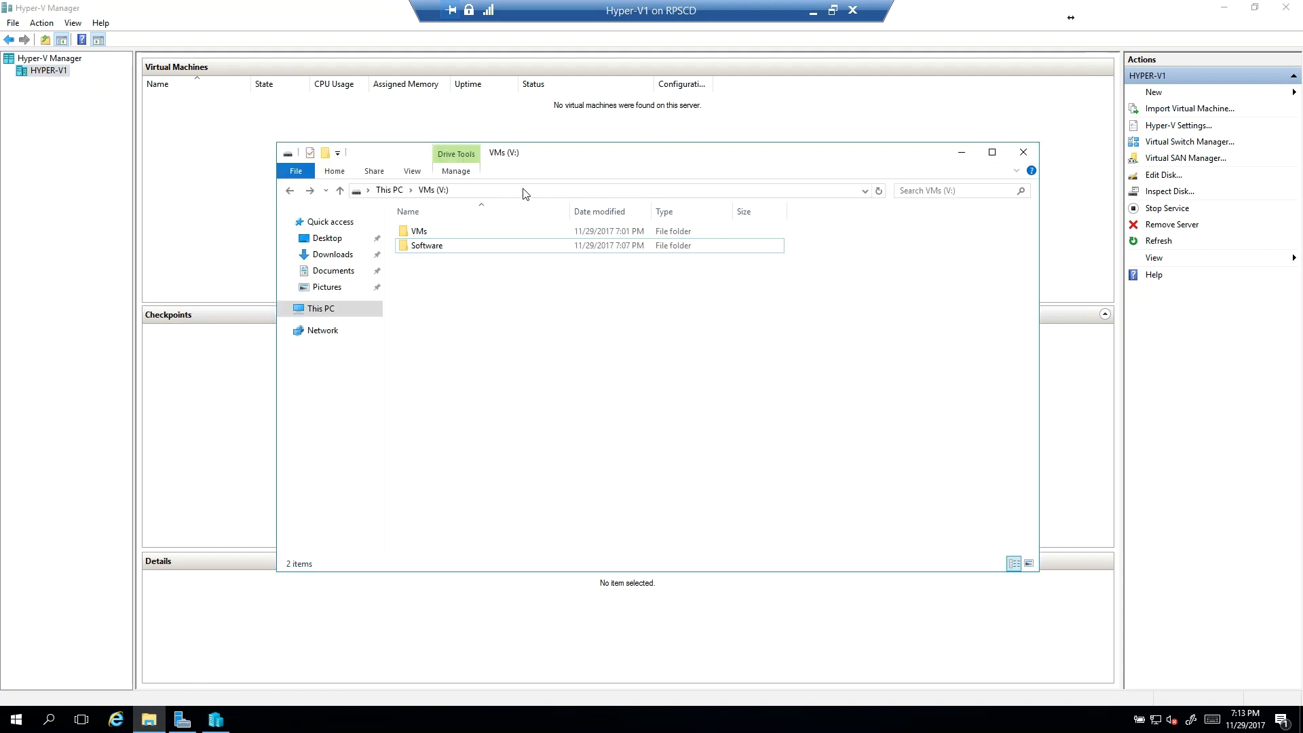
pyautogui.hotkey('ctrl', 'n')
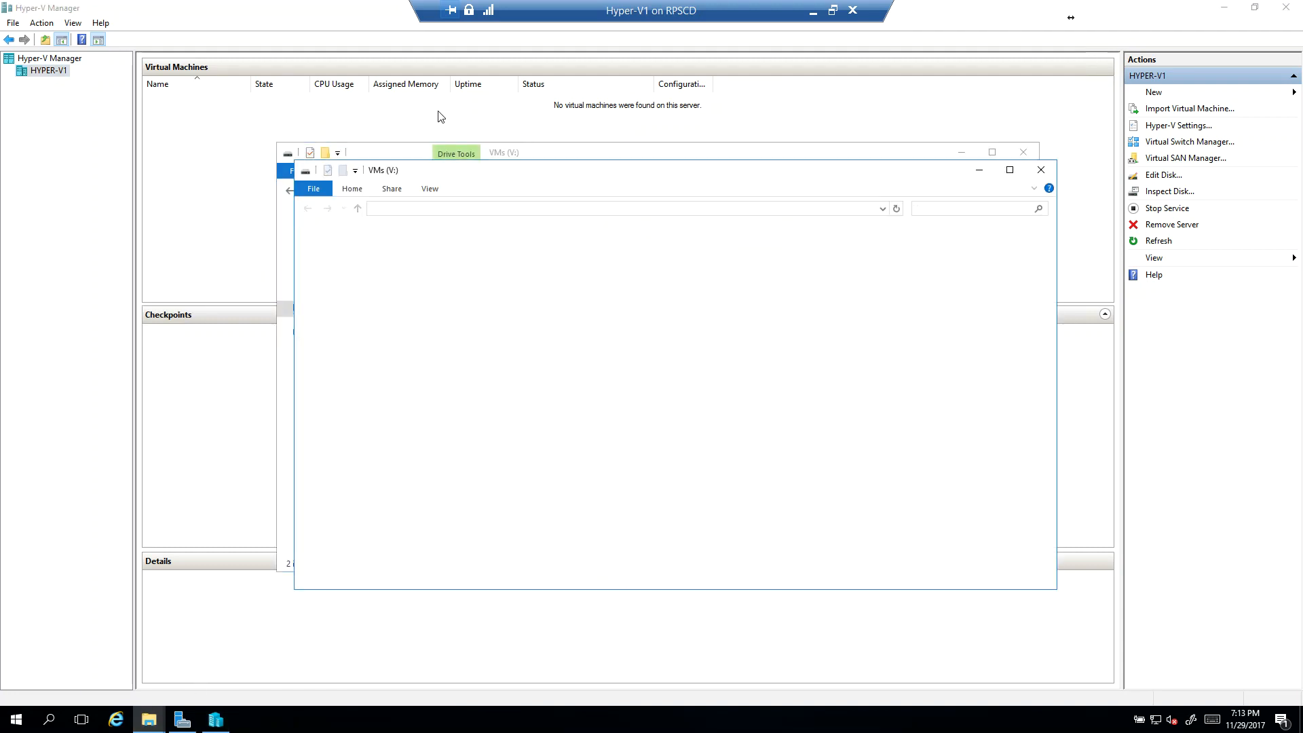
# Step: Try to open the network share \\rpsc\software in the new File Explorer window
pyautogui.click(560, 208)
pyautogui.write('\\\\')
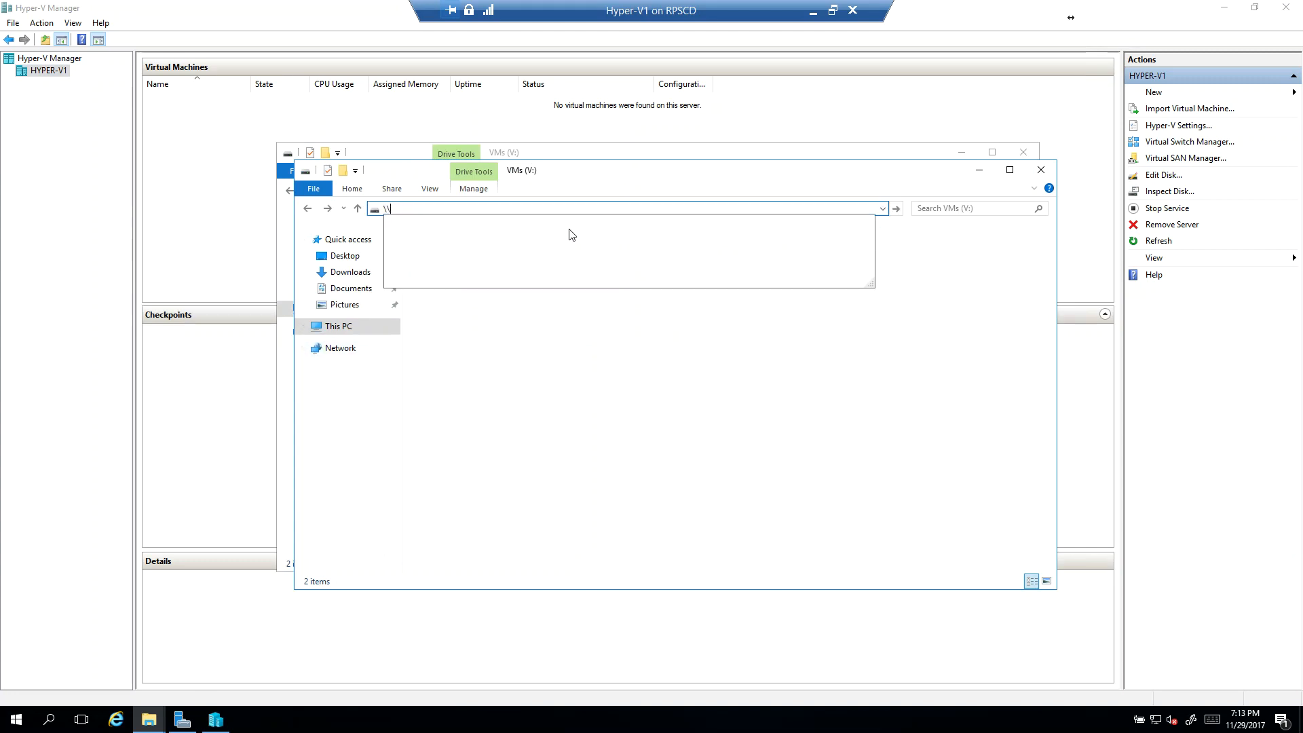
pyautogui.write('rpsc\\software')
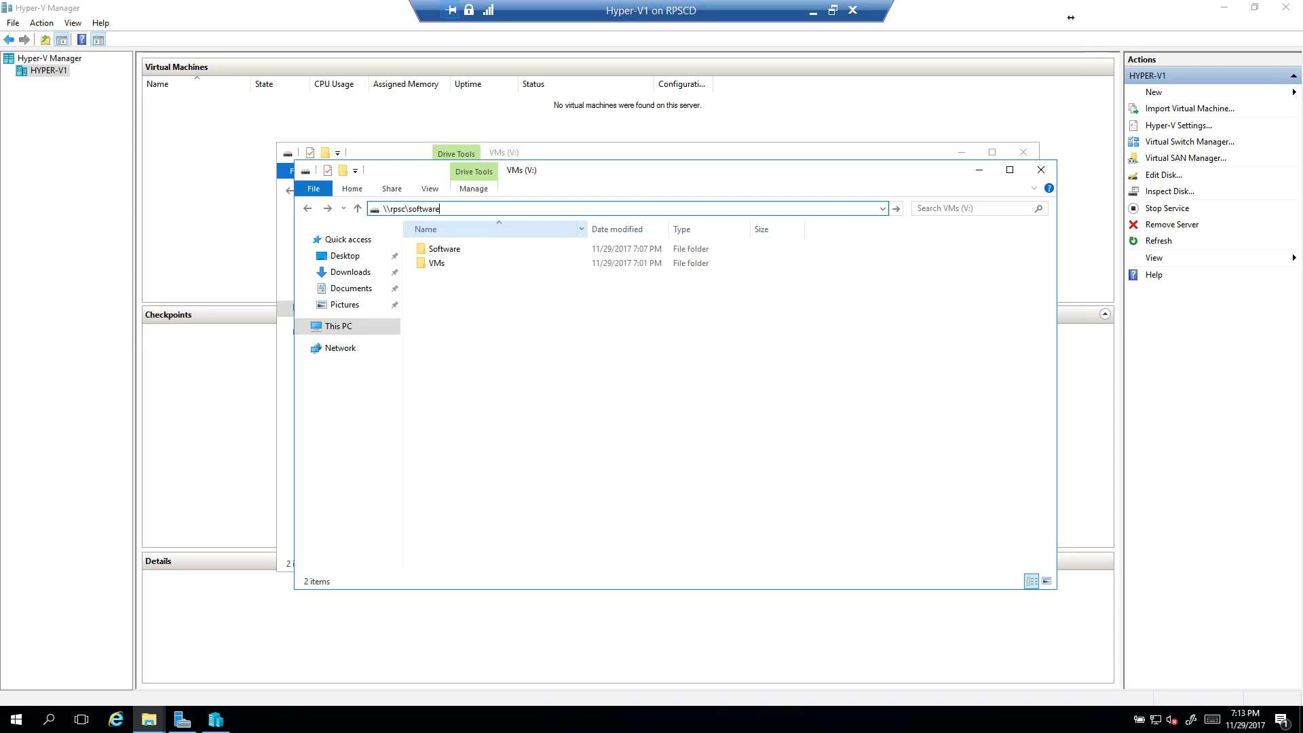
pyautogui.hotkey('ctrl', 'a')
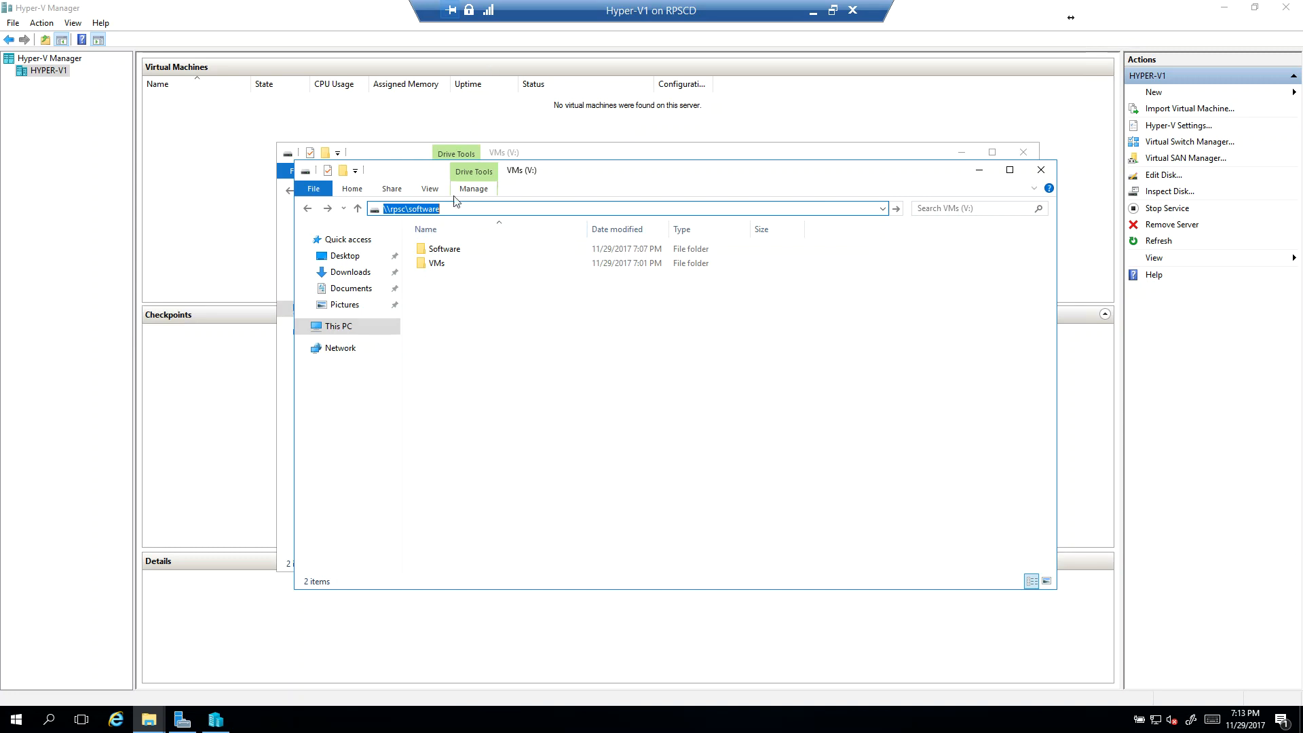
pyautogui.press('Return')
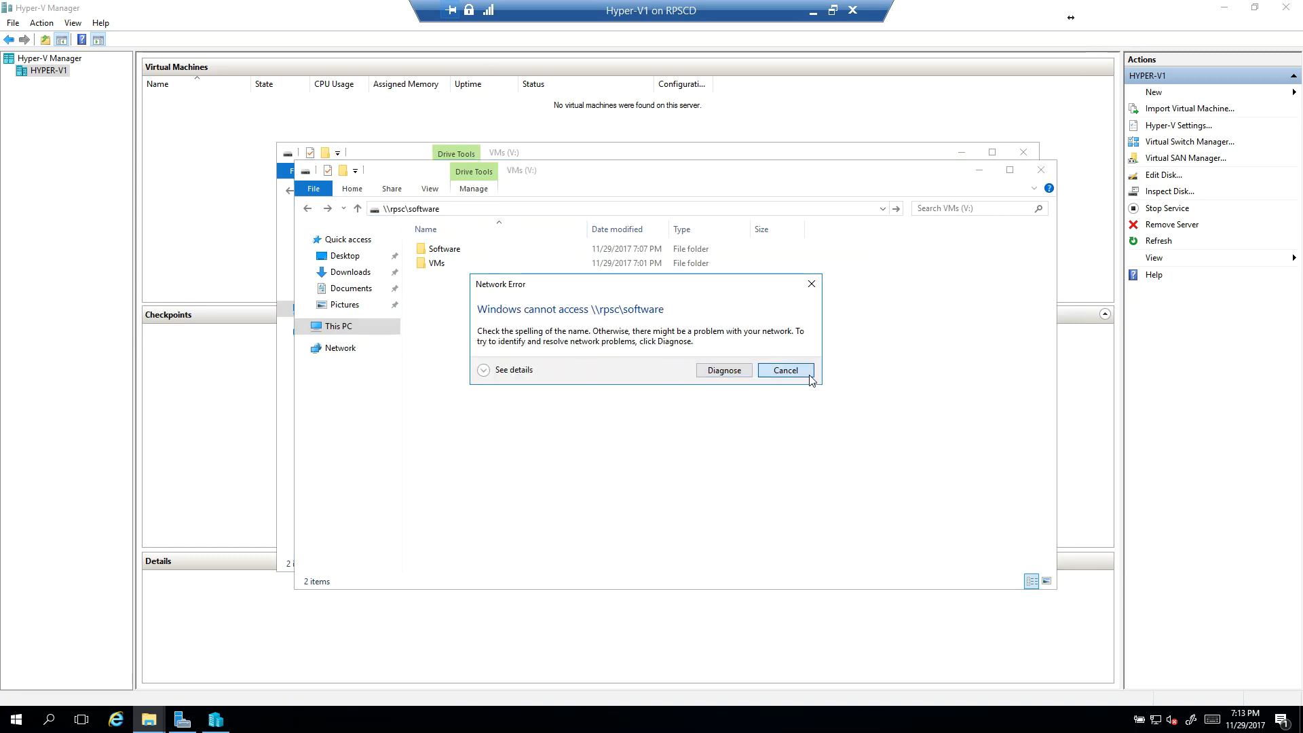
pyautogui.click(785, 370)
# Step: Replace the server name in the path with the IP address 192.168.3.254 and connect to \\192.168.3.254\software
pyautogui.click(408, 209)
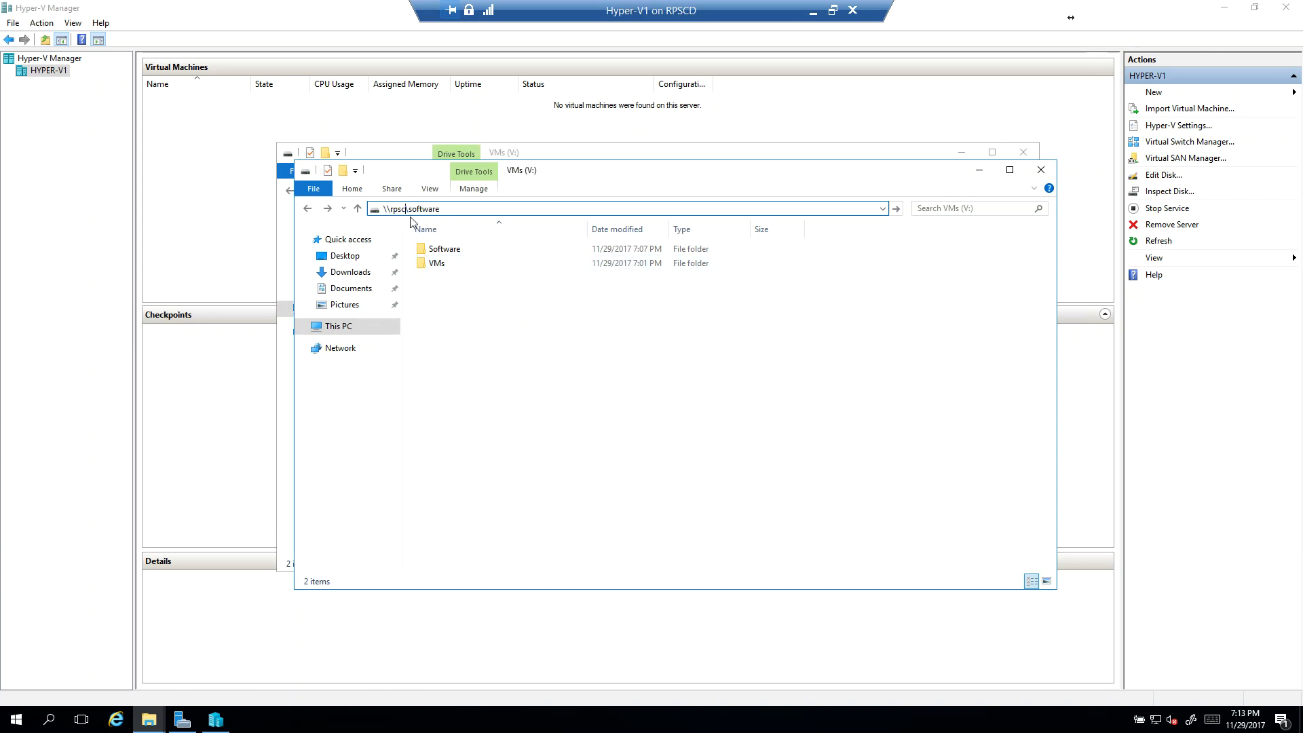
pyautogui.press('BackSpace')
pyautogui.press('BackSpace')
pyautogui.press('BackSpace')
pyautogui.press('BackSpace')
pyautogui.write('192.168.3.254')
pyautogui.press('Return')
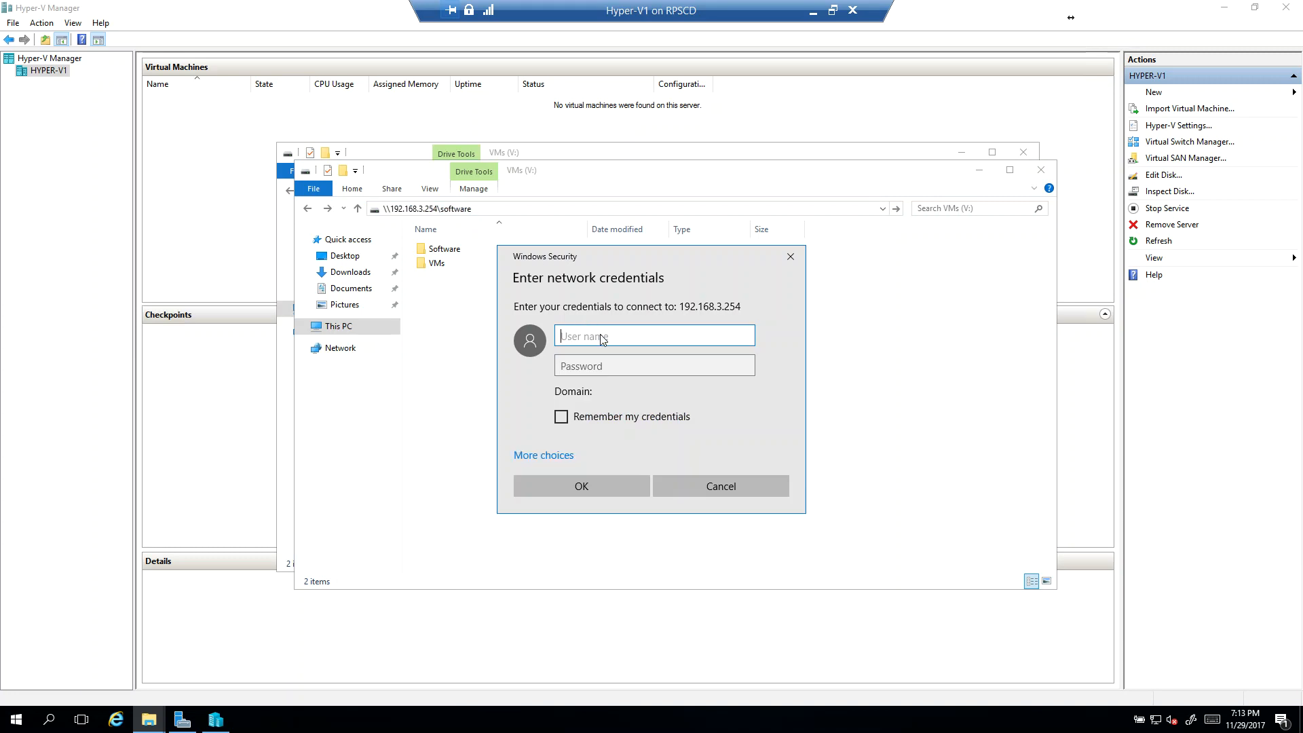
# Step: Sign in to the network share with the host account's user name and password
pyautogui.write('rajen')
pyautogui.press('Tab')
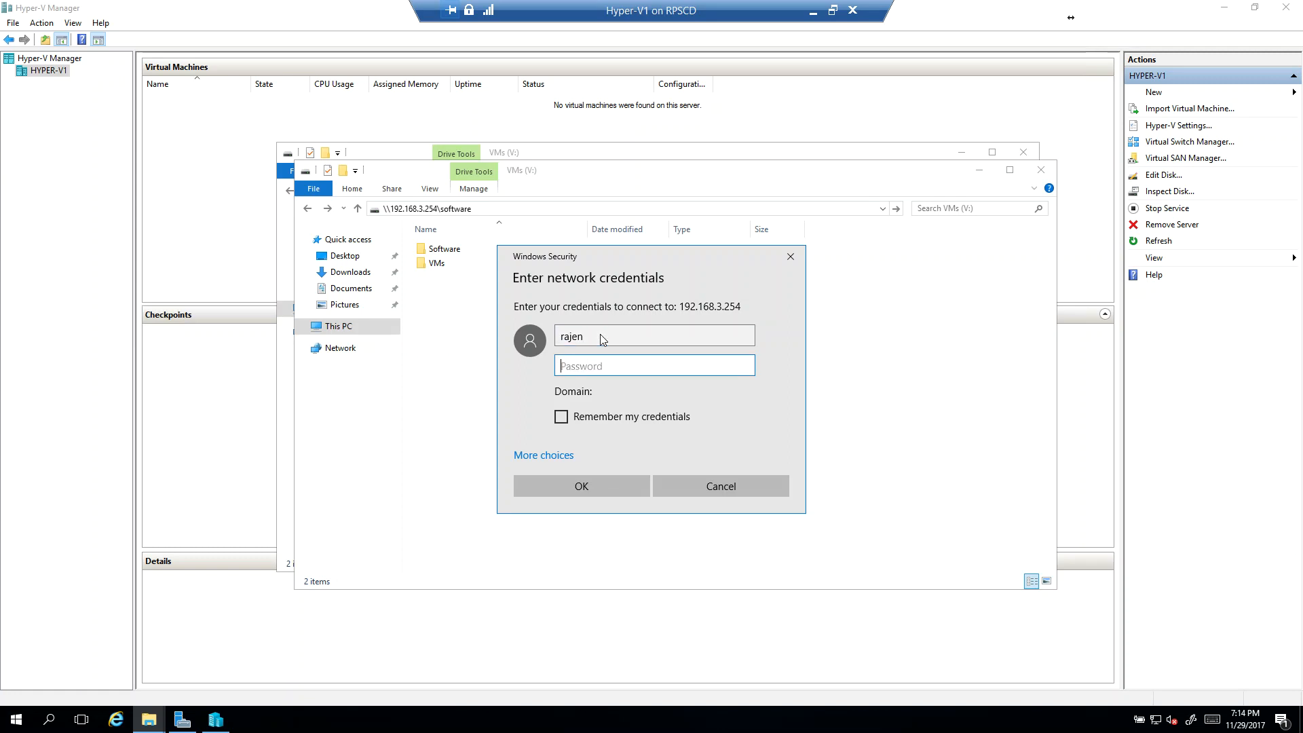
pyautogui.write('••')
pyautogui.press('Return')
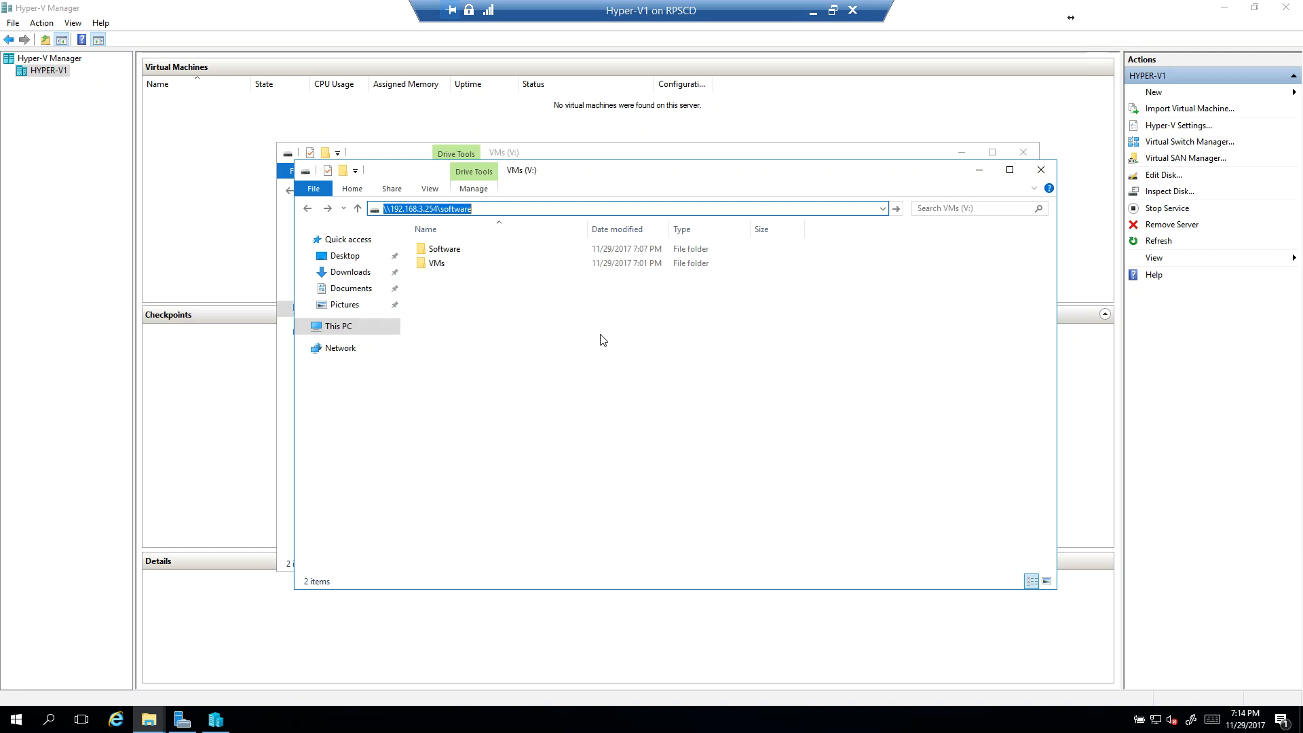
# Step: Copy the Server2016Trial disc image from the network share into the Software folder on V: and expand the transfer details
pyautogui.click(478, 349)
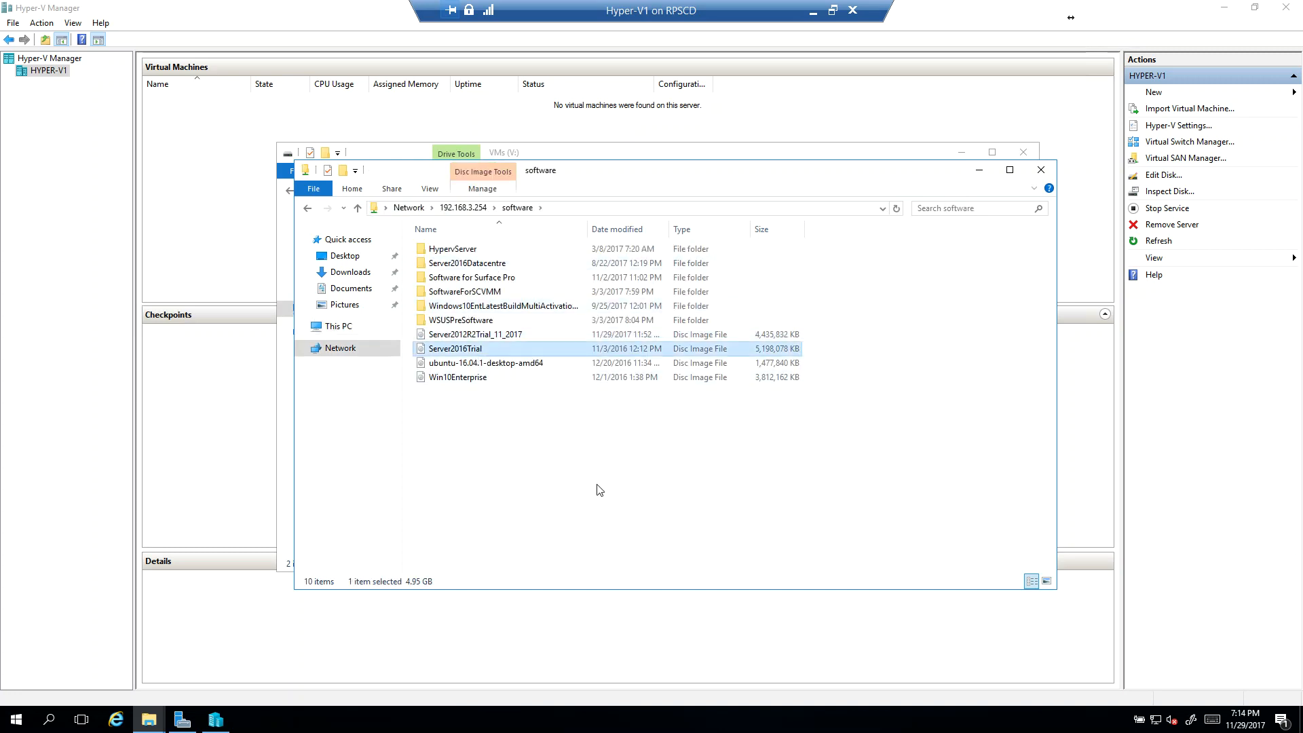
pyautogui.click(979, 169)
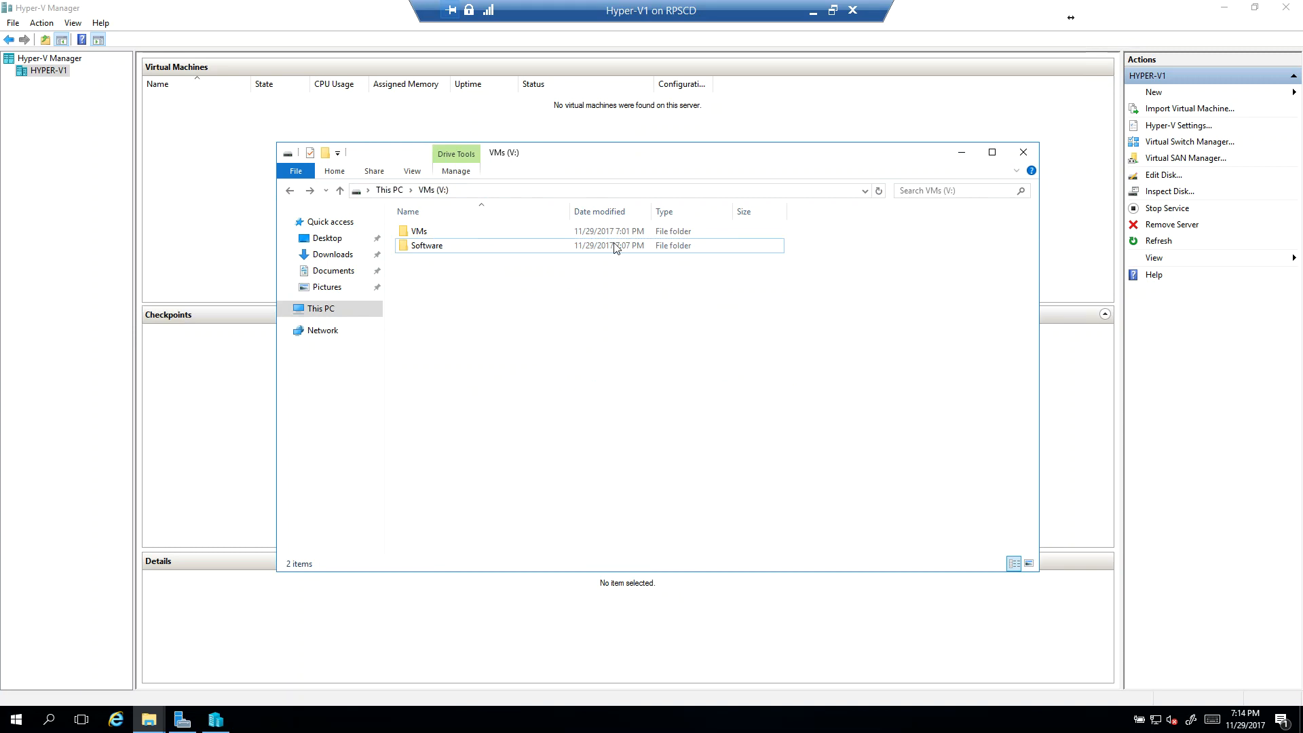
pyautogui.doubleClick(452, 248)
pyautogui.hotkey('ctrl', 'v')
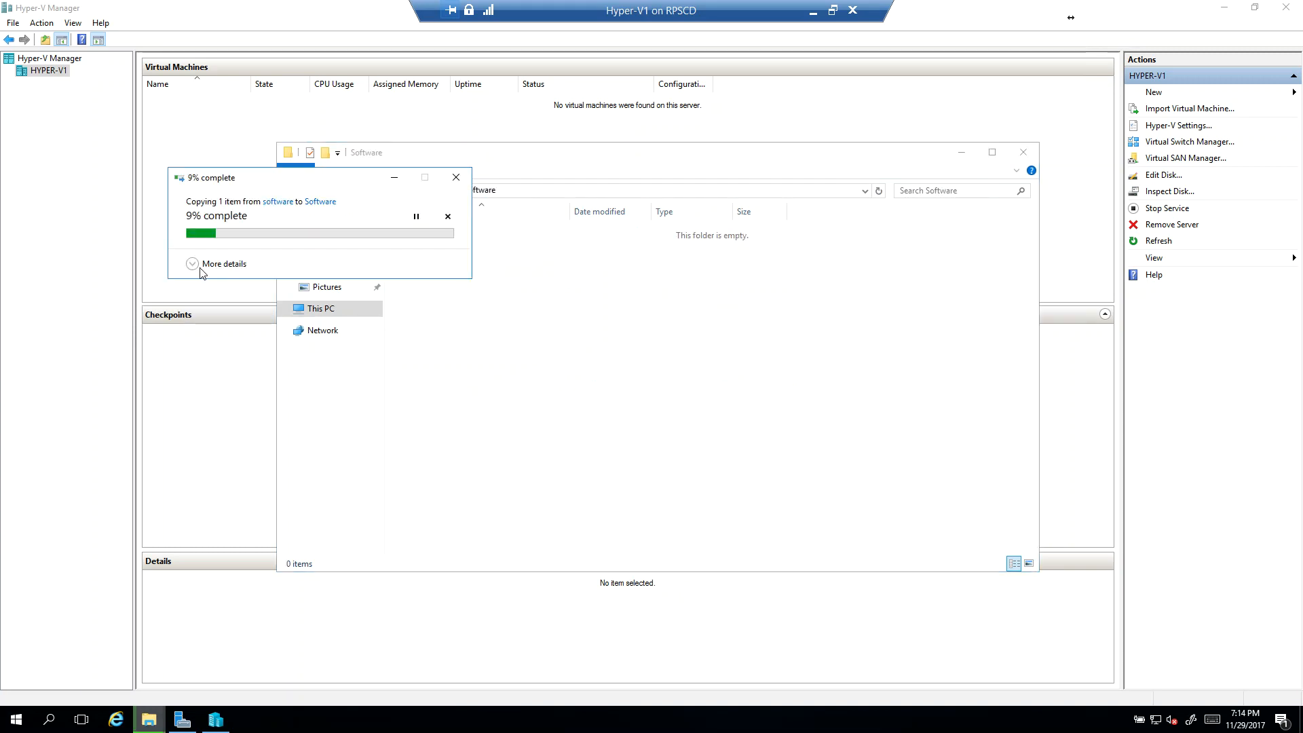
pyautogui.click(192, 263)
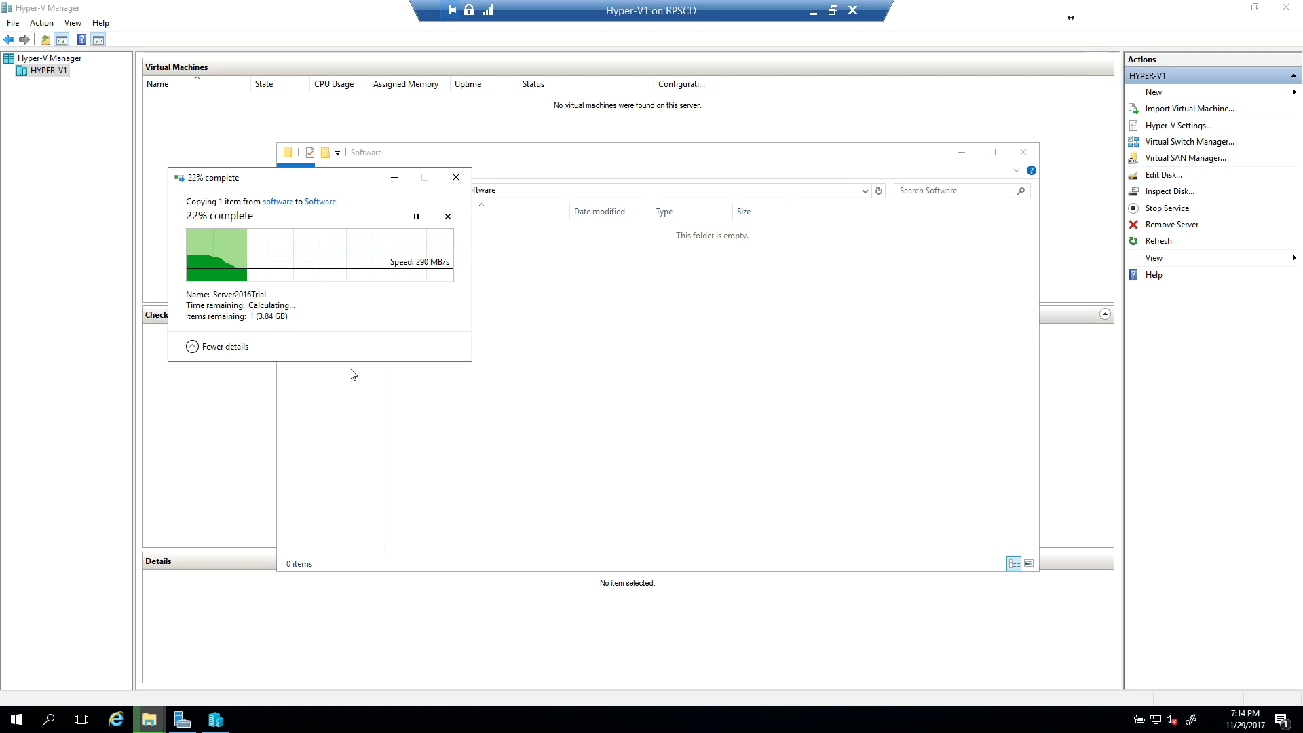
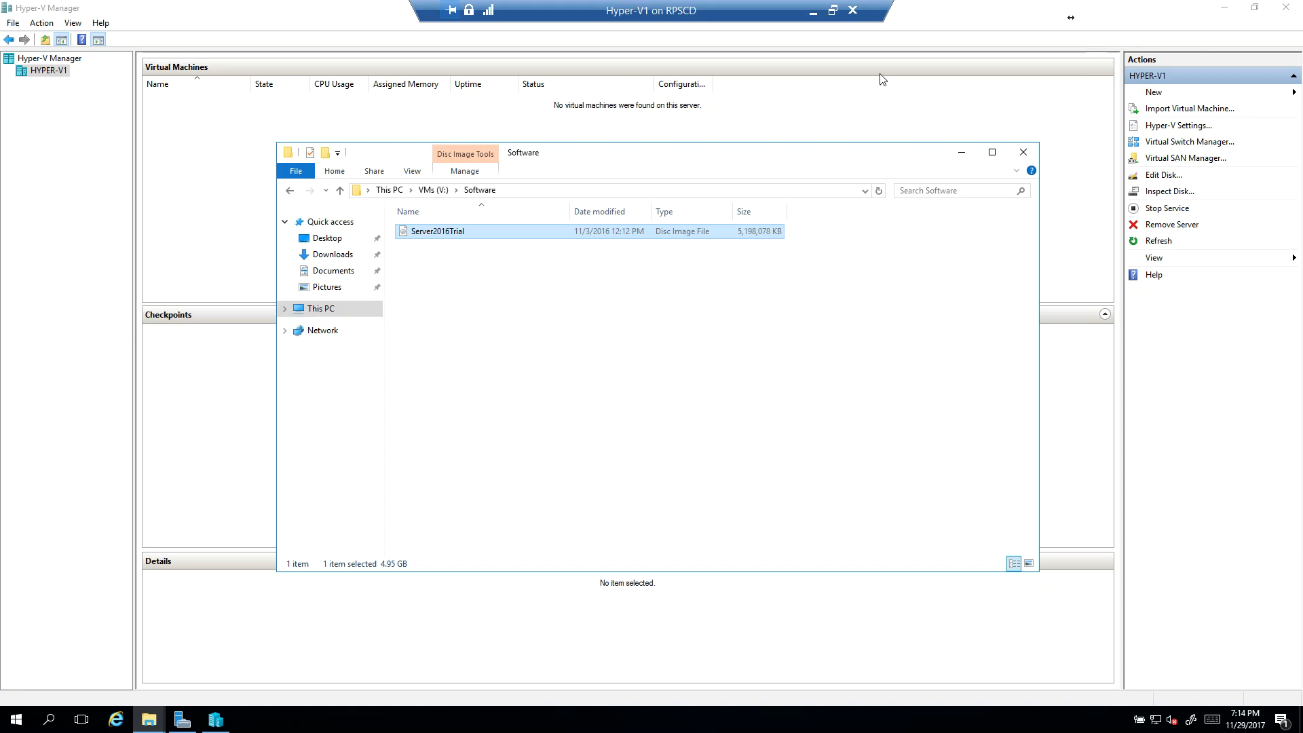
# Step: Close the Software folder and create a new external virtual switch connected to the Microsoft Hyper-V Network Adapter
pyautogui.click(1022, 152)
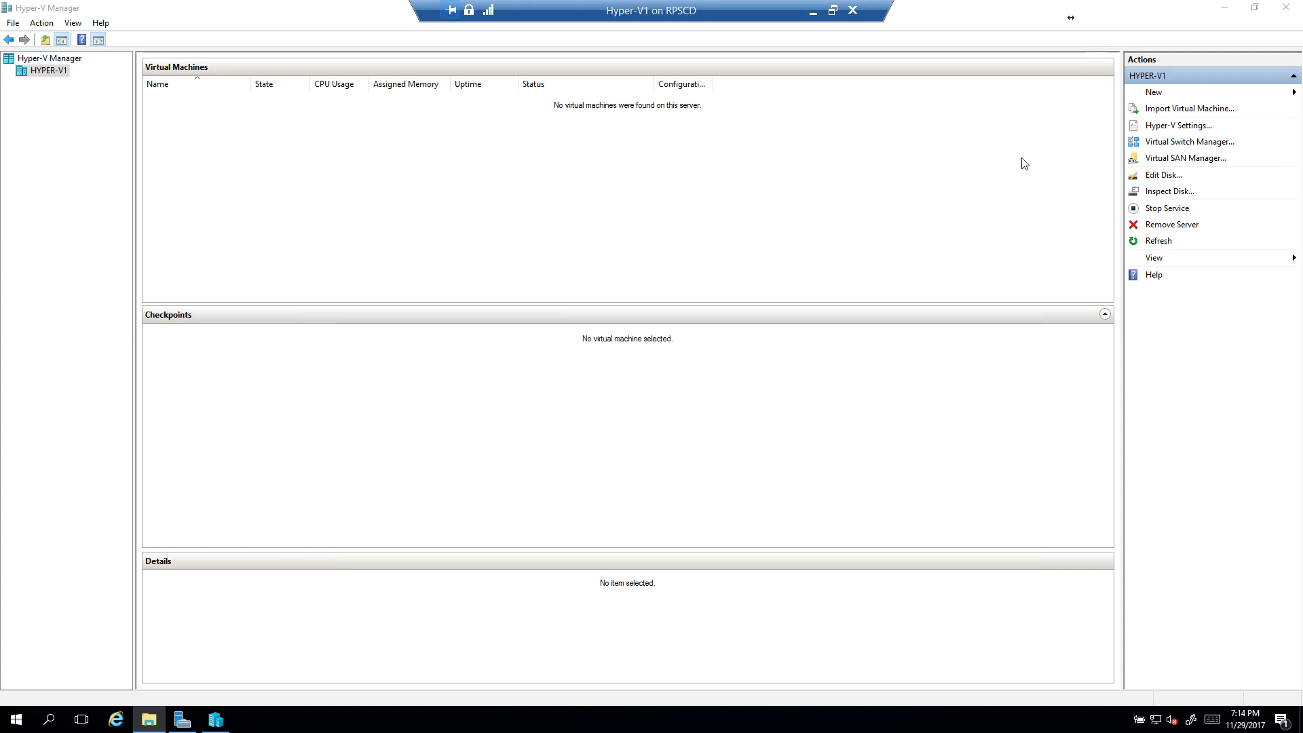
pyautogui.click(1184, 143)
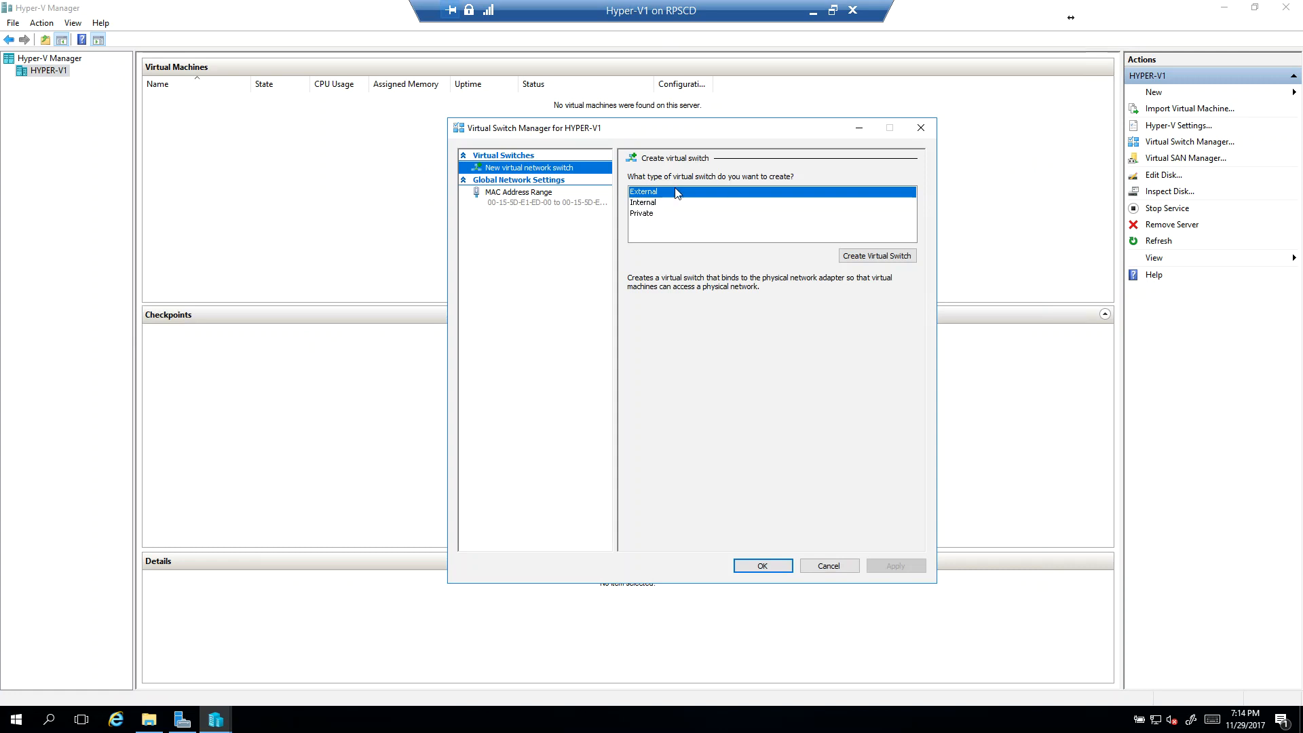
pyautogui.click(860, 256)
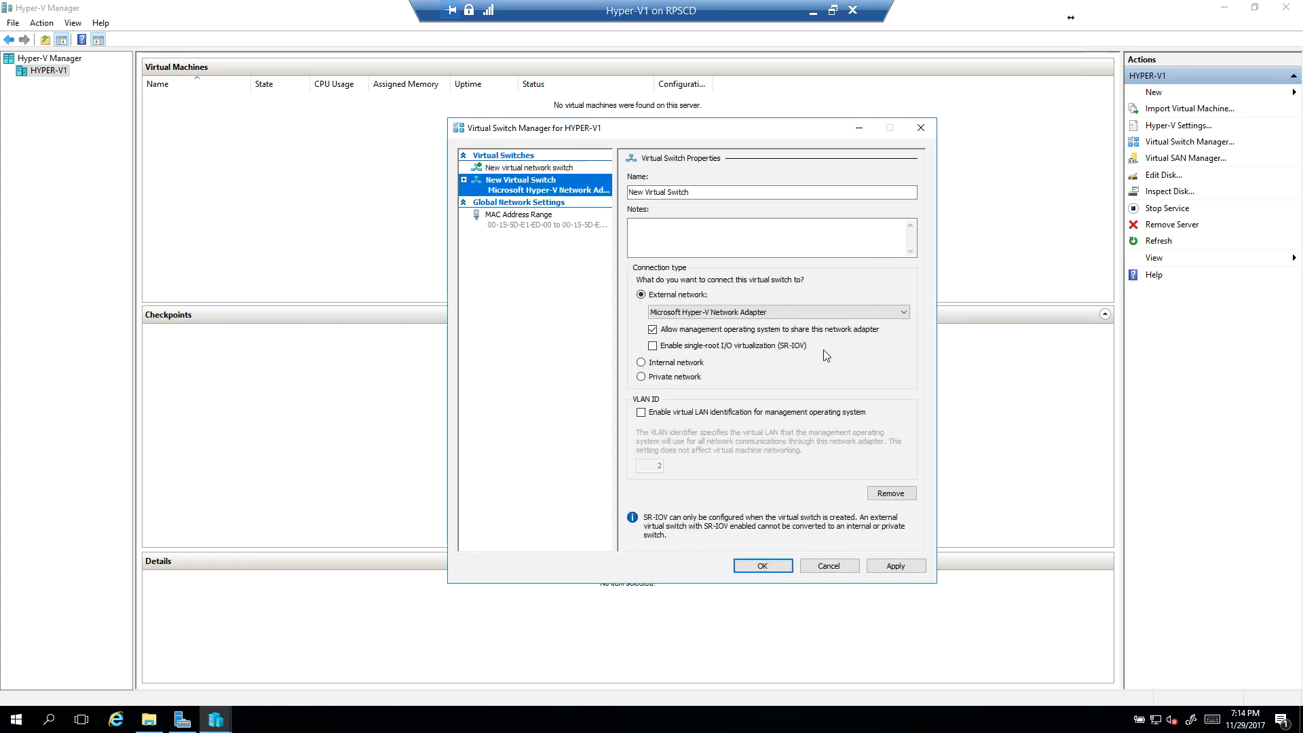
pyautogui.click(693, 313)
pyautogui.click(699, 321)
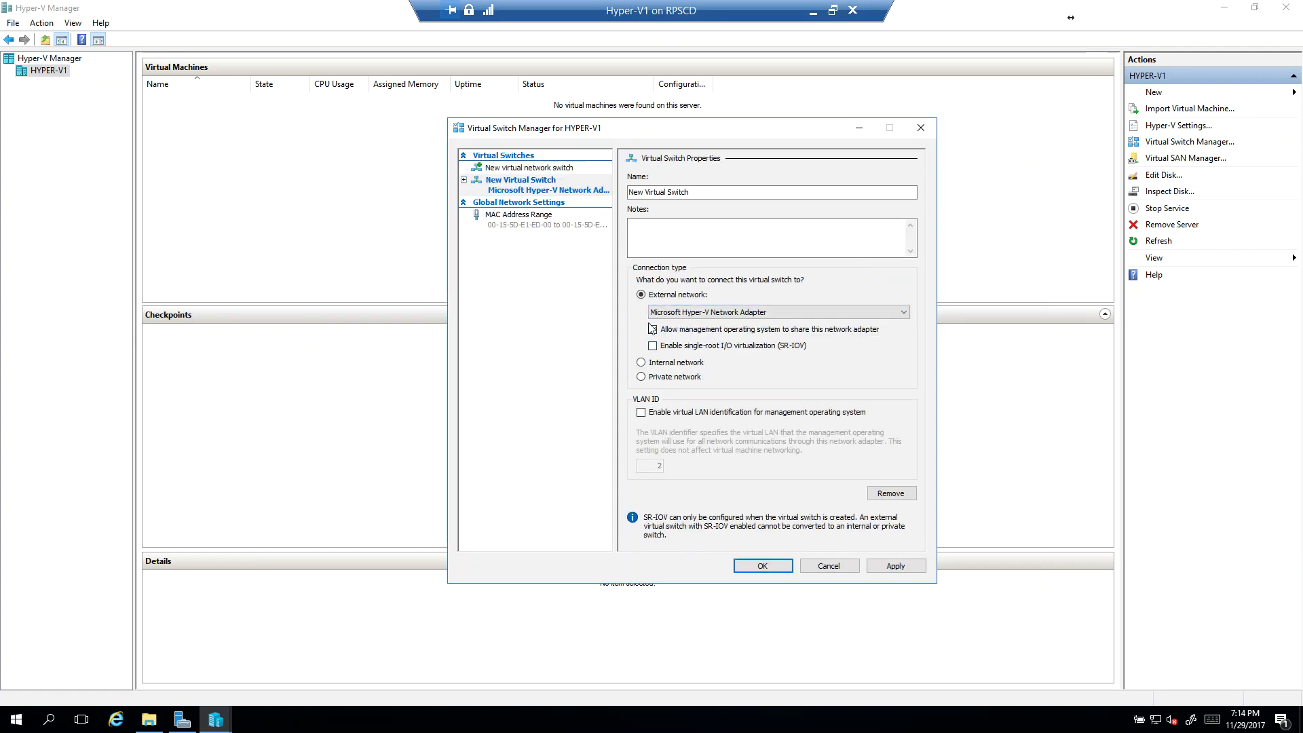
# Step: Check the IPv4 settings of the 192.168.3.0 network connection, and minimize the network windows to return to the virtual switch settings
pyautogui.rightClick(1155, 718)
pyautogui.click(1158, 710)
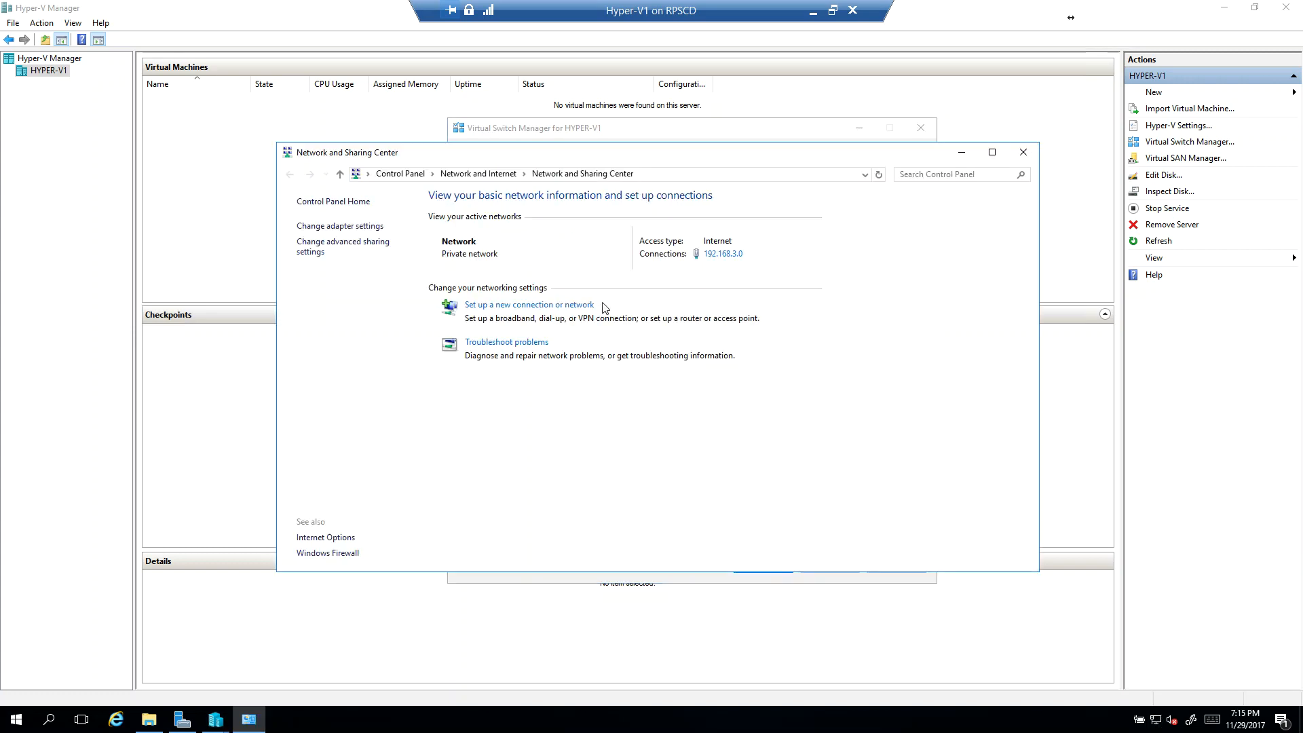
pyautogui.click(340, 226)
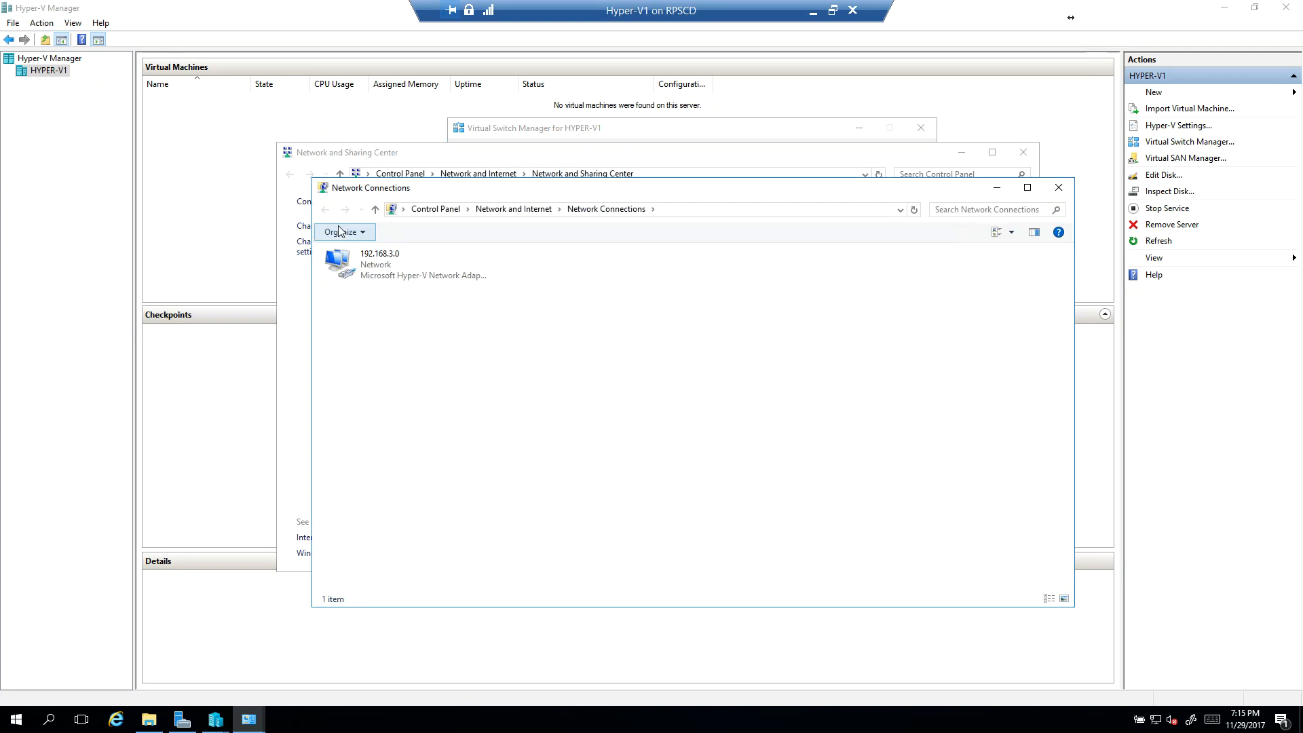
pyautogui.click(395, 256)
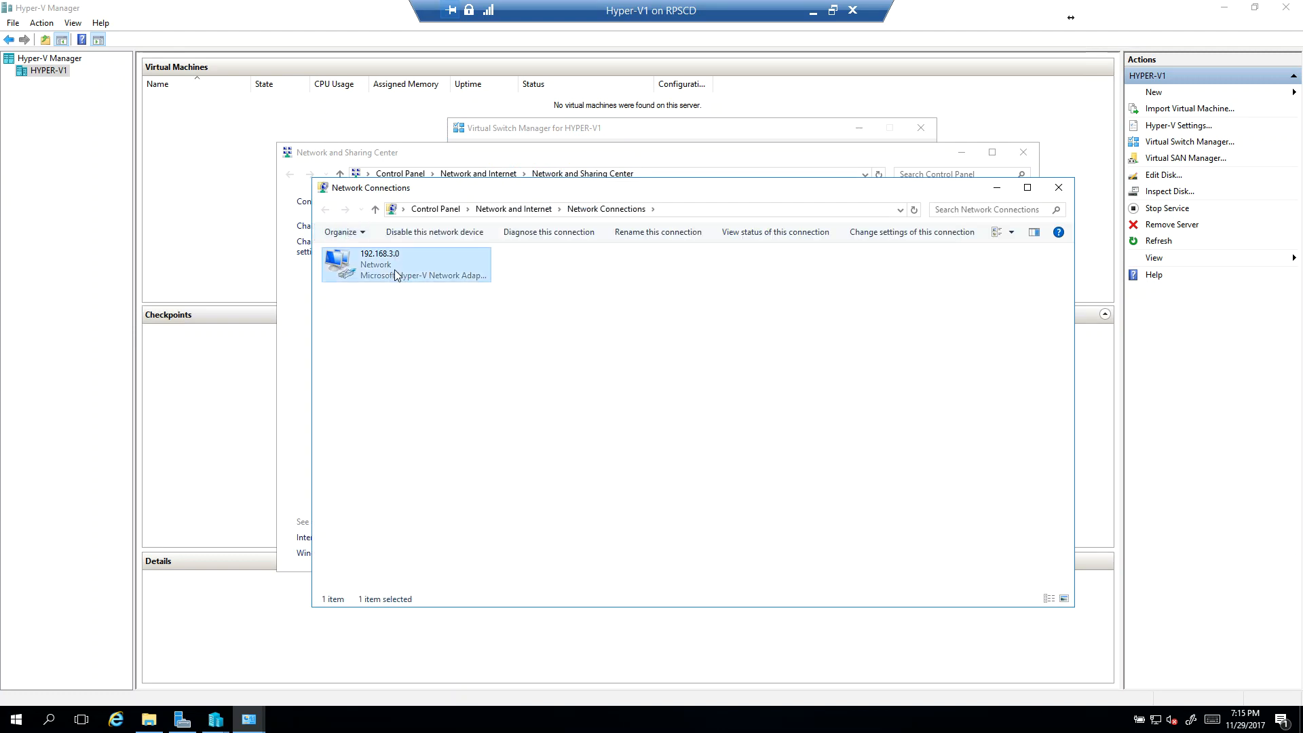
pyautogui.rightClick(395, 273)
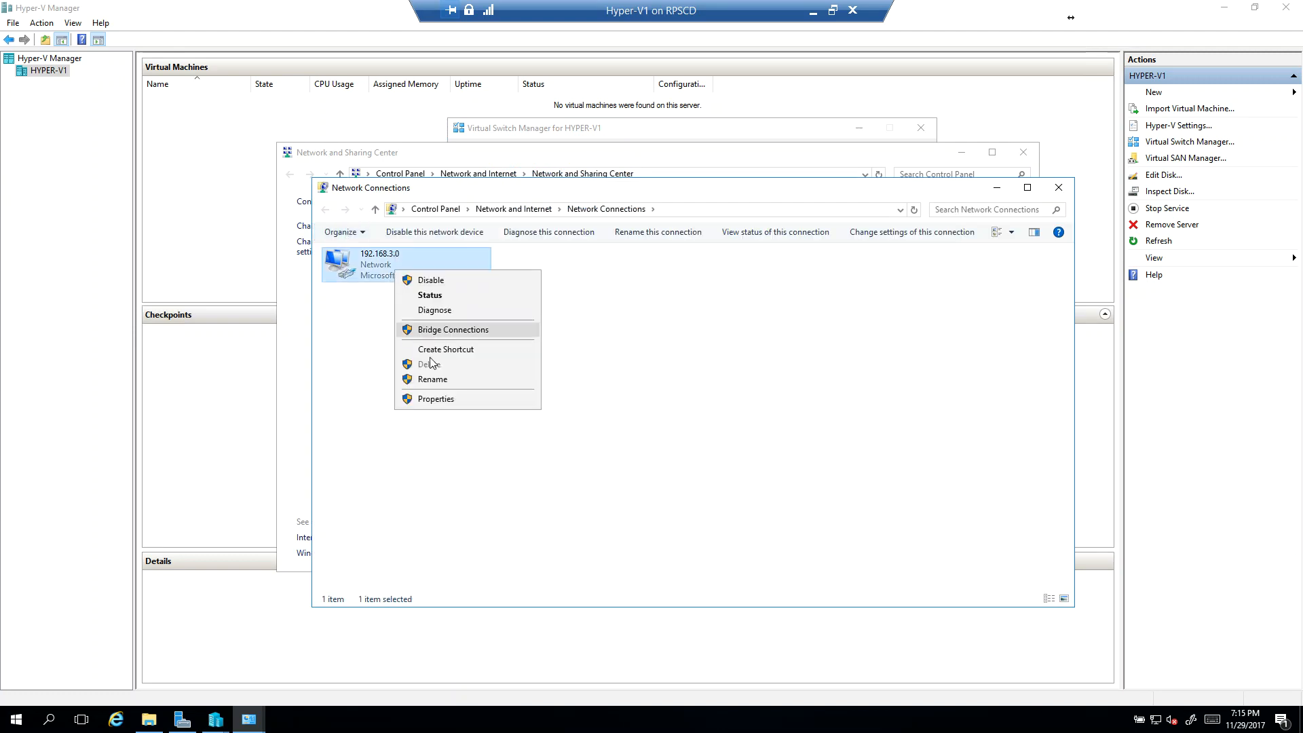
pyautogui.click(448, 399)
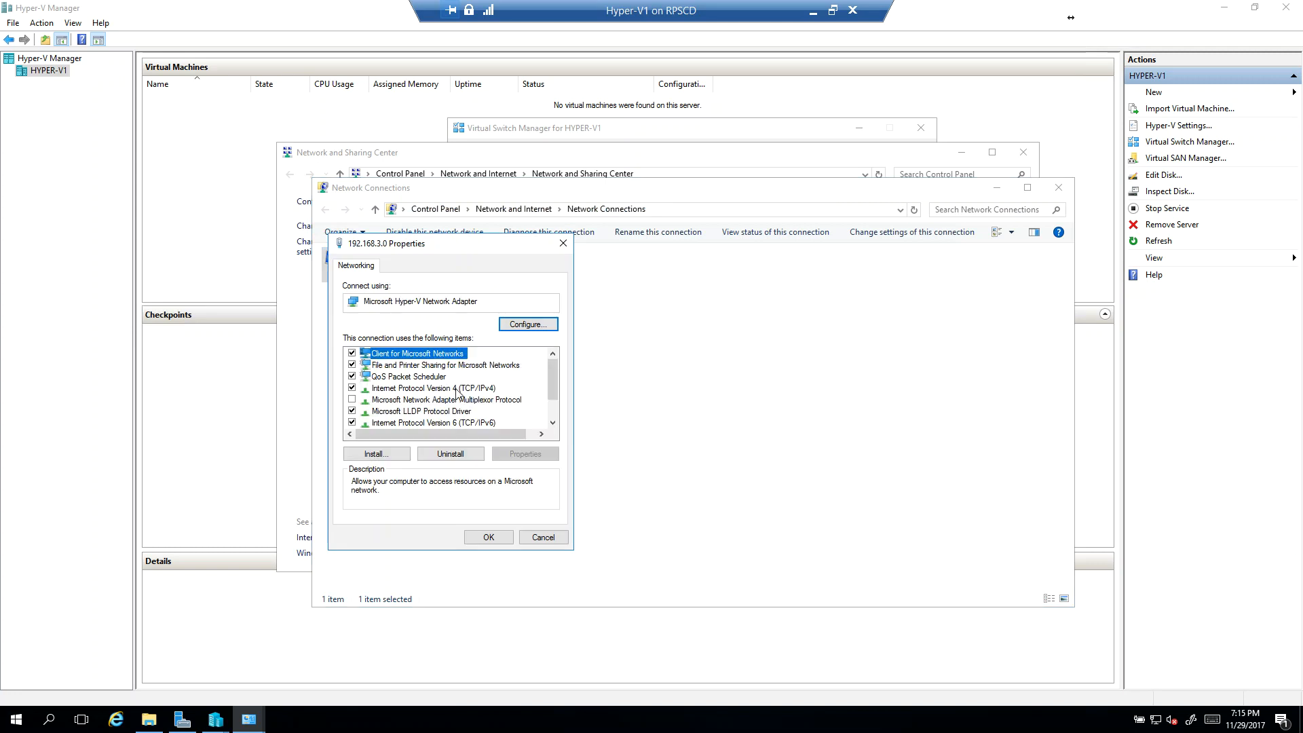
pyautogui.doubleClick(457, 389)
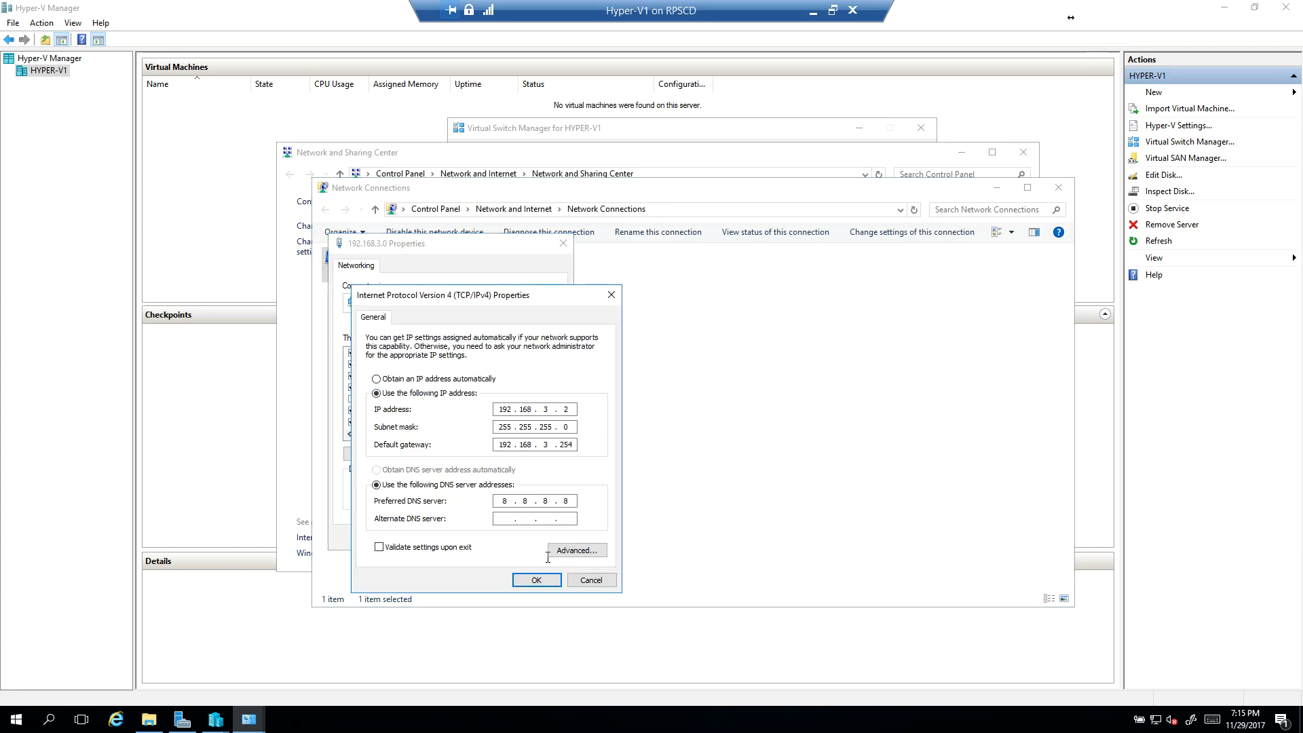
pyautogui.click(536, 579)
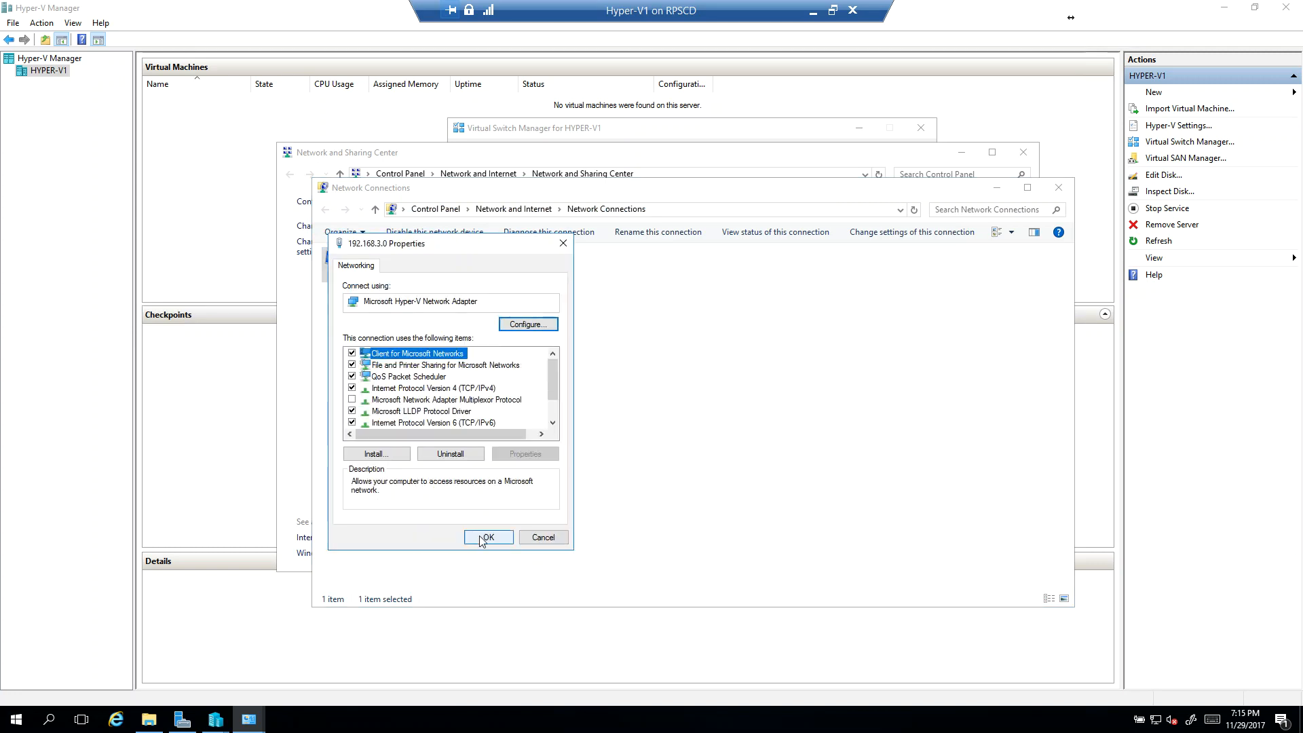
pyautogui.click(483, 538)
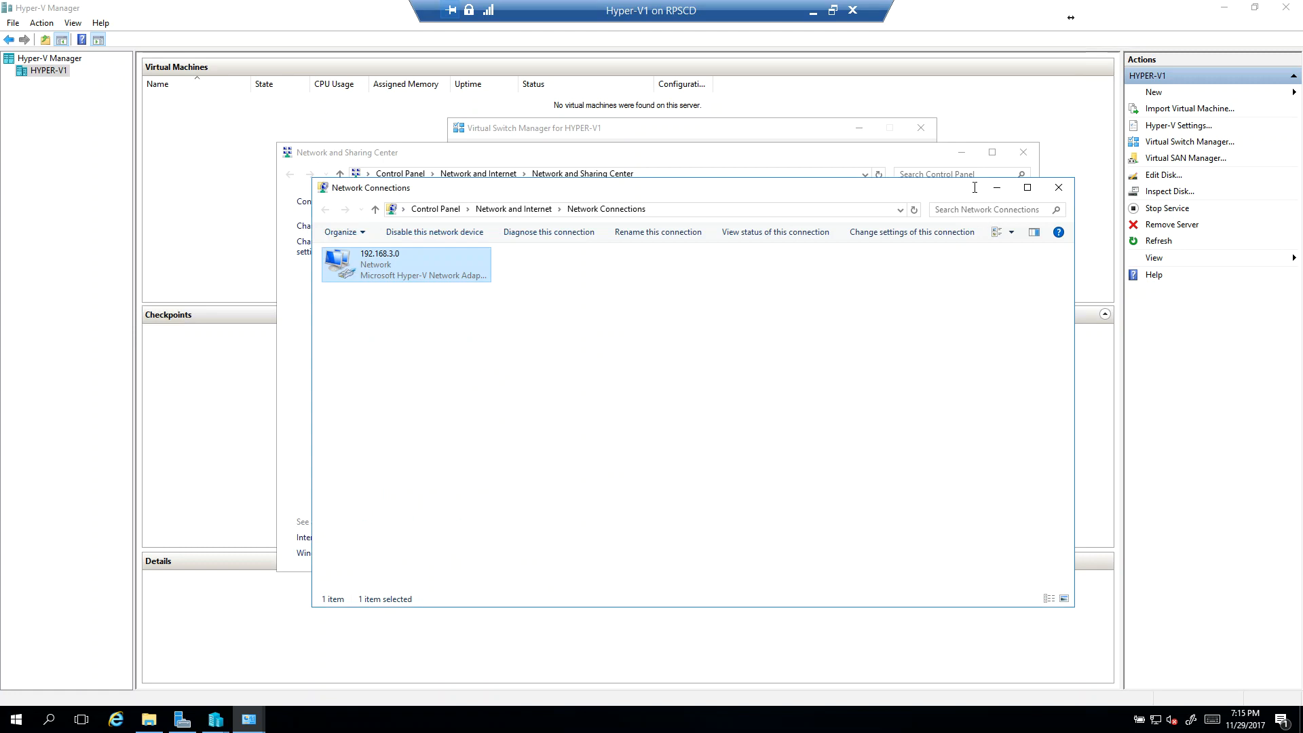
pyautogui.click(995, 189)
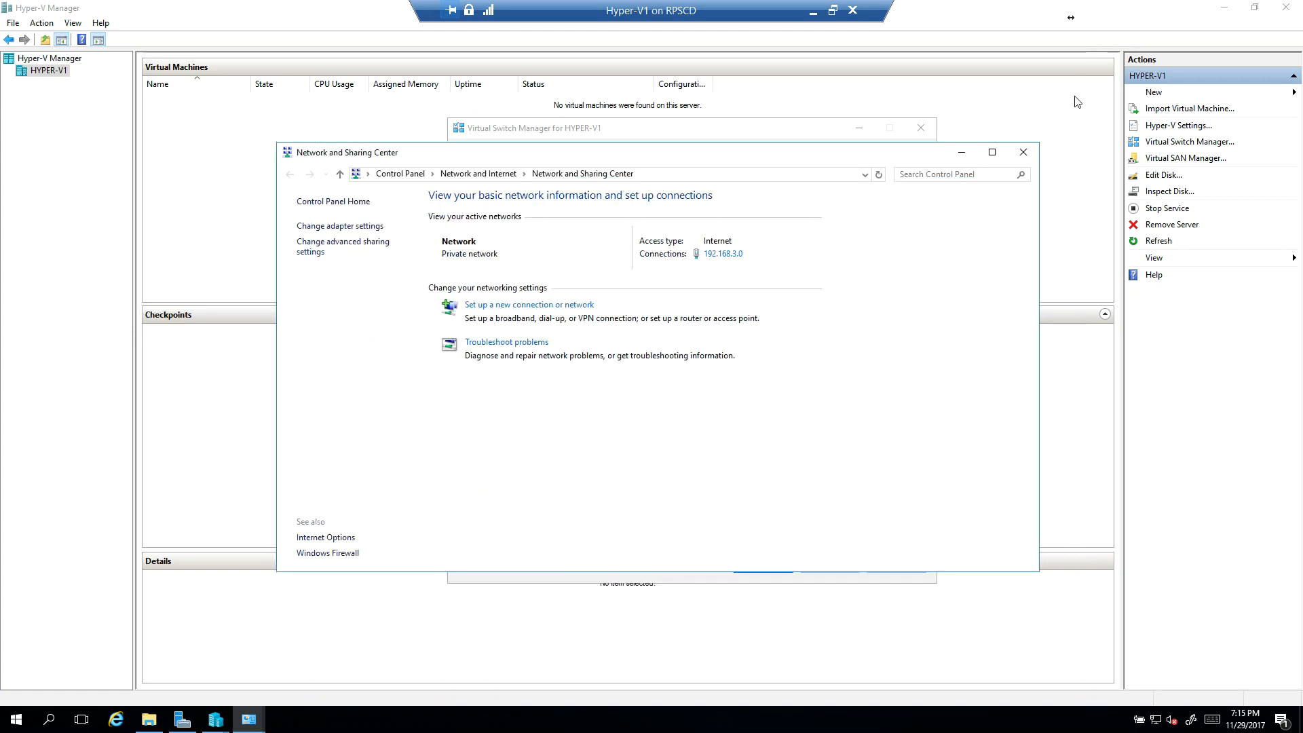
pyautogui.click(961, 152)
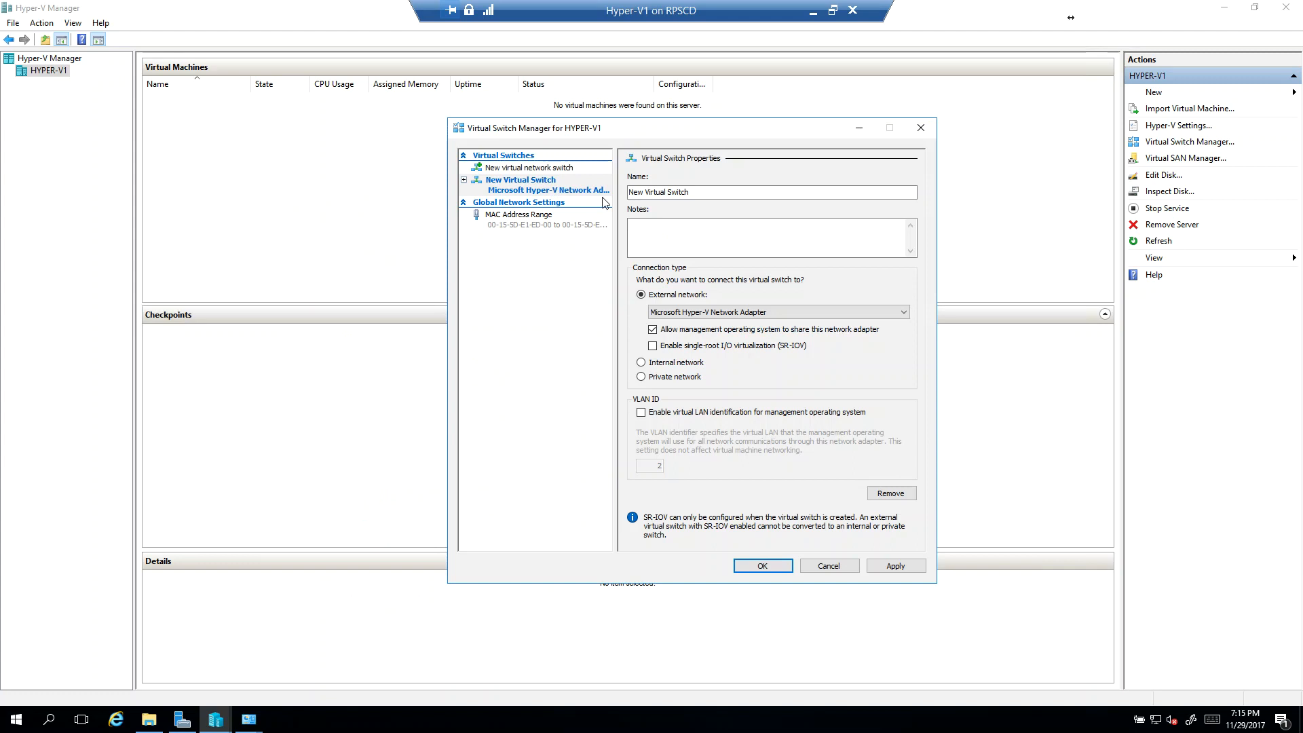
# Step: Name the new external virtual switch 192.168.3.0, apply it despite the network disruption, and close the Virtual Switch Manager
pyautogui.click(721, 192)
pyautogui.press('BackSpace')
pyautogui.press('BackSpace')
pyautogui.press('BackSpace')
pyautogui.press('BackSpace')
pyautogui.press('BackSpace')
pyautogui.press('BackSpace')
pyautogui.press('BackSpace')
pyautogui.press('BackSpace')
pyautogui.press('BackSpace')
pyautogui.press('BackSpace')
pyautogui.press('BackSpace')
pyautogui.press('BackSpace')
pyautogui.press('BackSpace')
pyautogui.press('BackSpace')
pyautogui.press('BackSpace')
pyautogui.press('BackSpace')
pyautogui.press('BackSpace')
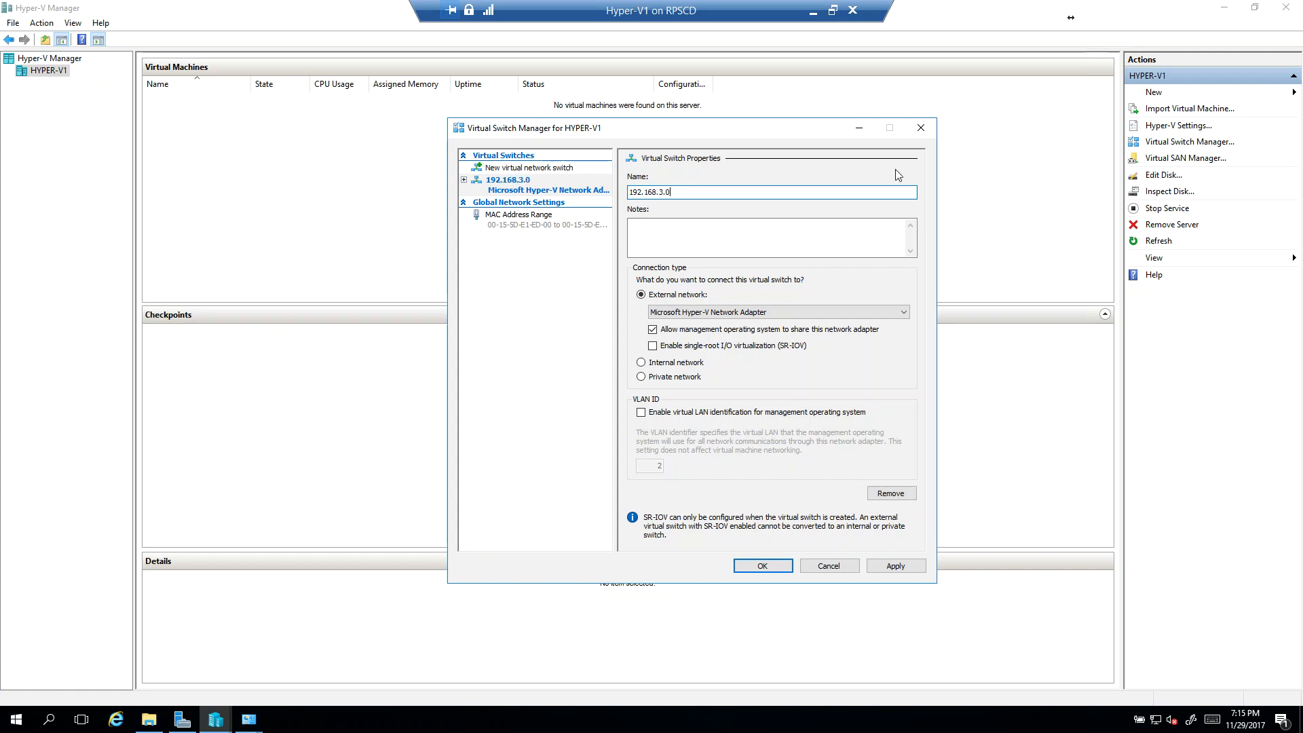
pyautogui.click(882, 567)
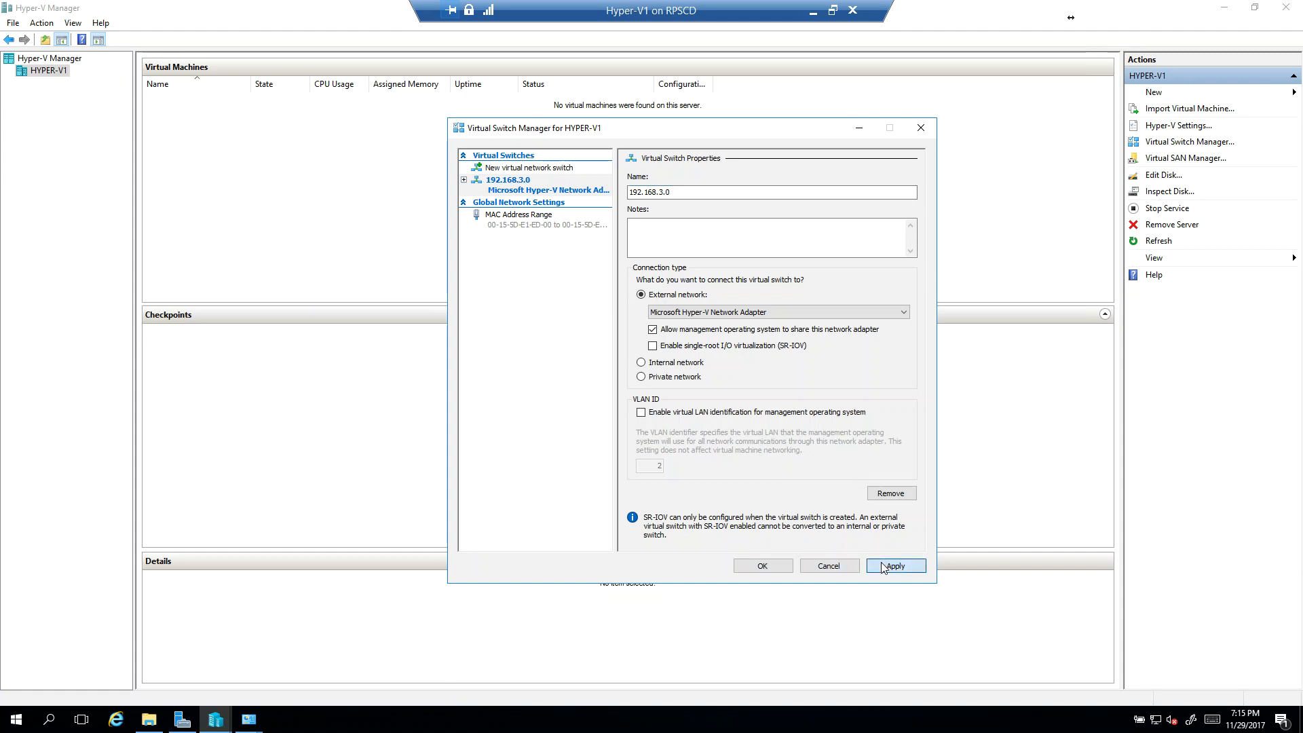
pyautogui.click(739, 399)
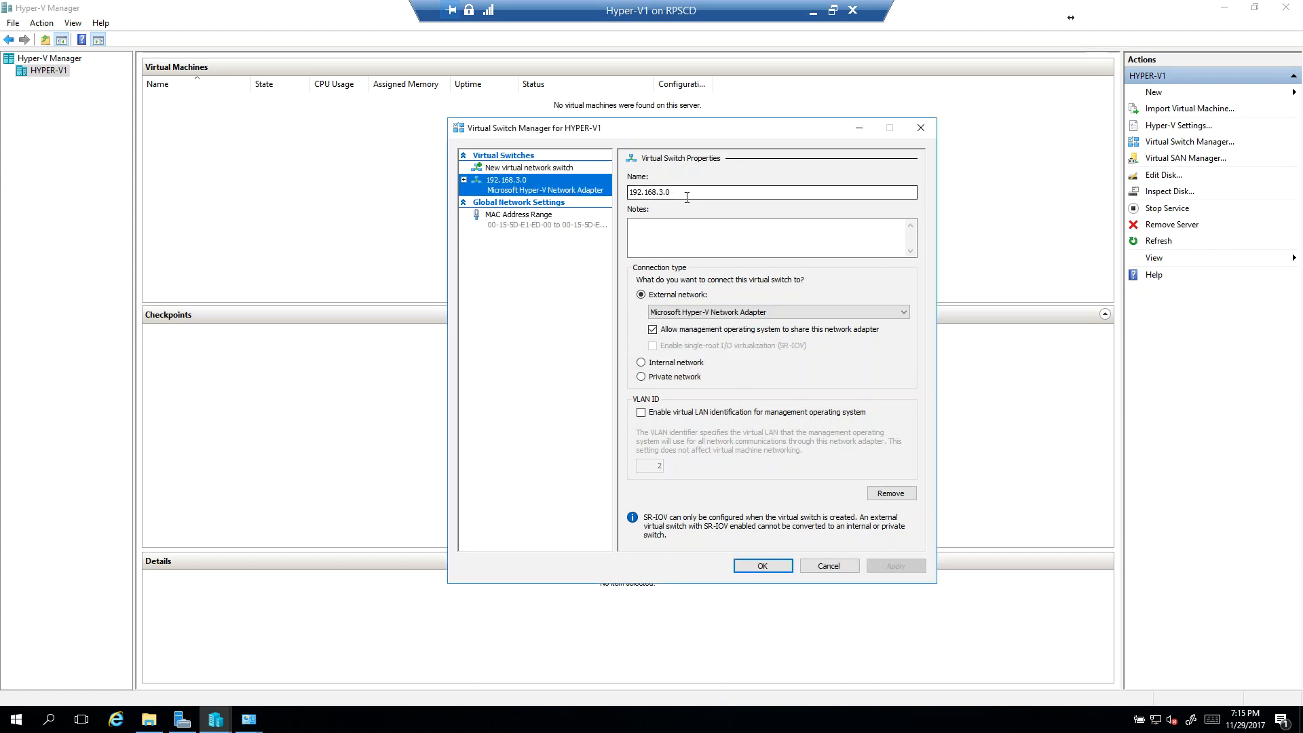
pyautogui.click(763, 564)
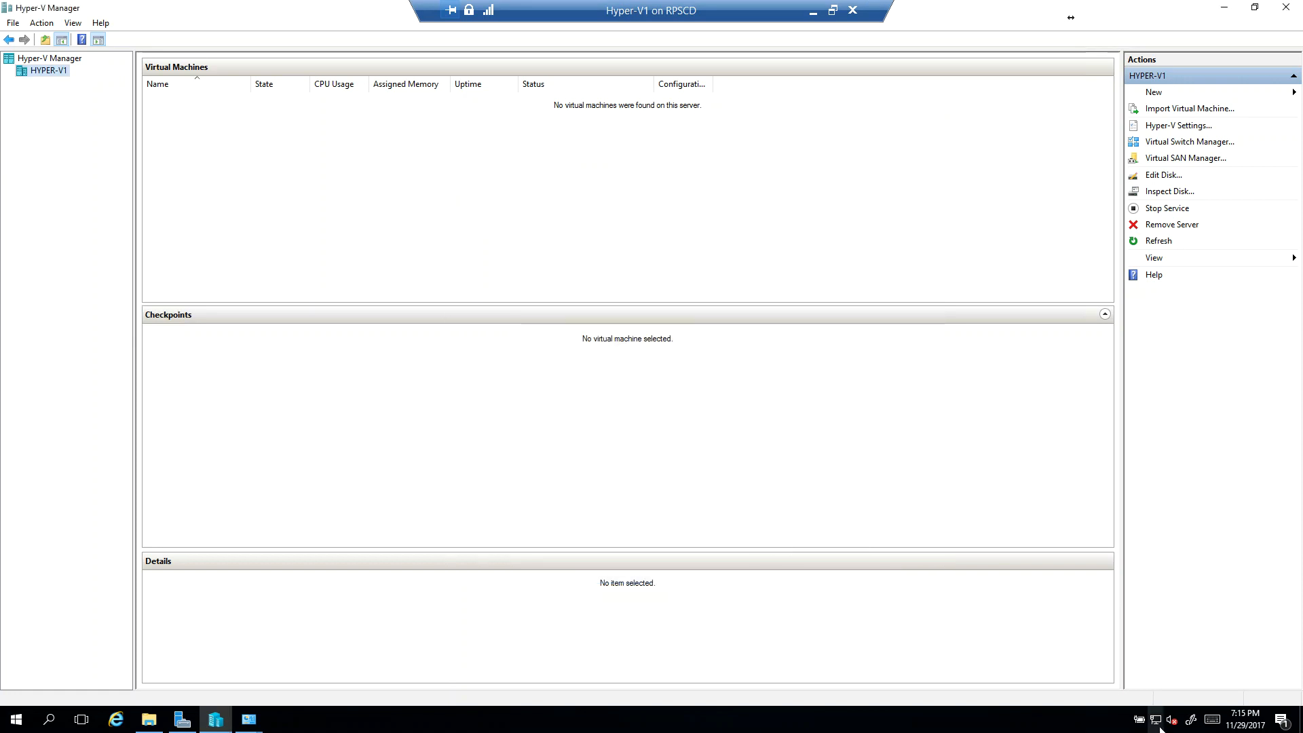
# Step: Examine which items are enabled on the physical 192.168.3.0 connection, including the Hyper-V Extensible Virtual Switch entry
pyautogui.click(250, 721)
pyautogui.click(320, 691)
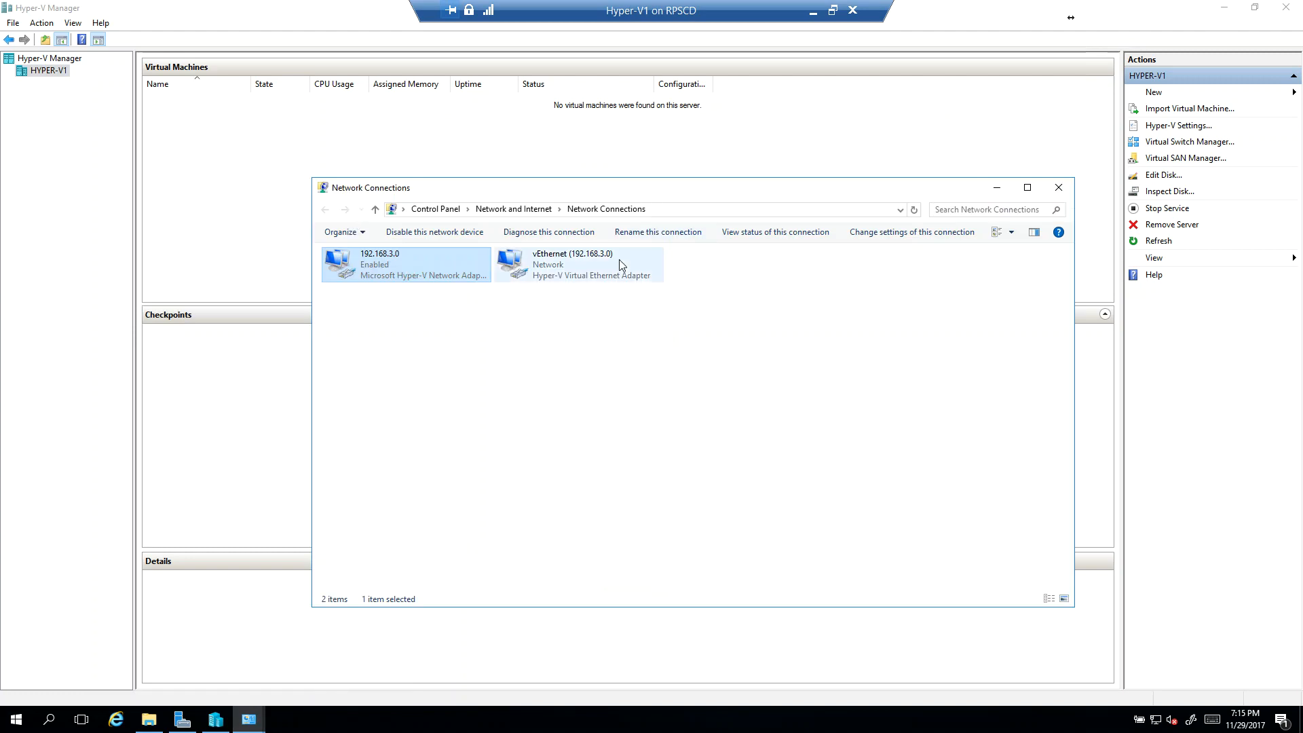
pyautogui.click(619, 260)
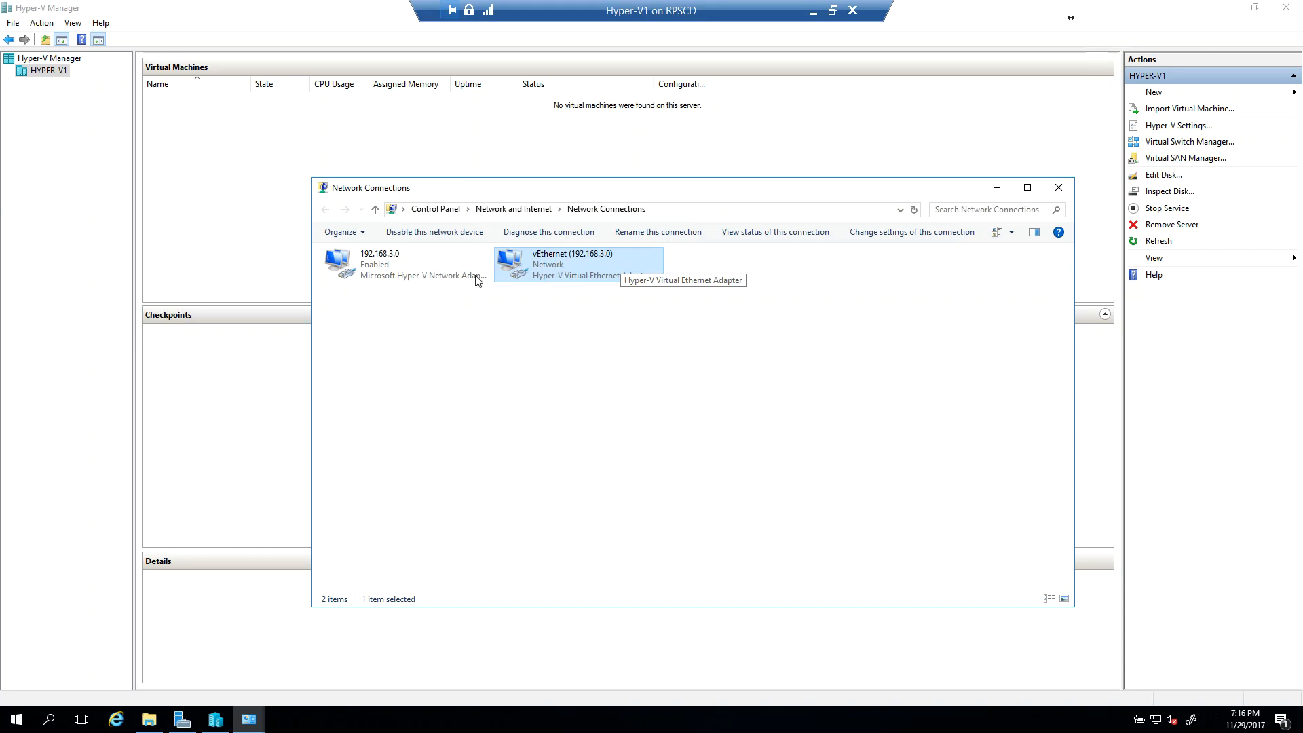
pyautogui.rightClick(416, 265)
pyautogui.click(467, 394)
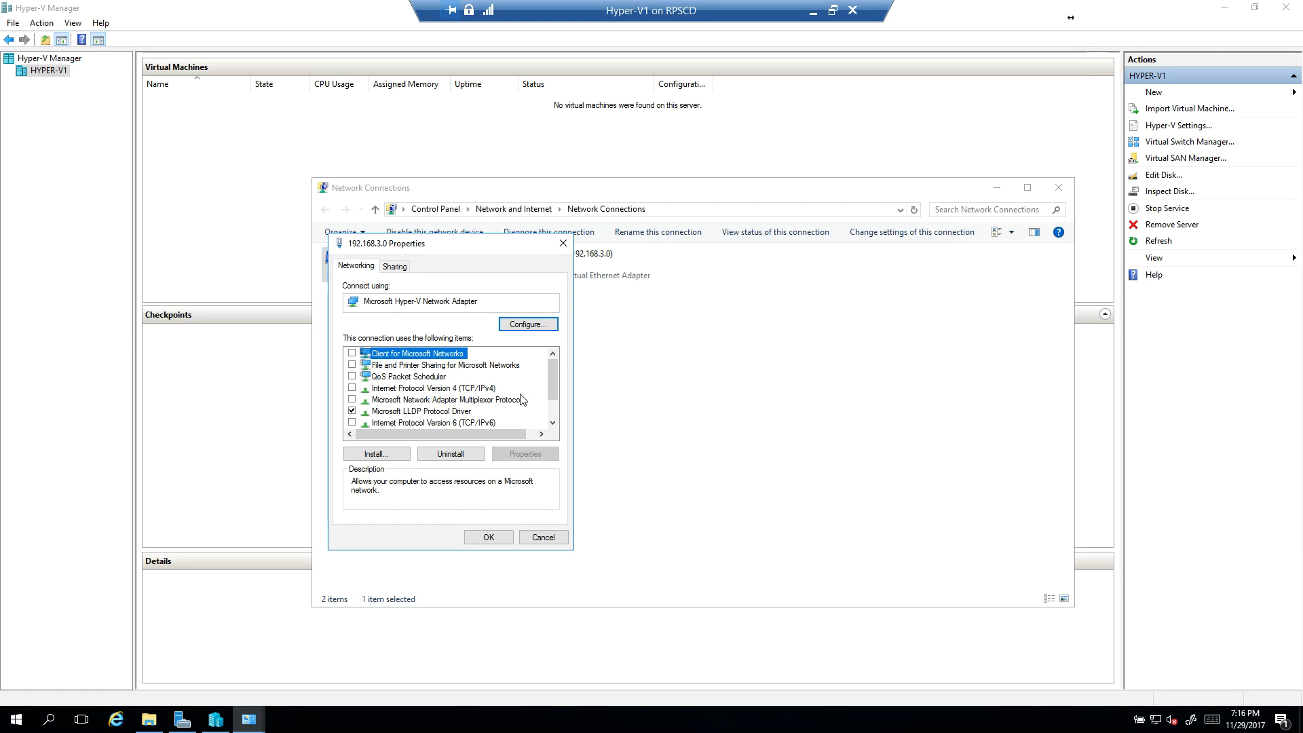
pyautogui.scroll(-1, 552, 393)
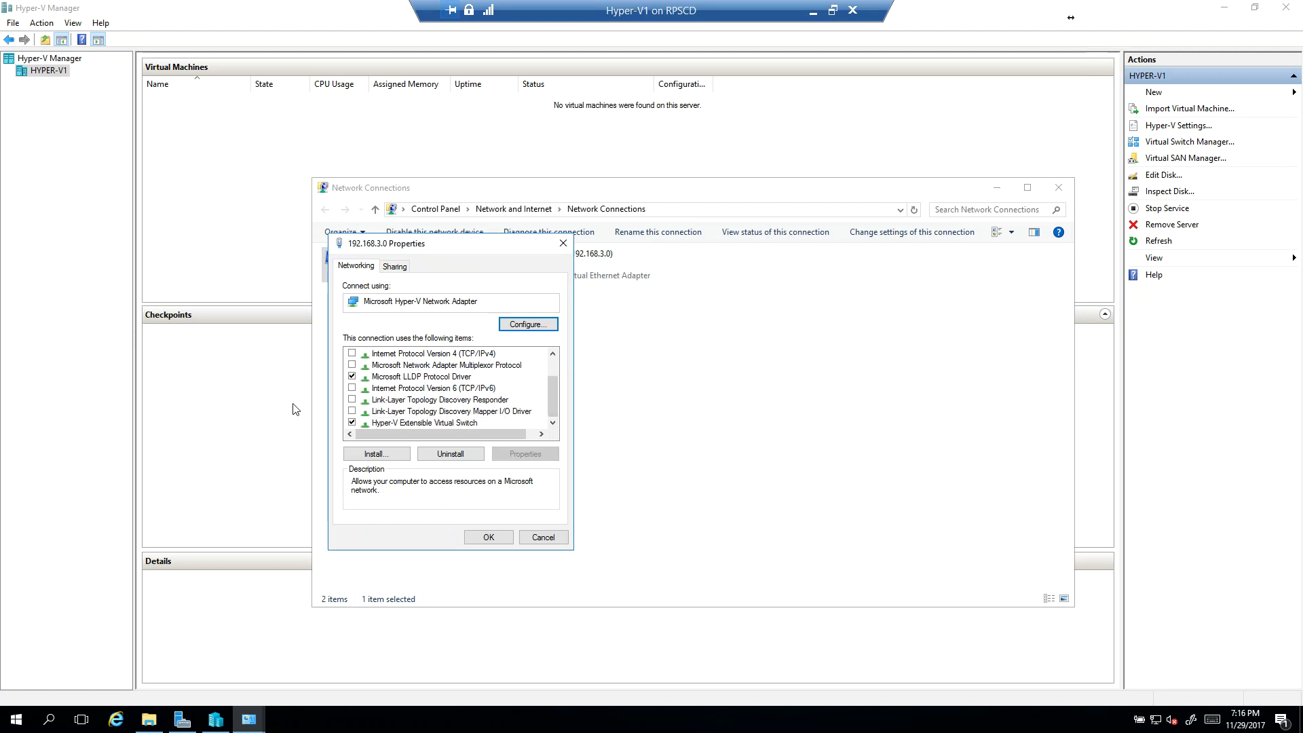
pyautogui.click(397, 425)
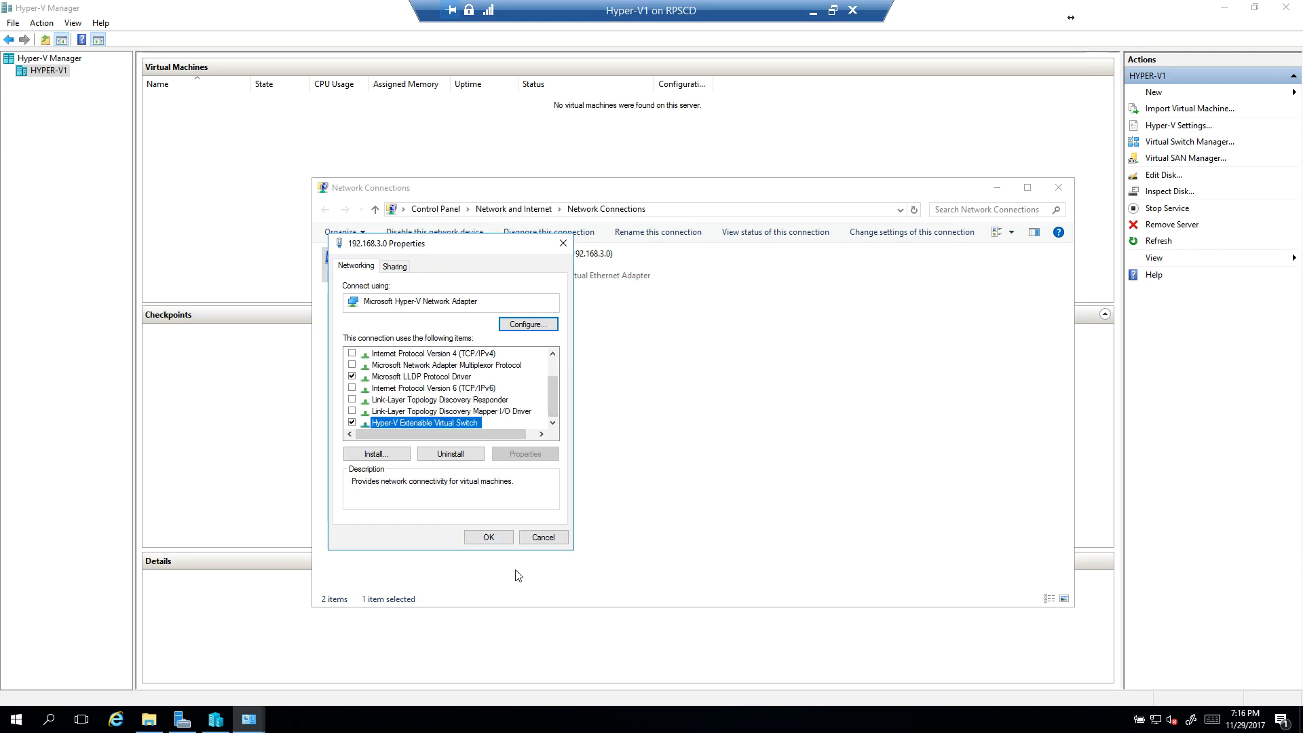
pyautogui.click(489, 537)
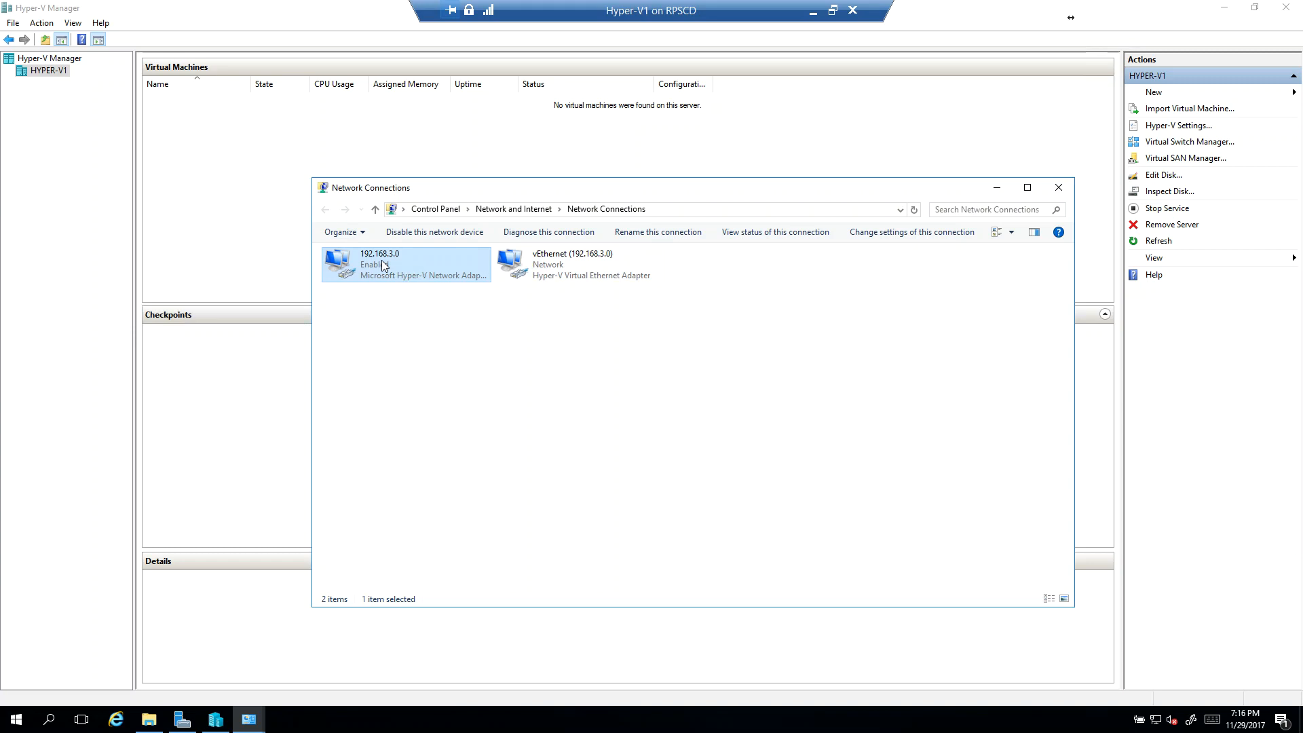
# Step: Examine the IPv4 settings of the vEthernet (192.168.3.0) adapter, and close Network Connections
pyautogui.click(543, 269)
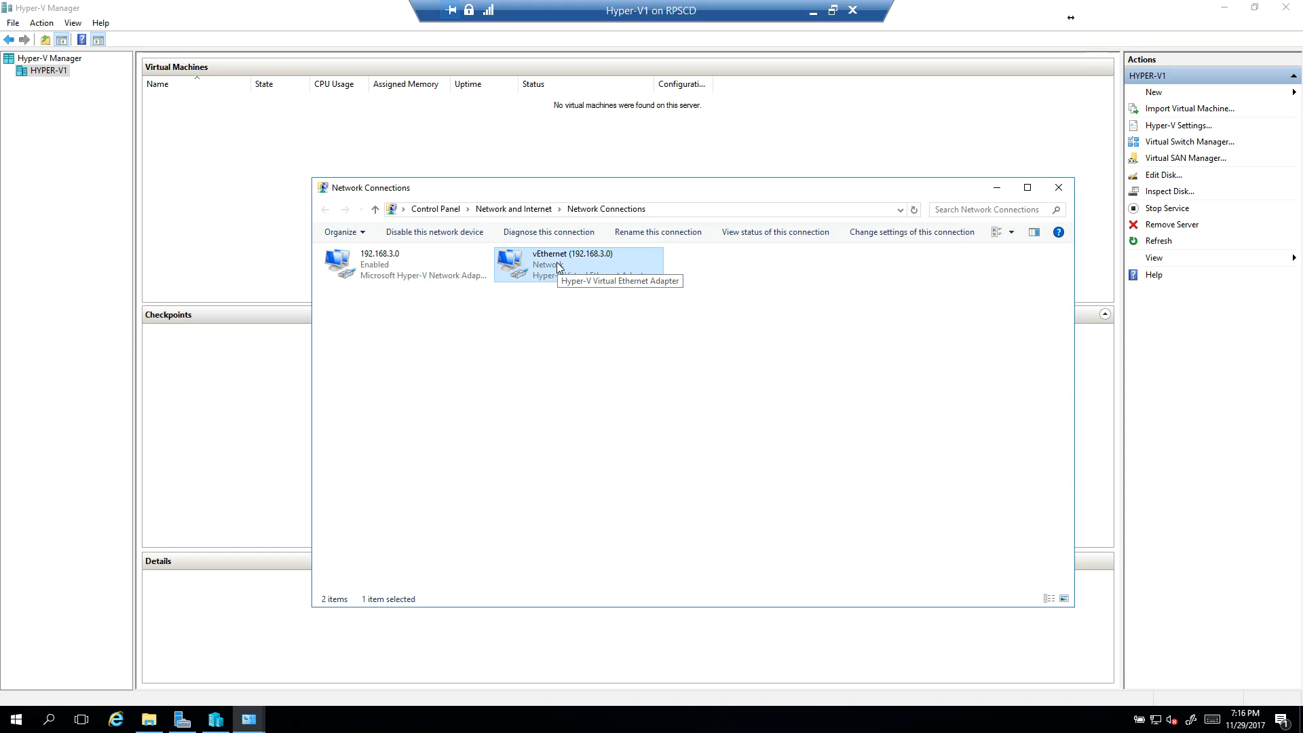
pyautogui.rightClick(556, 262)
pyautogui.click(617, 389)
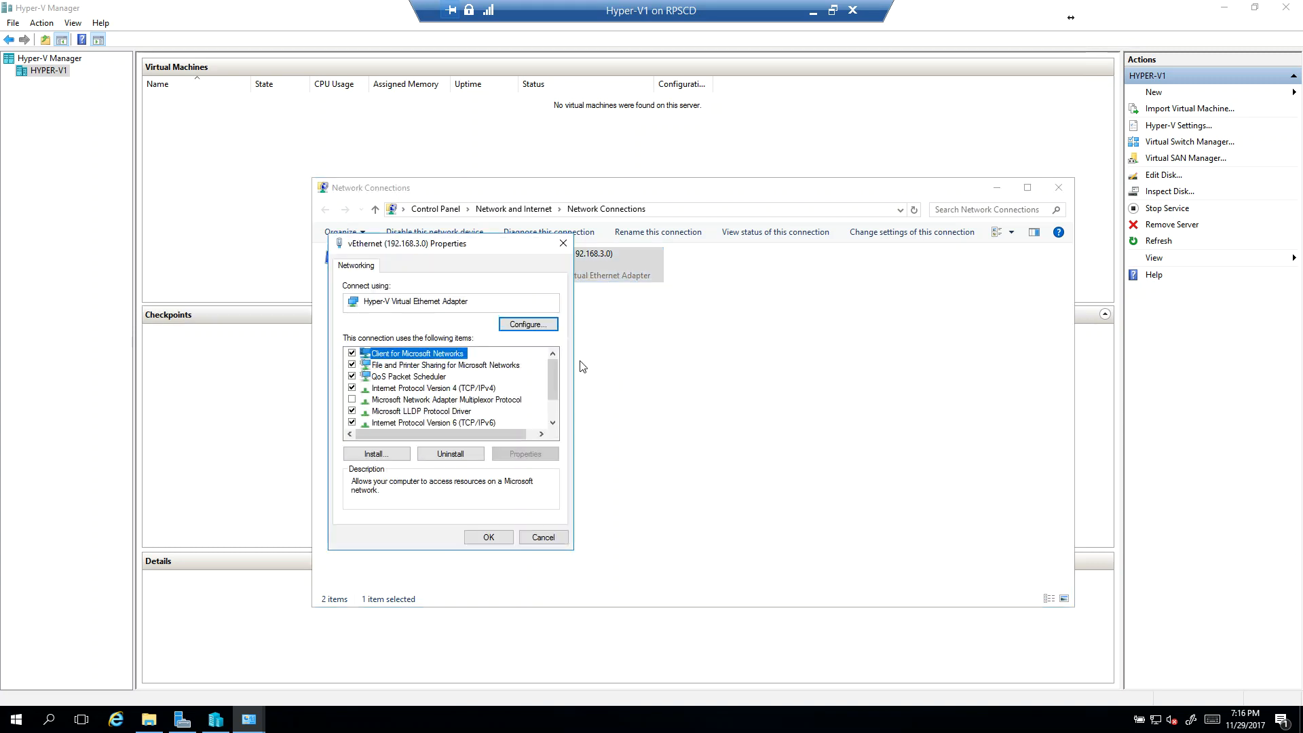
pyautogui.moveTo(518, 242); pyautogui.dragTo(731, 340)
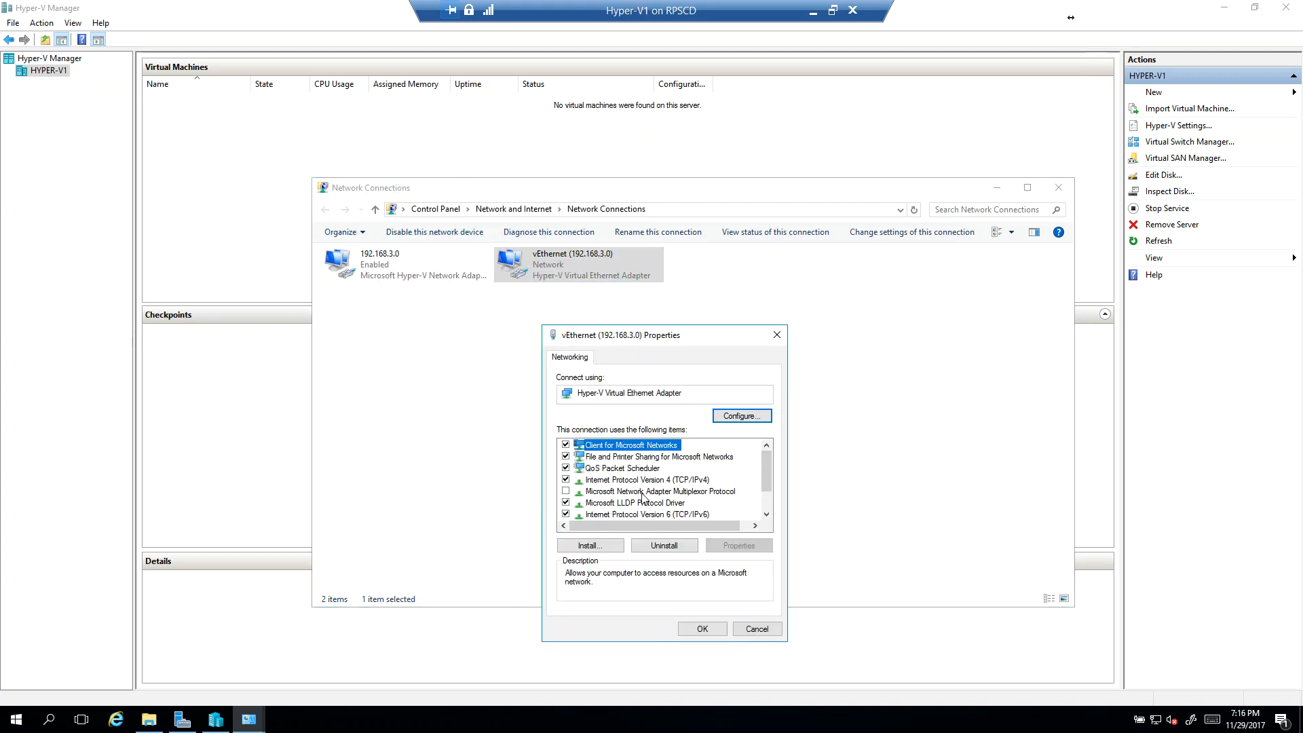
pyautogui.doubleClick(695, 479)
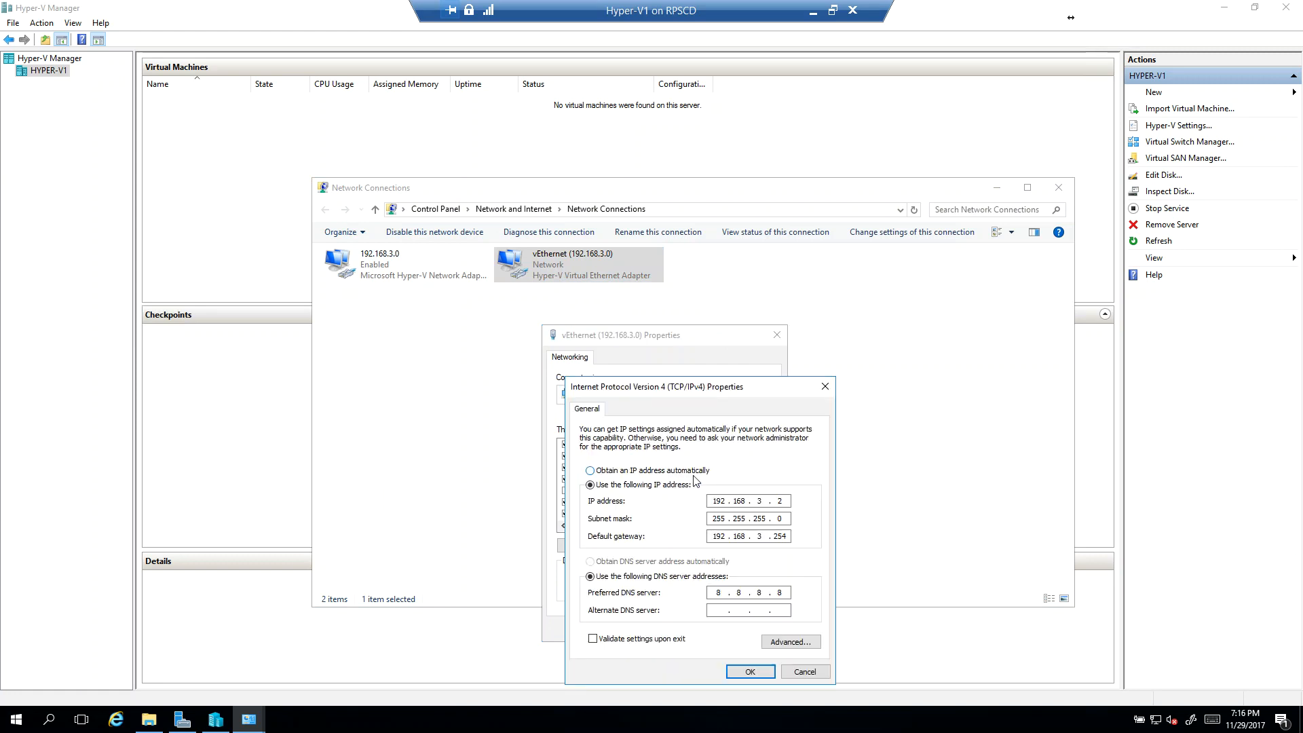
pyautogui.click(752, 671)
pyautogui.click(713, 631)
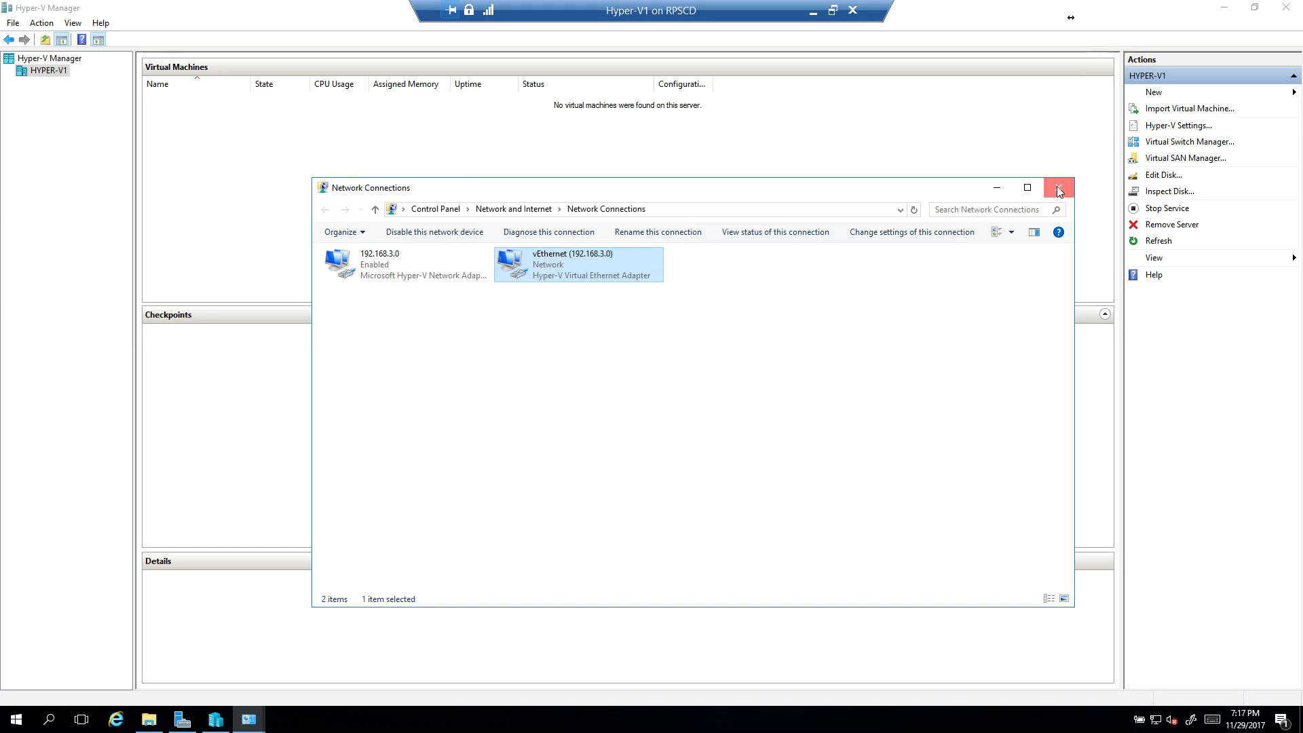
pyautogui.click(1059, 193)
pyautogui.rightClick(42, 74)
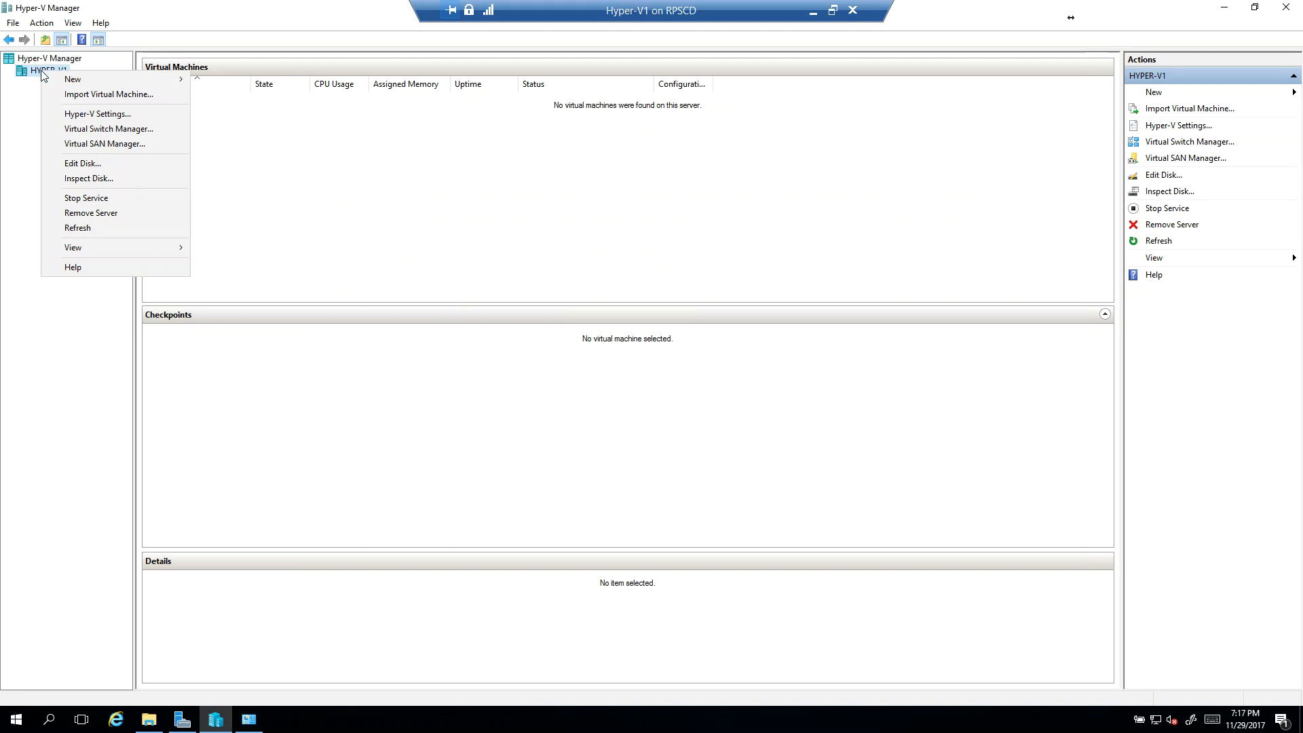
pyautogui.click(462, 220)
# Step: Reopen the adapter list and recheck the Hyper-V Extensible Virtual Switch item in the 192.168.3.0 connection's properties
pyautogui.click(260, 727)
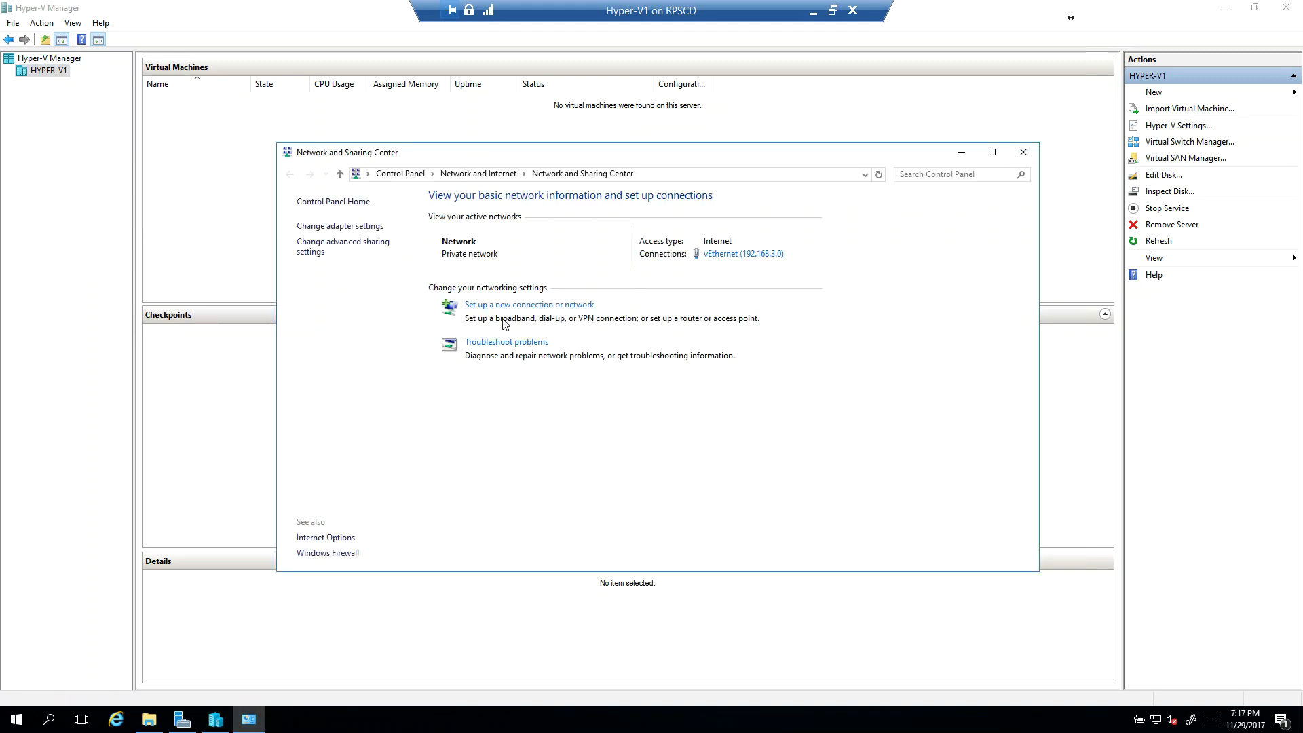
pyautogui.click(305, 231)
pyautogui.click(468, 266)
pyautogui.rightClick(377, 269)
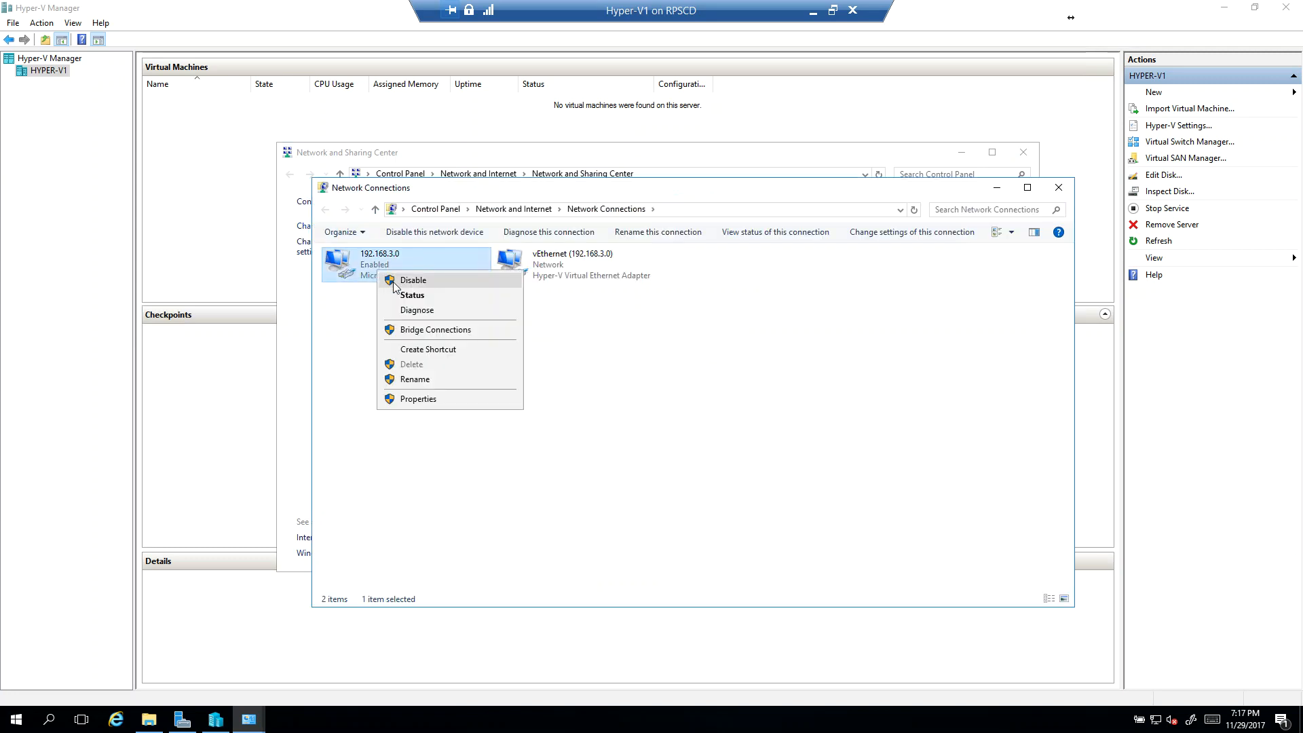
pyautogui.click(419, 399)
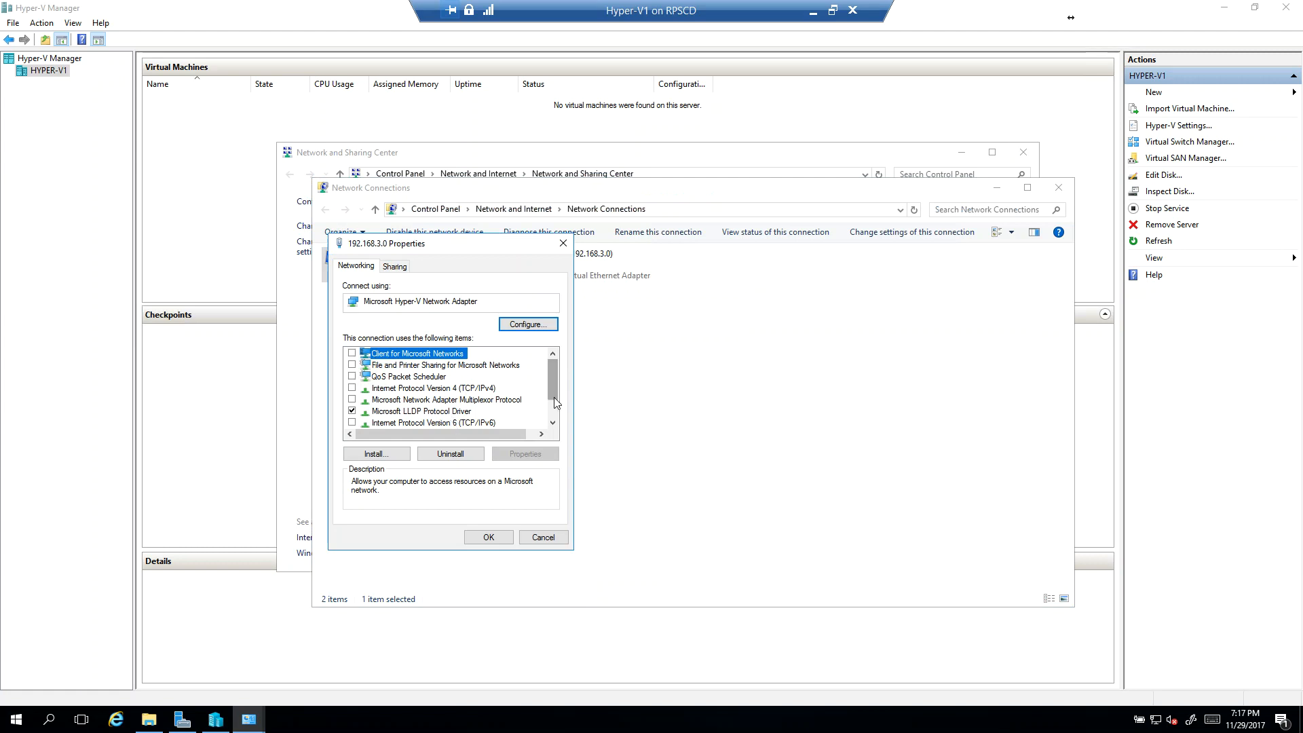
pyautogui.scroll(-1, 452, 426)
pyautogui.click(434, 422)
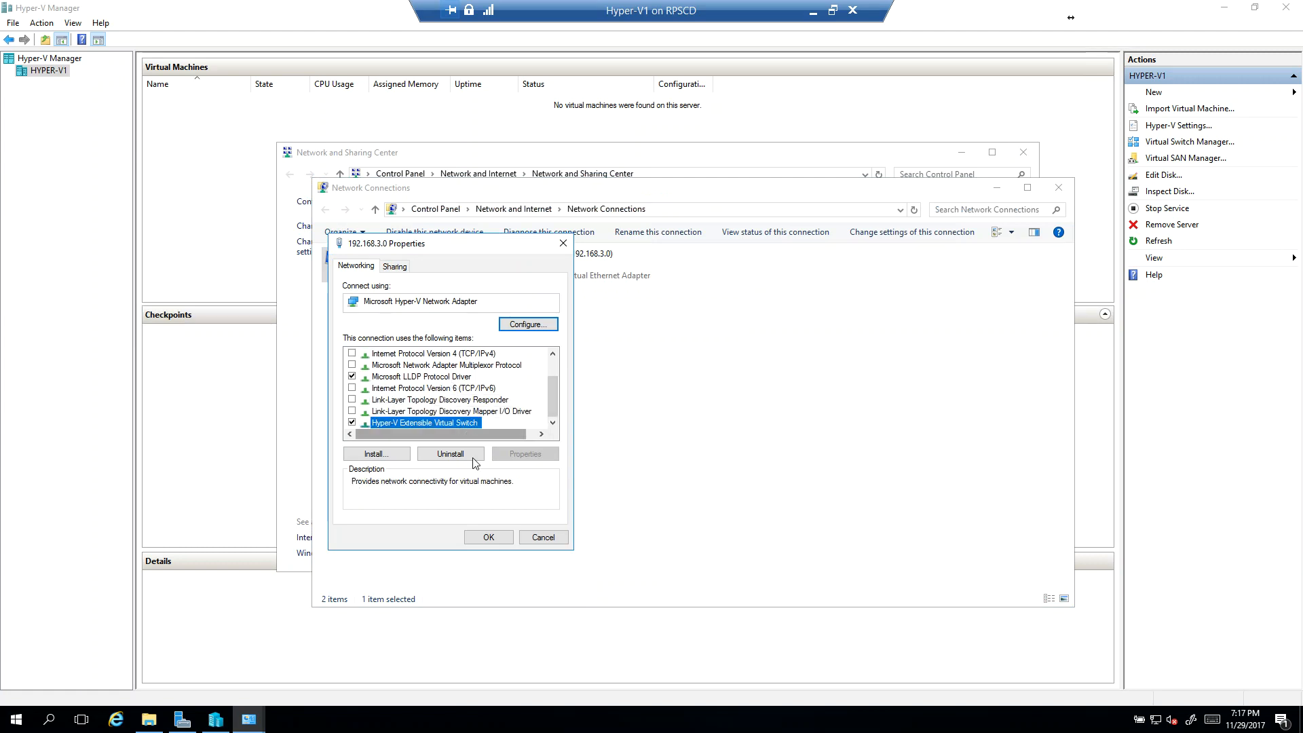
pyautogui.click(488, 536)
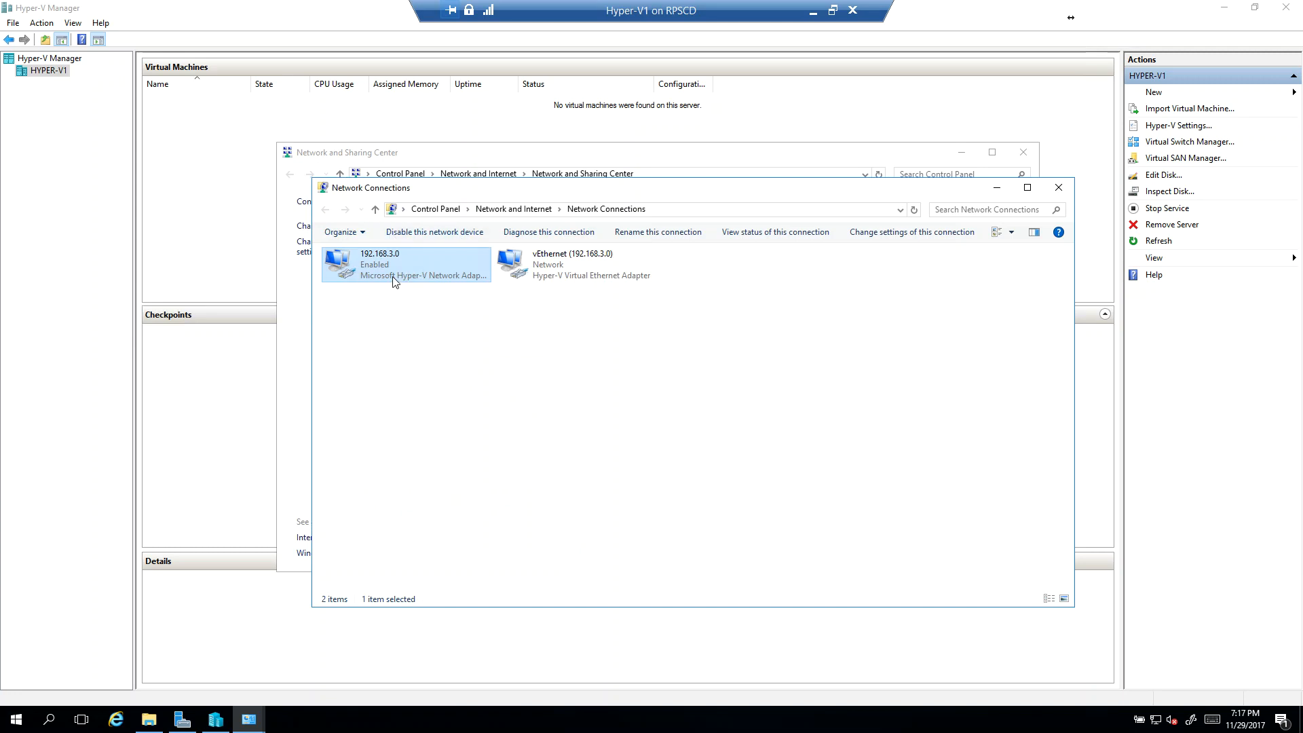
# Step: Compare the 192.168.3.0 and vEthernet (192.168.3.0) adapters, and close Network Connections and the Network and Sharing Center
pyautogui.click(591, 273)
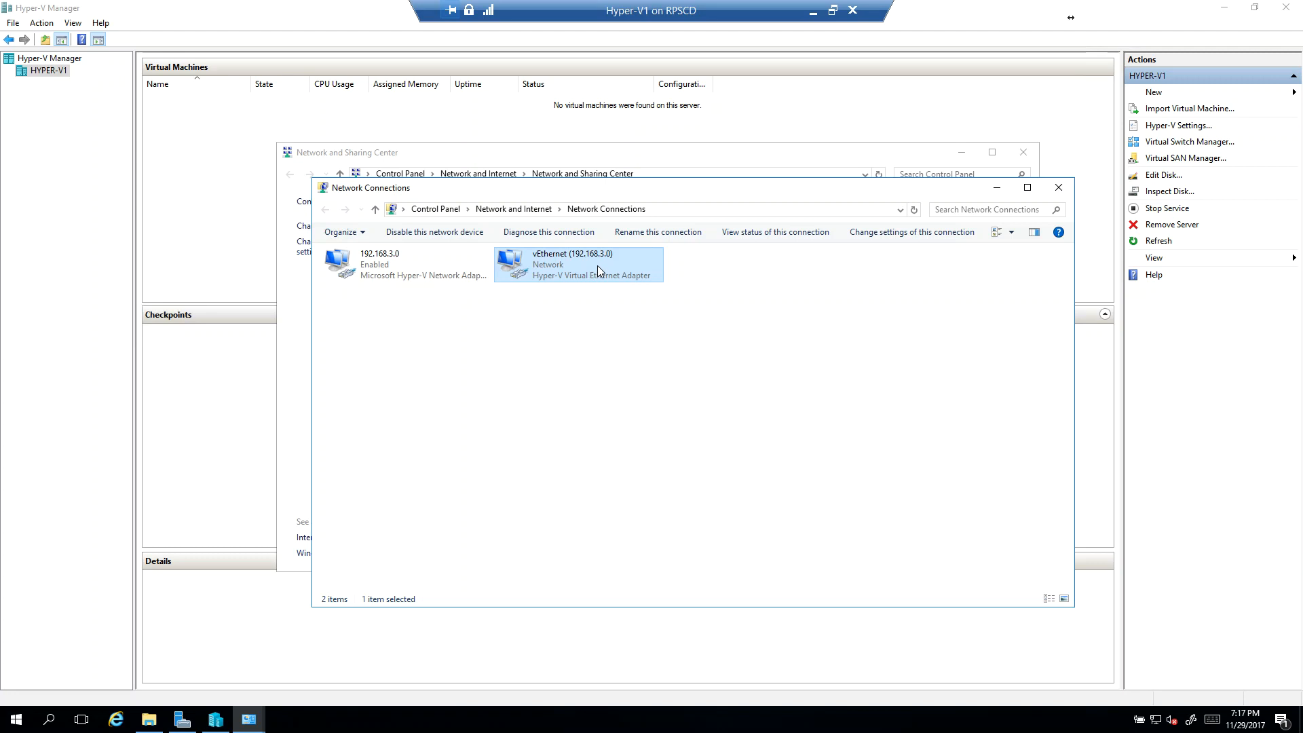
pyautogui.click(378, 266)
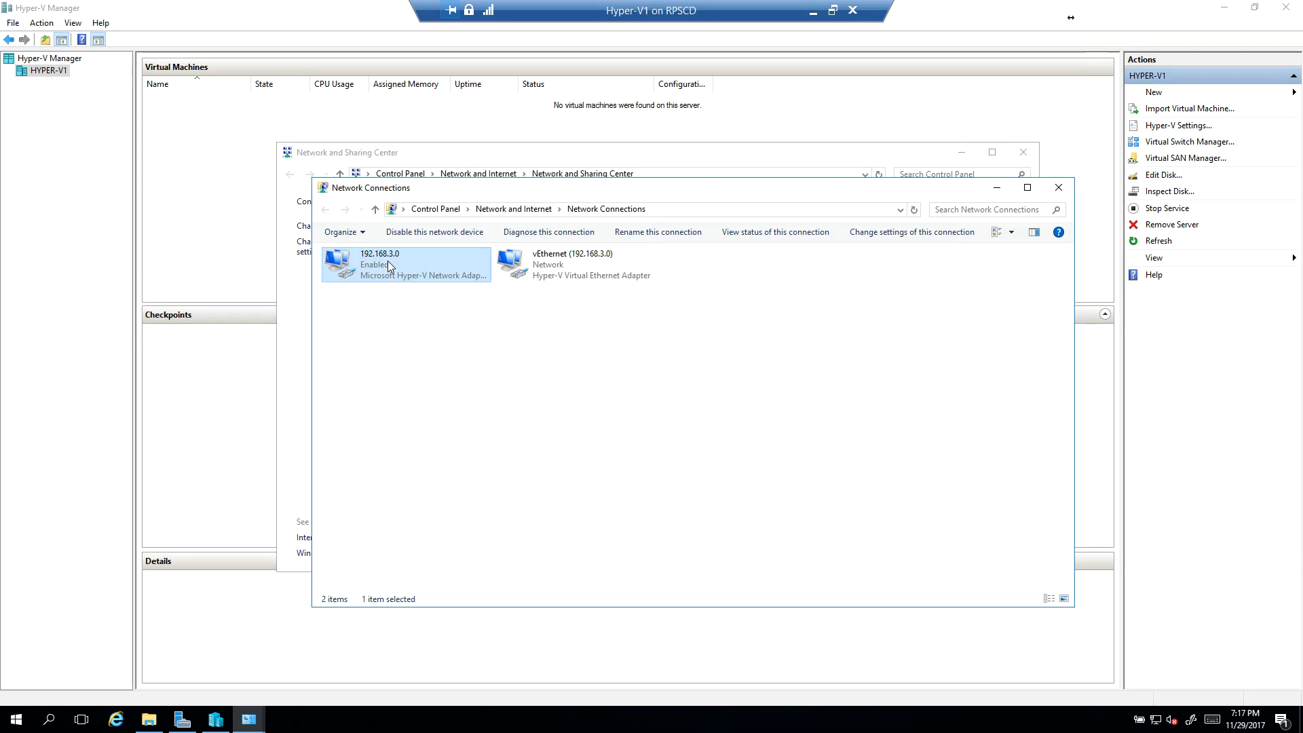
pyautogui.click(573, 271)
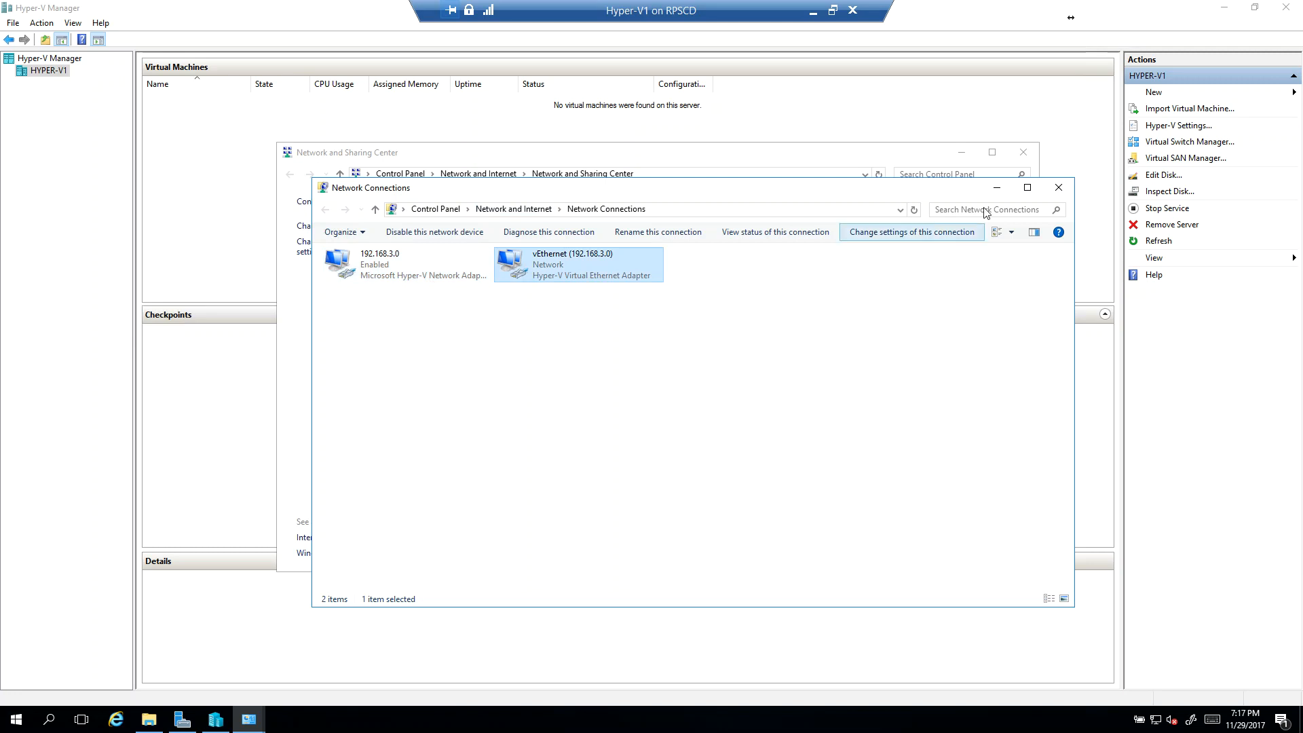
pyautogui.click(1060, 188)
pyautogui.click(1023, 156)
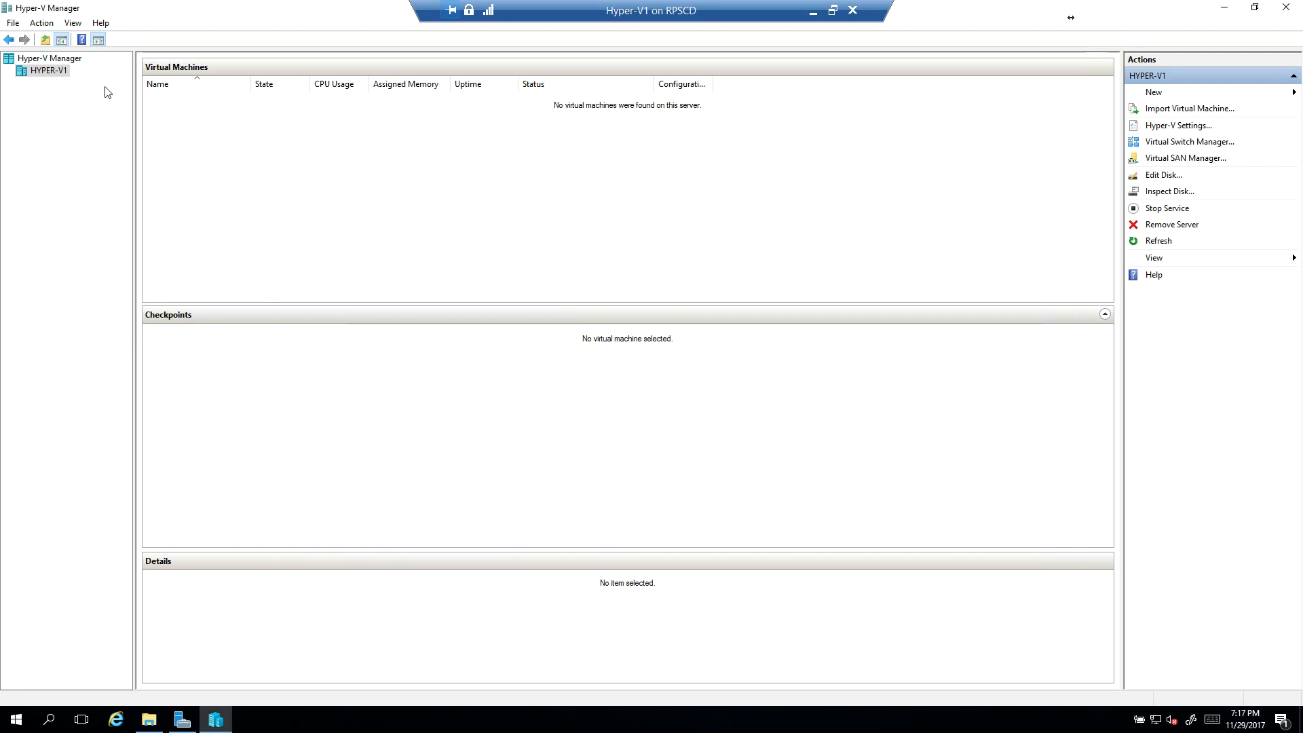
# Step: Begin creating a virtual machine on HYPER-V1, naming it Server1 and choosing Generation 2
pyautogui.rightClick(60, 75)
pyautogui.moveTo(95, 83)
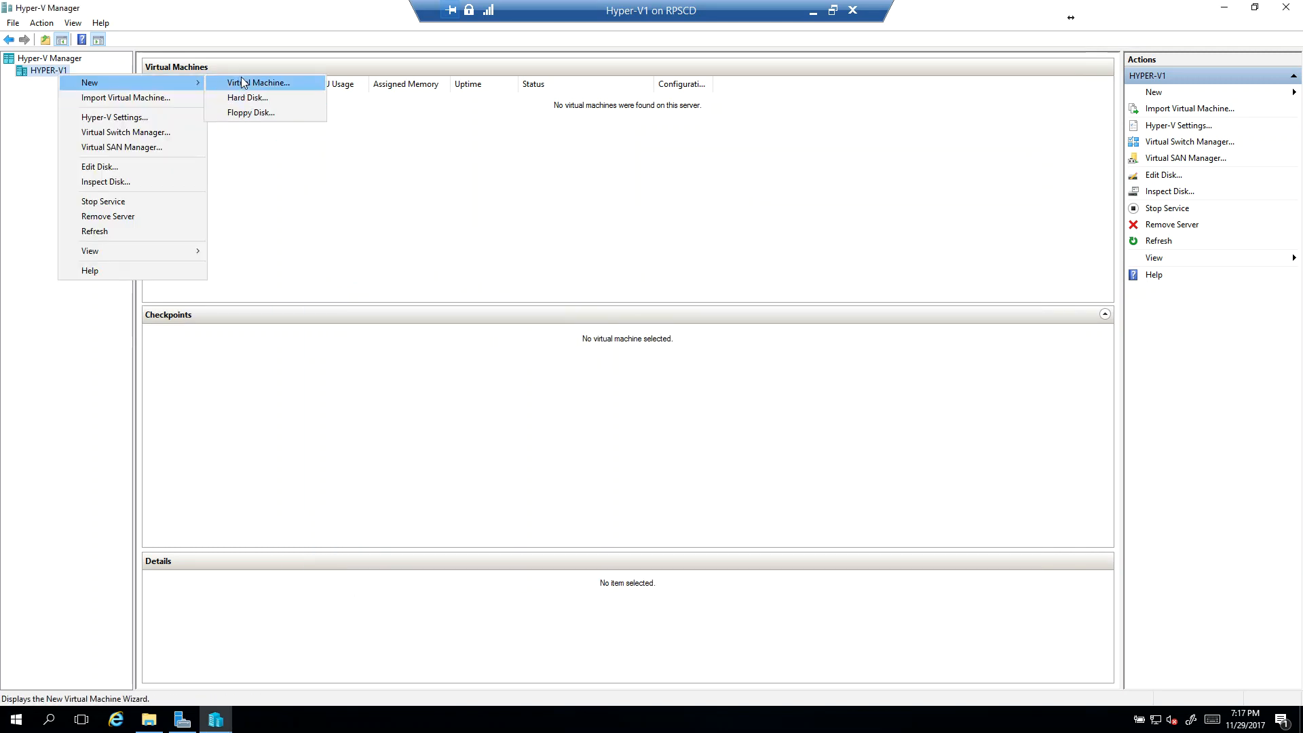
pyautogui.click(242, 82)
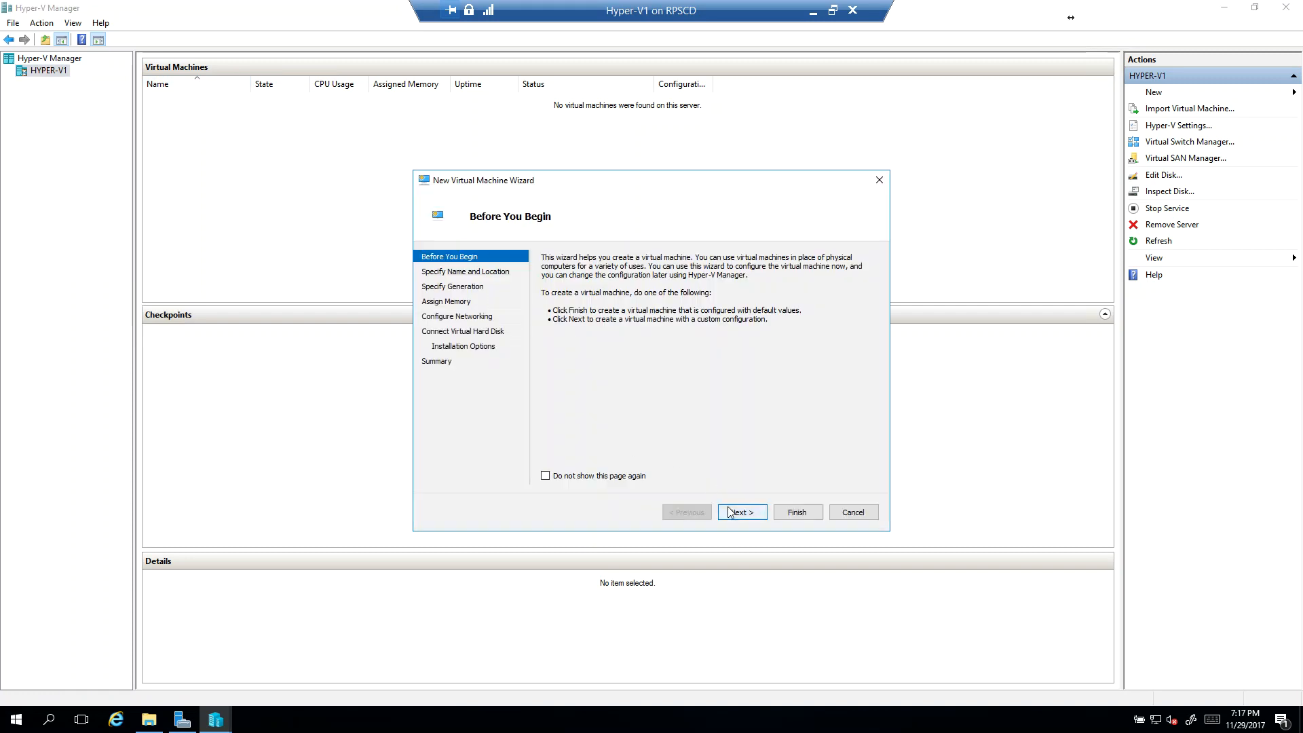
pyautogui.click(741, 512)
pyautogui.write('Serv')
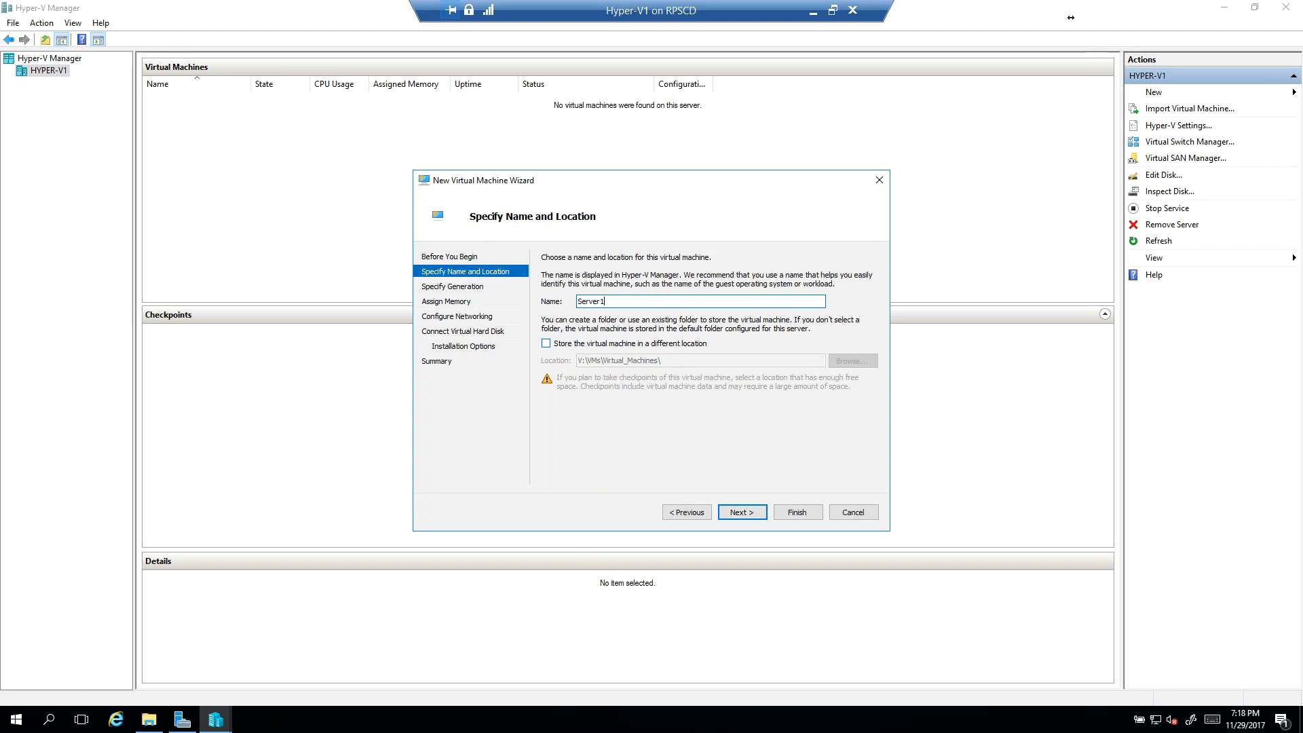
pyautogui.write('er1')
pyautogui.click(742, 512)
pyautogui.click(575, 316)
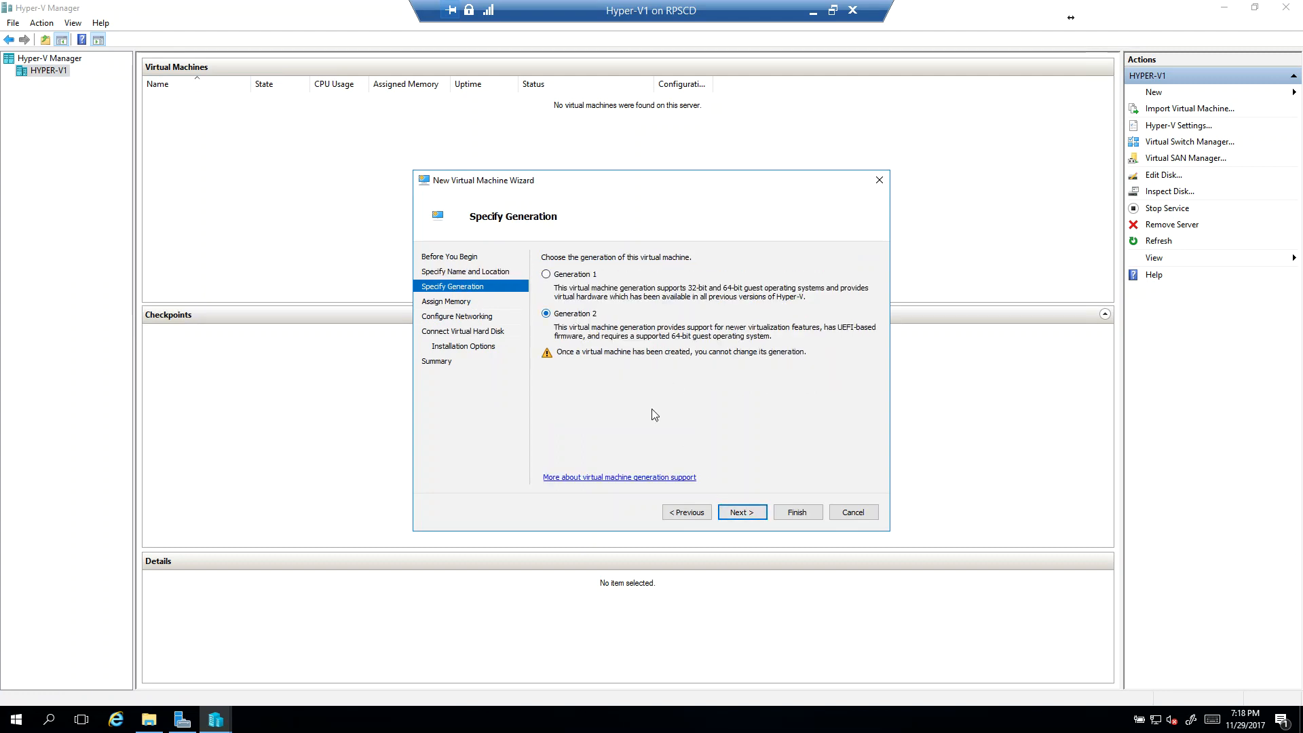
pyautogui.click(741, 511)
# Step: Give Server1 2048 MB of startup memory with Dynamic Memory enabled
pyautogui.click(555, 310)
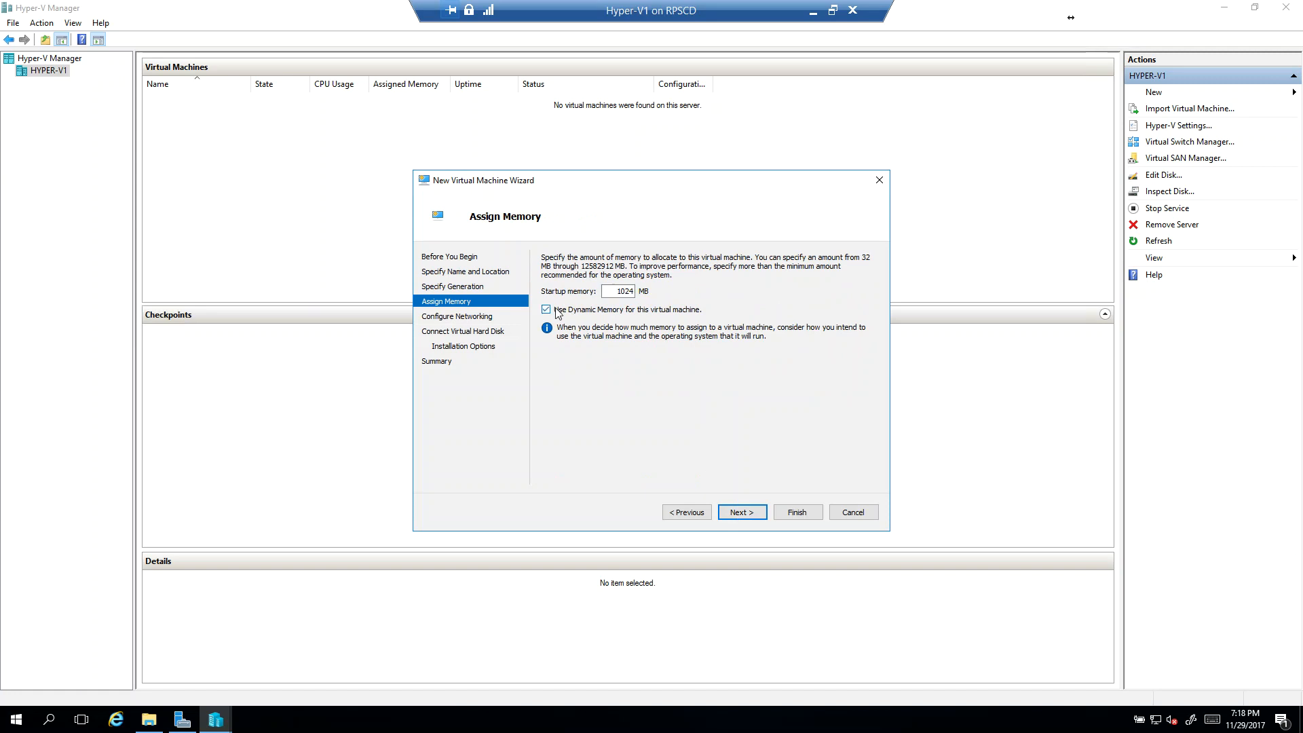
pyautogui.moveTo(602, 294); pyautogui.dragTo(699, 292)
pyautogui.click(743, 512)
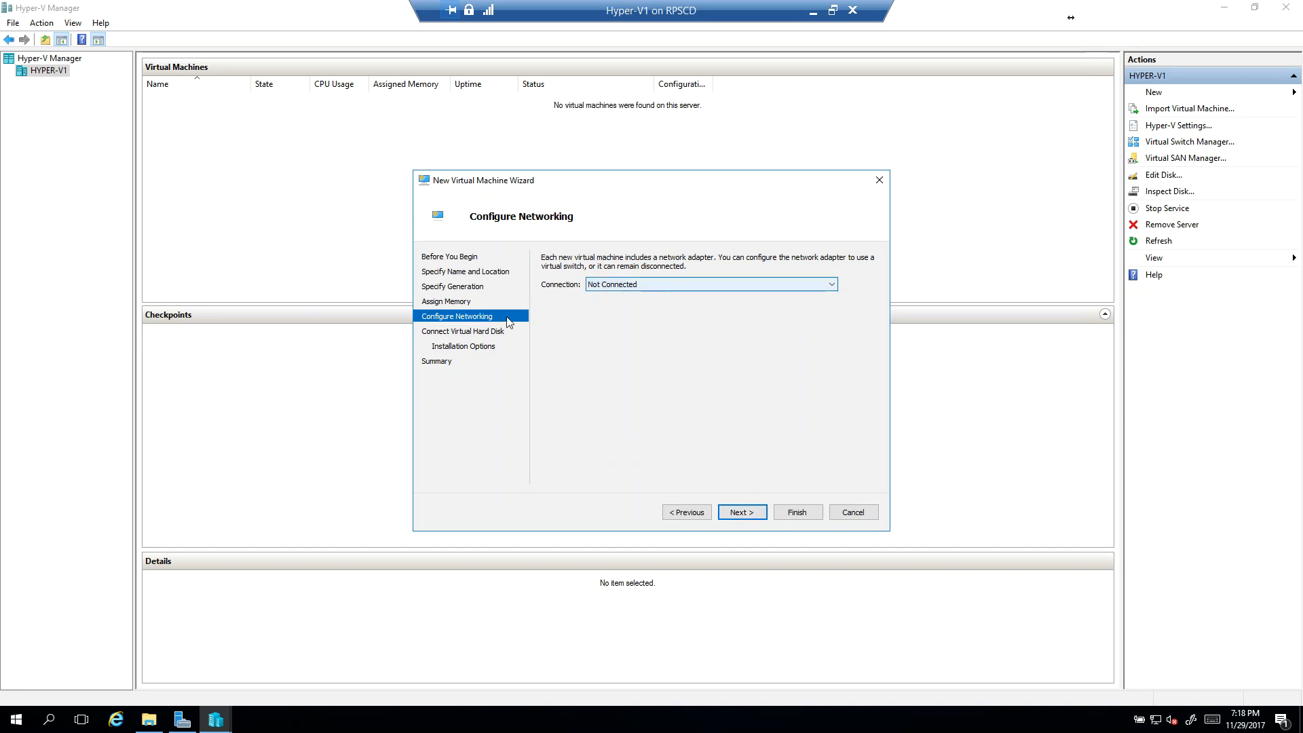
# Step: Connect Server1's network adapter to the 192.168.3.0 switch and create its virtual hard disk Server1.vhdx in V:\VMs\VHD\
pyautogui.click(767, 289)
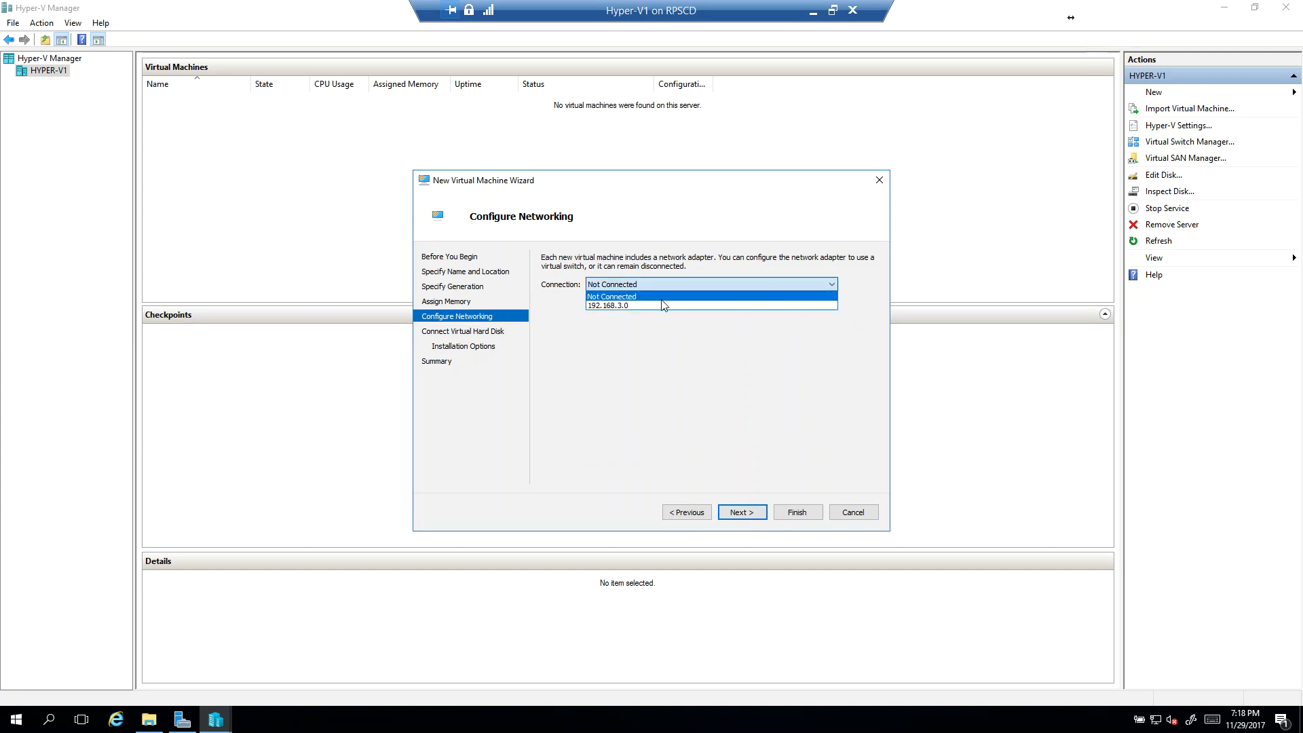
pyautogui.click(660, 307)
pyautogui.click(745, 508)
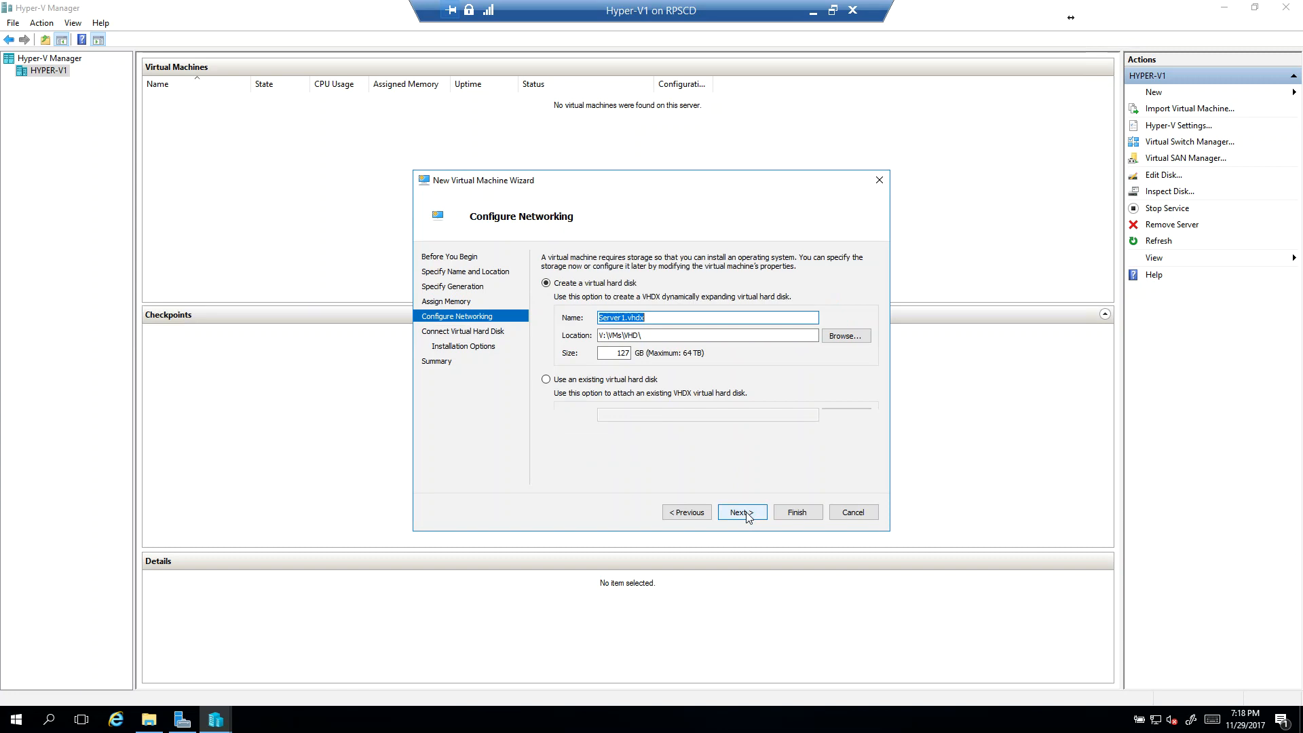
pyautogui.moveTo(616, 354); pyautogui.dragTo(671, 358)
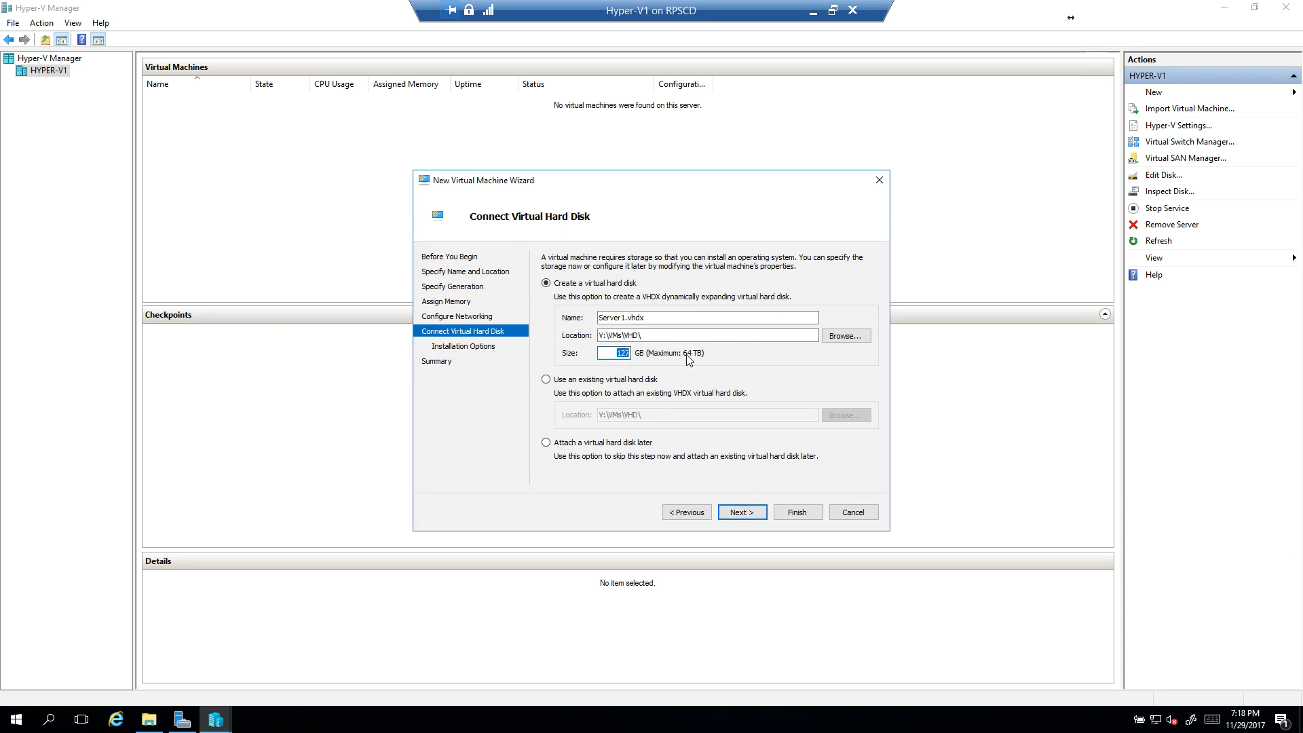
pyautogui.click(742, 511)
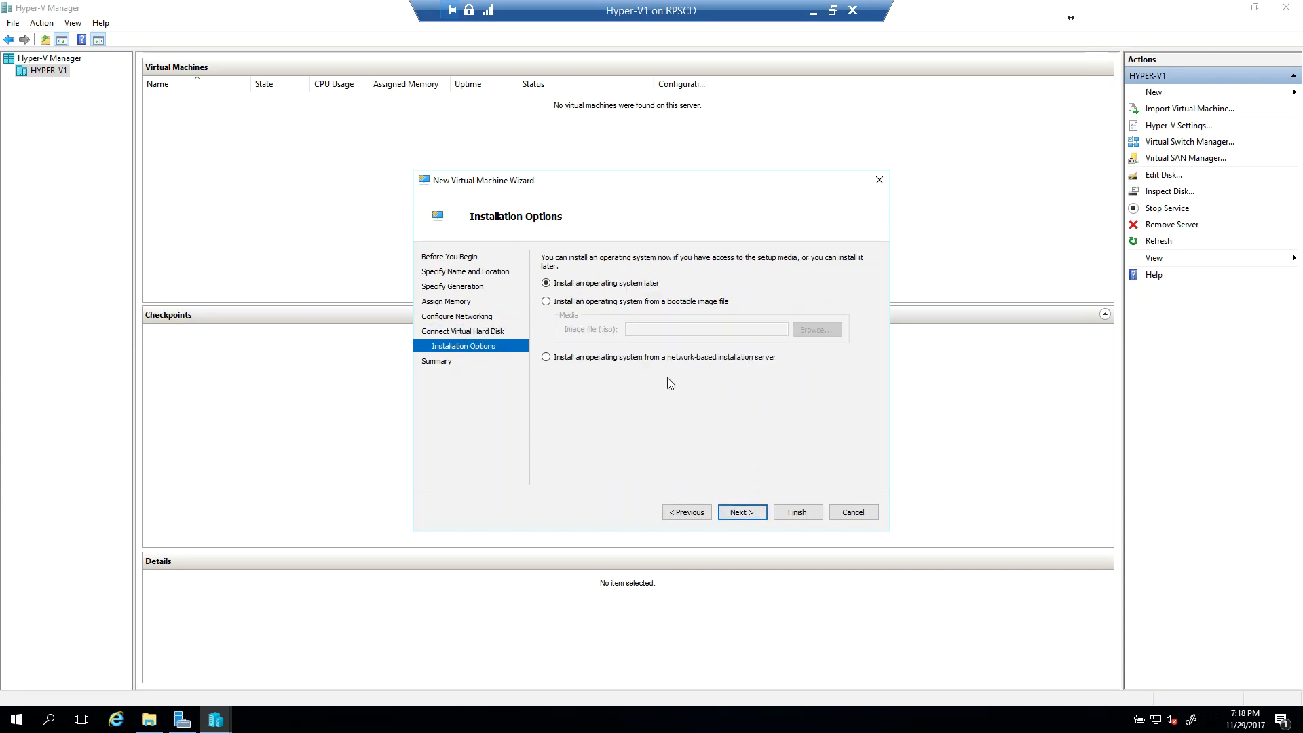
# Step: Choose installation from the bootable Server2016Trial image in V:\Software, and finish creating the virtual machine
pyautogui.click(601, 304)
pyautogui.click(831, 327)
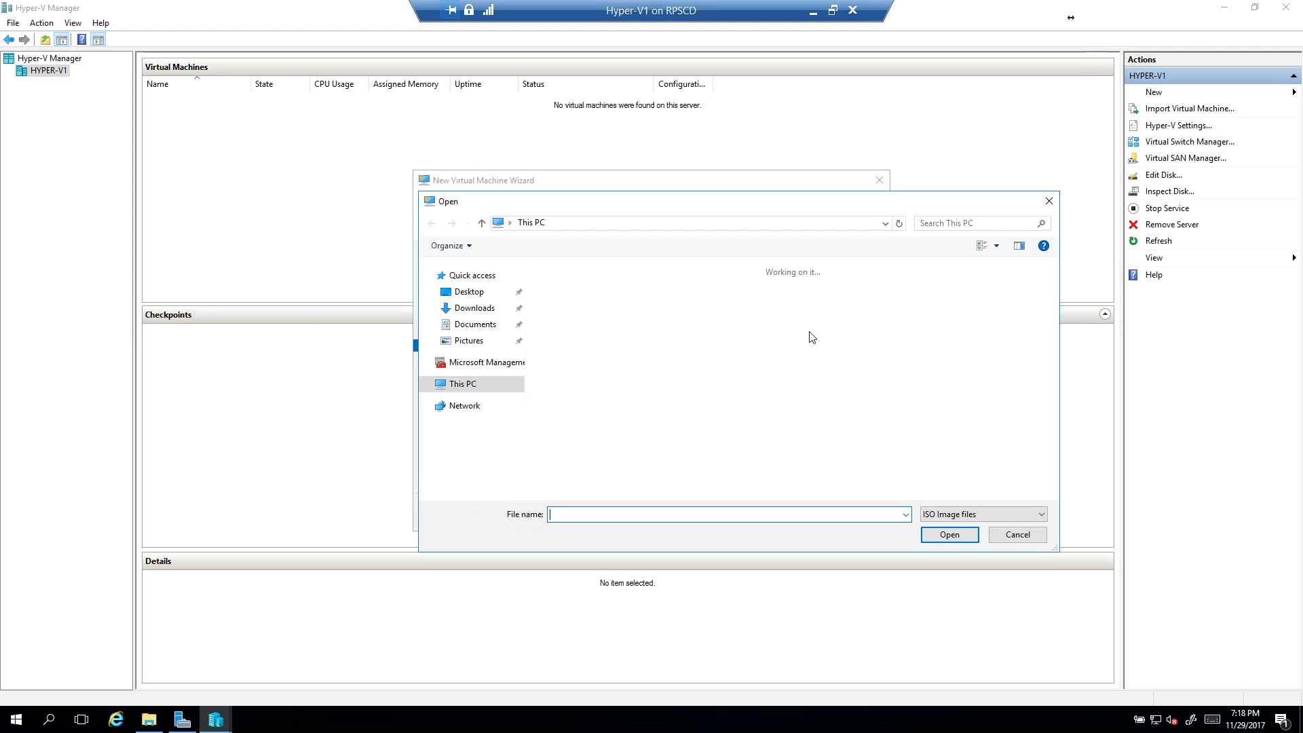
pyautogui.doubleClick(902, 390)
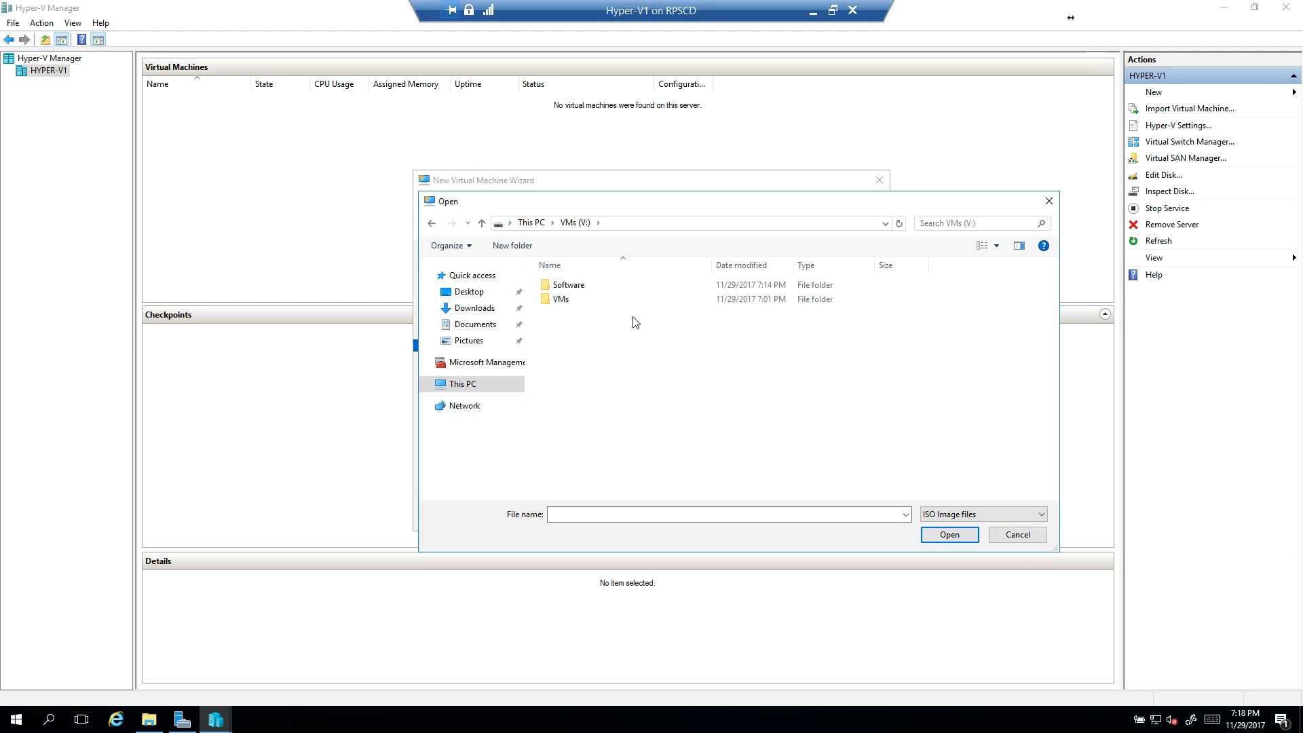
pyautogui.doubleClick(577, 286)
pyautogui.click(579, 286)
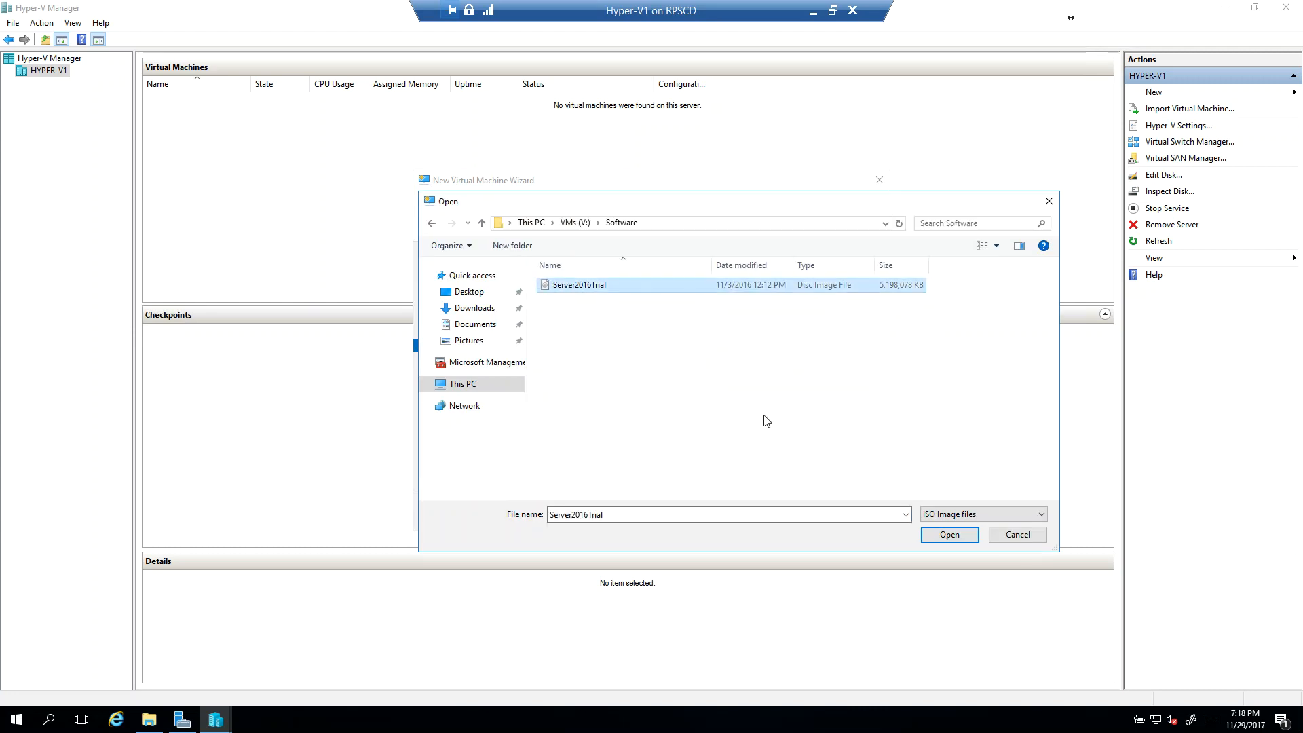
pyautogui.click(949, 534)
pyautogui.click(739, 512)
pyautogui.click(791, 511)
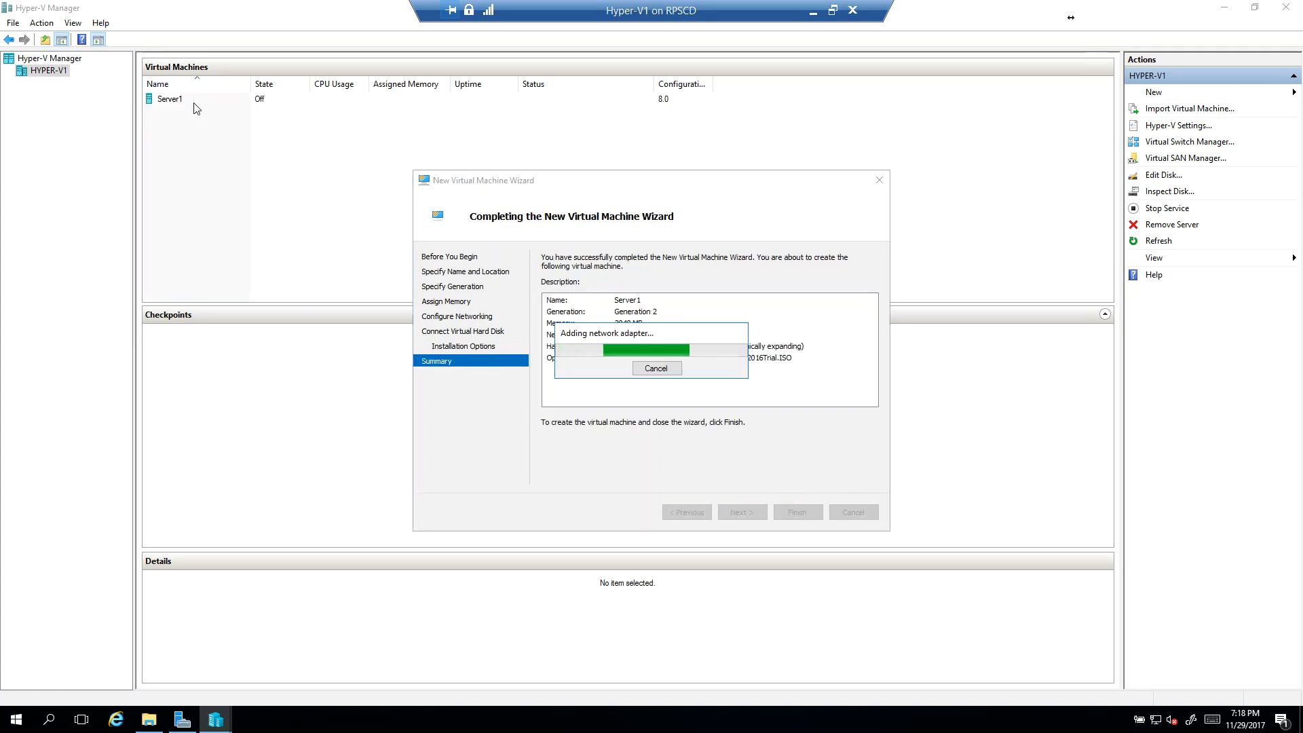
# Step: Connect to Server1, start it, and boot it from the installation DVD
pyautogui.rightClick(202, 102)
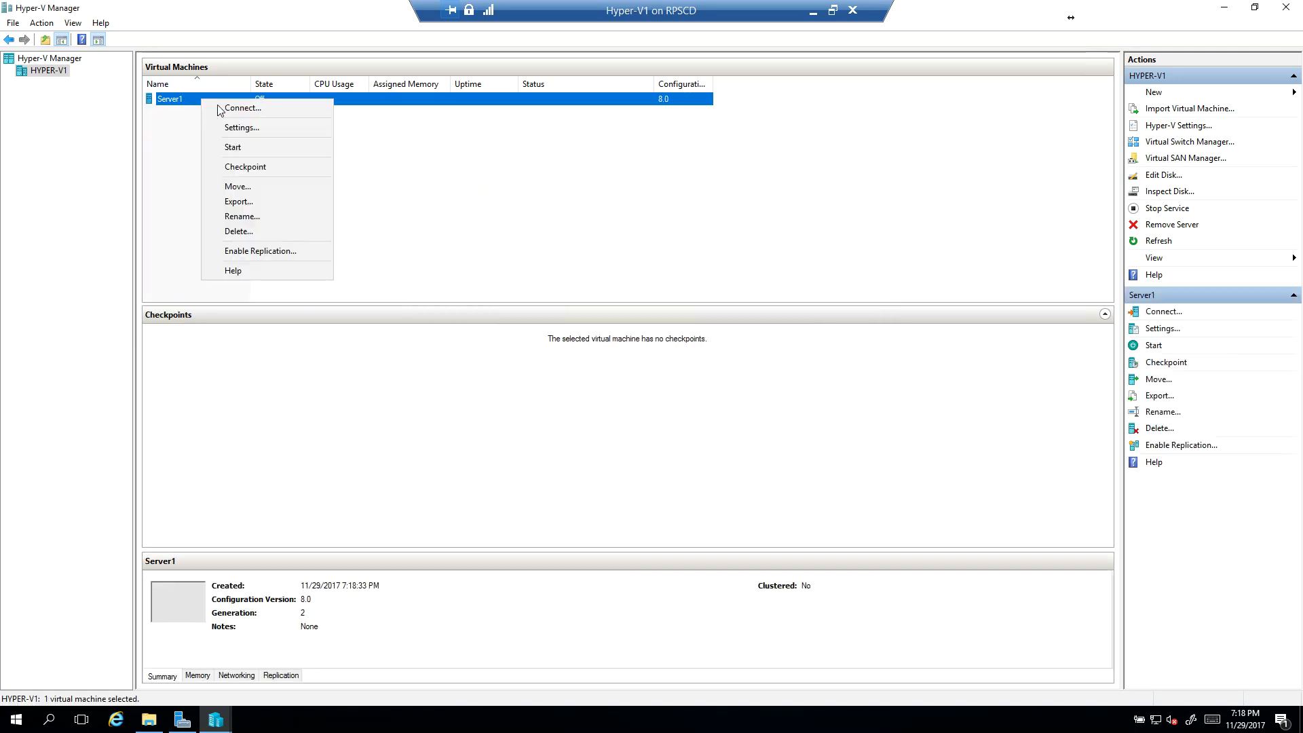
pyautogui.click(238, 110)
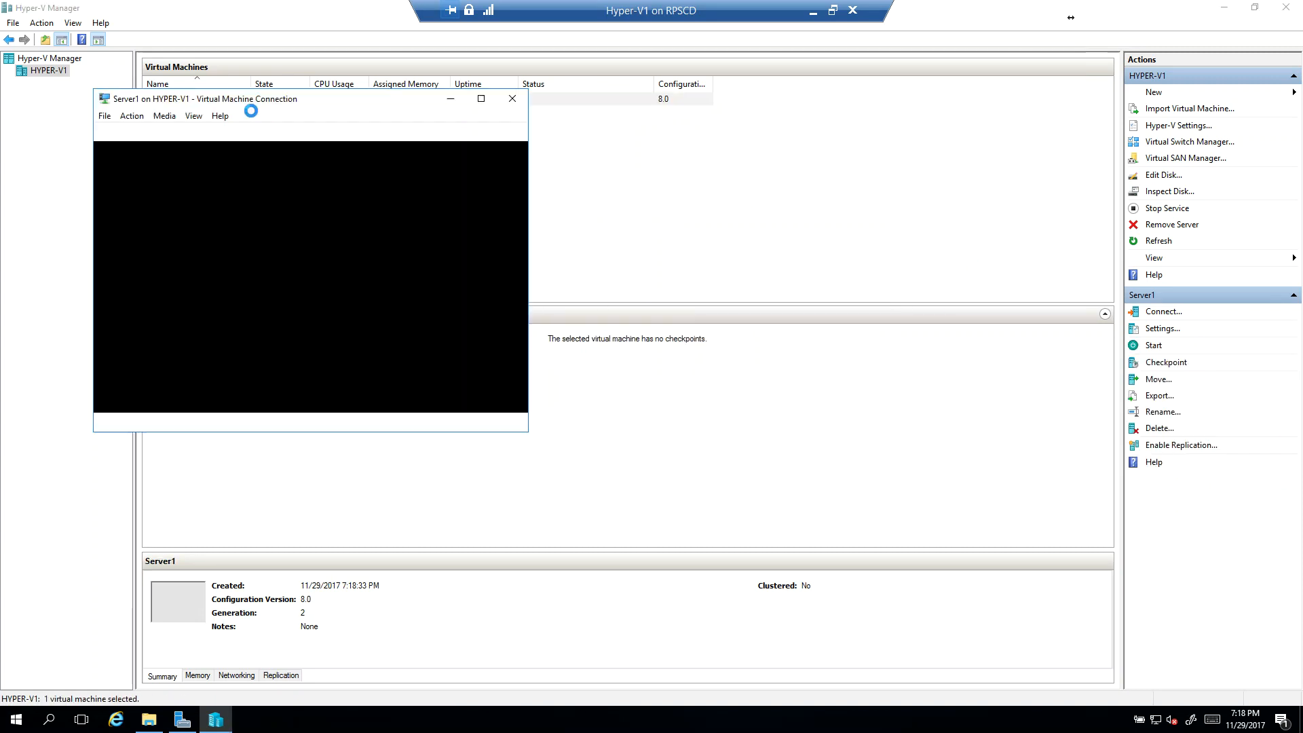
pyautogui.click(122, 131)
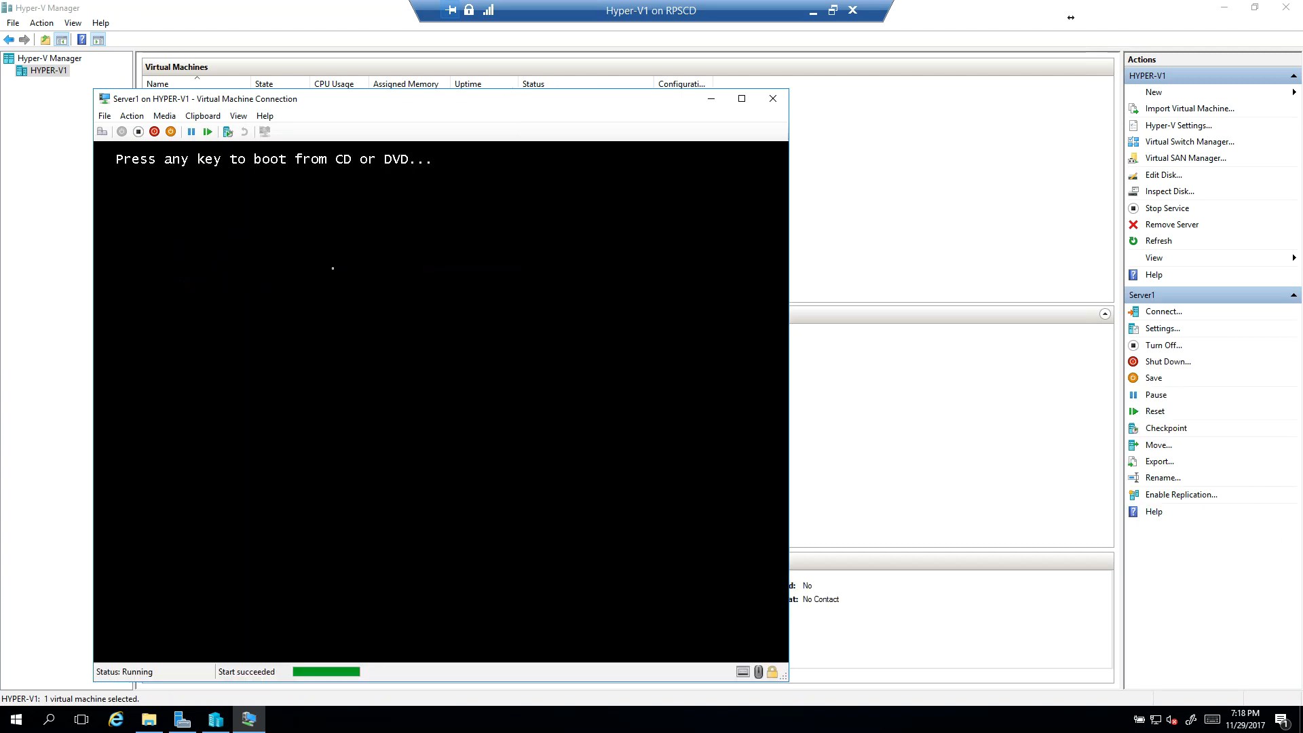
pyautogui.press('Return')
pyautogui.press('Return')
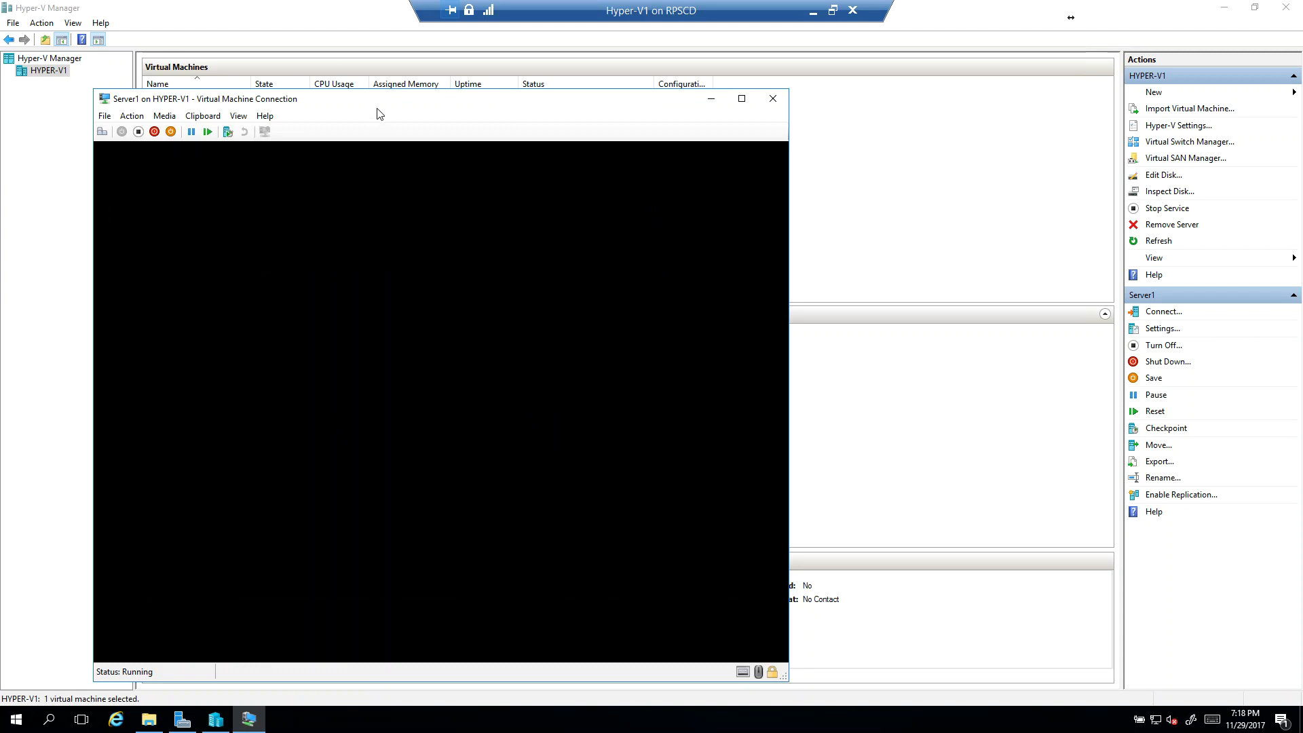
# Step: Move the Server1 connection window away from the Server1 entry in the Virtual Machines list
pyautogui.moveTo(374, 99); pyautogui.dragTo(518, 81)
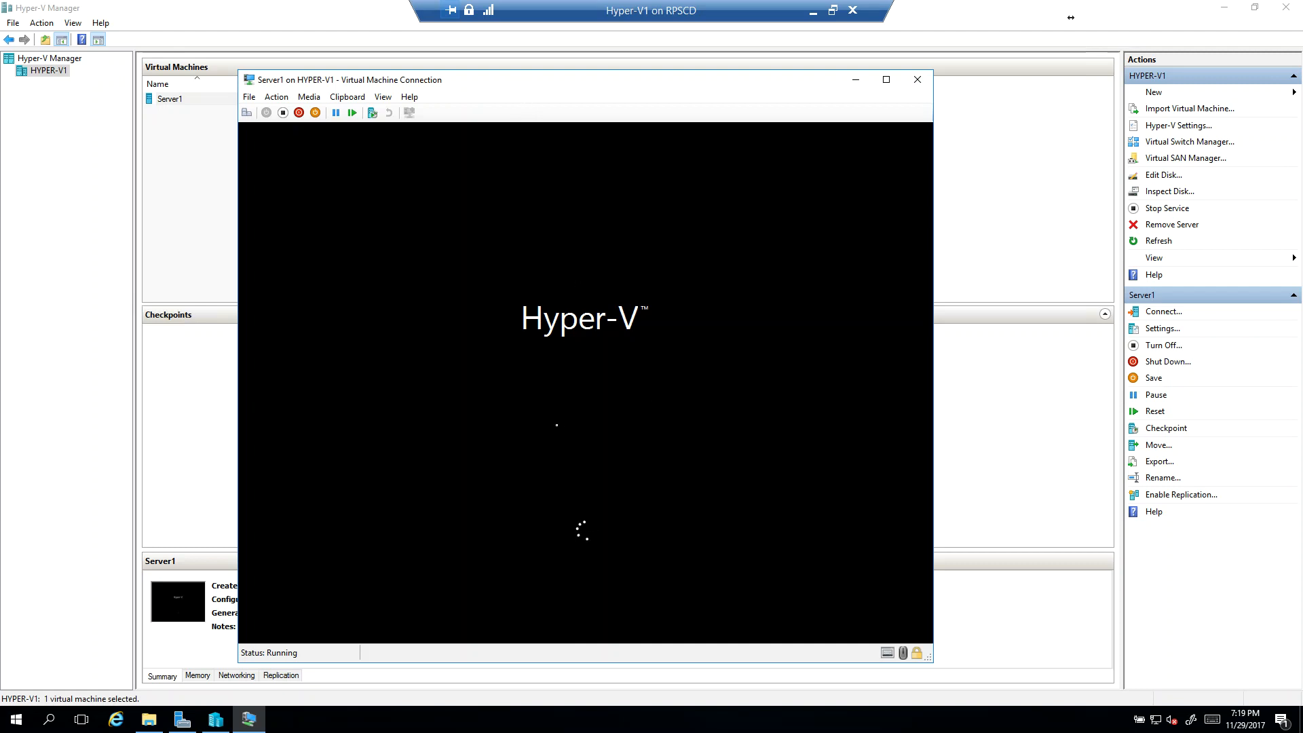
pyautogui.moveTo(358, 88); pyautogui.dragTo(406, 118)
pyautogui.moveTo(564, 114)
pyautogui.mouseDown()
pyautogui.moveTo(554, 98)
pyautogui.moveTo(559, 135)
pyautogui.mouseUp()
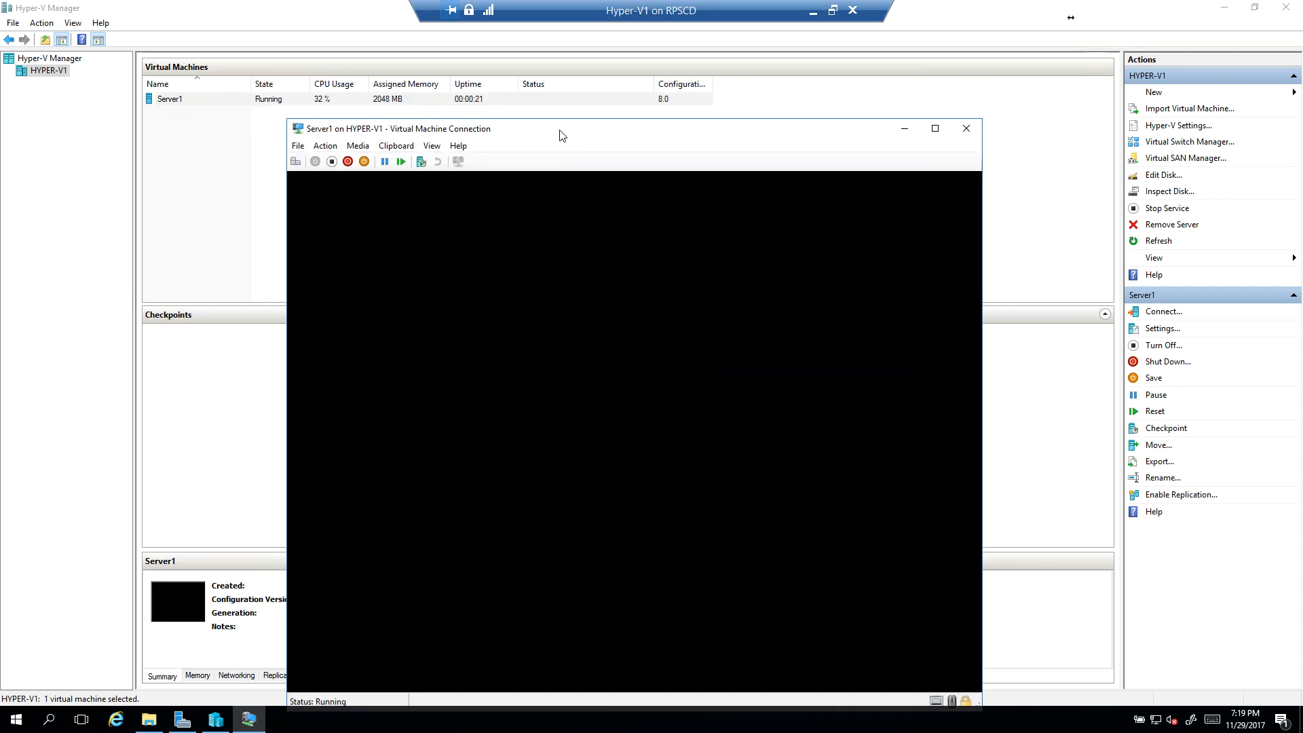